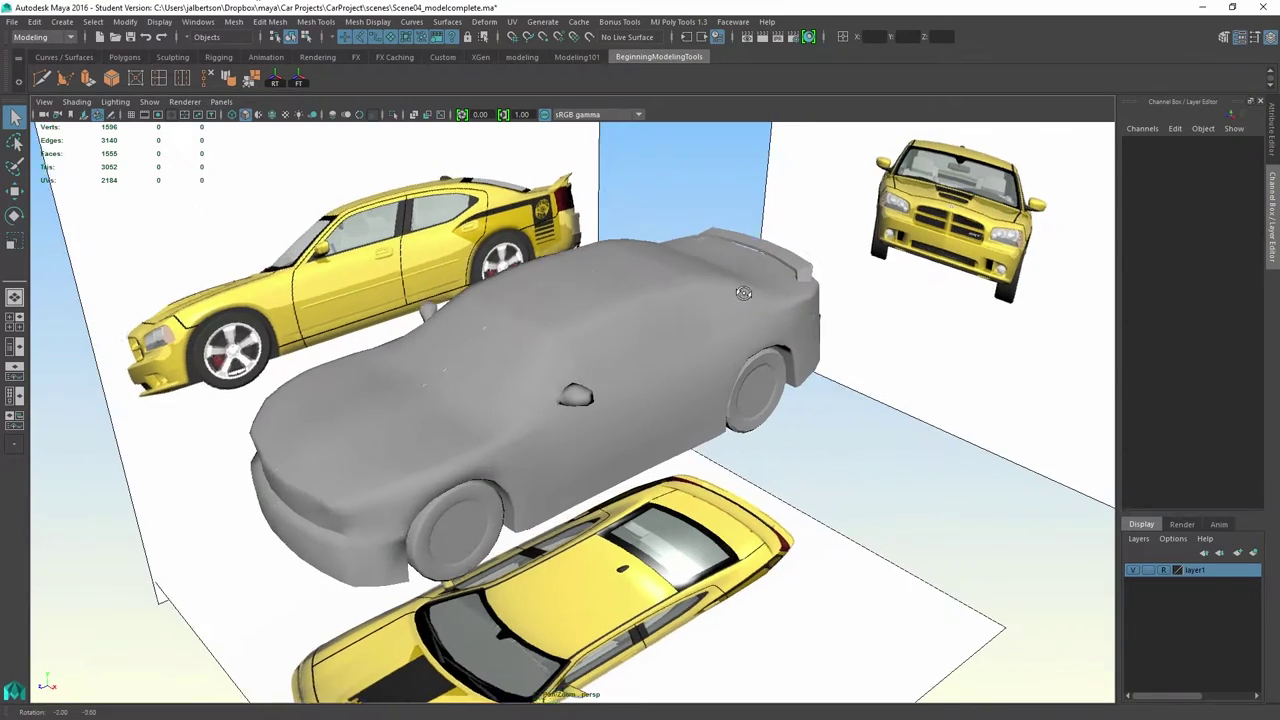
- Examine the car model against its reference images, selecting the body and the rear spoiler in turn
mouse_move(743, 293)
left_mouse_down("alt")
mouse_move(735, 272)
mouse_move(700, 256)
mouse_move(740, 277)
mouse_move(737, 290)
left_mouse_up("alt")
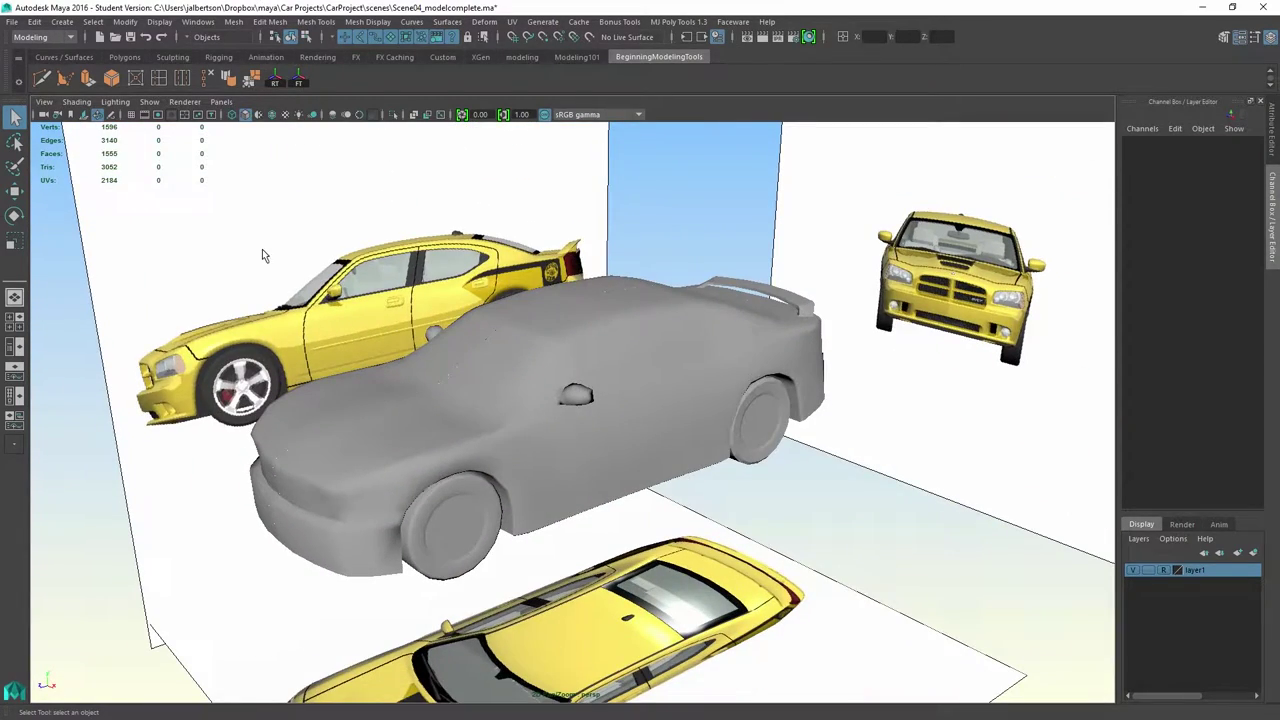
left_click_drag(266, 251, 261, 225, "alt")
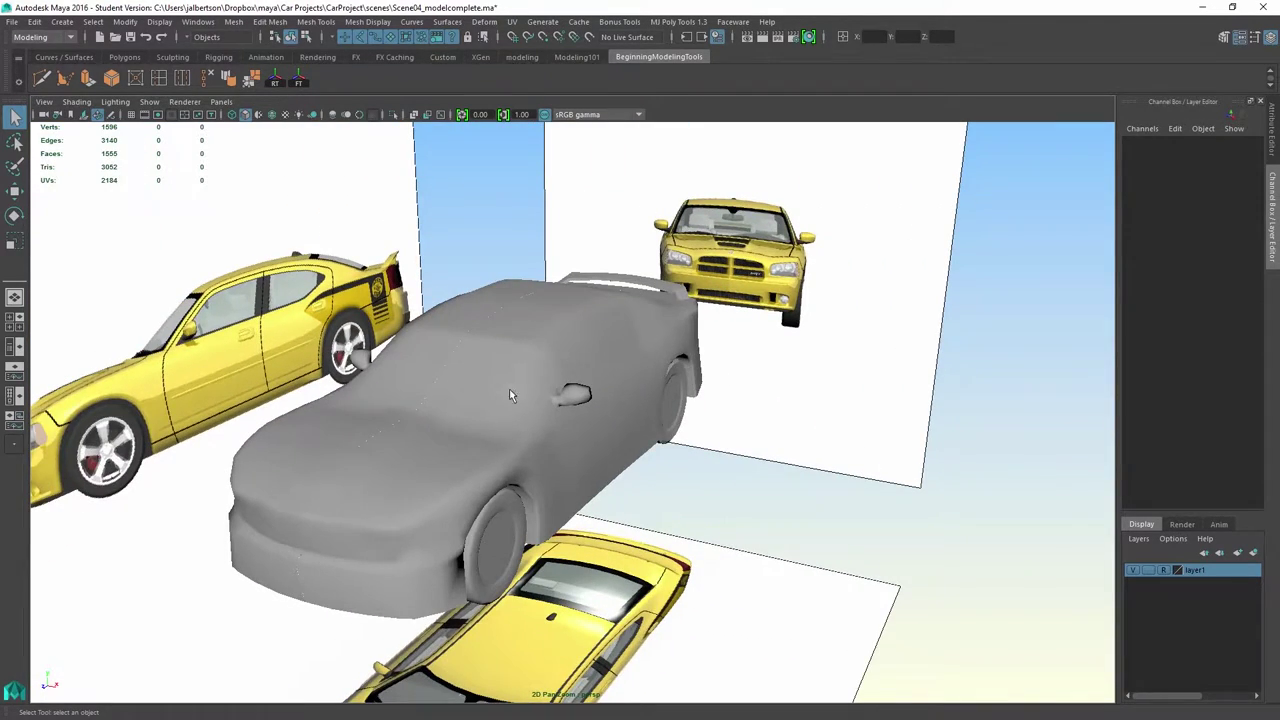
left_click_drag(513, 396, 780, 440, "alt")
left_click(719, 382)
left_click_drag(719, 386, 756, 385, "alt")
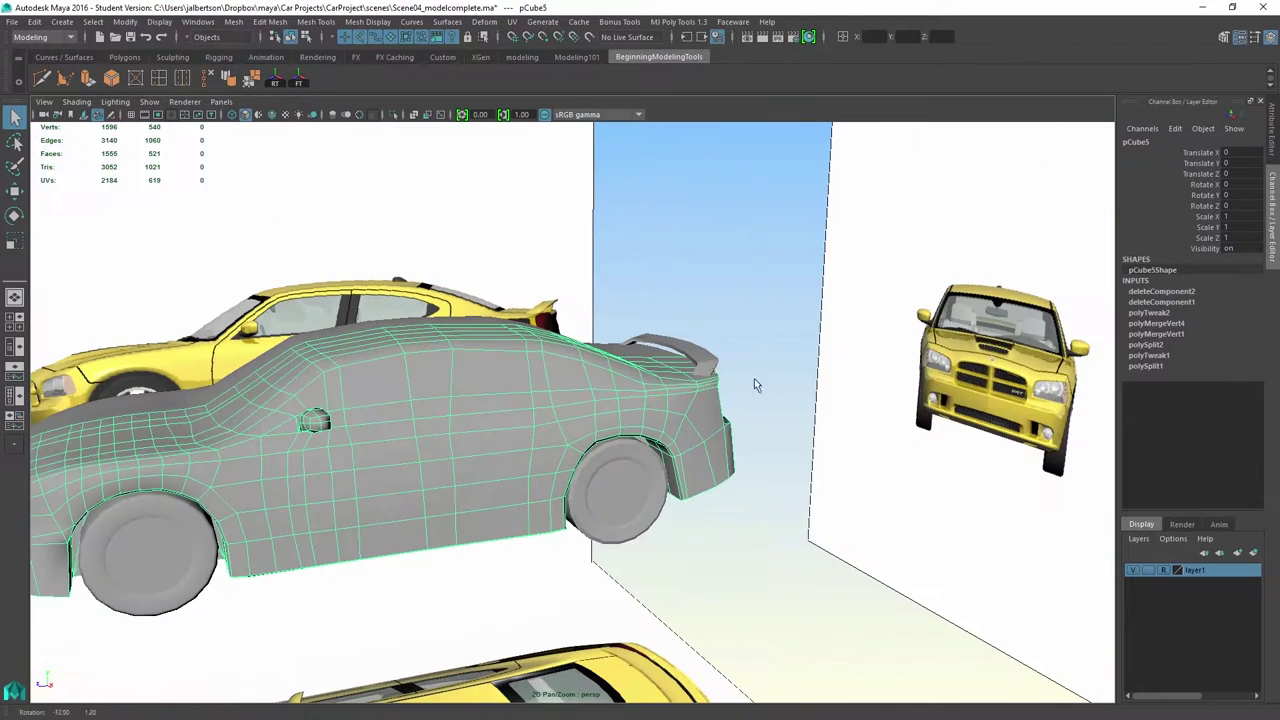
left_click(723, 358)
left_click(712, 356)
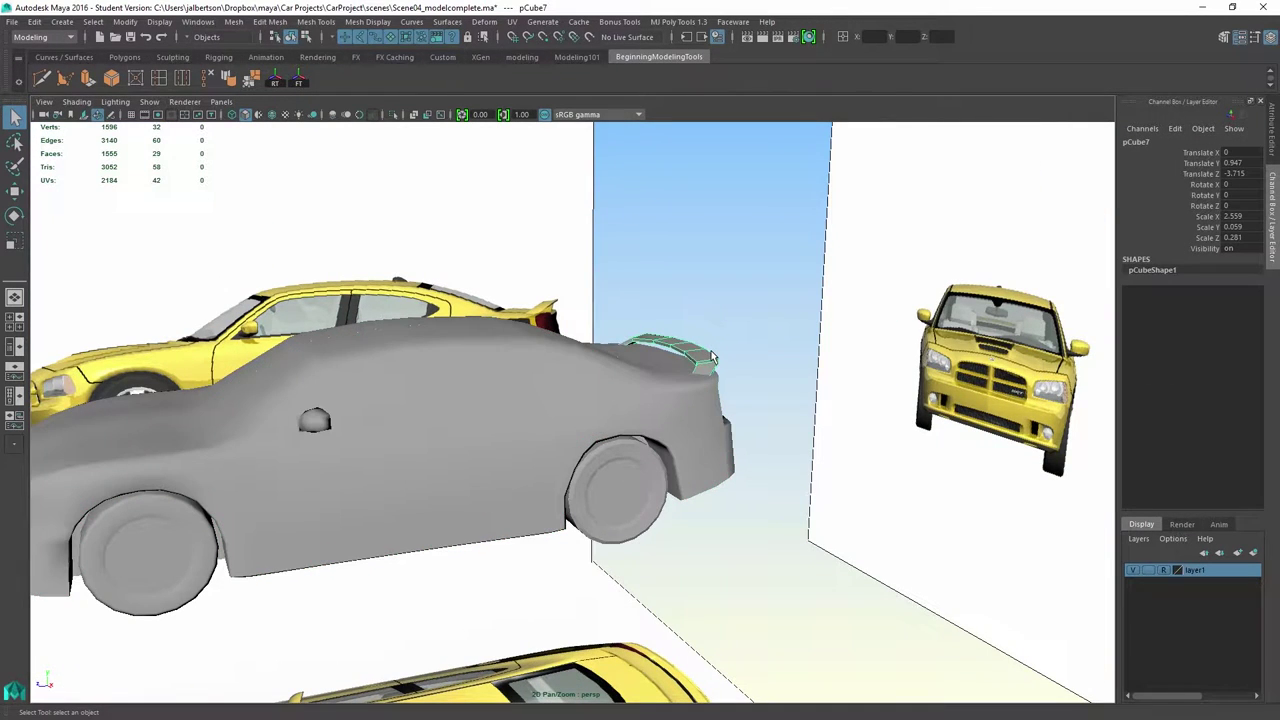
key("w")
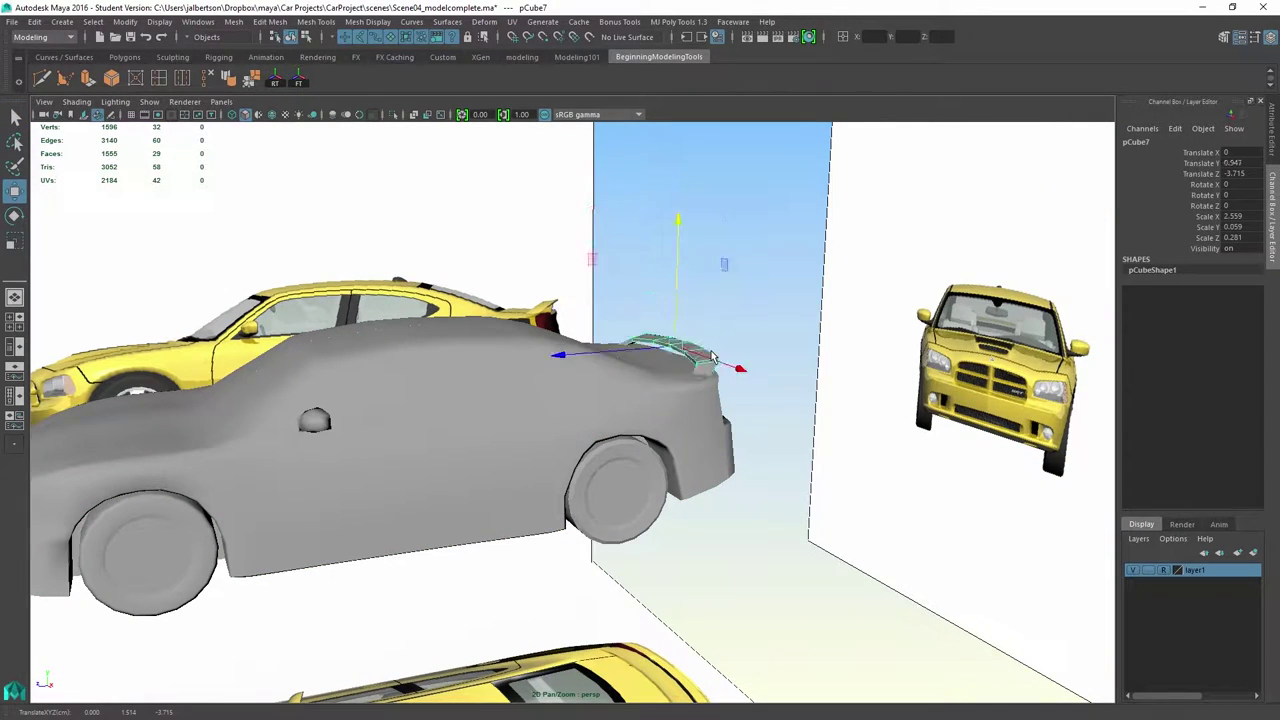
left_click_drag(712, 356, 790, 390, "alt")
- Move the rear wheel outward from its wheel arch and undo the move
left_click(620, 490)
left_click_drag(620, 490, 718, 580, "alt")
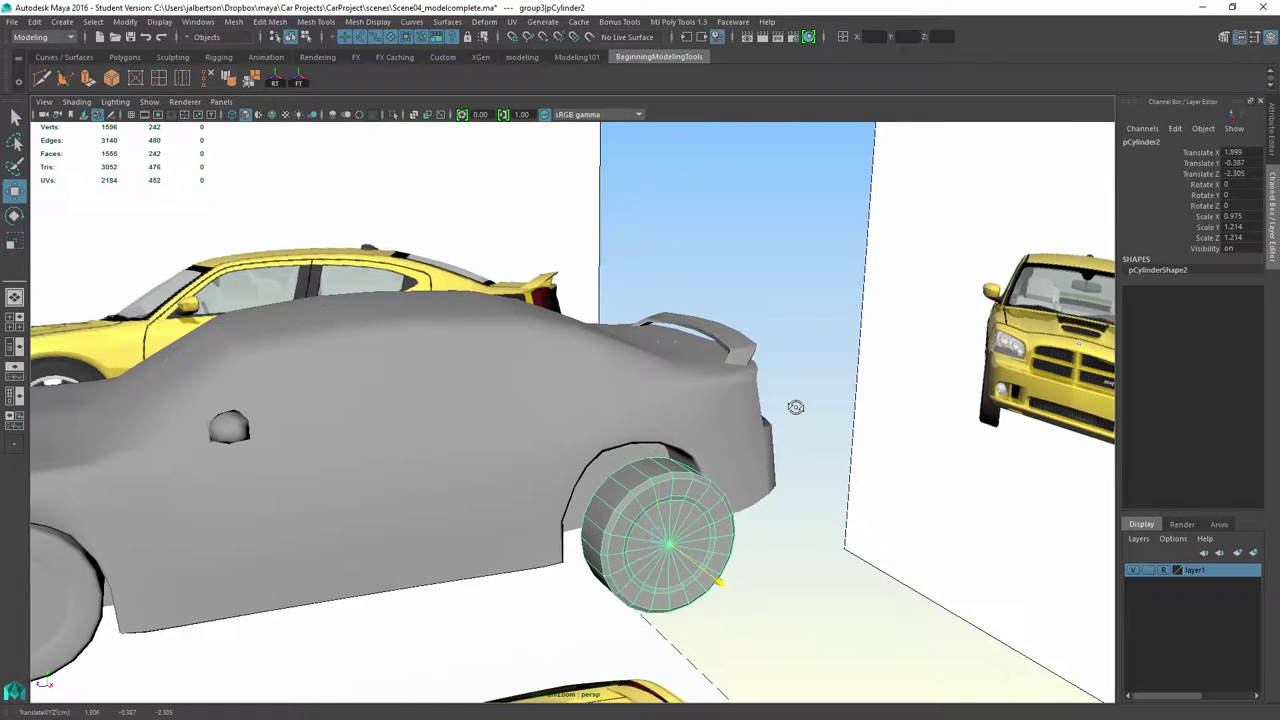
scroll(718, 580, "down", 3)
key("ctrl+z")
left_click_drag(796, 407, 825, 415, "alt")
scroll(796, 407, "up", 1)
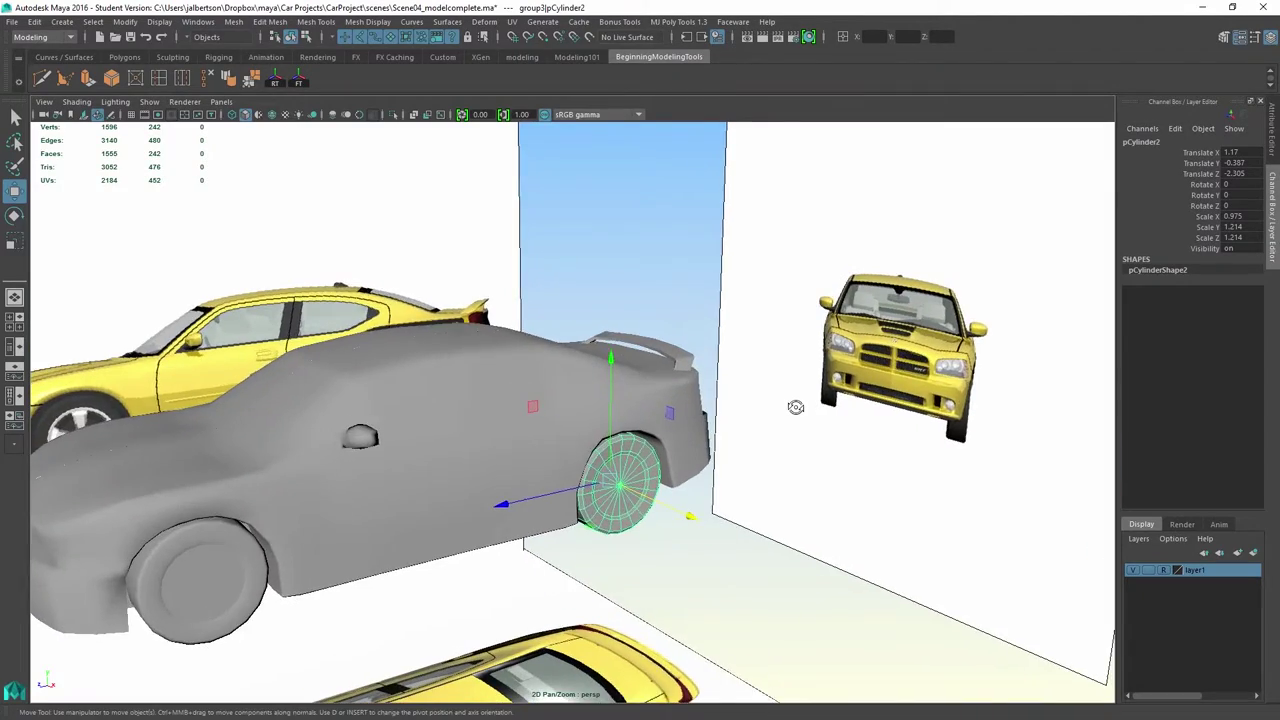
middle_click_drag(796, 407, 990, 345, "alt")
left_click_drag(796, 407, 880, 440, "alt")
key("ctrl+z")
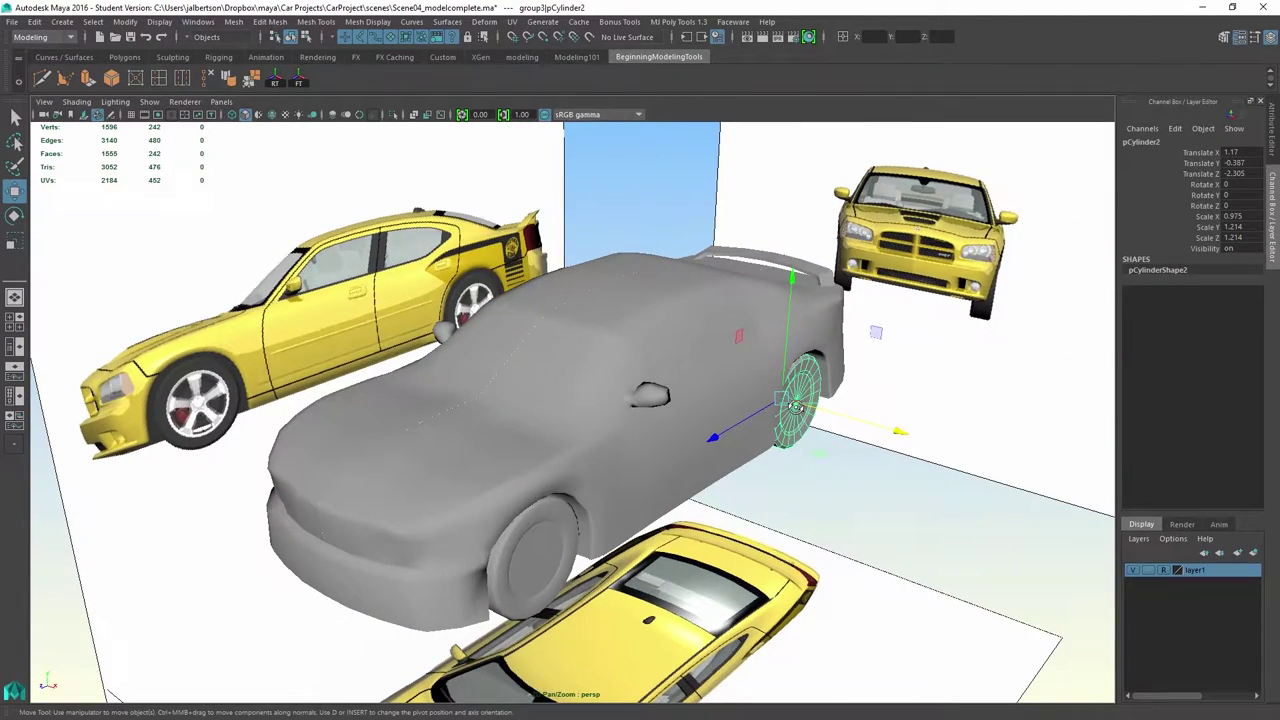
mouse_move(796, 407)
left_mouse_down("alt")
mouse_move(748, 407)
mouse_move(860, 410)
mouse_move(796, 407)
left_mouse_up("alt")
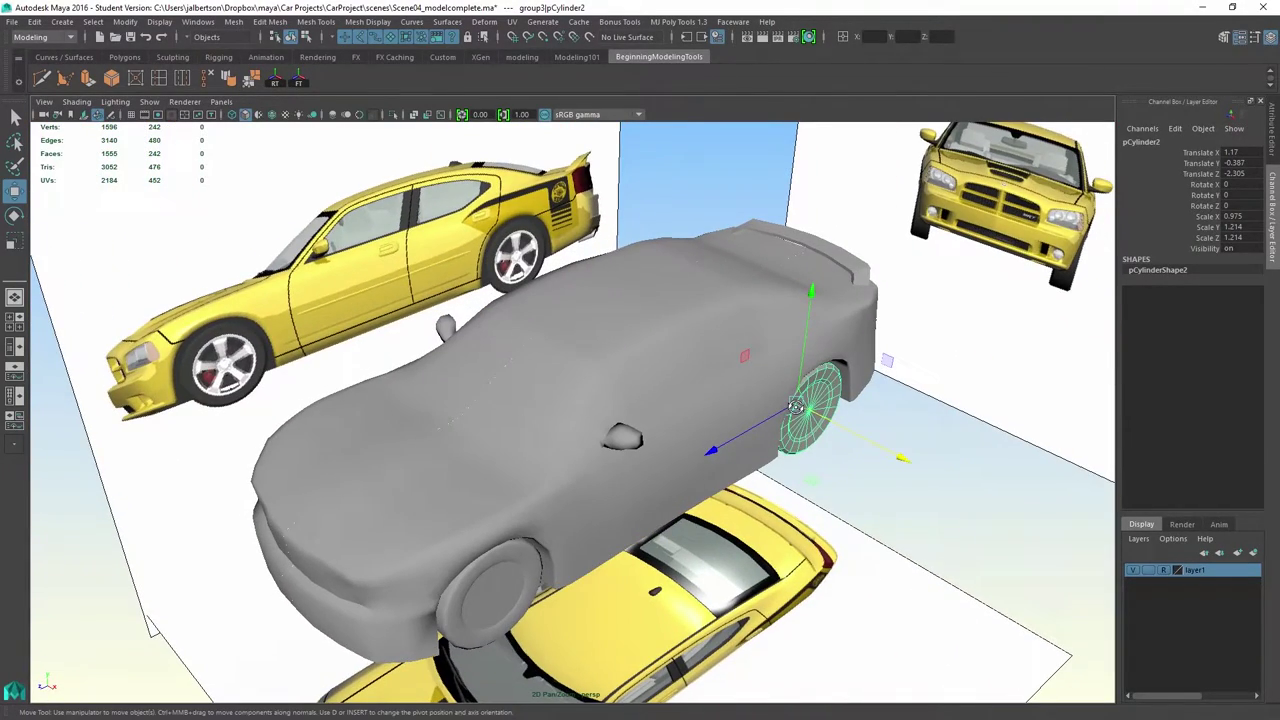
- Open the UV Editor to show the UV layout of the selected rear wheel
left_click(577, 57)
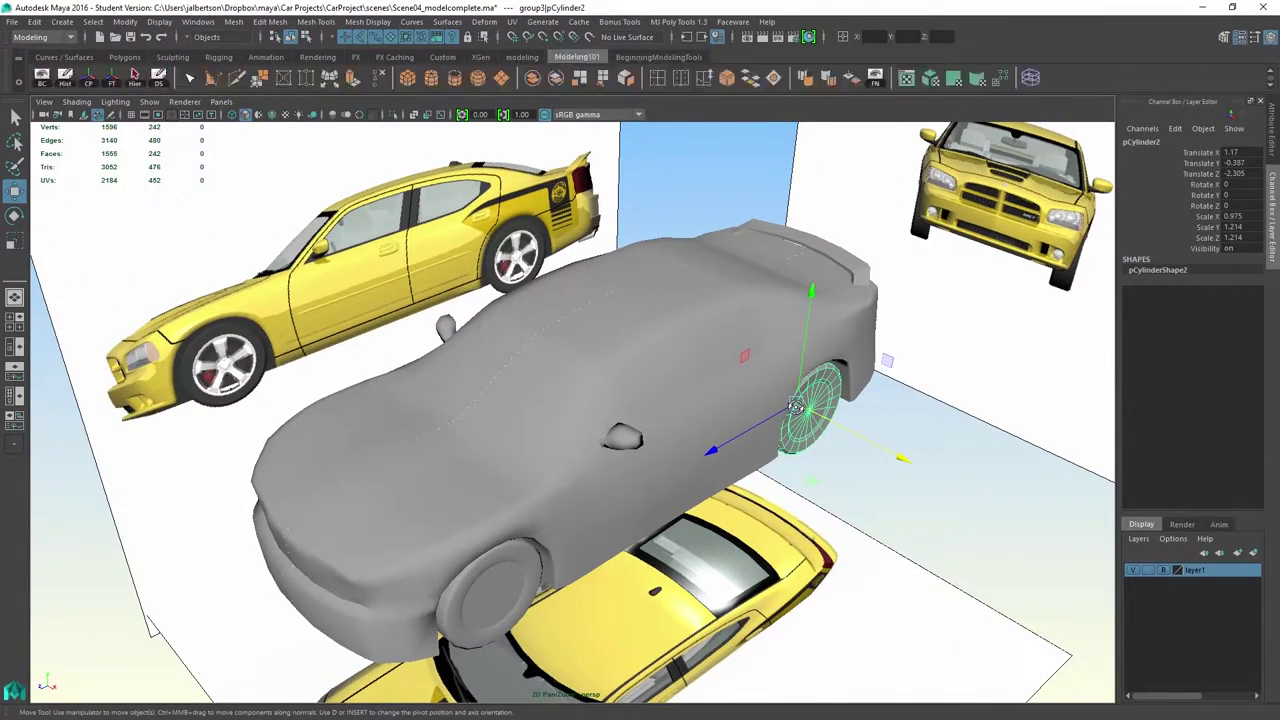
left_click(906, 78)
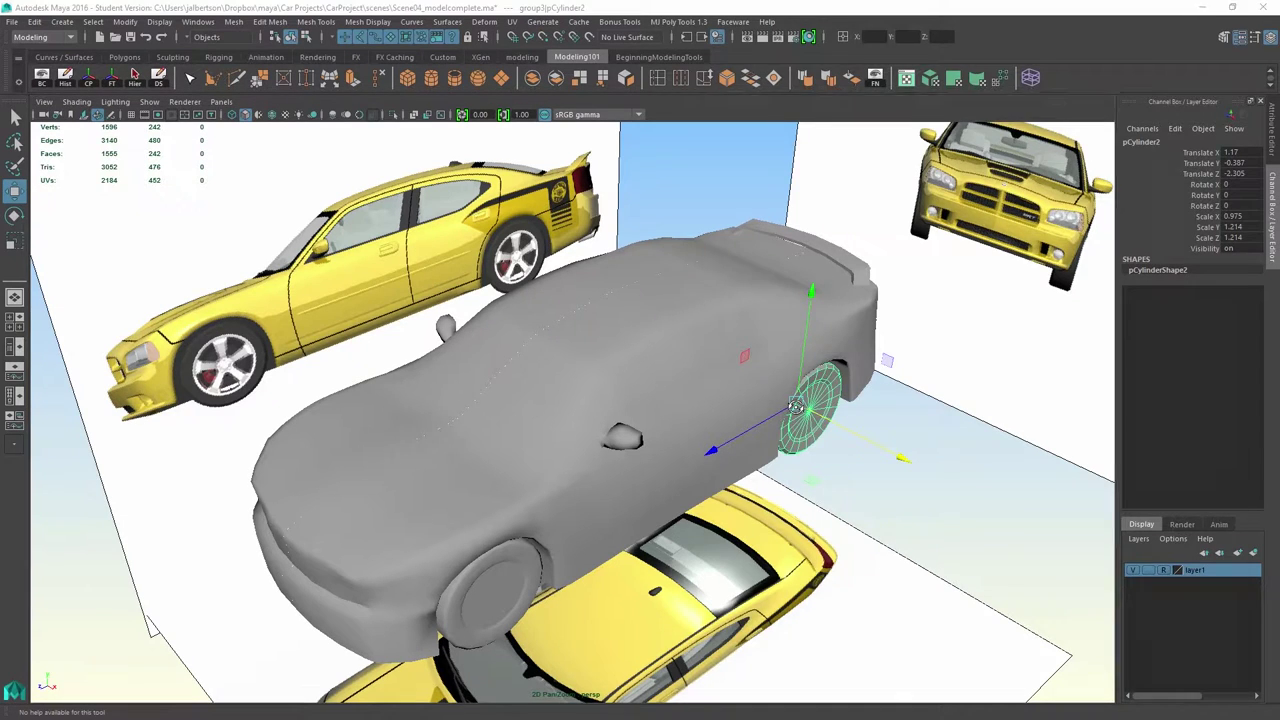
scroll(346, 412, "down", 2)
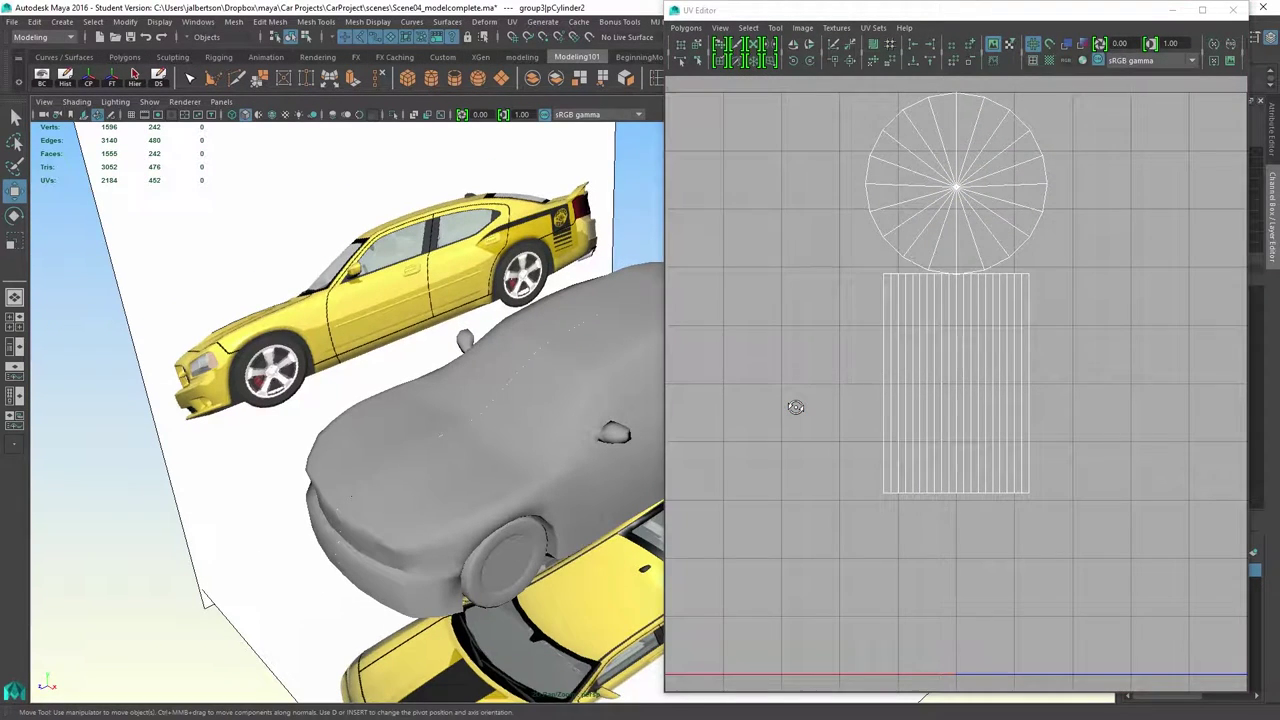
left_click(722, 11)
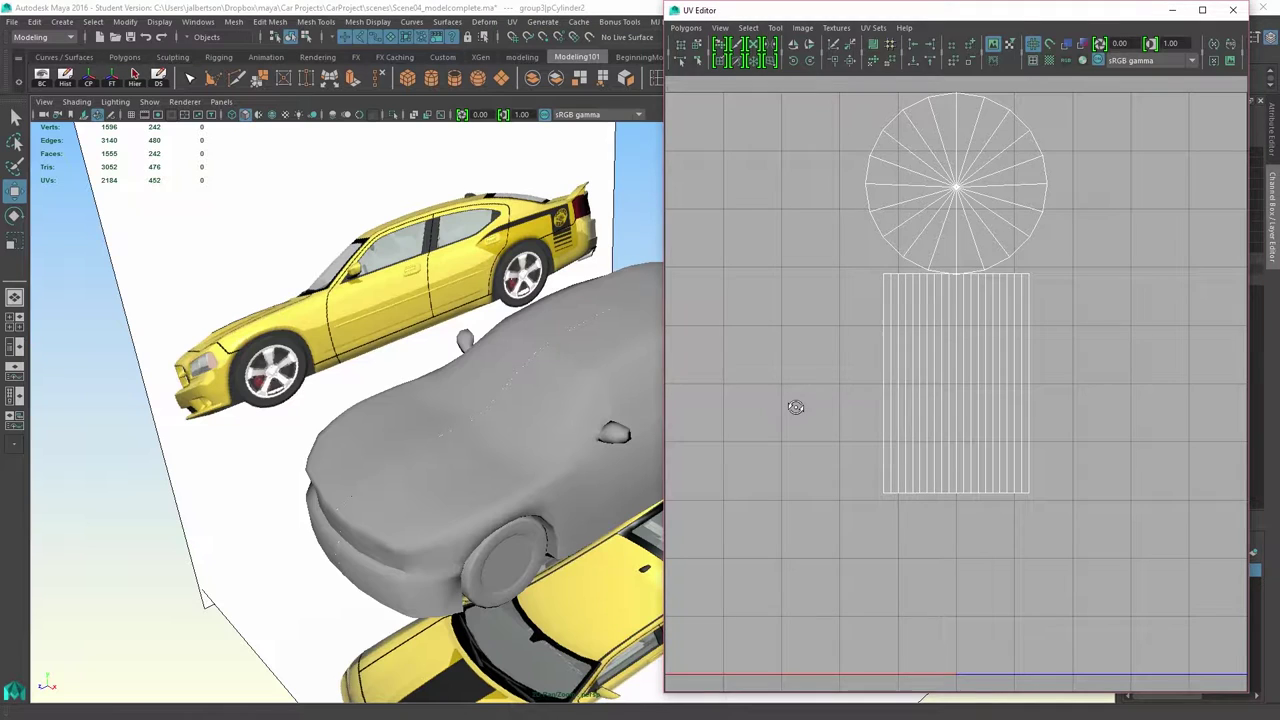
left_click(512, 22)
mouse_move(485, 22)
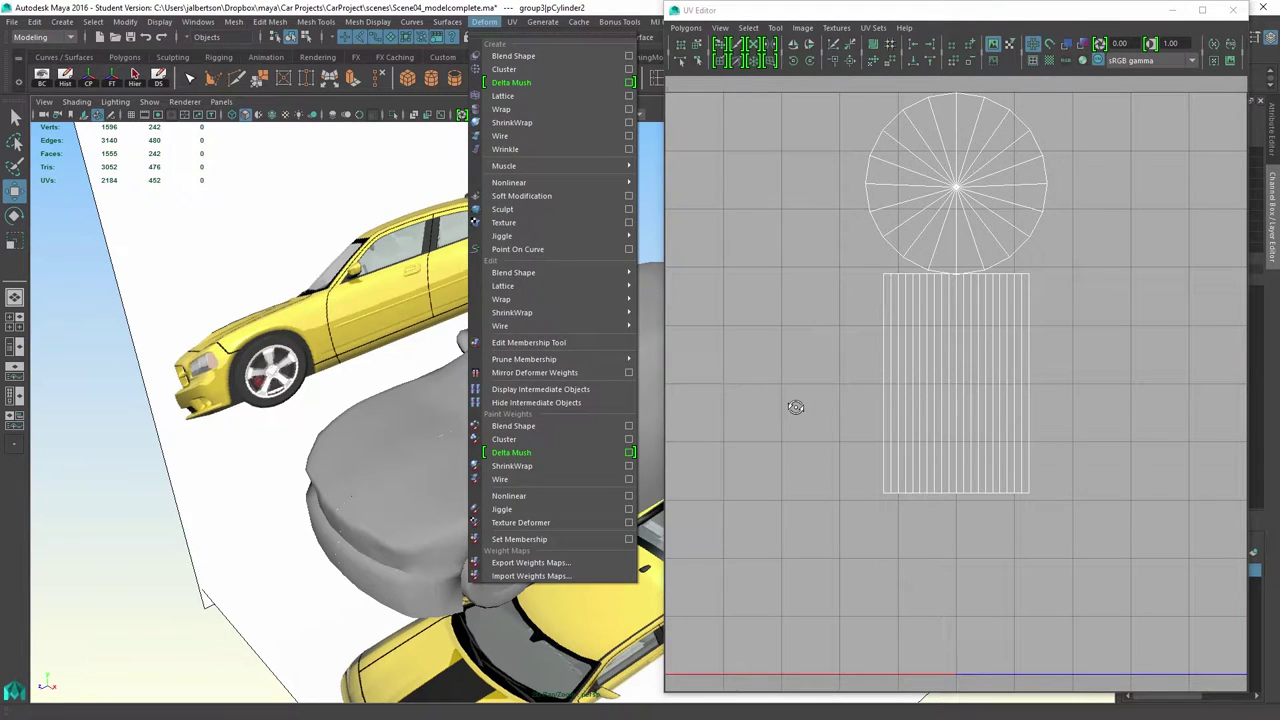
key("Right")
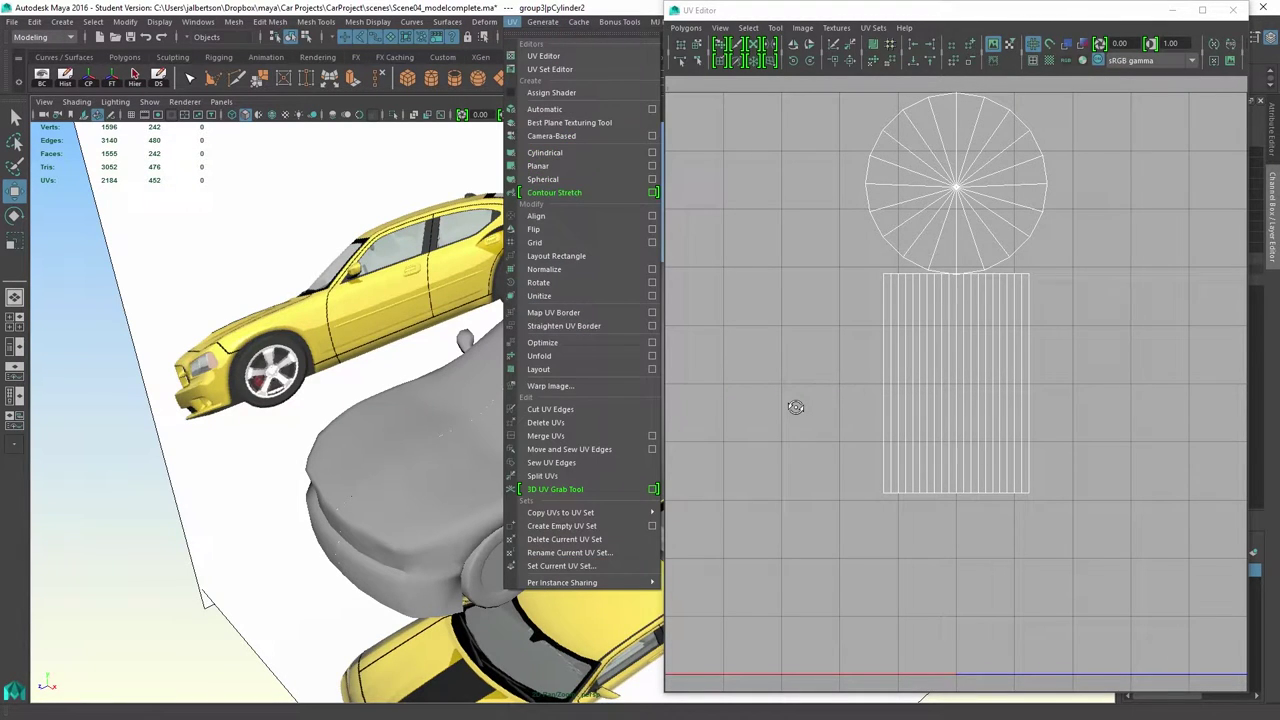
key("Down")
key("Return")
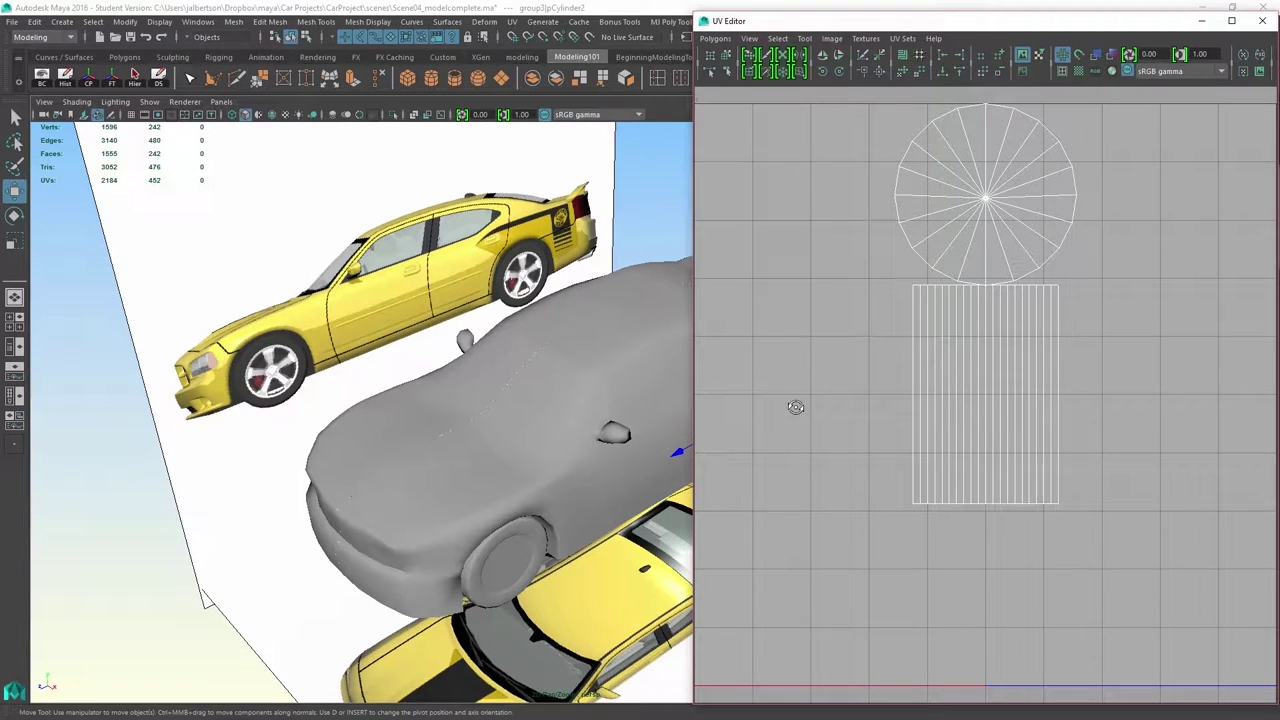
- Move the rear wheel outward along X until it stands clear of the car body
left_click_drag(440, 420, 400, 410, "alt")
right_click_drag(400, 410, 460, 420, "alt")
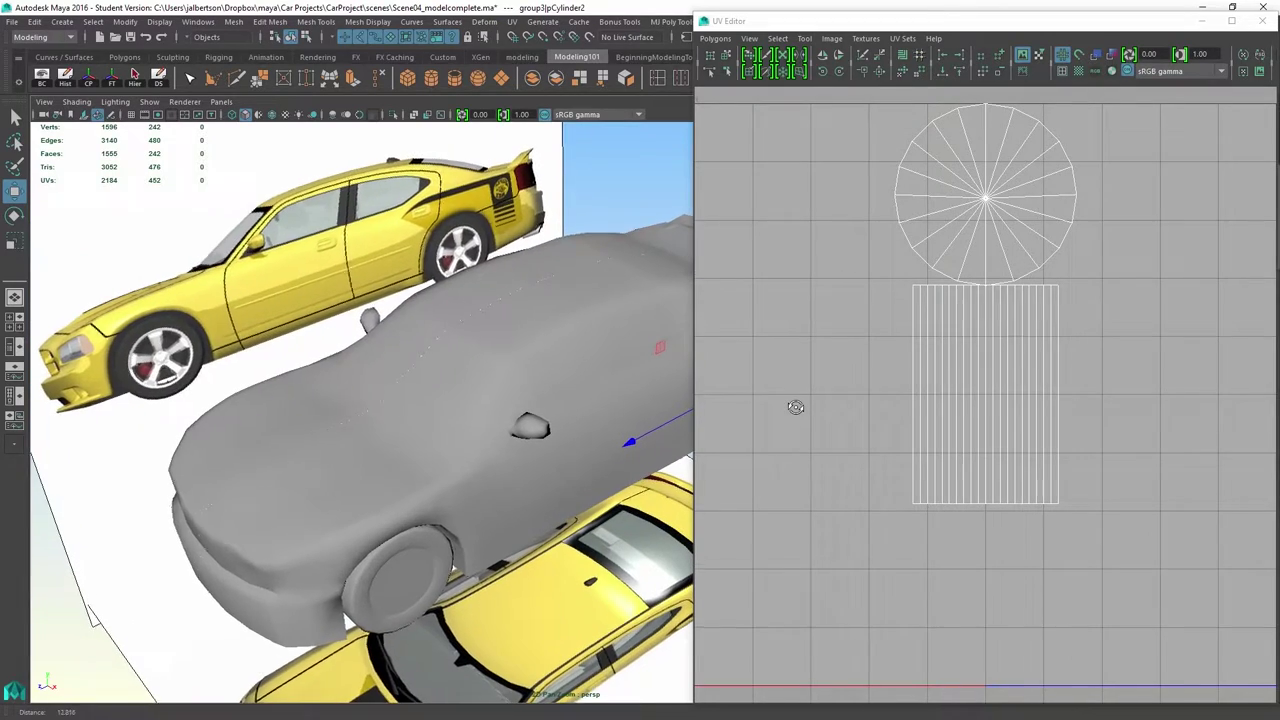
mouse_move(460, 420)
left_mouse_down("alt")
mouse_move(474, 405)
mouse_move(452, 357)
mouse_move(284, 303)
mouse_move(400, 360)
left_mouse_up("alt")
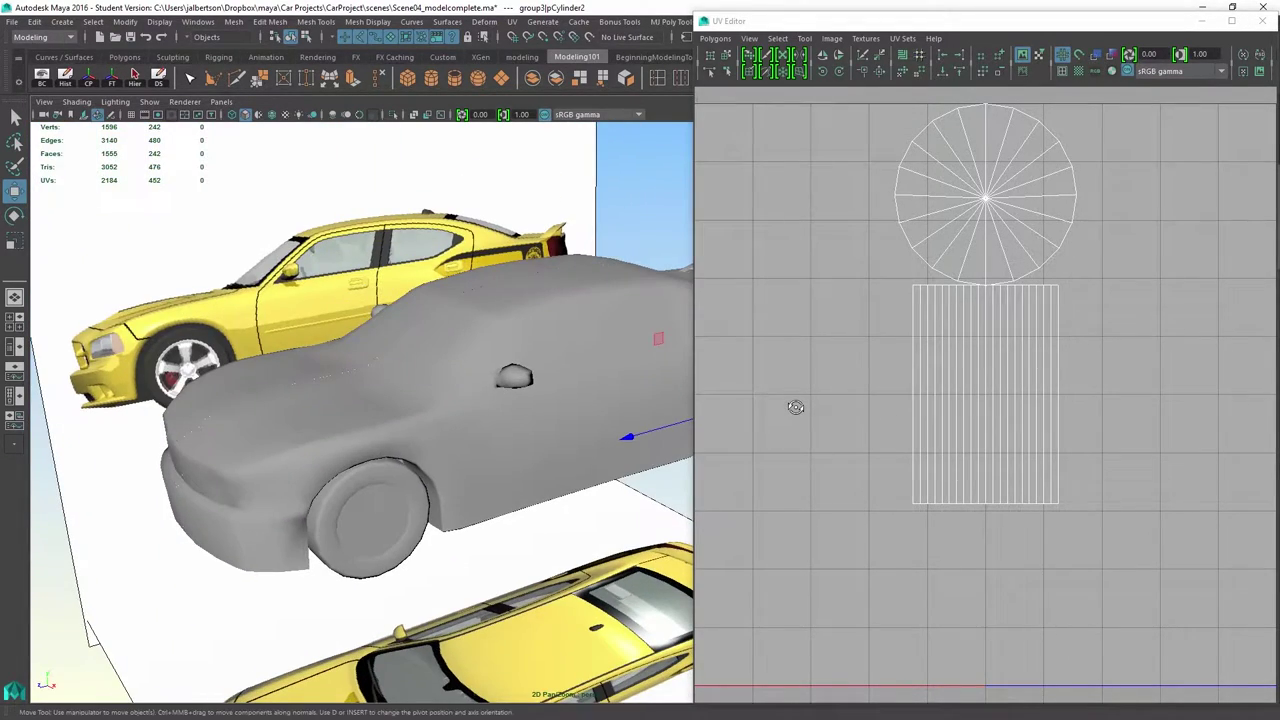
middle_click_drag(400, 360, 374, 360, "alt")
key("f")
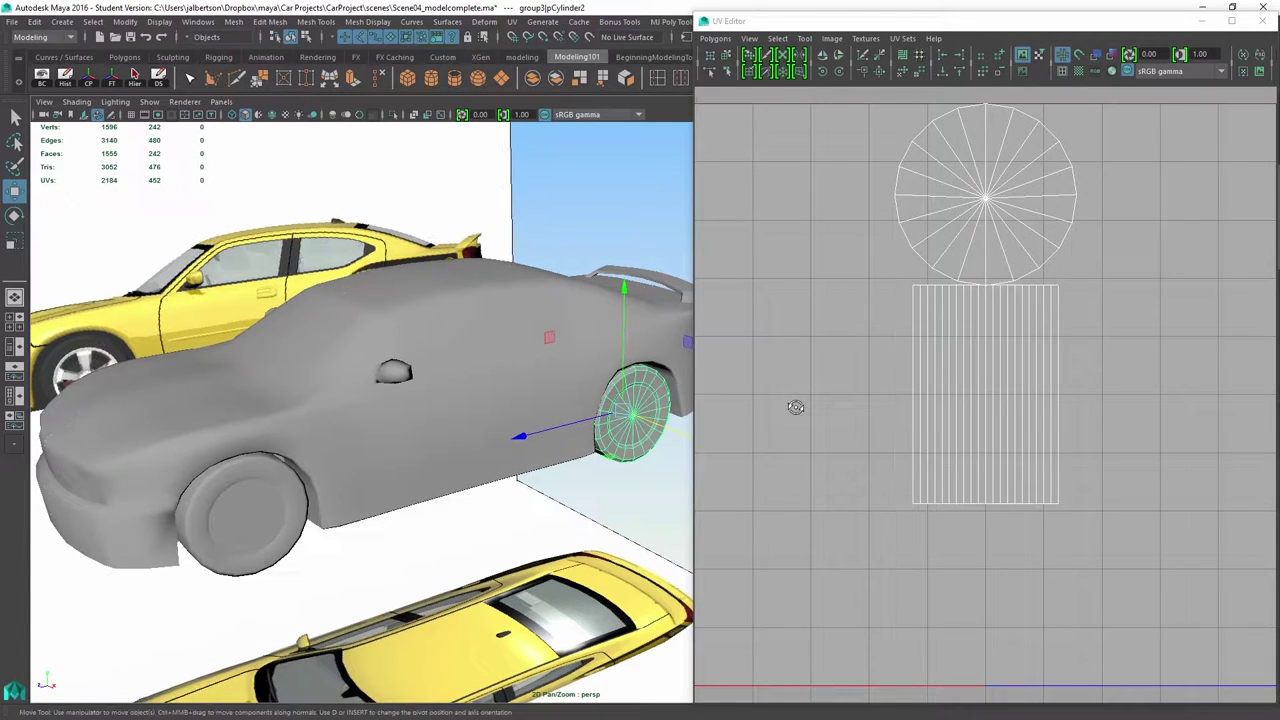
left_click_drag(400, 360, 384, 368, "alt")
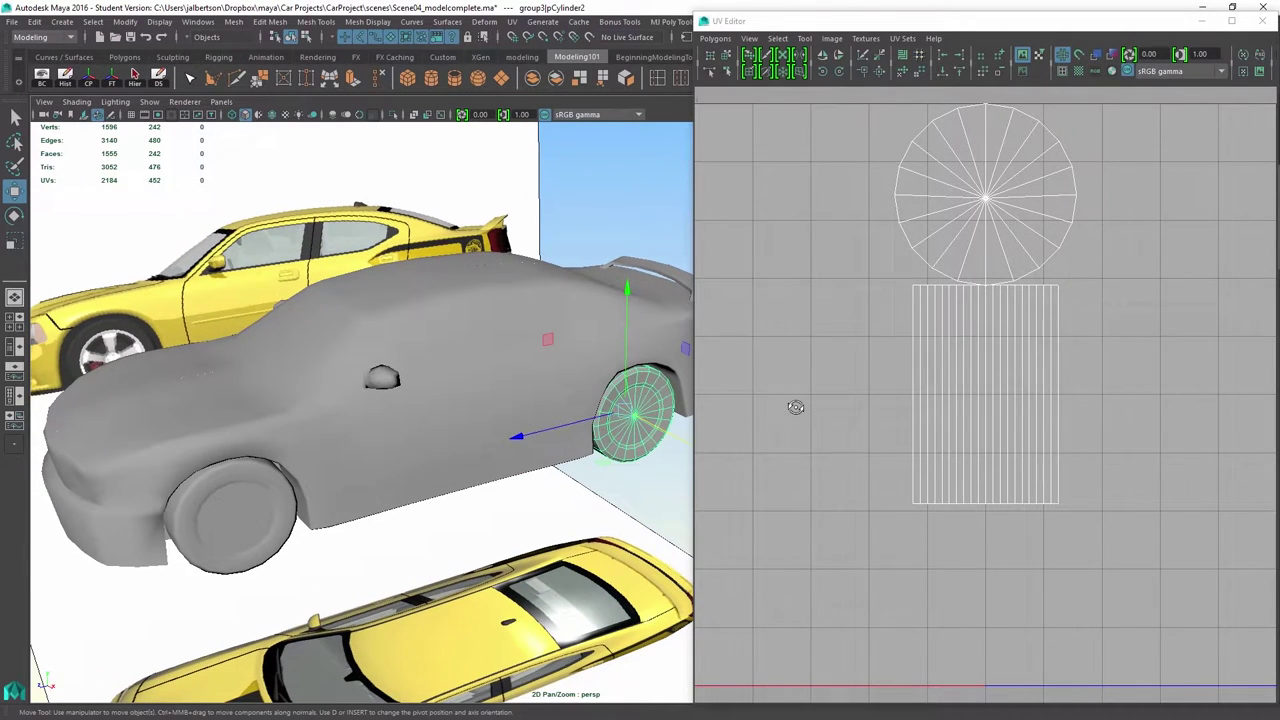
mouse_move(796, 407)
right_mouse_down("alt")
mouse_move(772, 407)
mouse_move(784, 407)
right_mouse_up("alt")
left_click_drag(400, 360, 326, 352, "alt")
middle_click_drag(400, 360, 326, 360, "alt")
left_click_drag(326, 360, 356, 362, "alt")
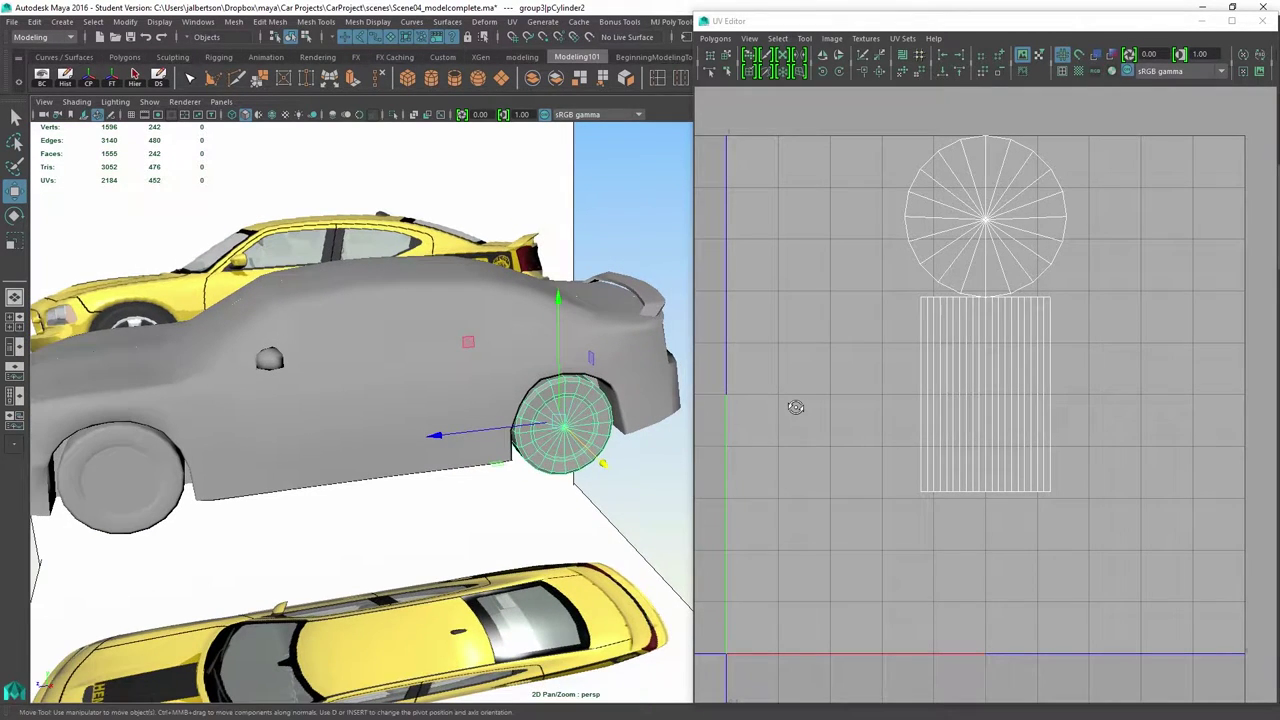
left_click_drag(400, 360, 434, 362, "alt")
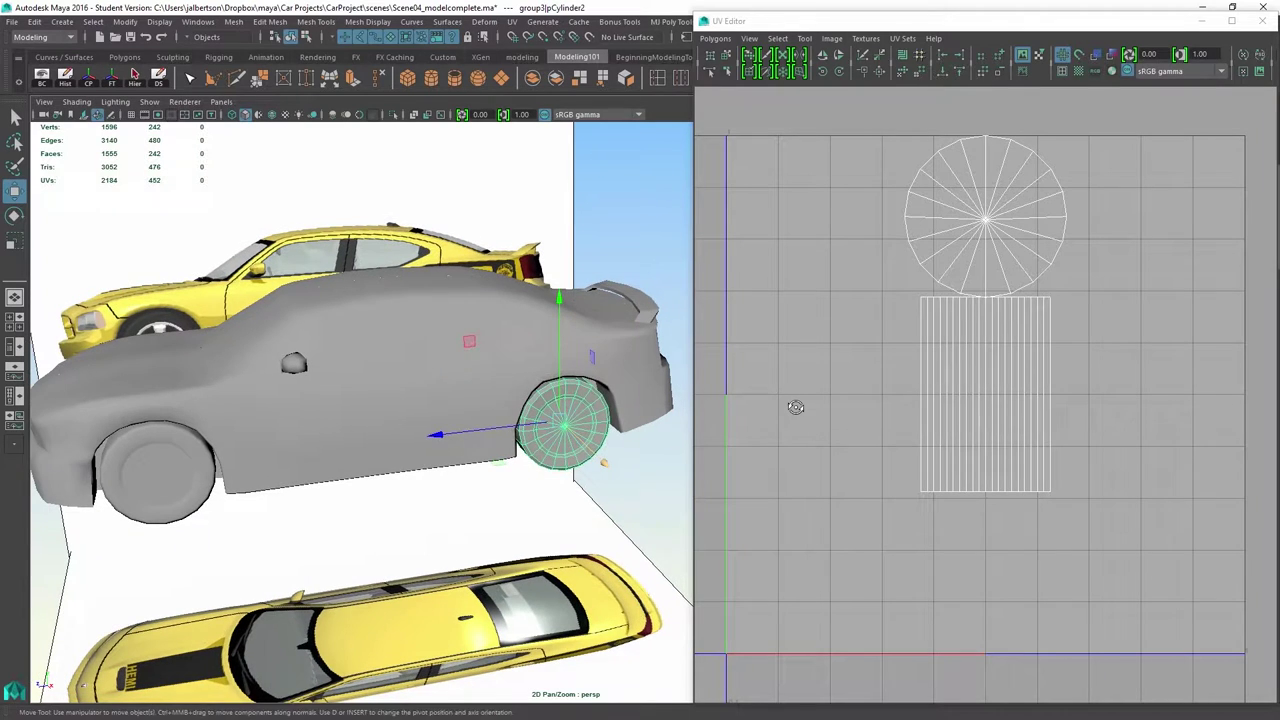
mouse_move(604, 463)
left_mouse_down()
mouse_move(668, 530)
mouse_move(644, 530)
left_mouse_up()
left_click(796, 407, "alt")
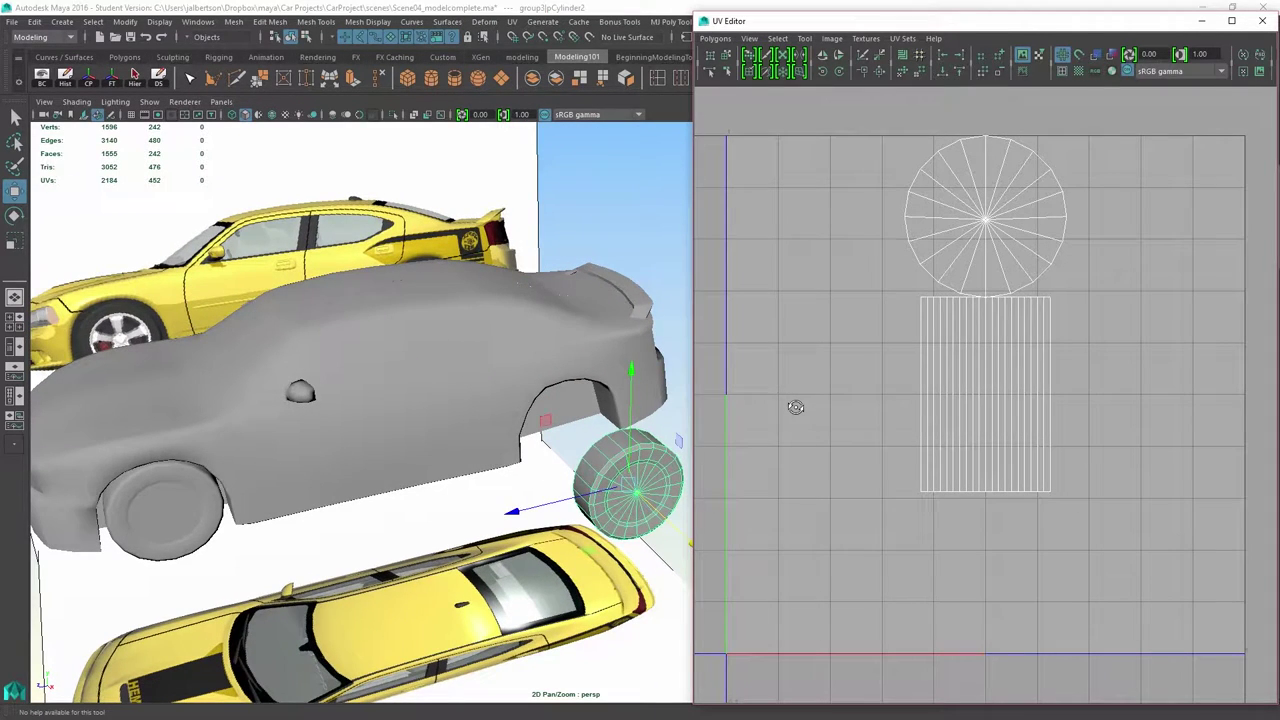
- Set the rear wheel to face selection and select a single face on the ring around its outer side
mouse_move(614, 480)
right_mouse_down()
mouse_move(614, 323)
mouse_move(614, 360)
right_mouse_up()
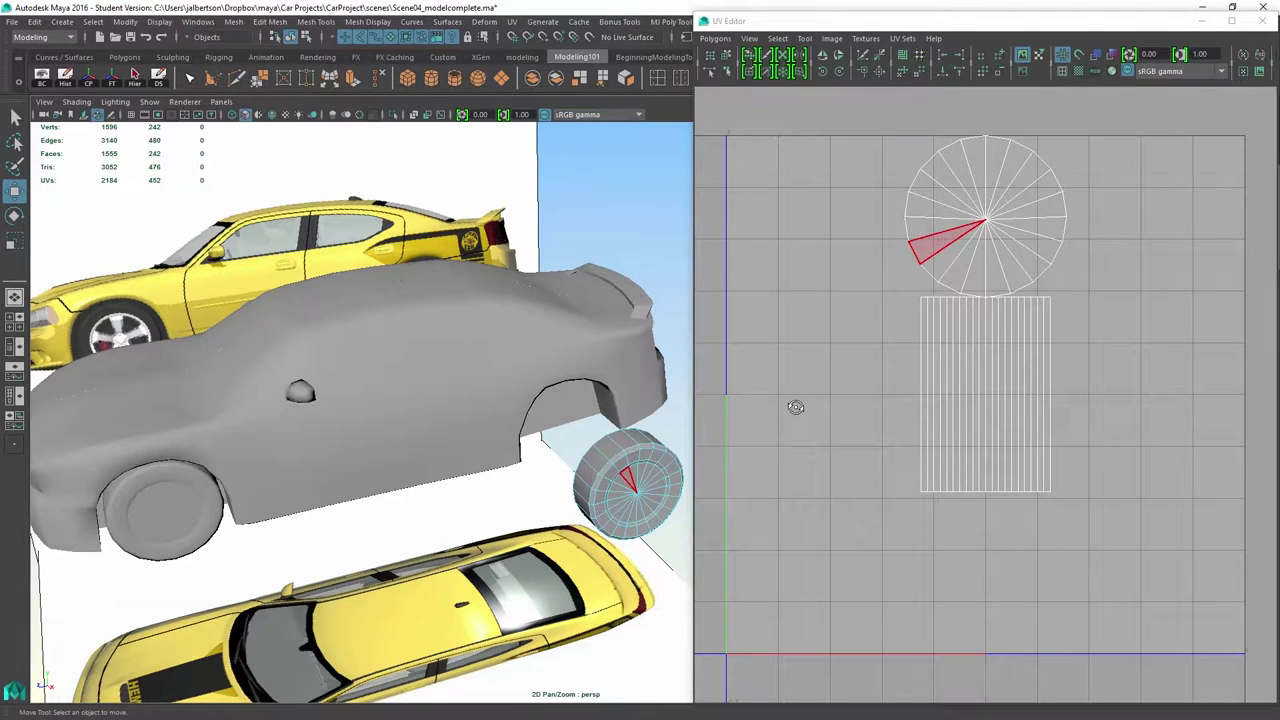
left_click(628, 480)
right_click_drag(636, 442, 703, 304)
scroll(630, 484, "up", 2)
left_click(640, 496)
middle_click_drag(640, 496, 480, 488, "alt")
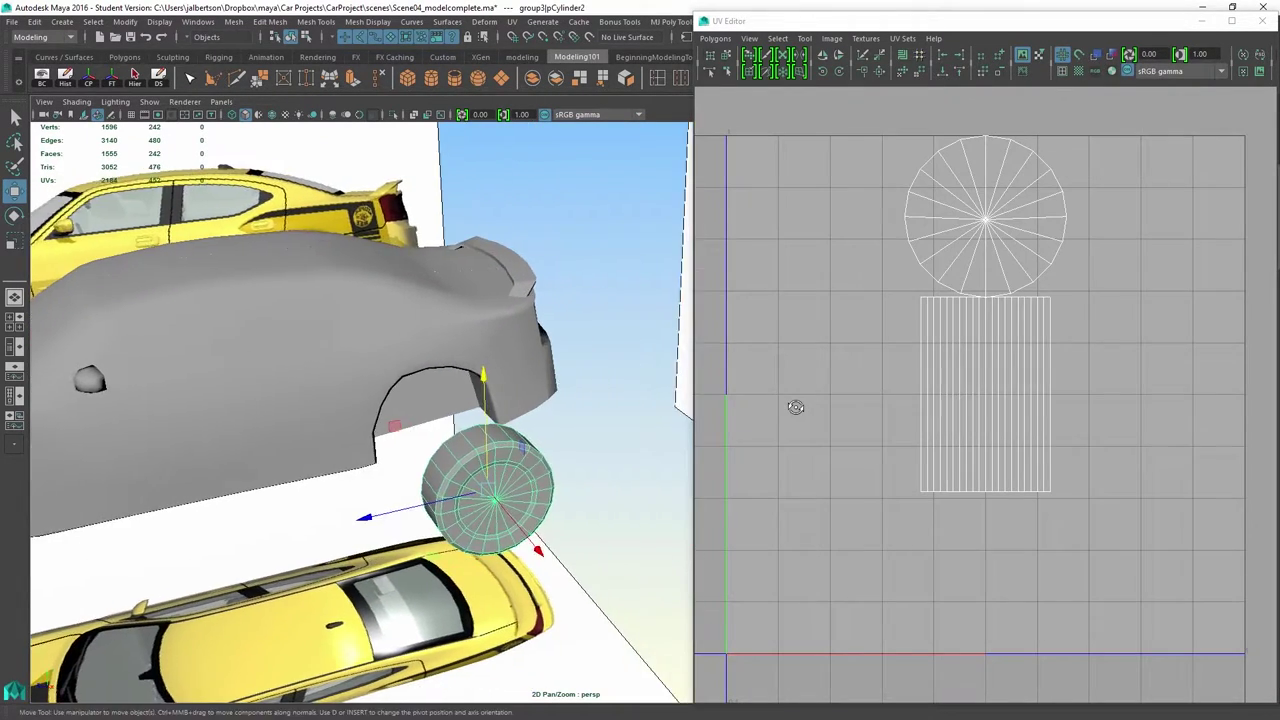
right_click_drag(497, 323, 503, 357)
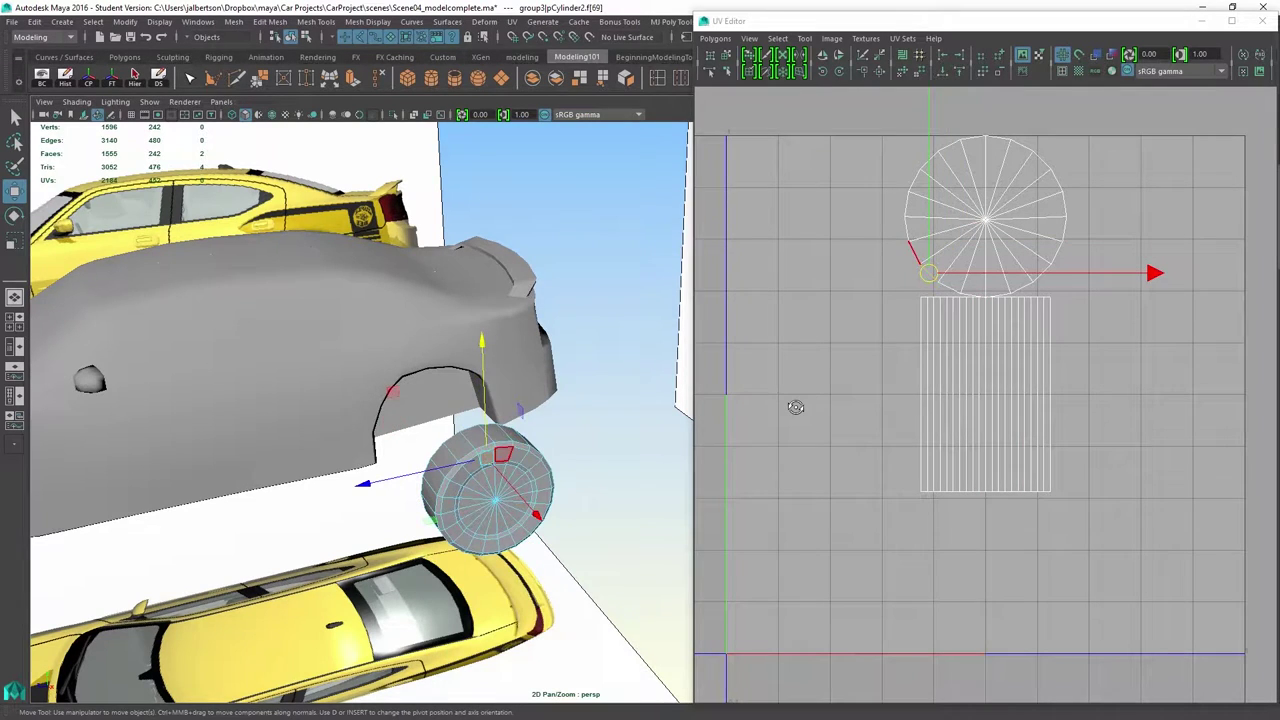
scroll(495, 470, "up", 3)
left_click(486, 487)
left_click(525, 493)
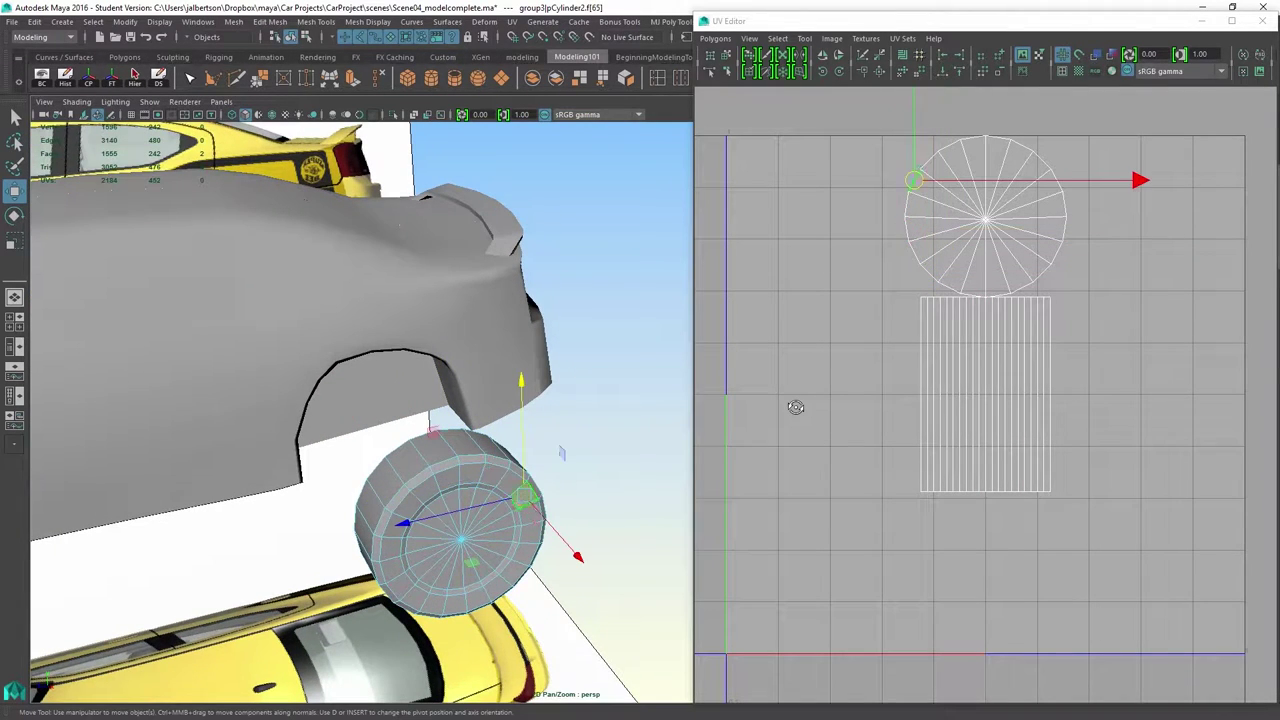
- Step the face selection around the wheel's outer ring and examine the matching UVs up close in the UV Editor
key("Right")
key("Right")
key("Right")
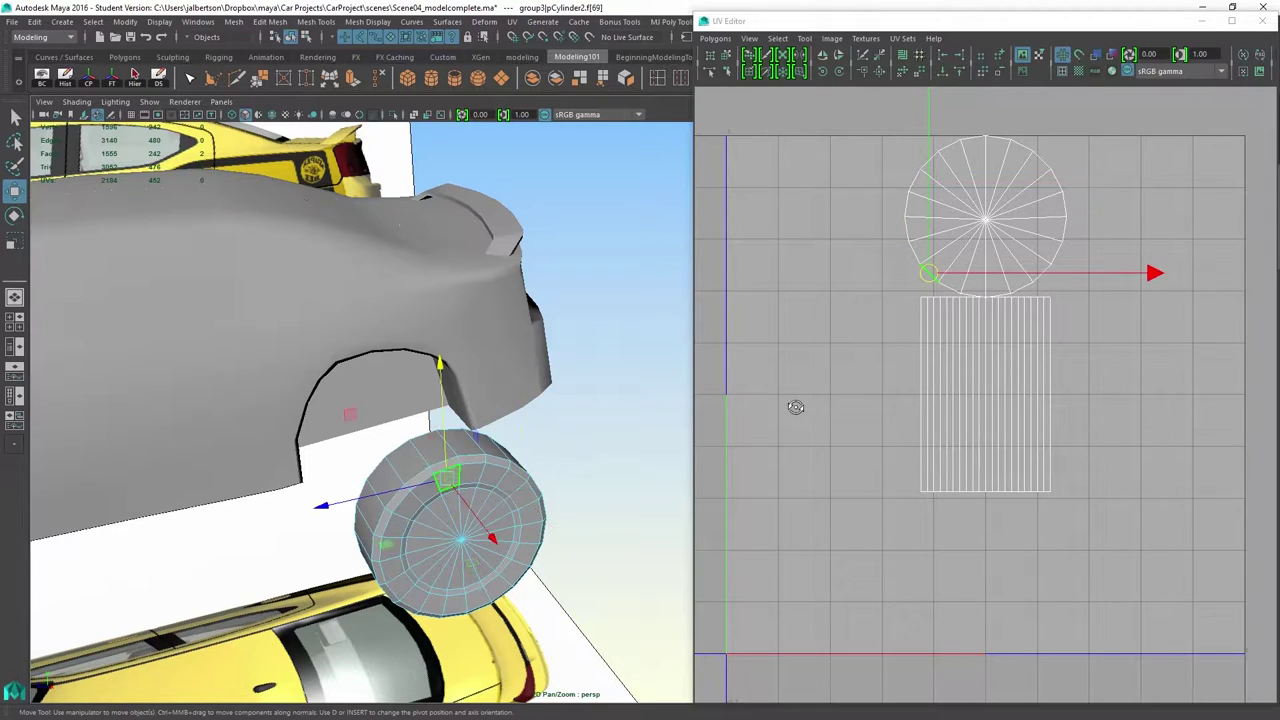
key("Left")
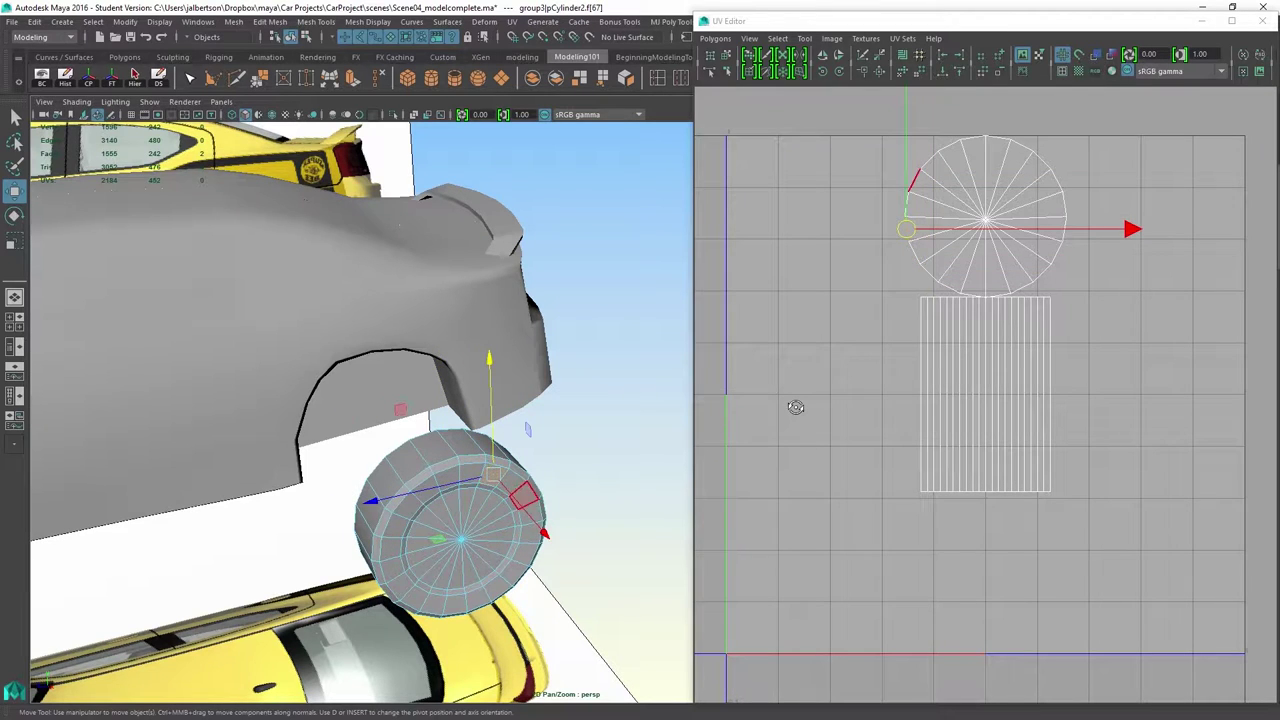
key("f")
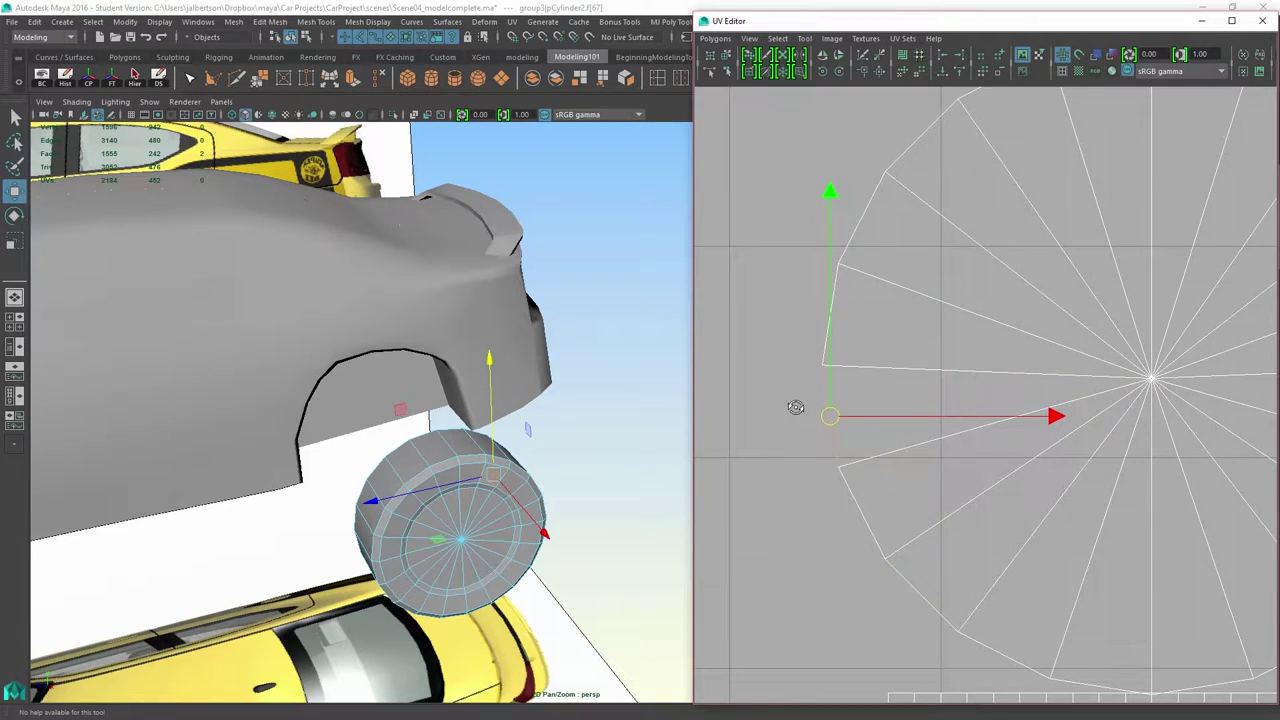
right_click_drag(430, 450, 520, 450, "alt")
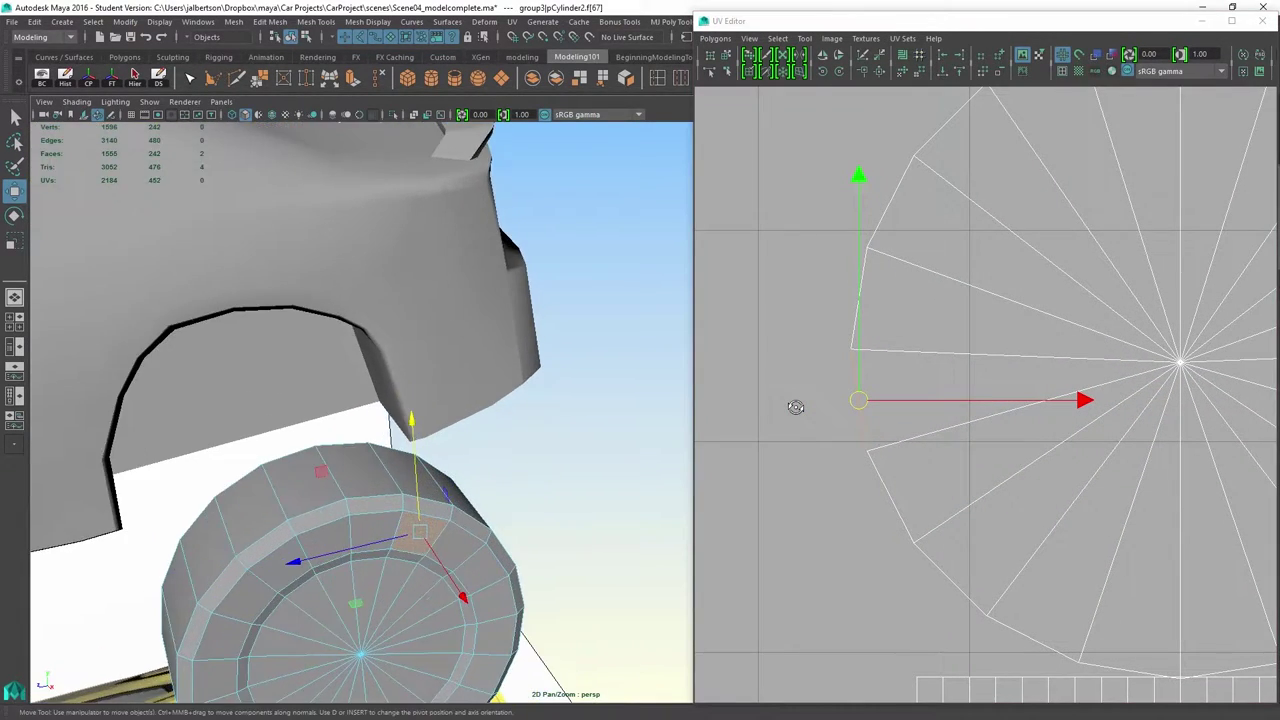
left_click_drag(430, 450, 455, 435, "alt")
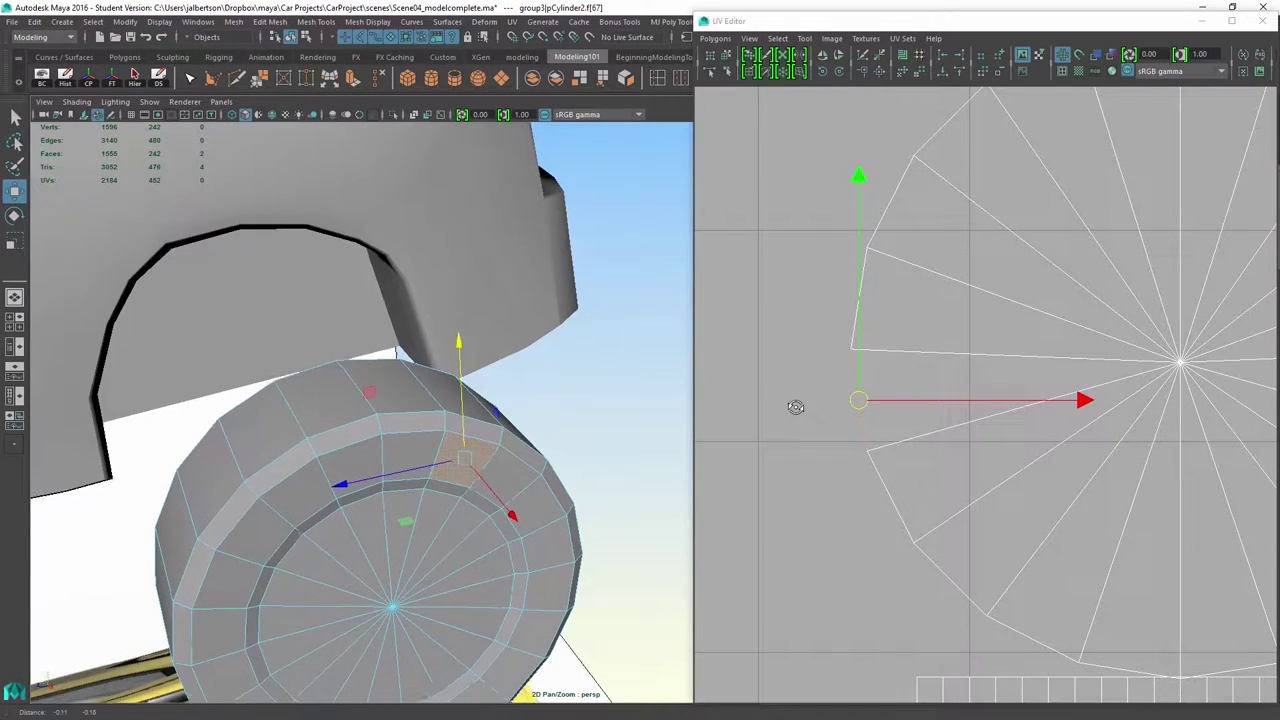
right_click_drag(796, 407, 711, 407, "alt")
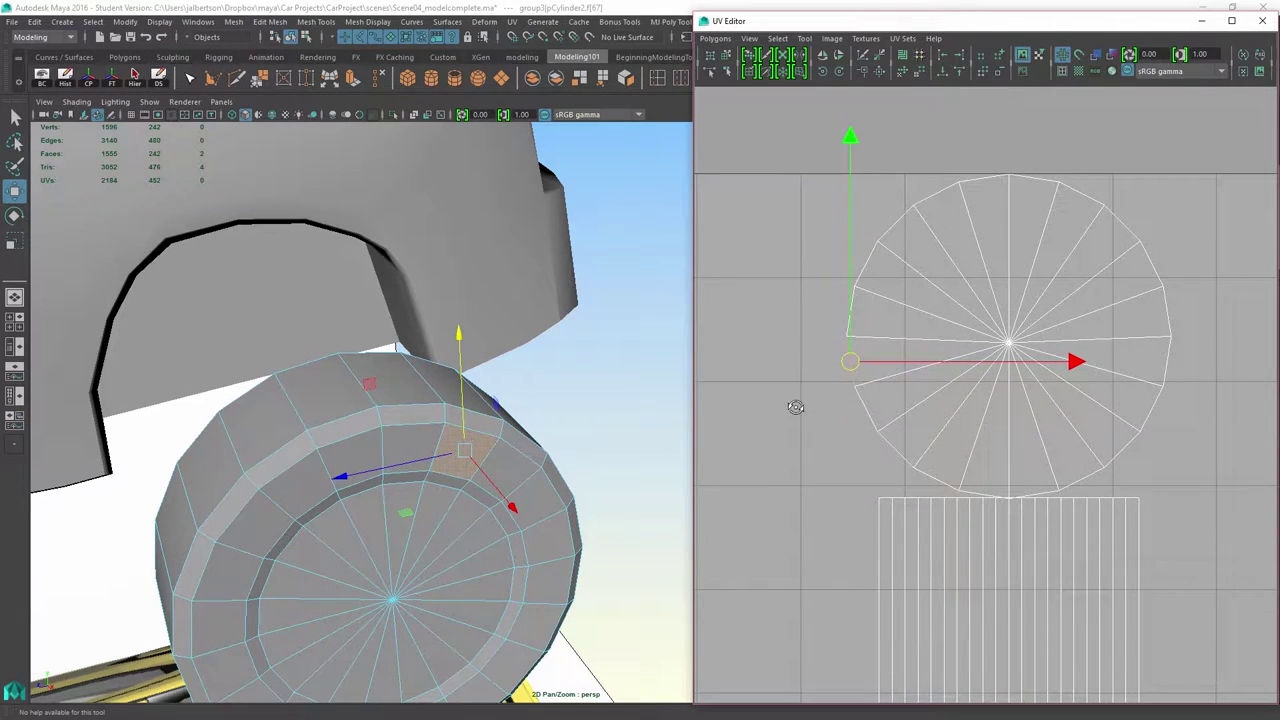
right_click_drag(440, 430, 390, 430, "alt")
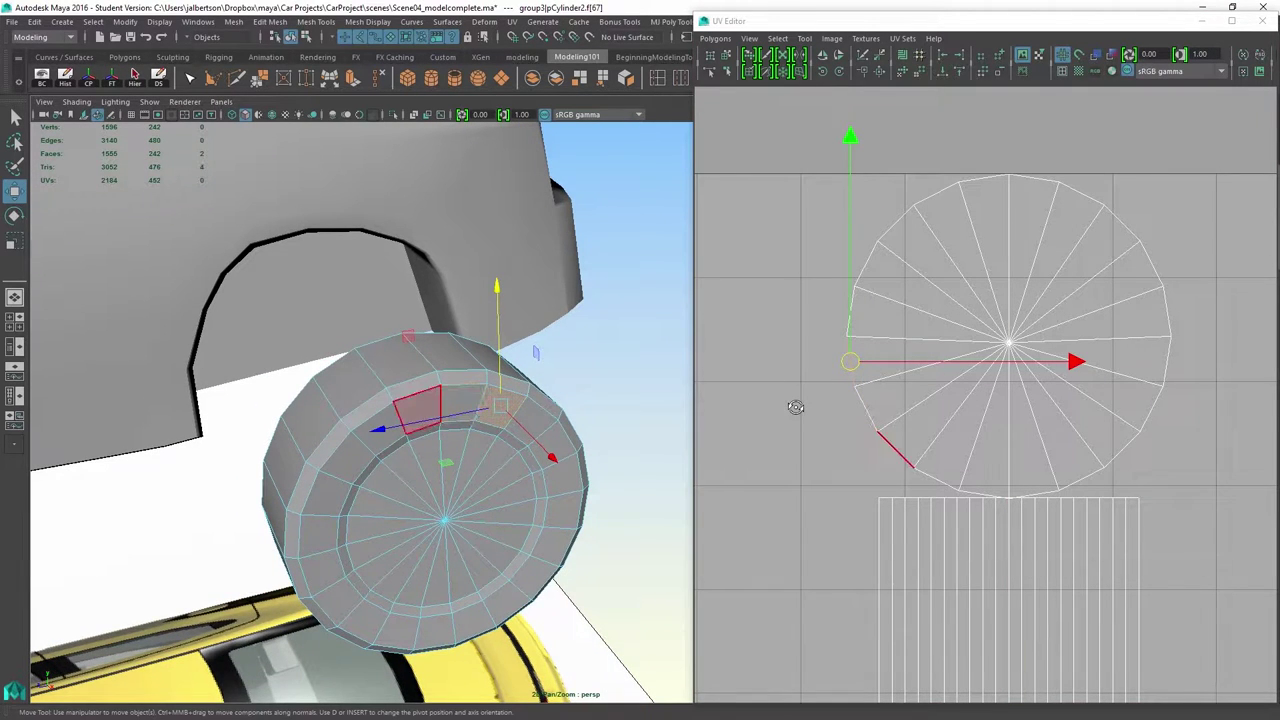
scroll(795, 407, "down", 1)
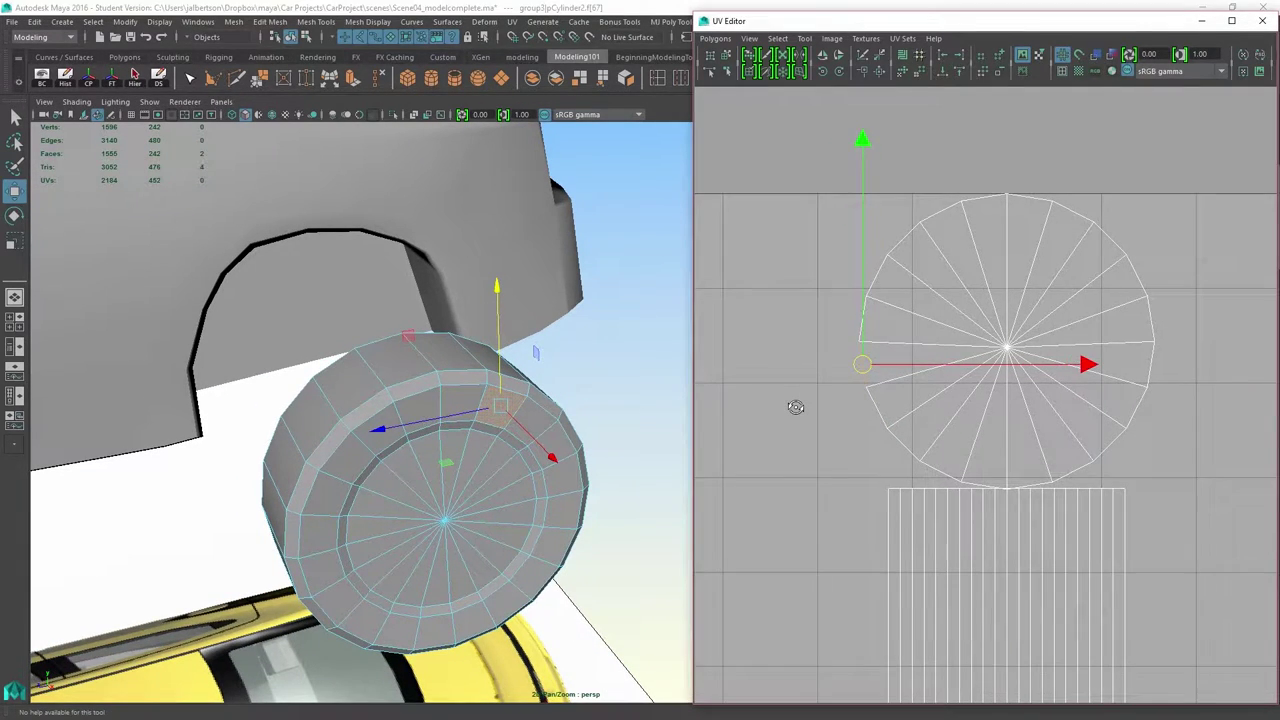
- Switch the UV Editor to UV selection and select the few UVs on the circular shell's left rim, growing the selection to their neighbours
middle_click_drag(795, 407, 793, 330, "alt")
scroll(795, 407, "down", 1)
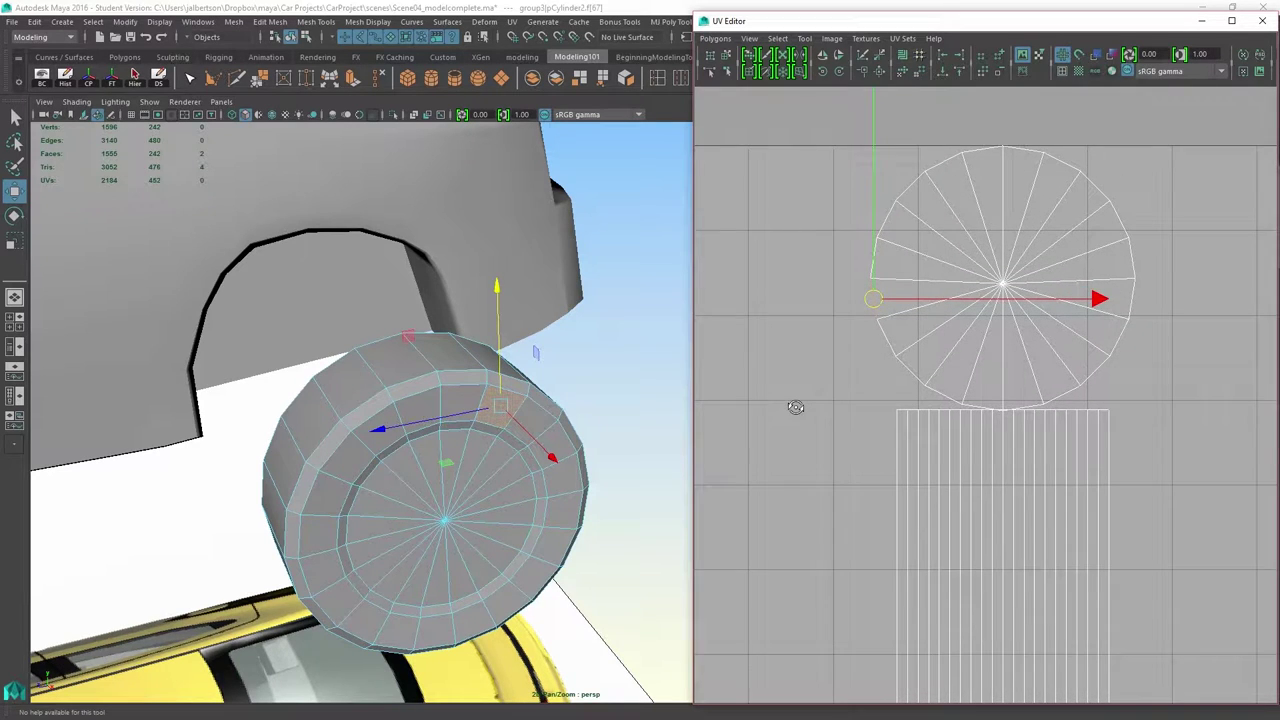
right_click_drag(795, 407, 750, 407, "alt")
middle_click_drag(795, 407, 803, 383, "alt")
right_click(940, 350)
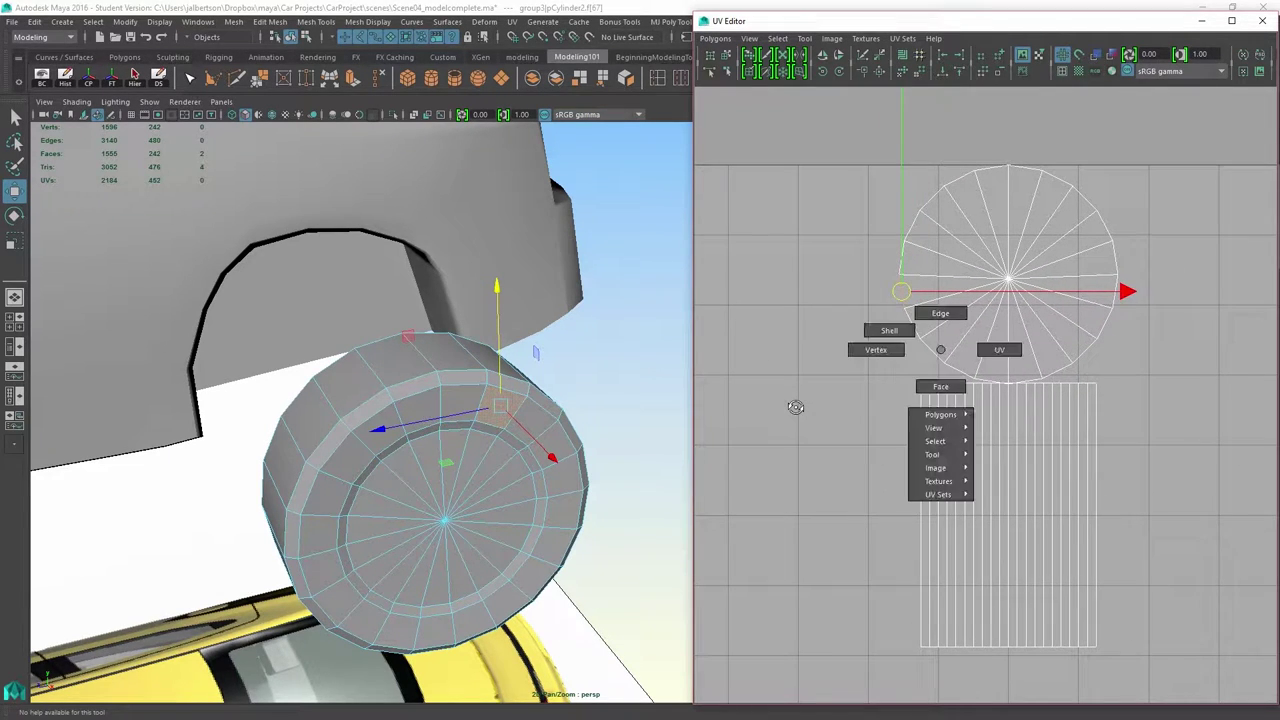
right_click_drag(940, 349, 962, 349)
right_click_drag(962, 349, 999, 349)
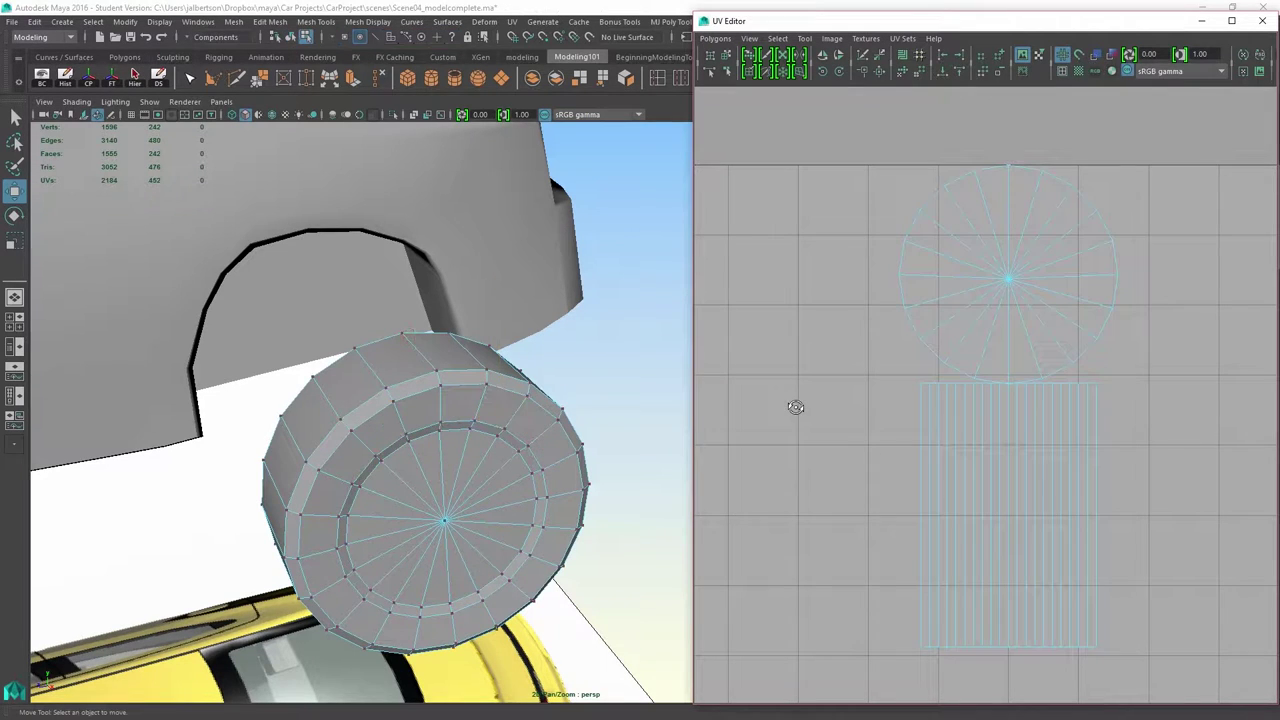
left_click_drag(878, 198, 932, 289)
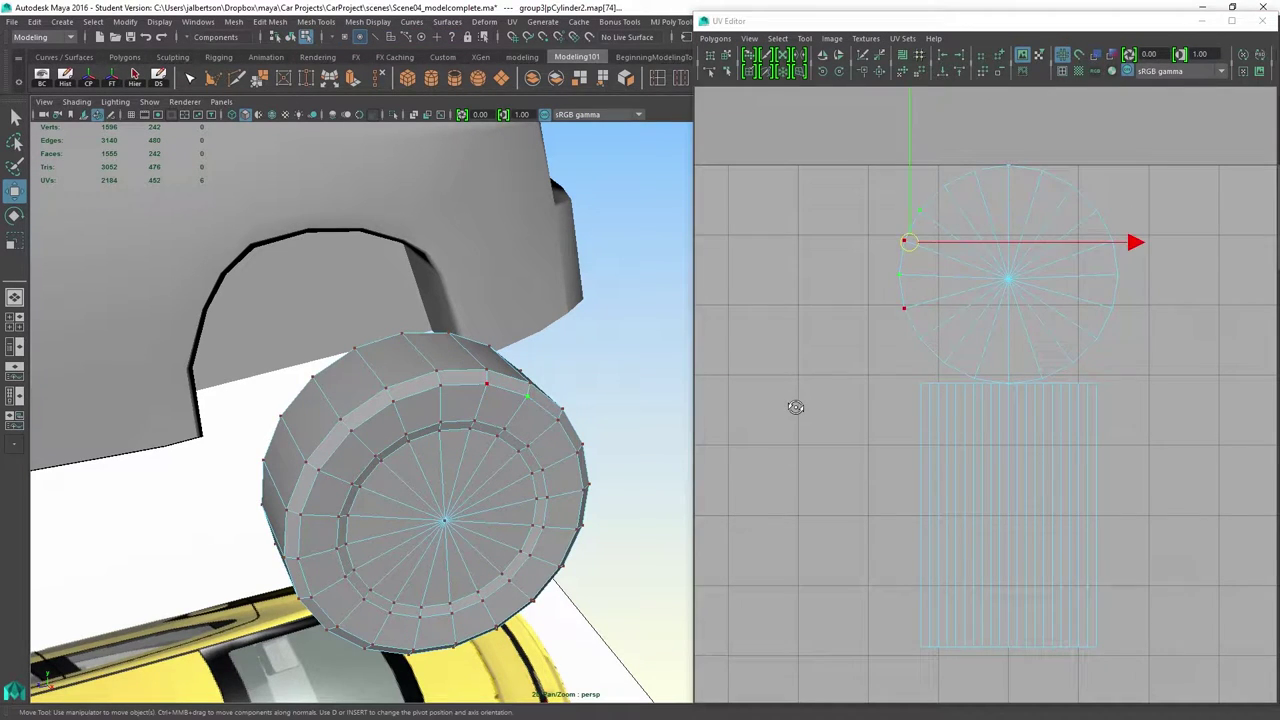
key("shift+period")
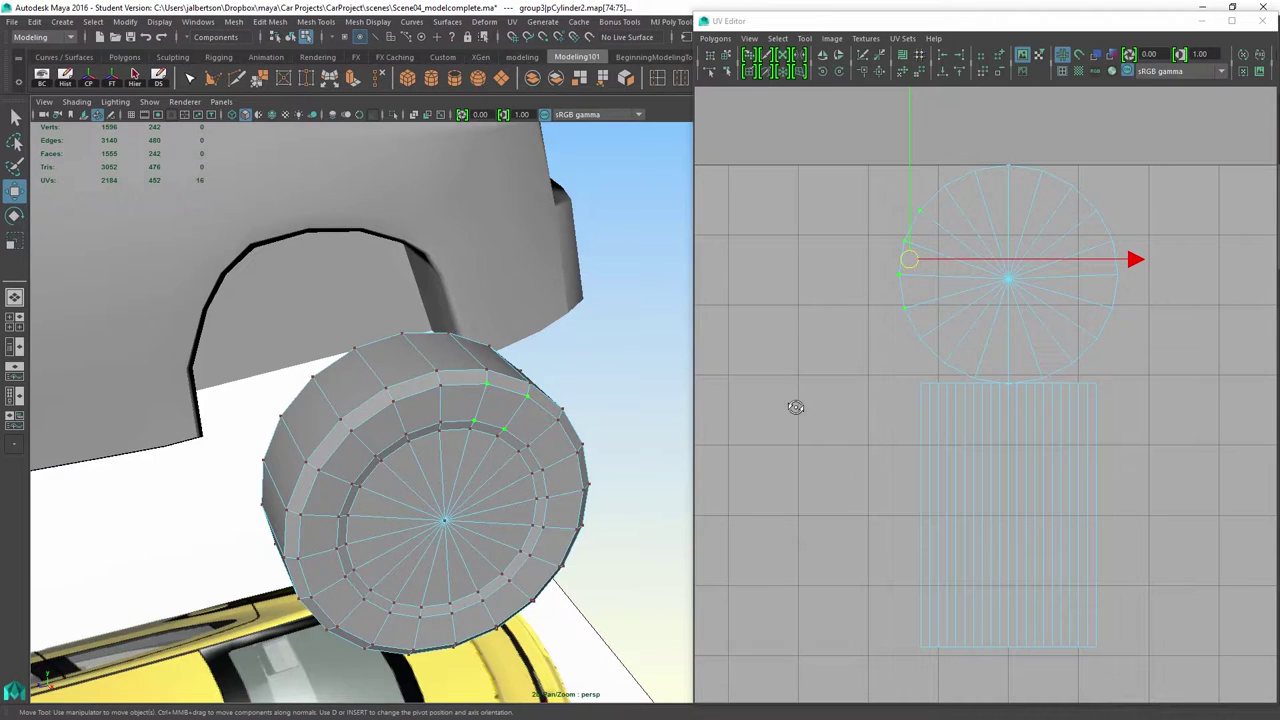
key("f")
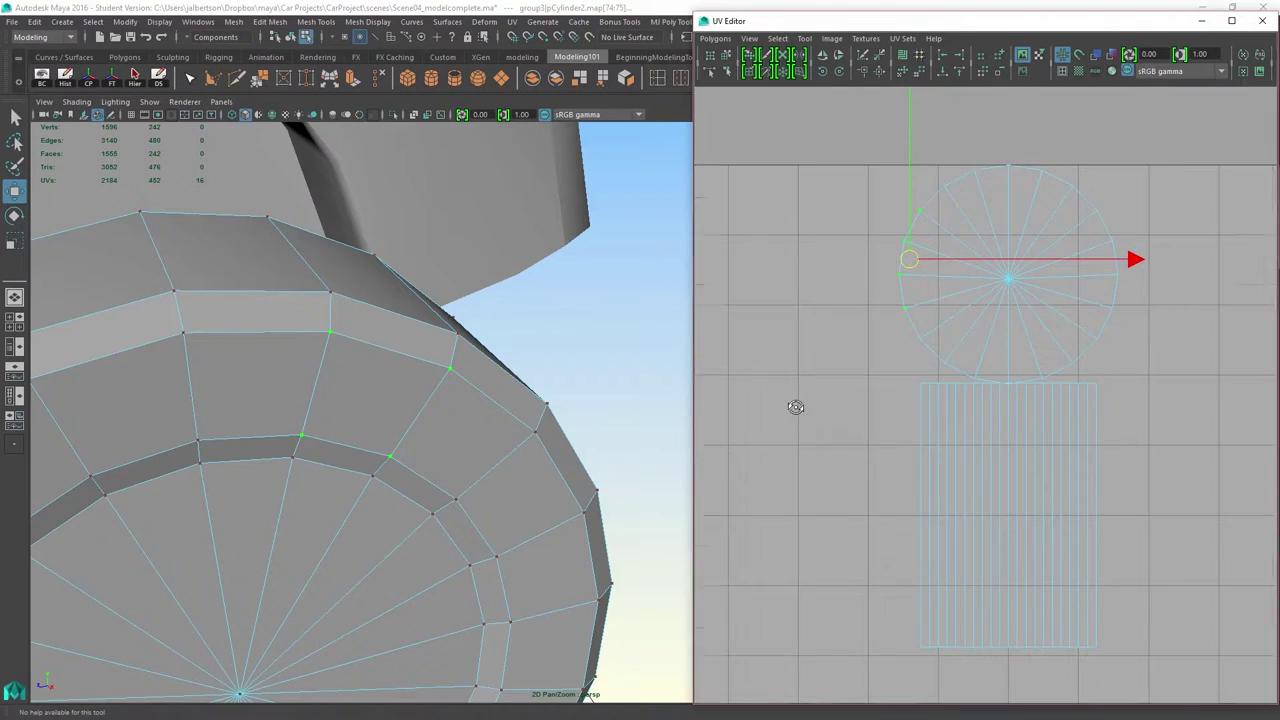
- Move the selected rim UVs outward, away from the centre of the circular shell
right_click_drag(796, 407, 846, 407, "alt")
middle_click_drag(796, 407, 864, 506, "alt")
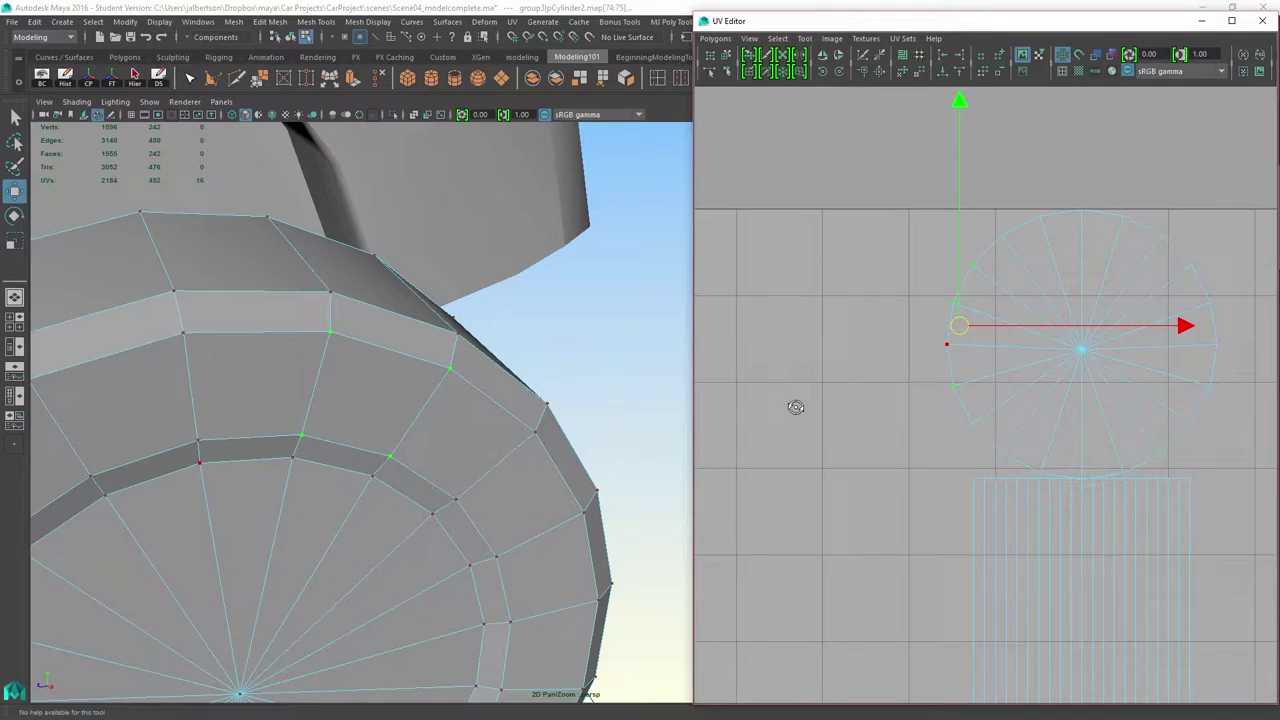
left_click_drag(959, 325, 874, 317)
right_click_drag(874, 317, 942, 317, "alt")
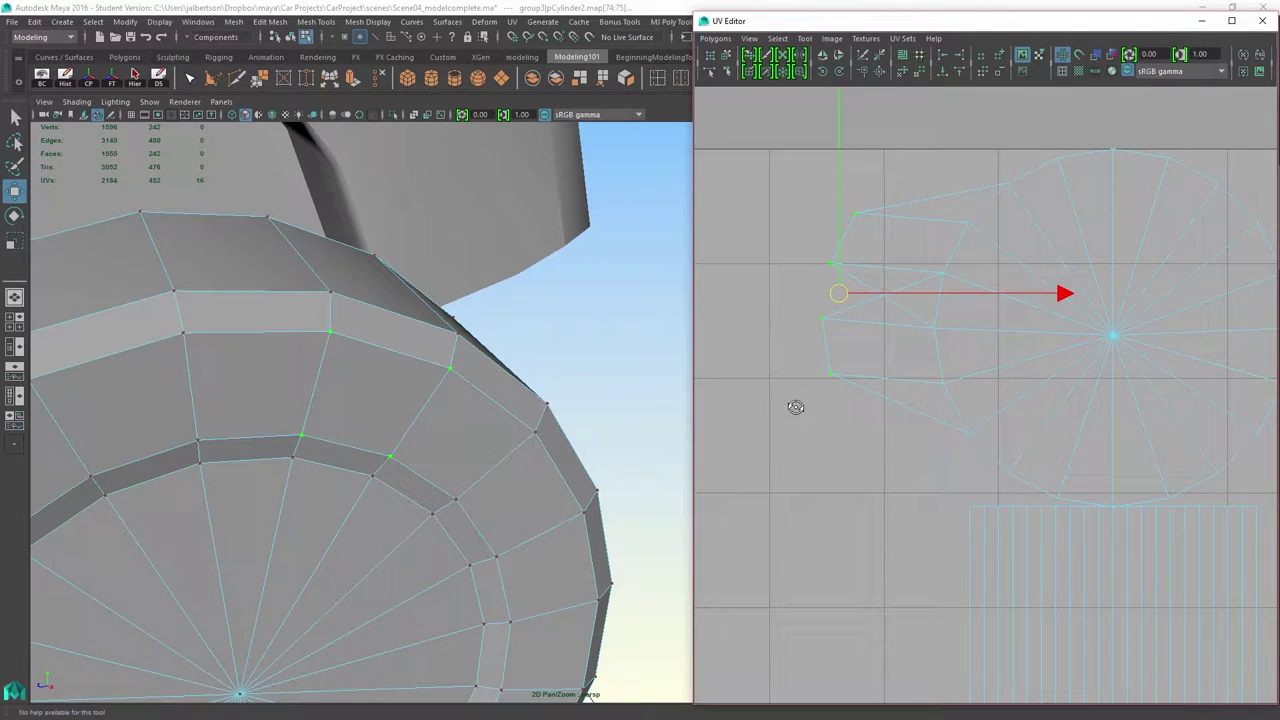
mouse_move(839, 293)
left_mouse_down()
mouse_move(863, 283)
mouse_move(854, 294)
left_mouse_up()
middle_click_drag(795, 407, 795, 407)
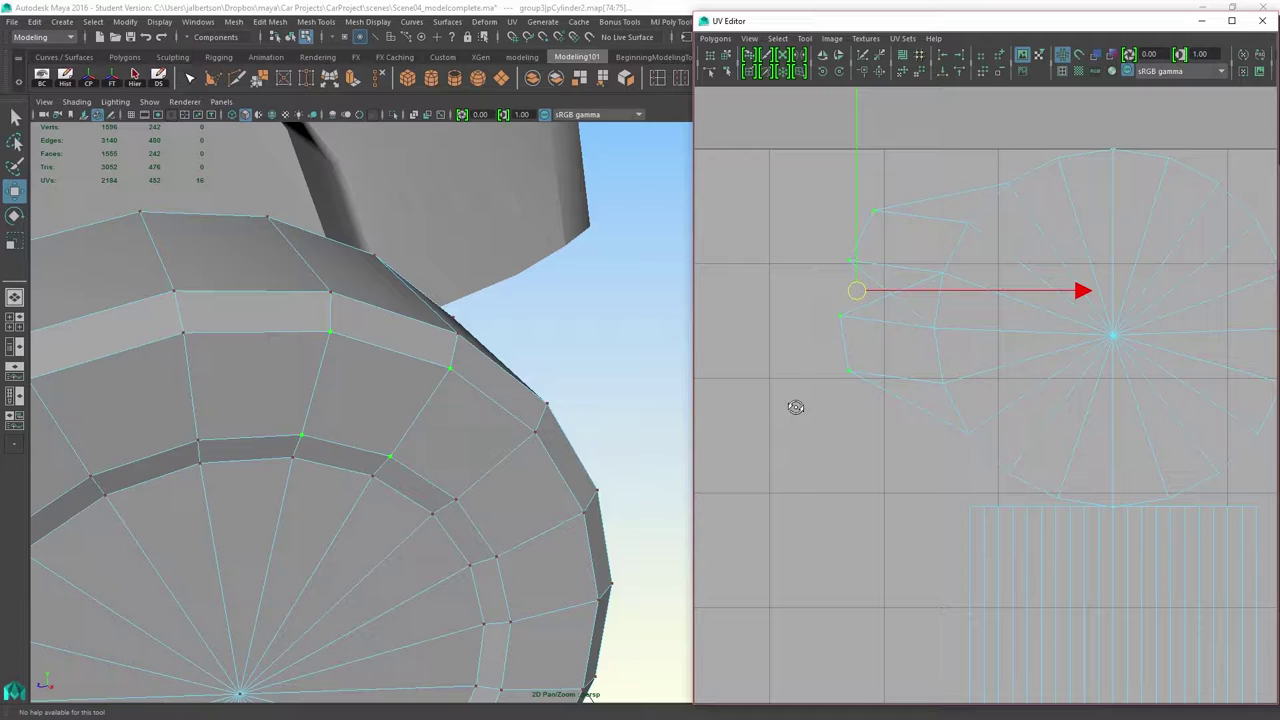
- Examine the wheel's shells against the full UV grid and compare the selected UVs with their matching points on the wheel
scroll(361, 412, "down", 3)
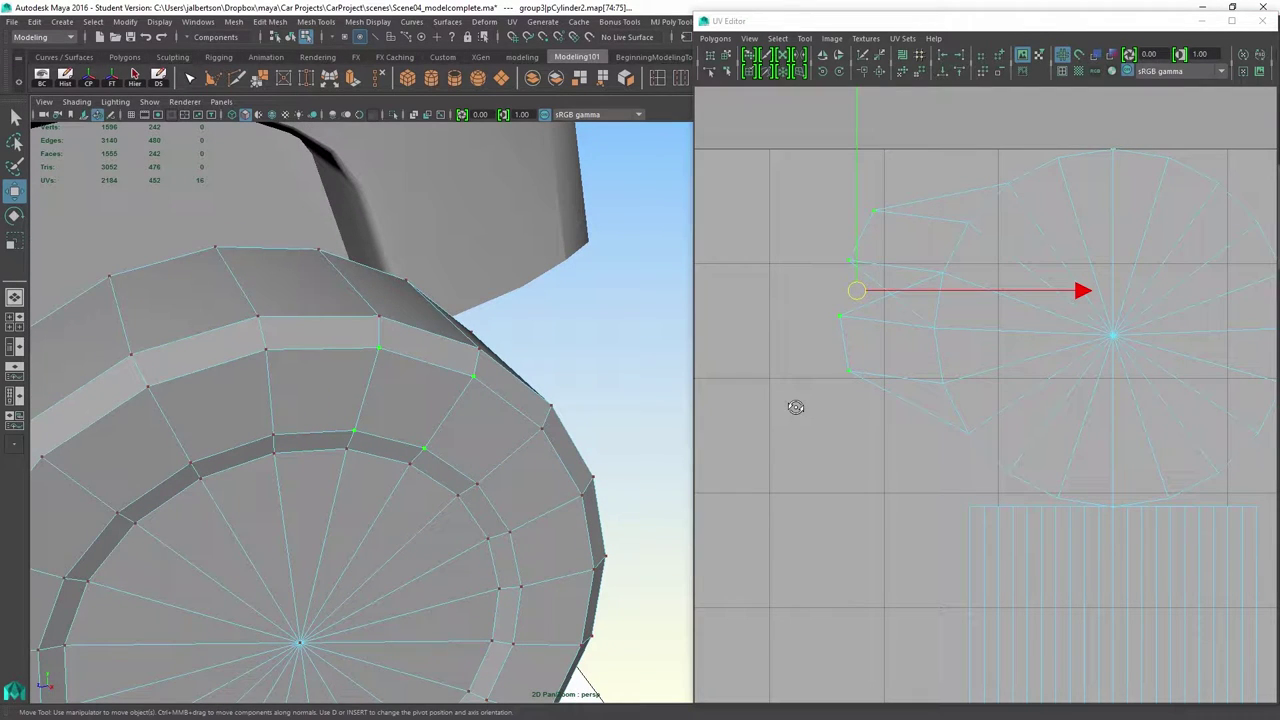
scroll(796, 407, "down", 2)
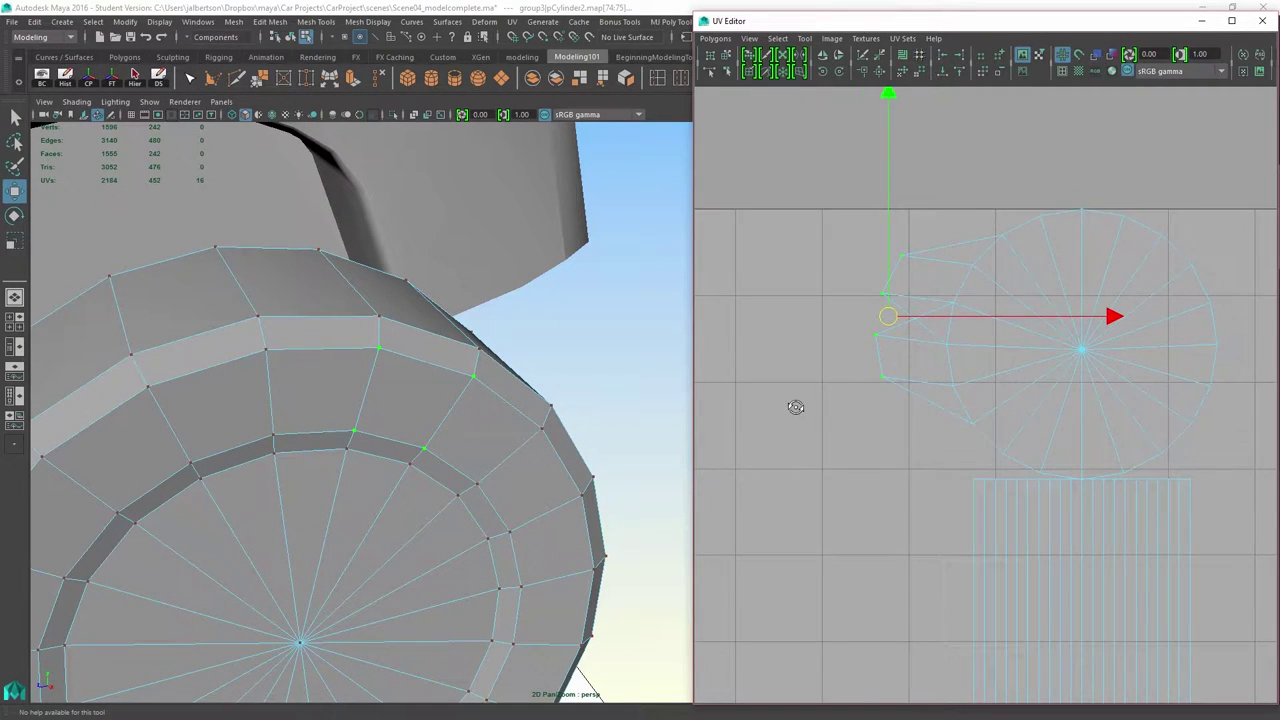
scroll(796, 407, "down", 2)
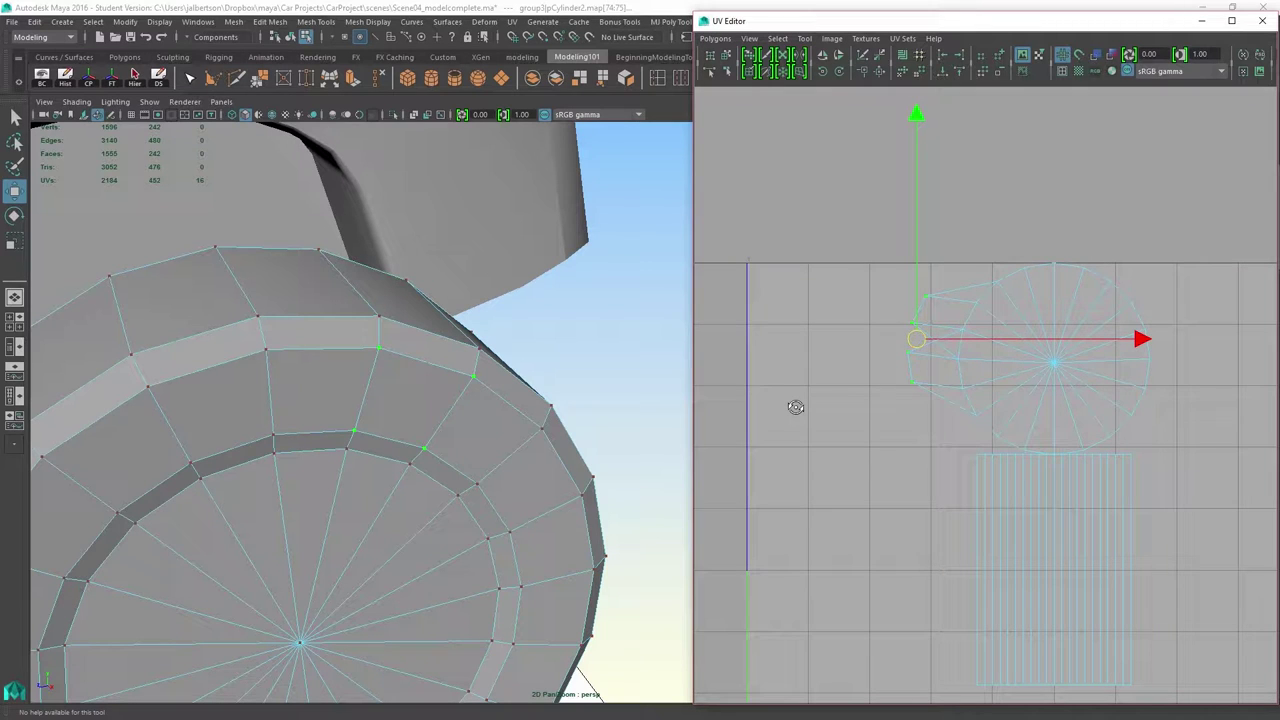
scroll(796, 407, "down", 3)
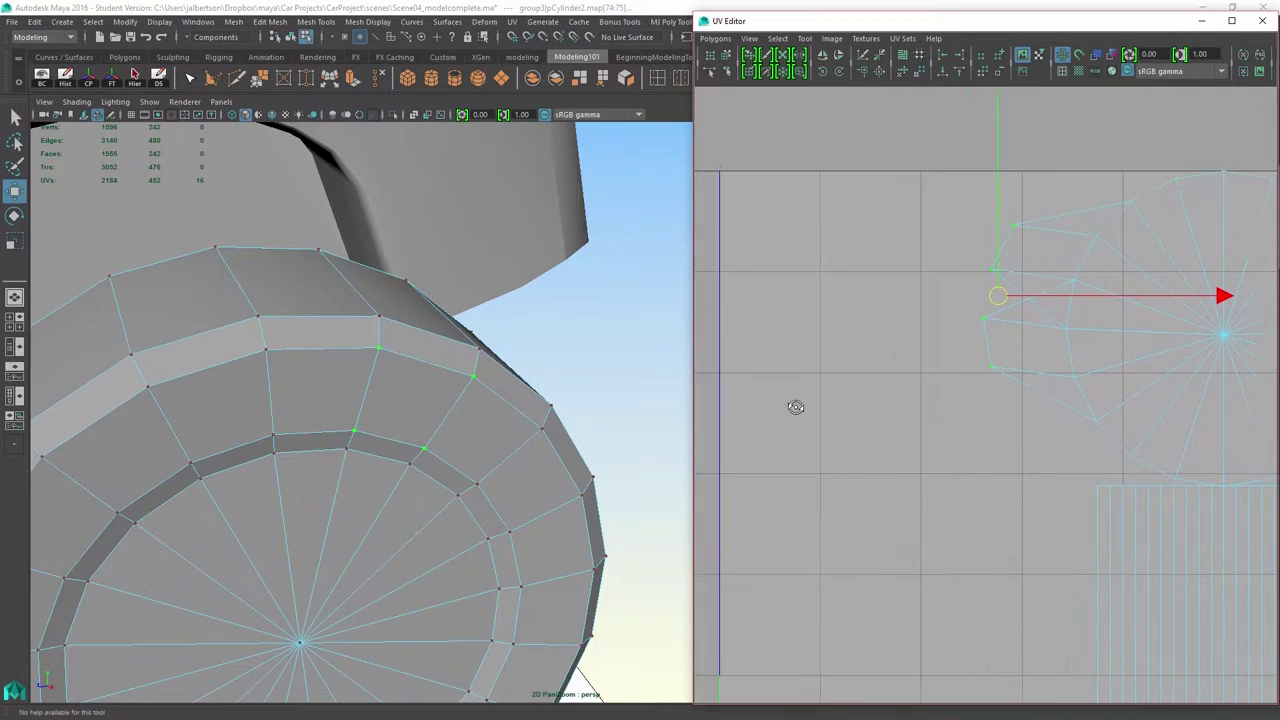
scroll(796, 407, "down", 1)
mouse_move(796, 407)
middle_mouse_down("alt")
mouse_move(676, 295)
mouse_move(684, 302)
middle_mouse_up("alt")
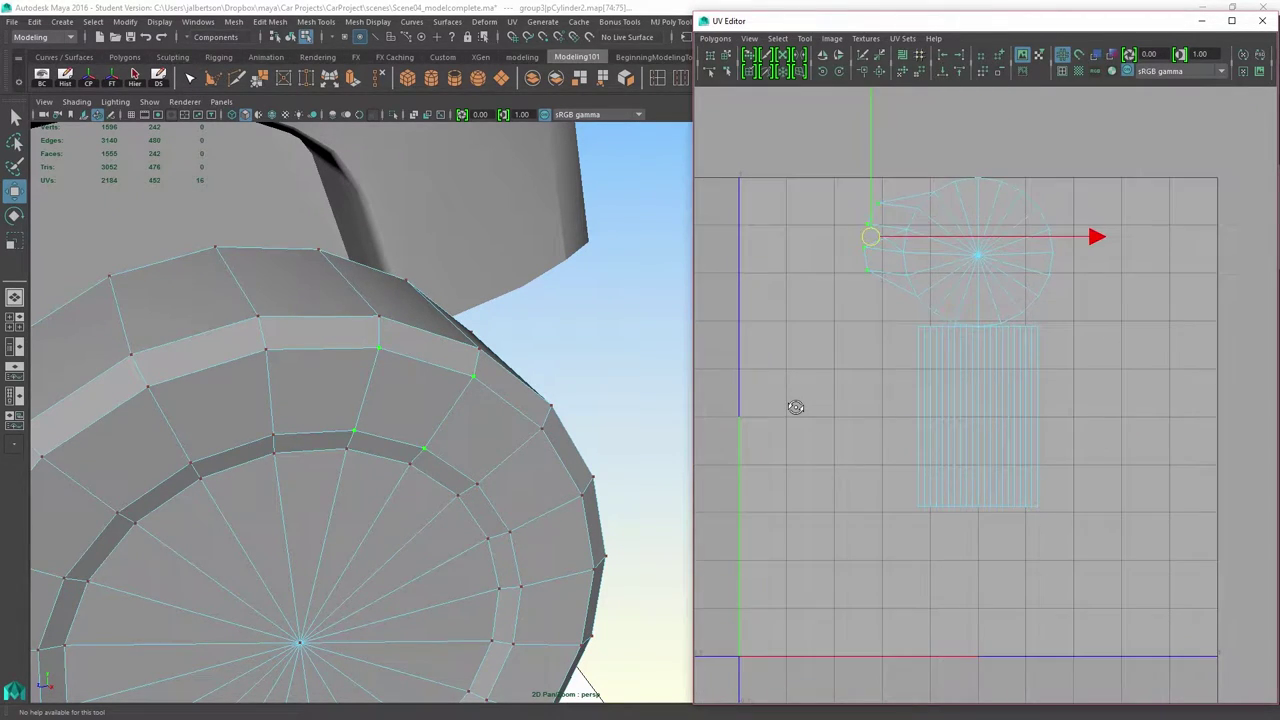
scroll(796, 407, "down", 1)
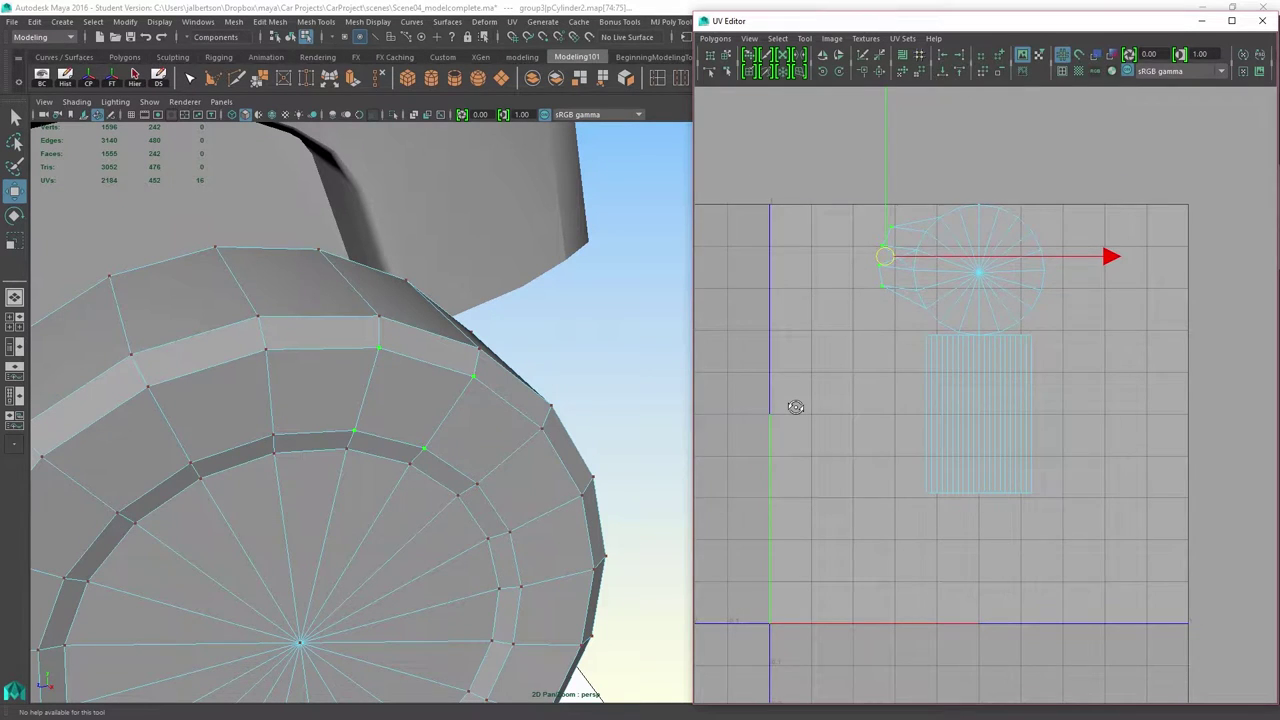
middle_click_drag(796, 407, 846, 346, "alt")
scroll(796, 407, "down", 1)
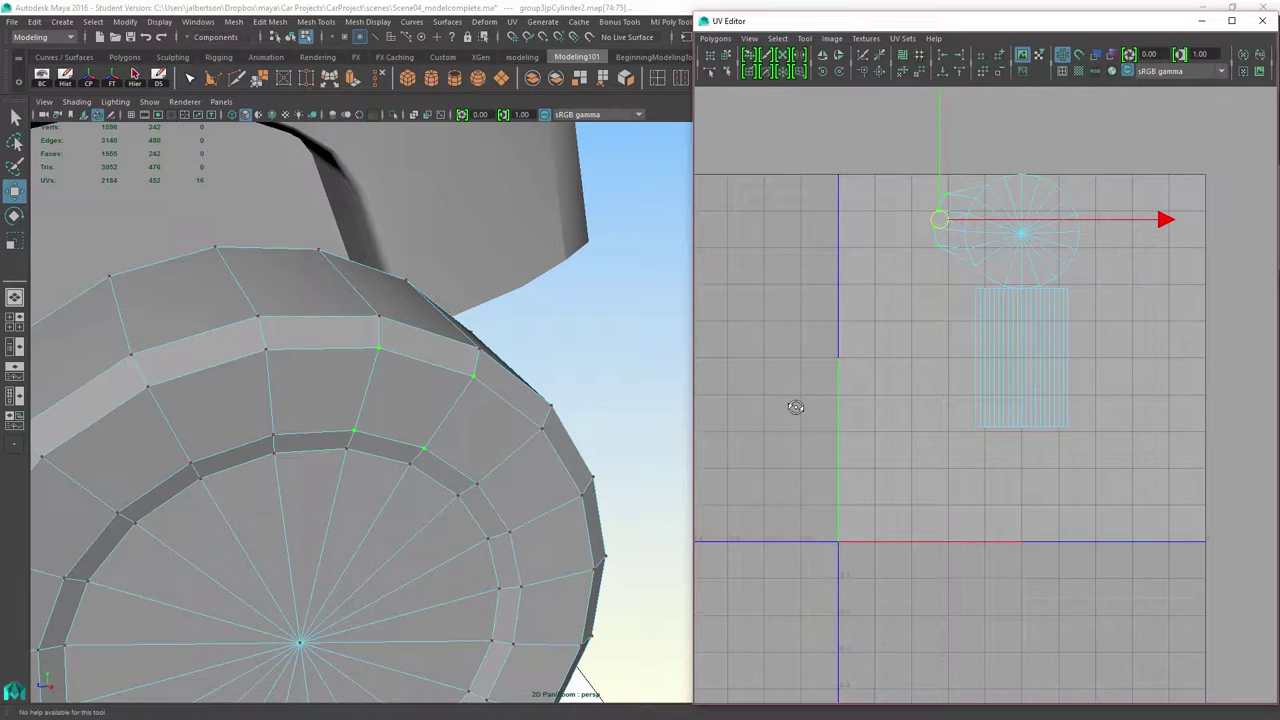
right_click_drag(796, 407, 650, 407, "alt")
middle_click_drag(796, 407, 829, 351, "alt")
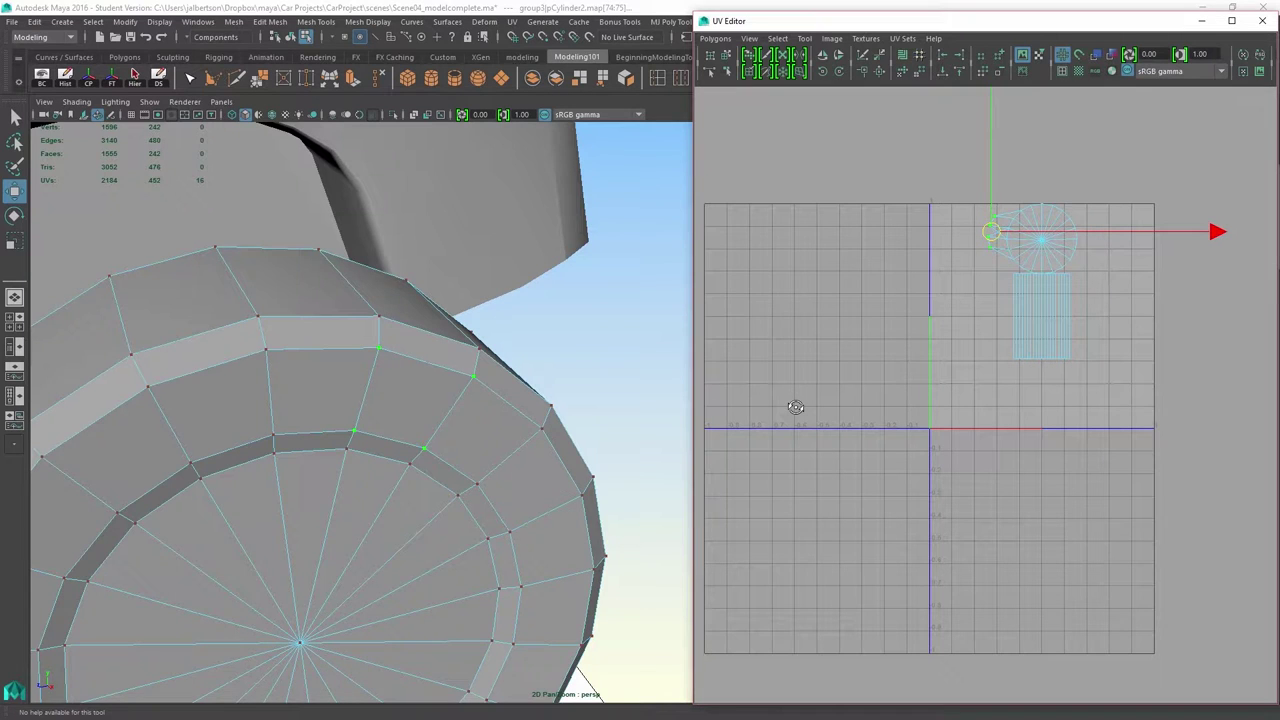
right_click_drag(400, 412, 305, 412, "alt")
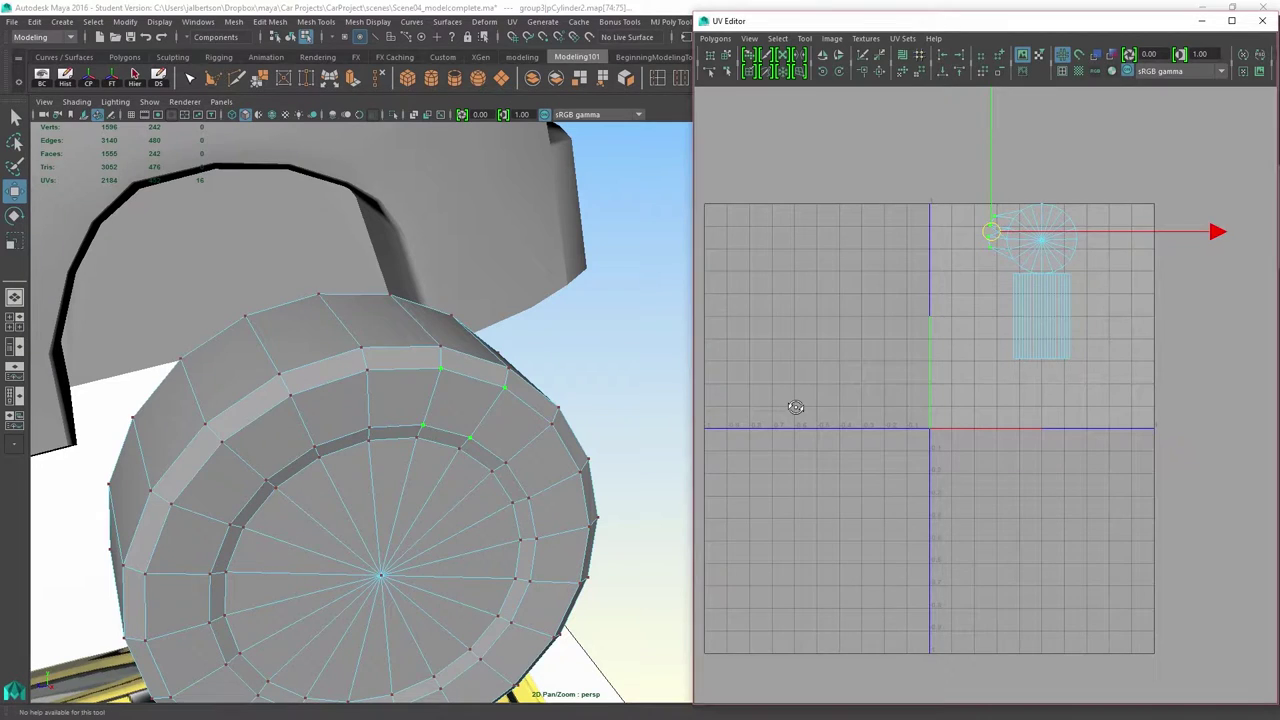
key("f")
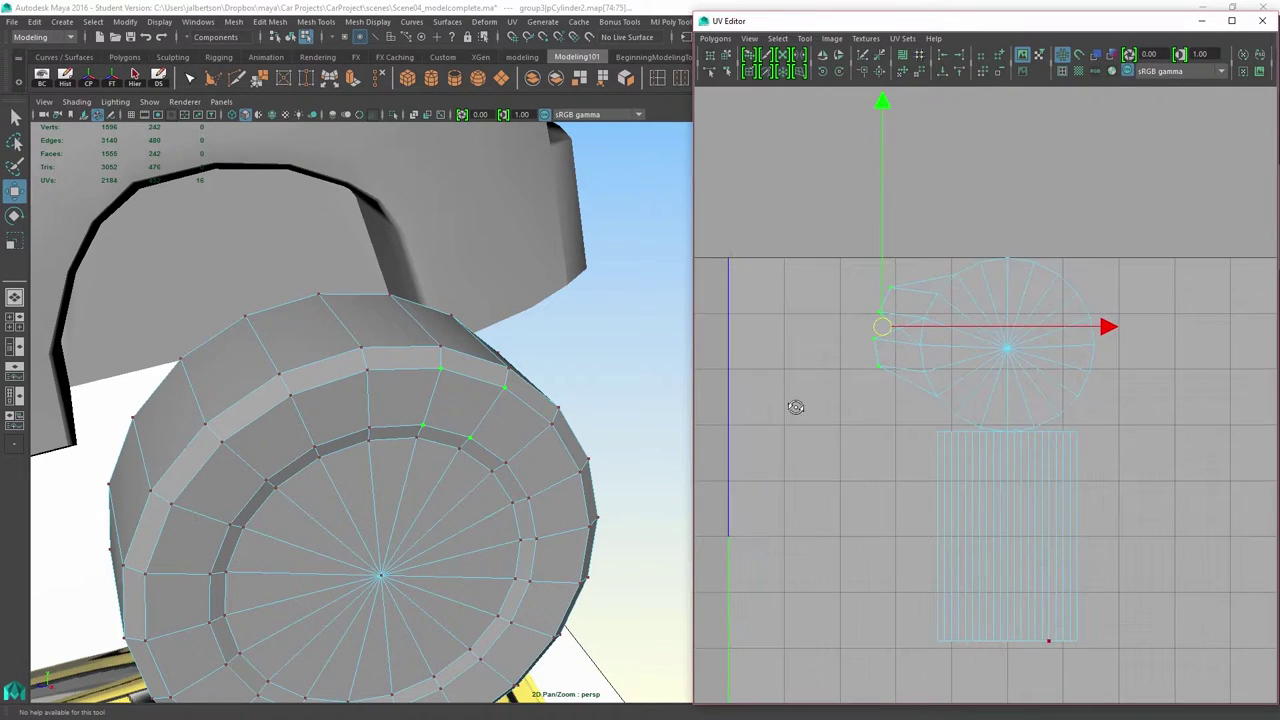
mouse_move(492, 471)
left_mouse_down("alt")
mouse_move(425, 400)
mouse_move(510, 395)
left_mouse_up("alt")
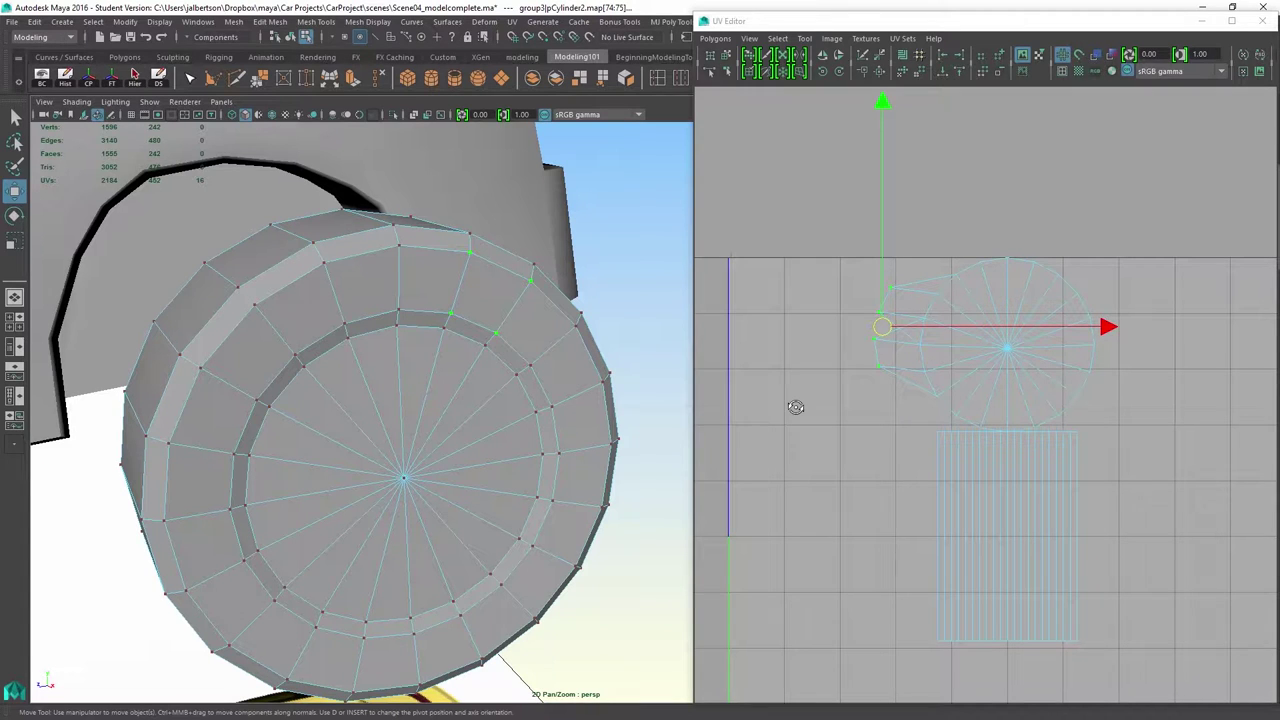
scroll(796, 407, "up", 1)
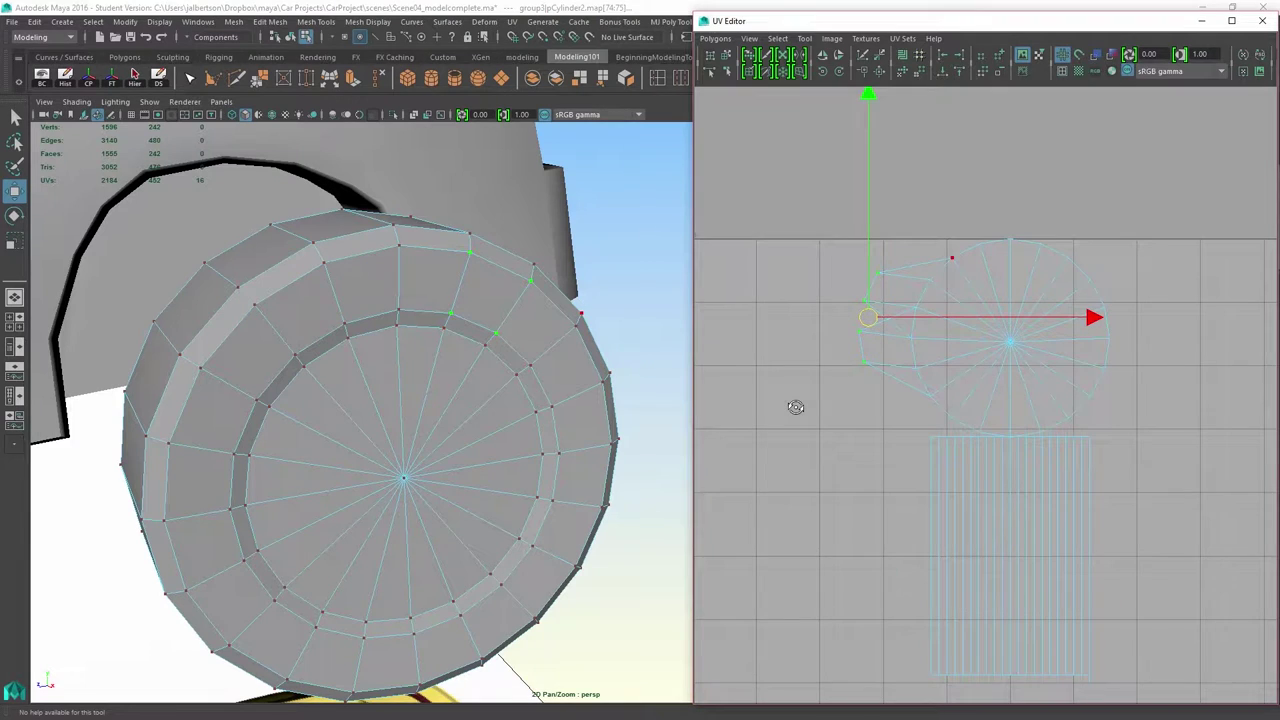
- Pull two individual UVs on the circular shell's upper rim outward to form separate spikes
left_click(952, 258)
left_click_drag(952, 258, 941, 221)
left_click(1010, 239)
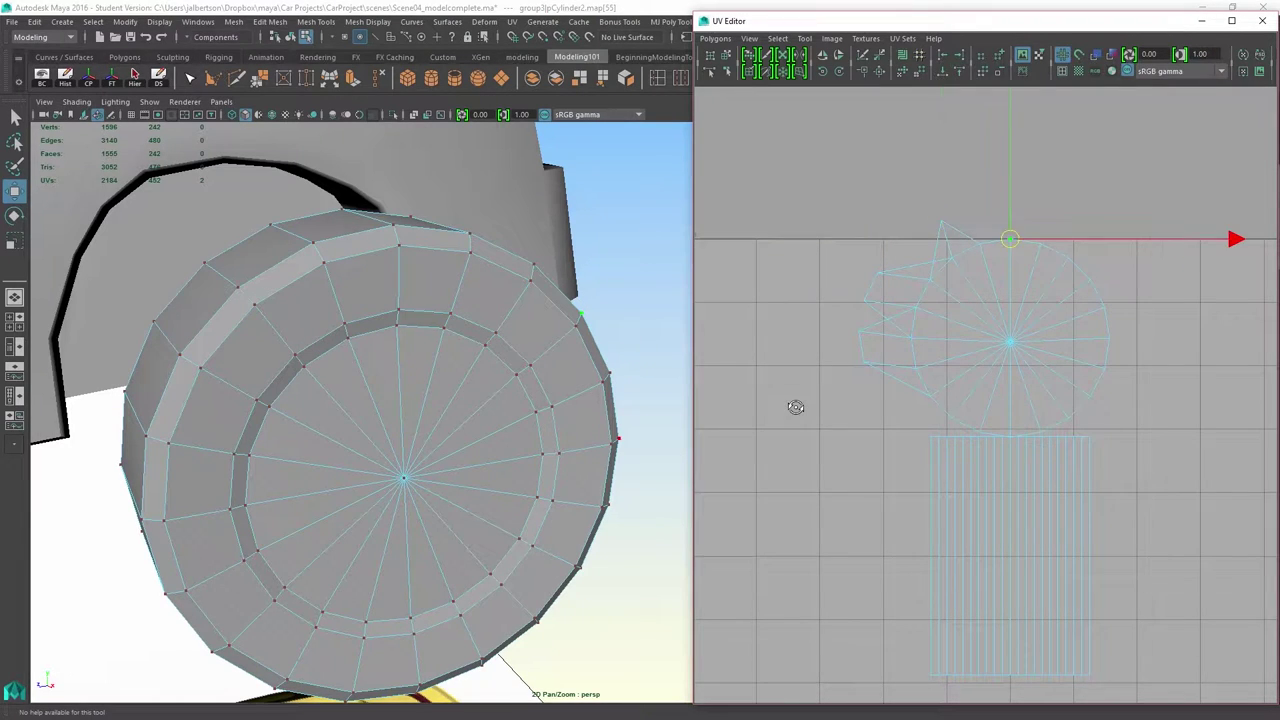
key("ctrl+z")
key("ctrl+z")
key("ctrl+z")
key("ctrl+z")
key("ctrl+z")
key("ctrl+z")
key("ctrl+z")
key("ctrl+z")
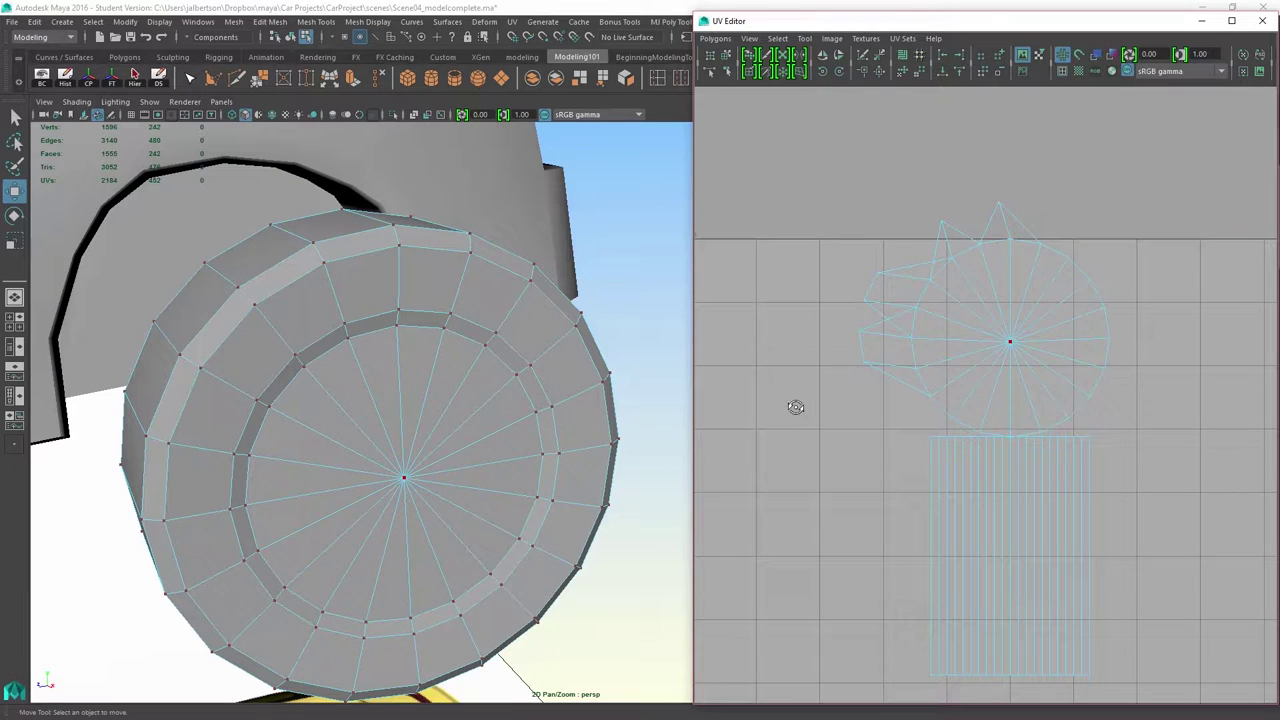
- Select the circular shell's centre UV, grow the selection to the cap's ring, and scale the cap down and move it clear
key("ctrl+z")
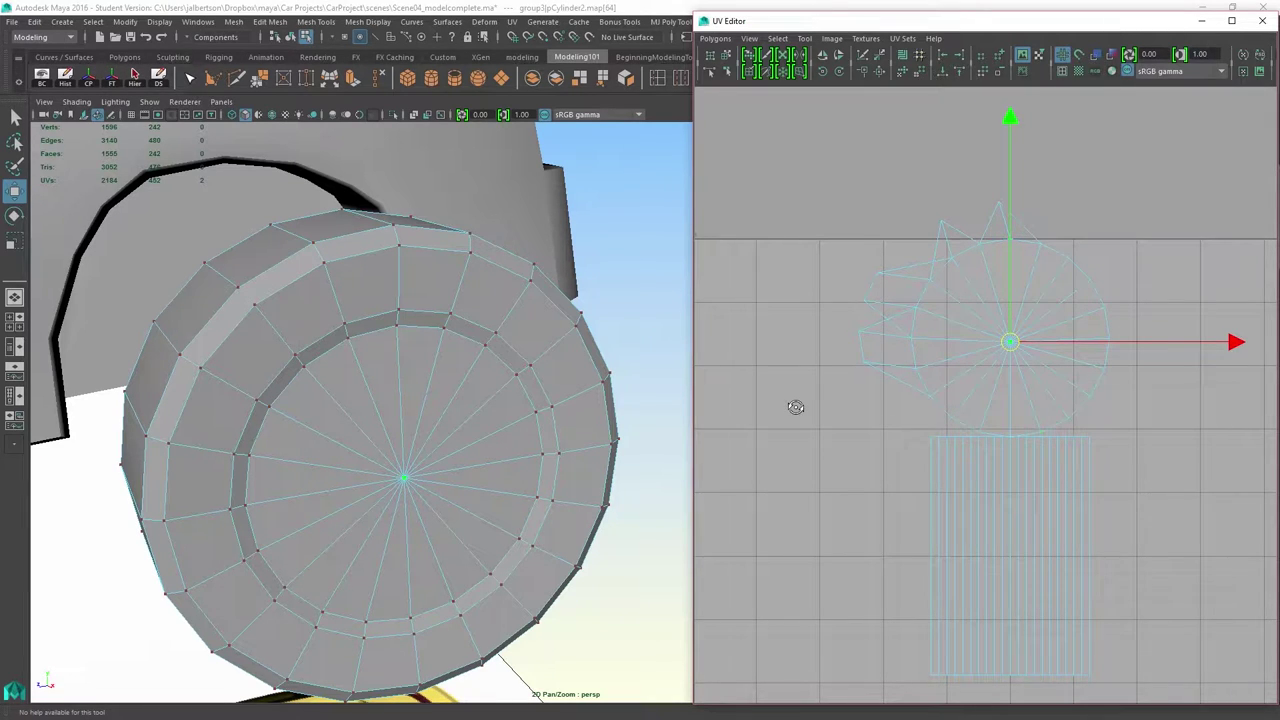
key("ctrl+z")
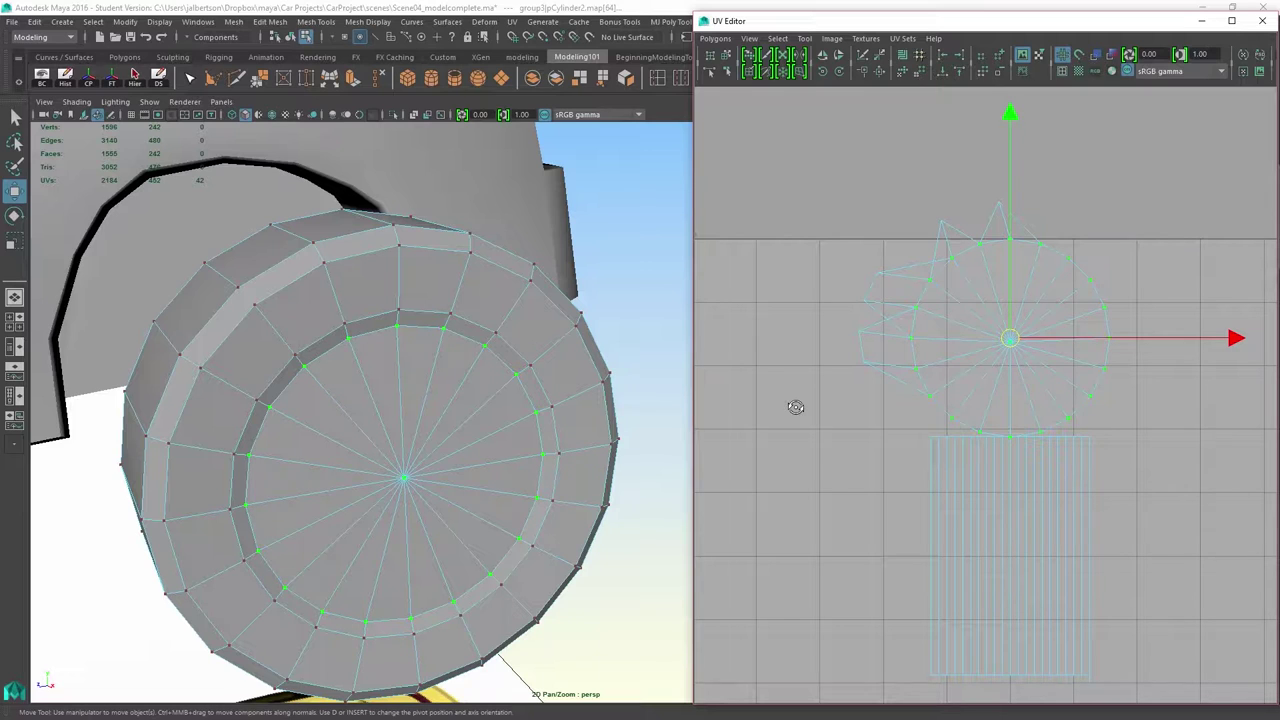
key("r")
left_click_drag(1010, 338, 954, 338)
middle_click_drag(795, 407, 795, 407)
key("w")
scroll(795, 407, "down", 4)
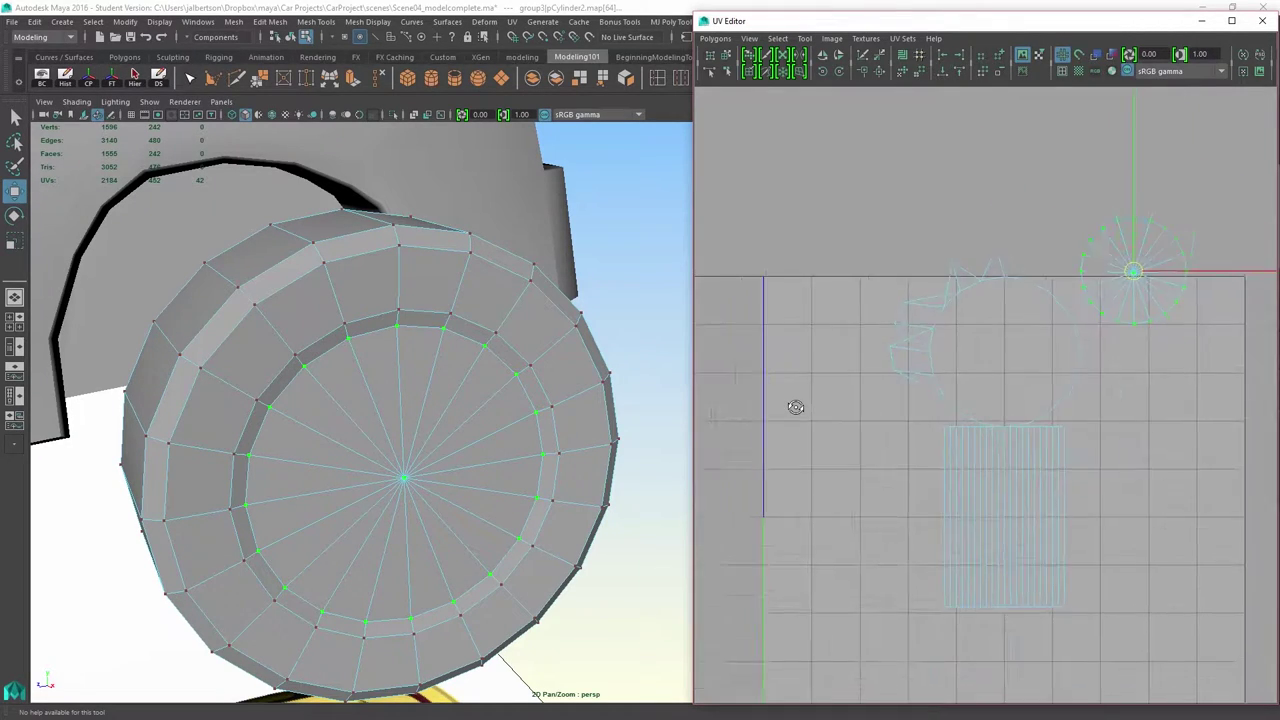
- Switch to face selection and check which wheel faces match the separated cap and parts of the remaining circular shell
right_click_drag(1116, 243, 1116, 280)
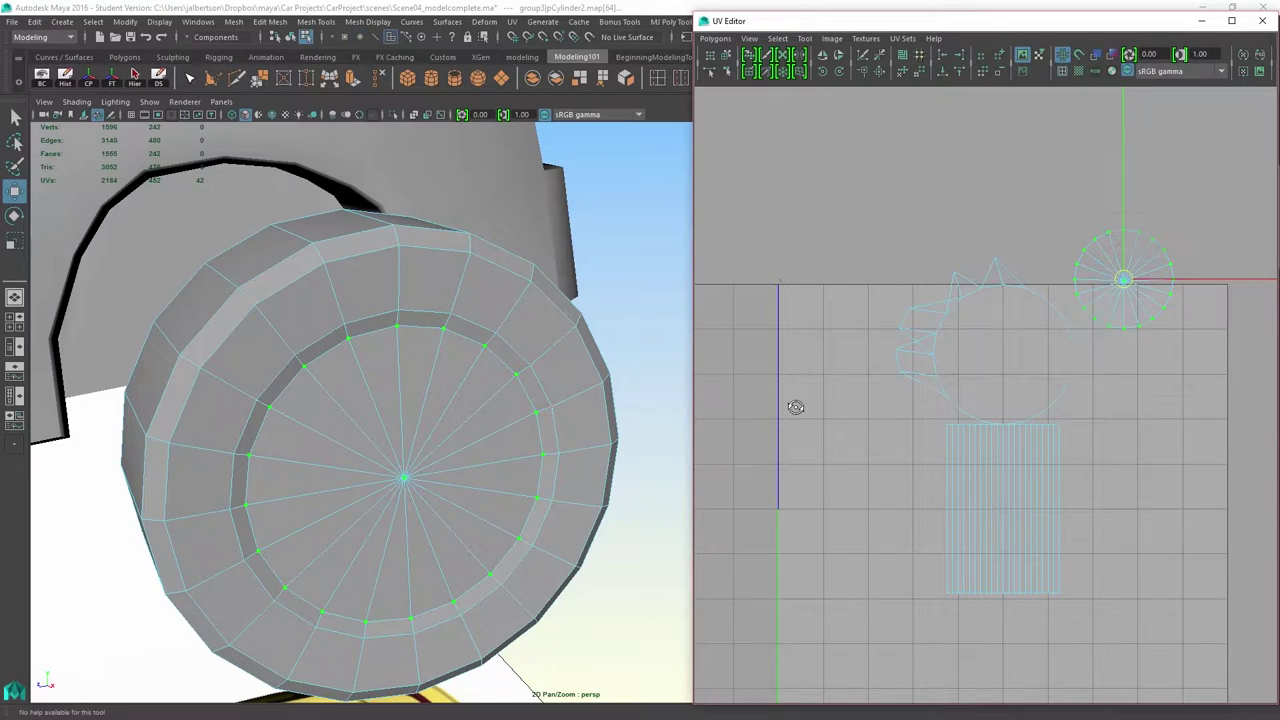
left_click_drag(1165, 208, 1080, 316)
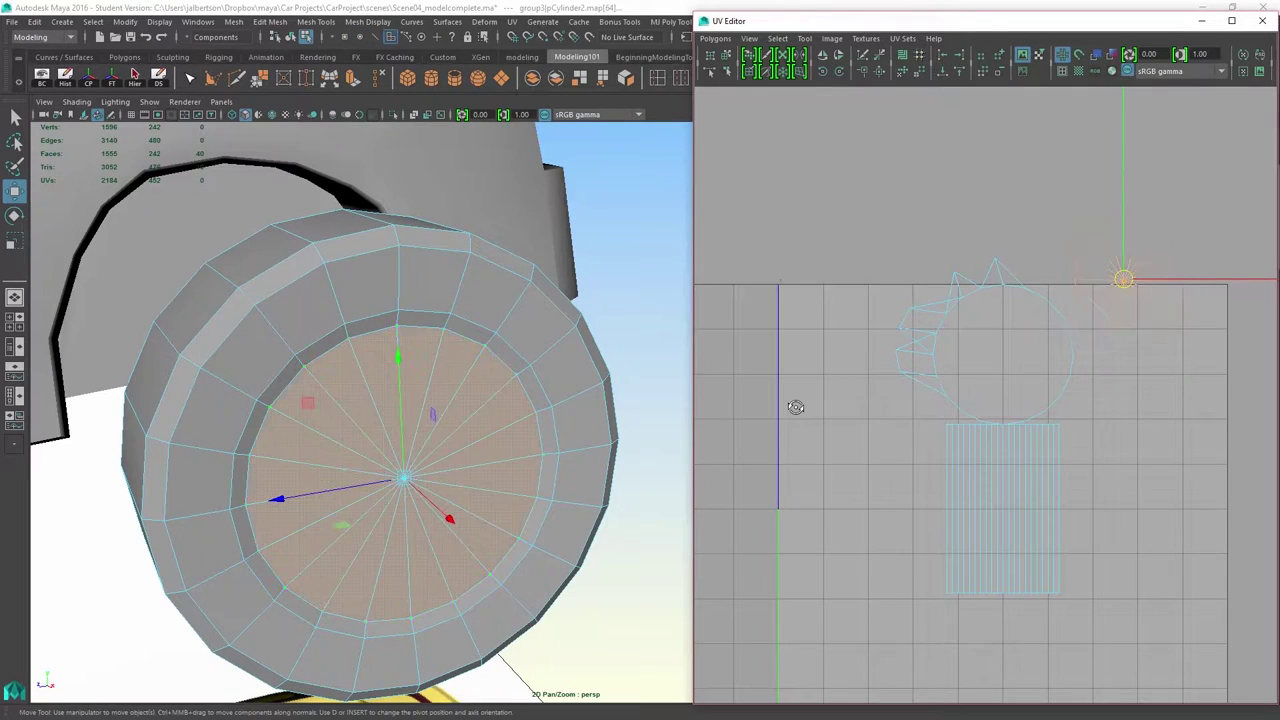
left_click(912, 244)
left_click_drag(912, 244, 1060, 411)
scroll(795, 407, "up", 1)
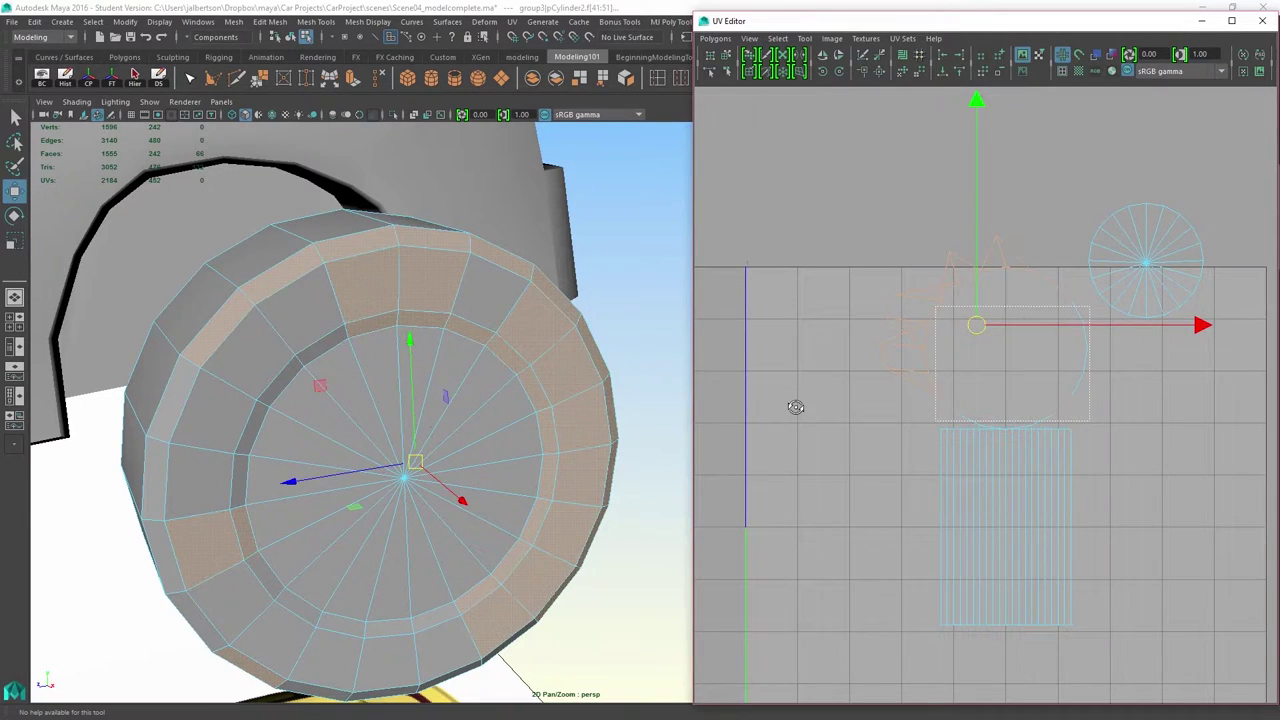
left_click_drag(935, 306, 1090, 421)
left_click_drag(400, 420, 445, 430, "alt")
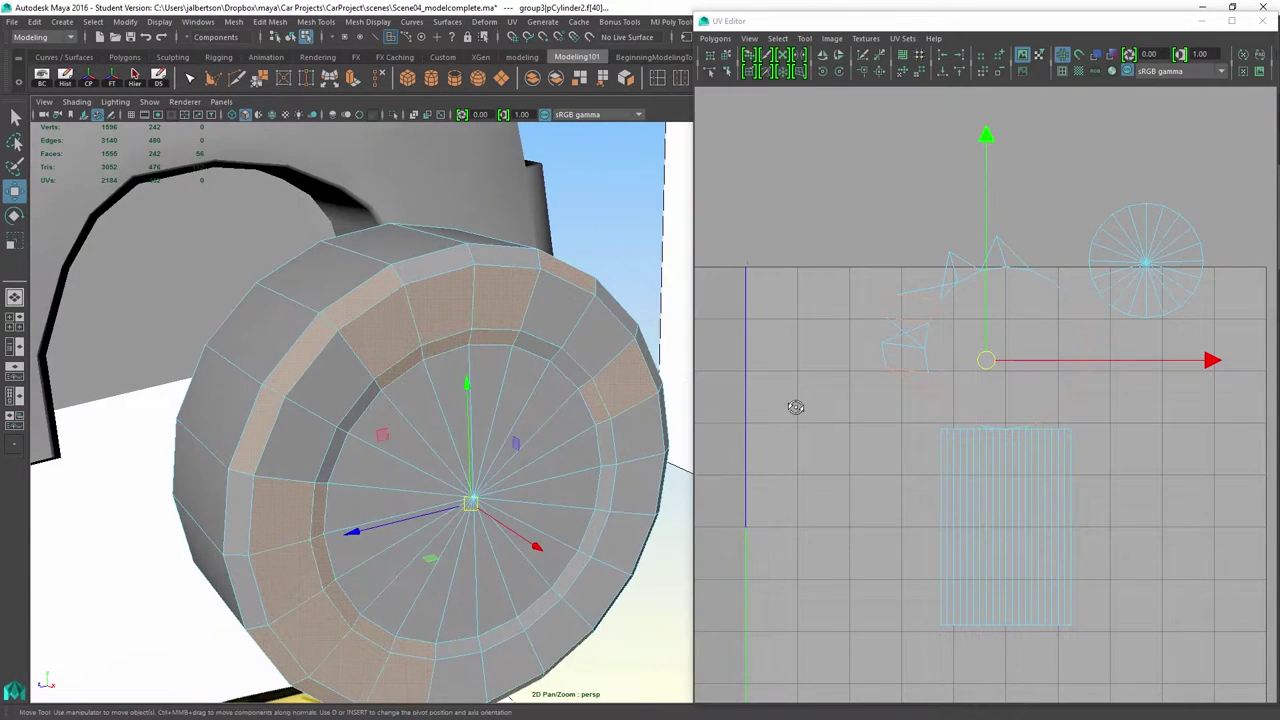
- Select the faces of the distorted circular shell left behind, enclosing its spikes but not the separated cap
right_click_drag(796, 407, 852, 407, "alt")
left_click(796, 407)
key("ctrl+z")
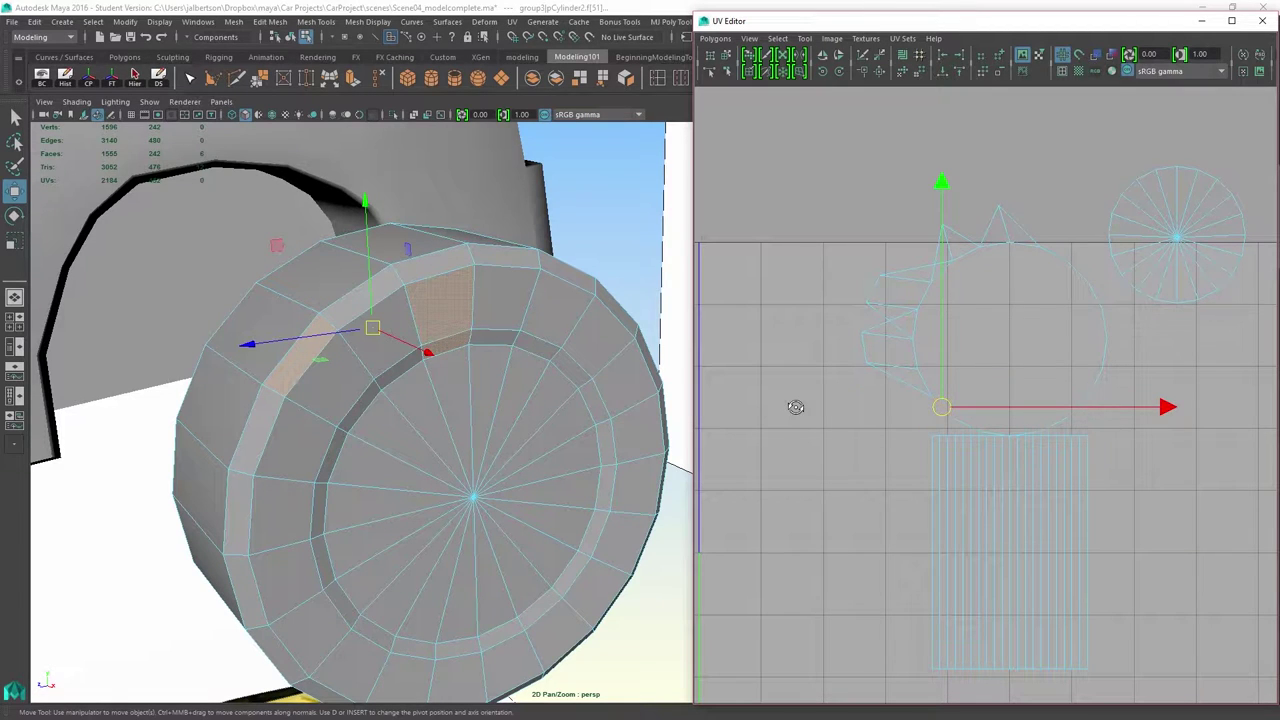
mouse_move(400, 420)
left_mouse_down("alt")
mouse_move(255, 416)
mouse_move(345, 424)
mouse_move(410, 408)
left_mouse_up("alt")
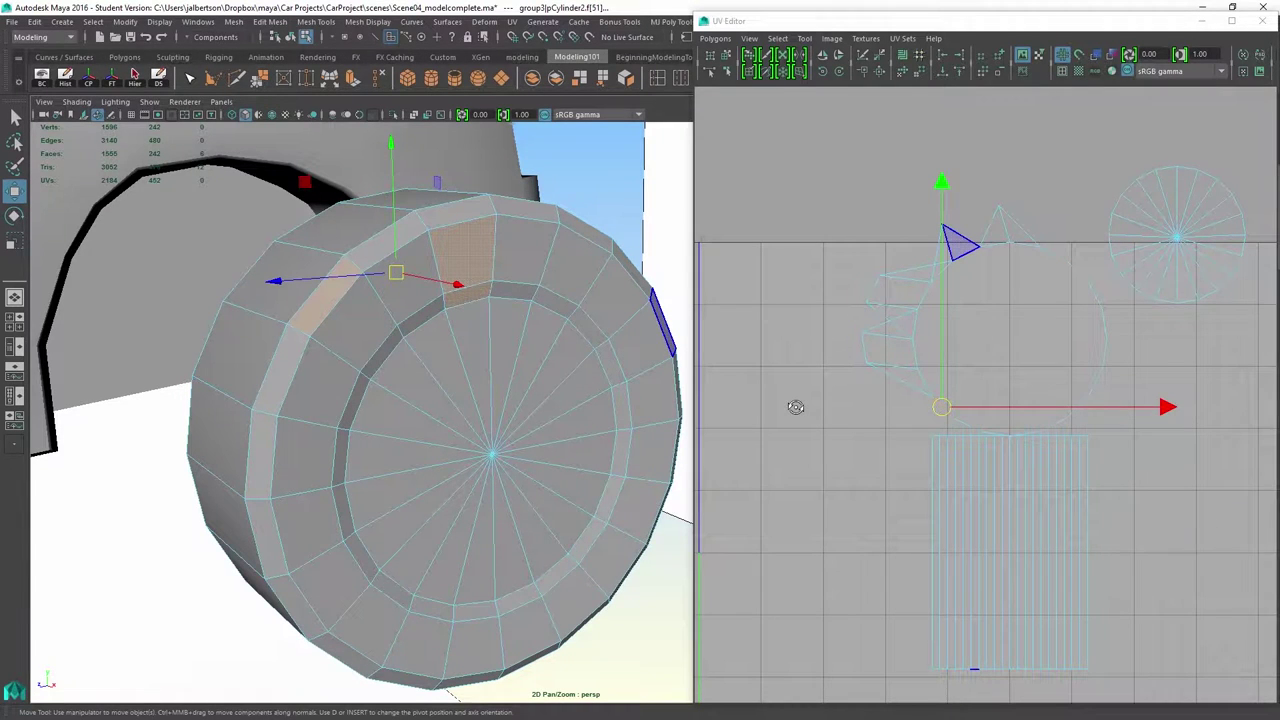
left_click_drag(845, 202, 1100, 431)
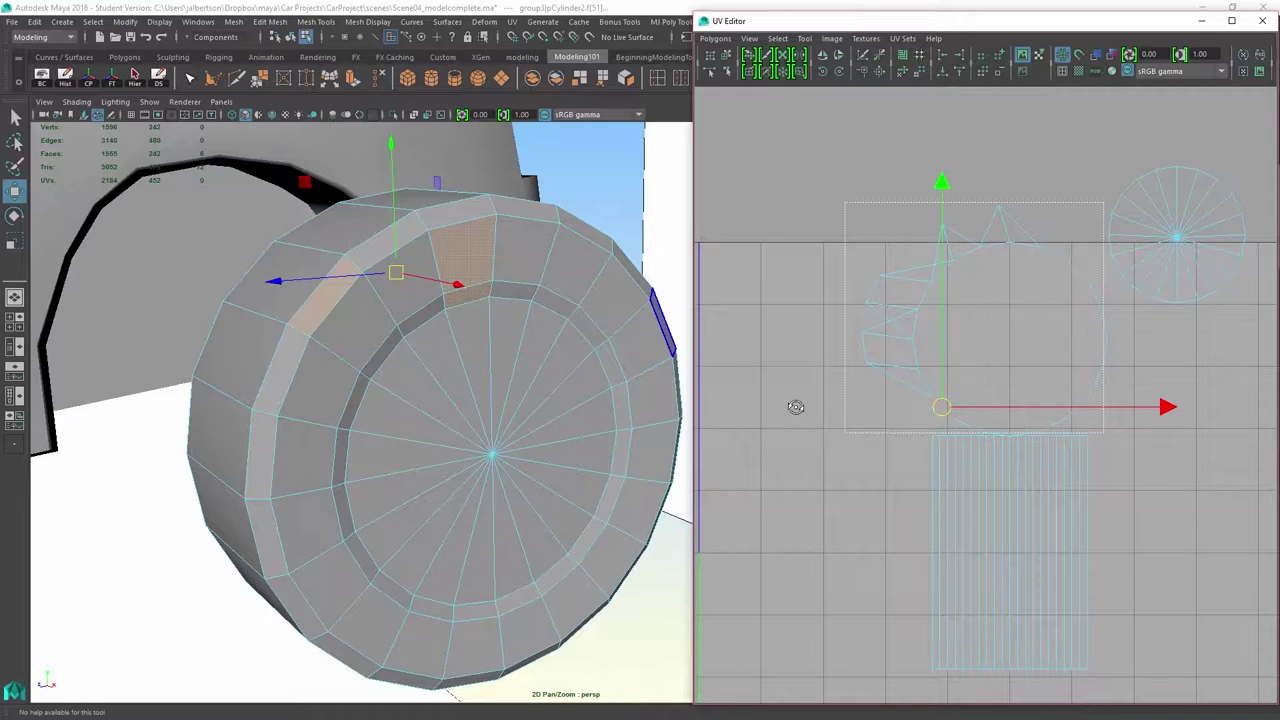
left_click(795, 407)
left_click_drag(818, 161, 1103, 430)
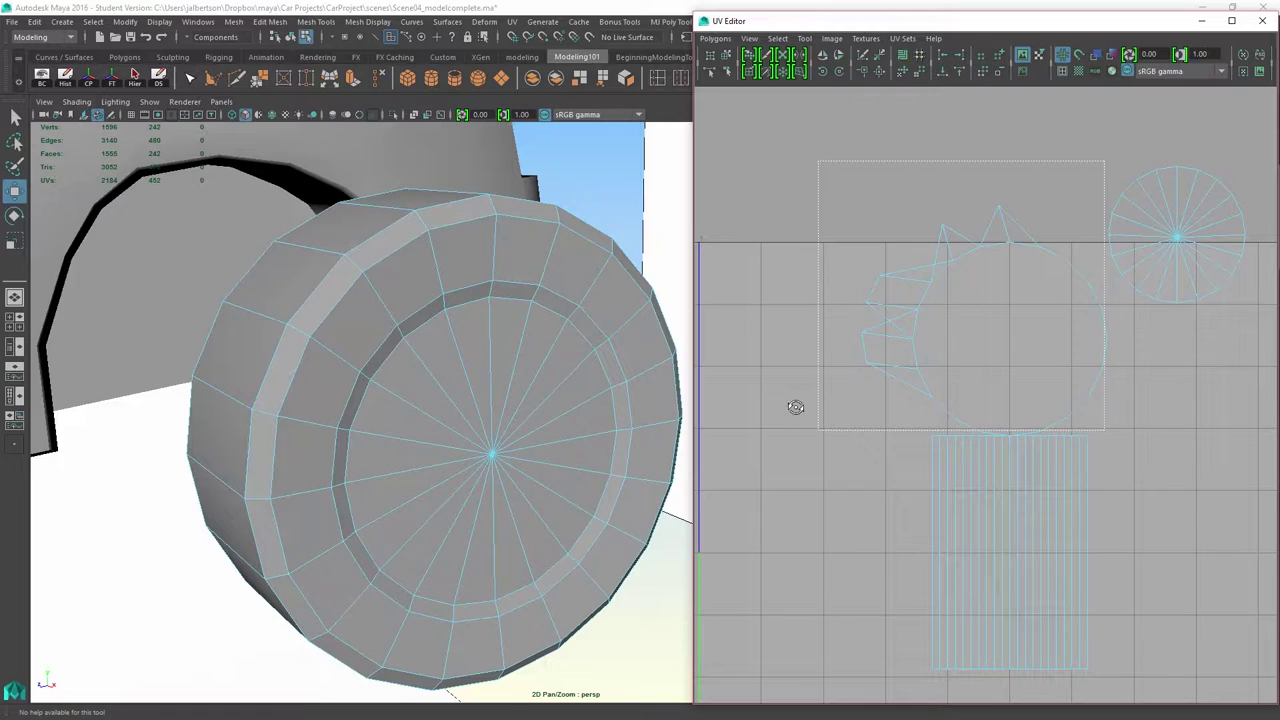
left_click_drag(1104, 430, 1104, 430)
mouse_move(897, 231)
right_mouse_down()
mouse_move(887, 257)
mouse_move(897, 245)
mouse_move(904, 320)
right_mouse_up()
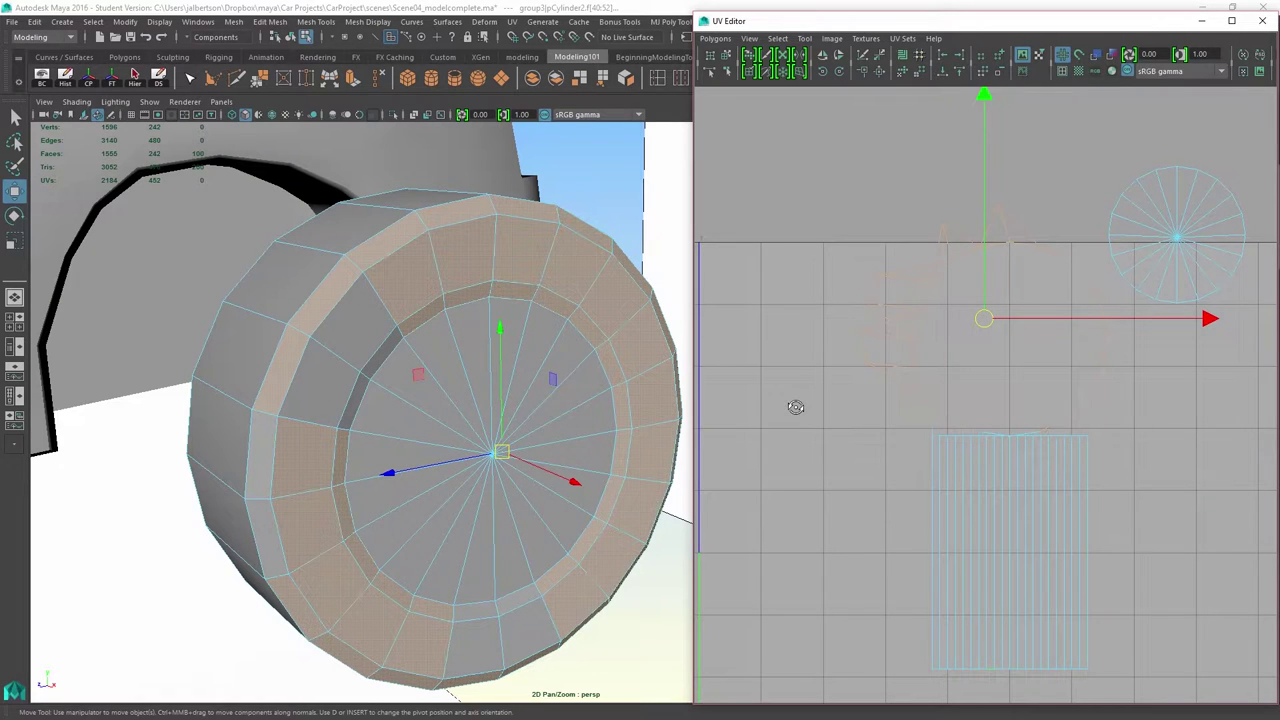
- Extend the face selection through the distorted circular shell and grow it to the neighbouring wheel faces
left_click_drag(826, 166, 1091, 435)
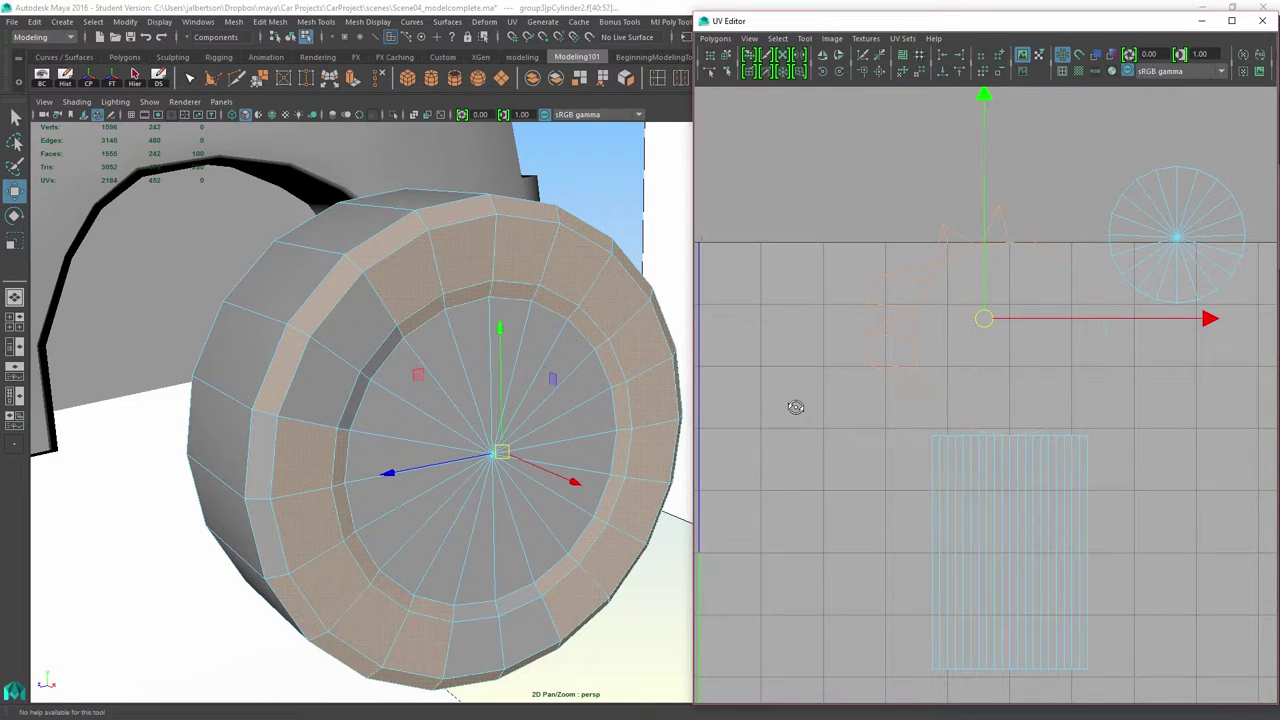
key("shift+period")
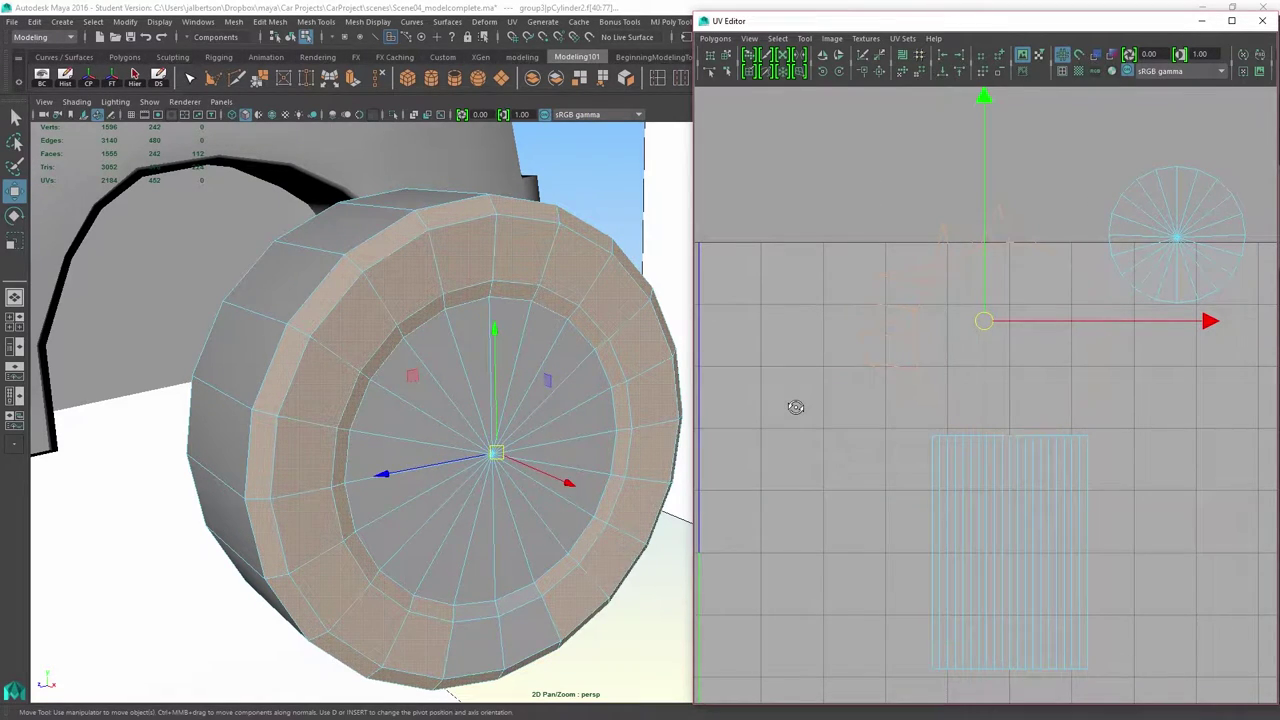
middle_click_drag(796, 407, 776, 393, "alt")
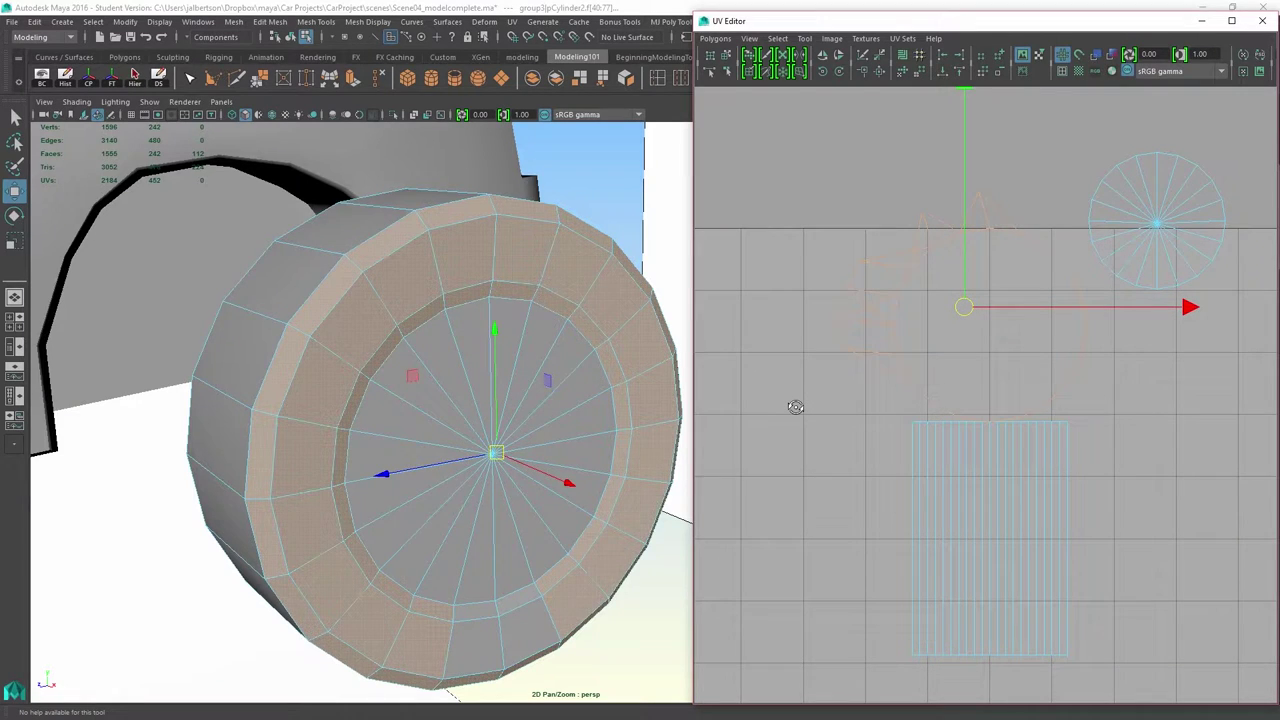
- Add the unselected faces at the wheel's underside, closing both the side wall ring and the narrow inner ring
mouse_move(330, 500)
left_mouse_down("alt")
mouse_move(315, 410)
mouse_move(300, 405)
left_mouse_up("alt")
right_click_drag(300, 405, 340, 405, "alt")
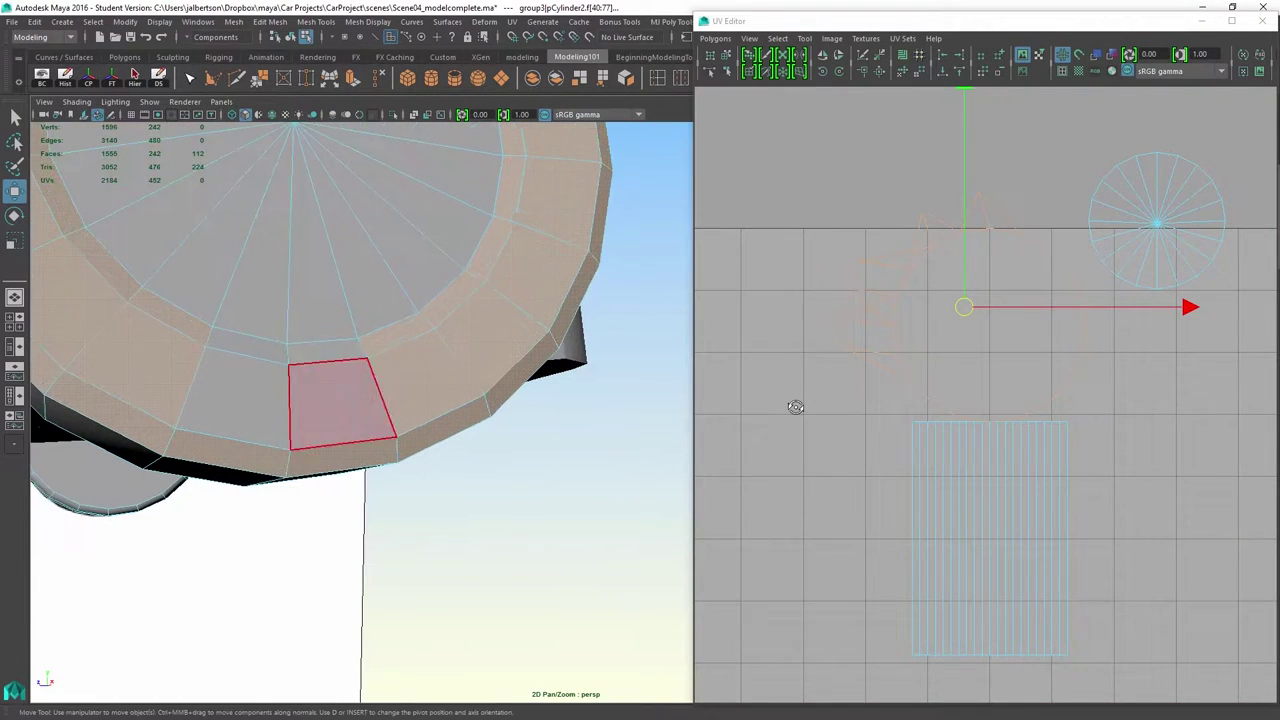
scroll(796, 407, "up", 4)
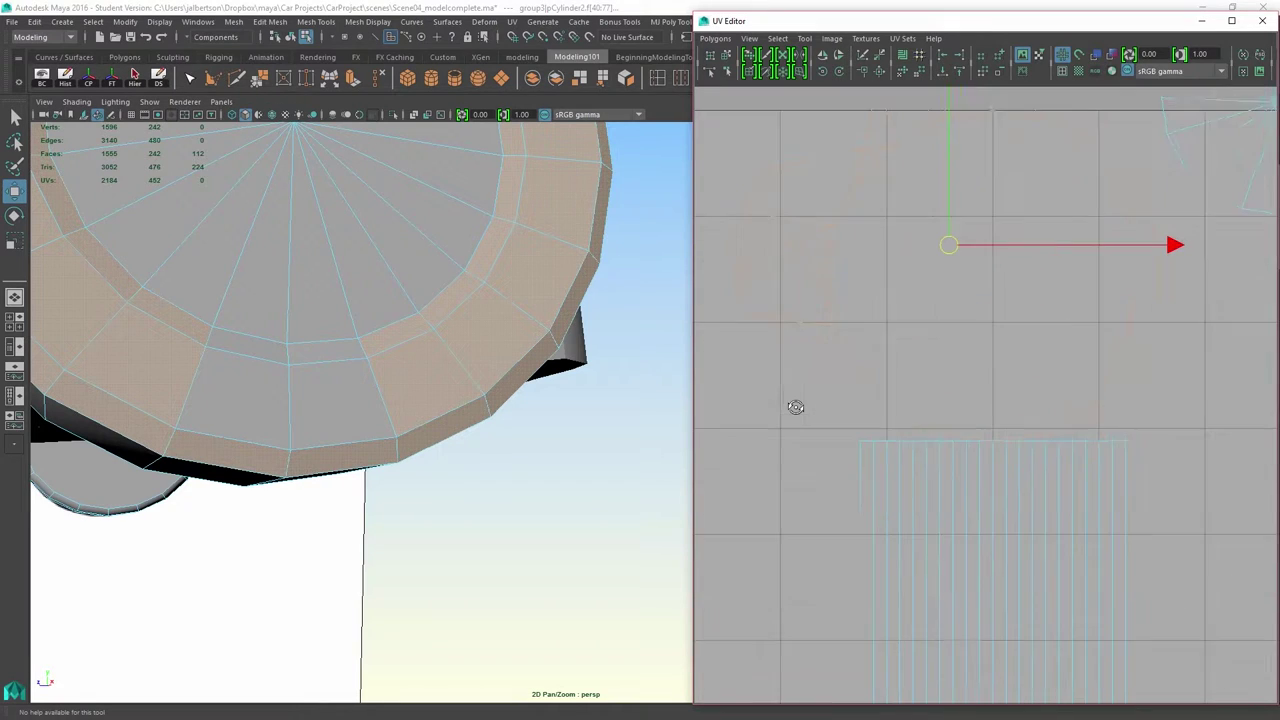
right_click_drag(796, 407, 722, 407, "alt")
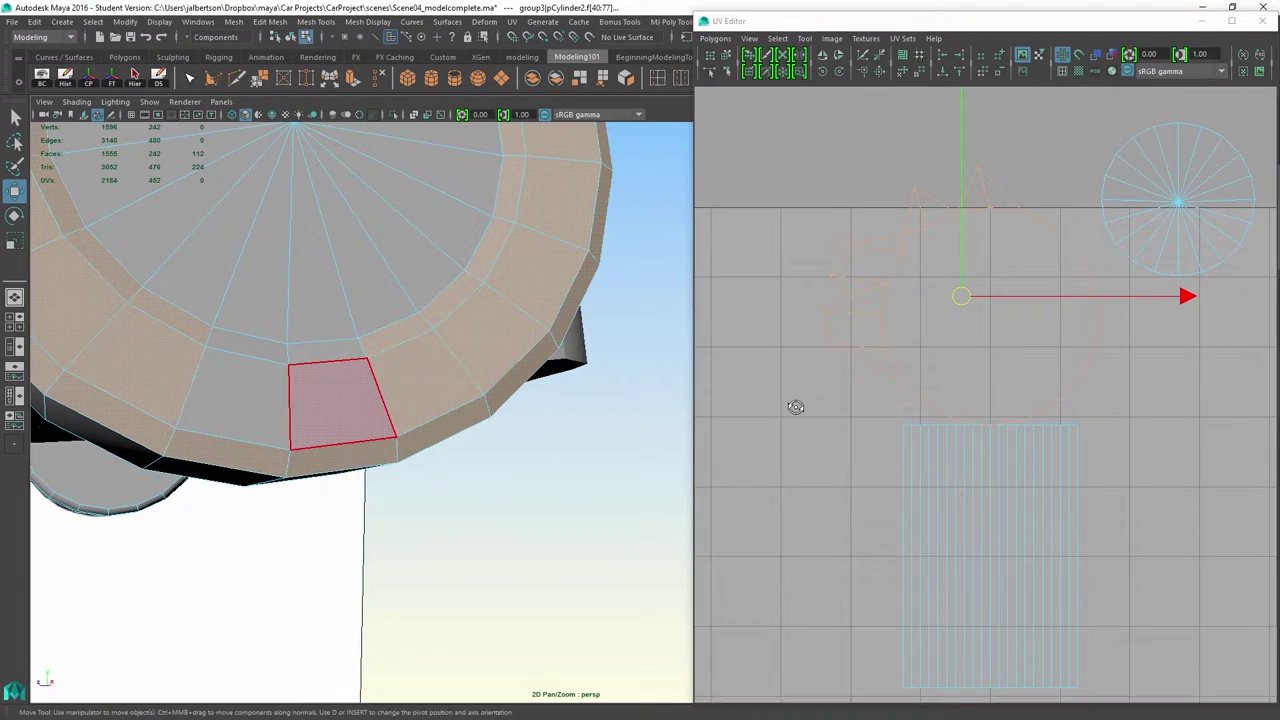
left_click(338, 405, "shift")
scroll(796, 407, "down", 4)
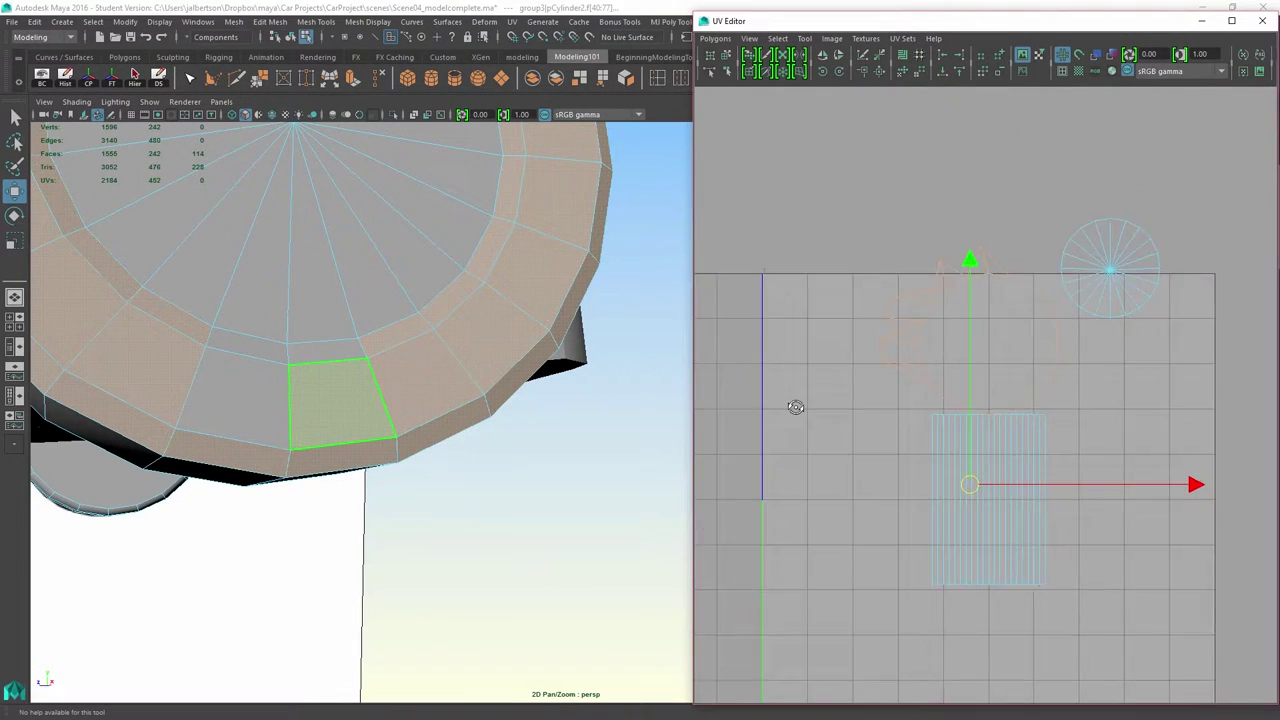
left_click(238, 400, "shift")
left_click(250, 346, "shift")
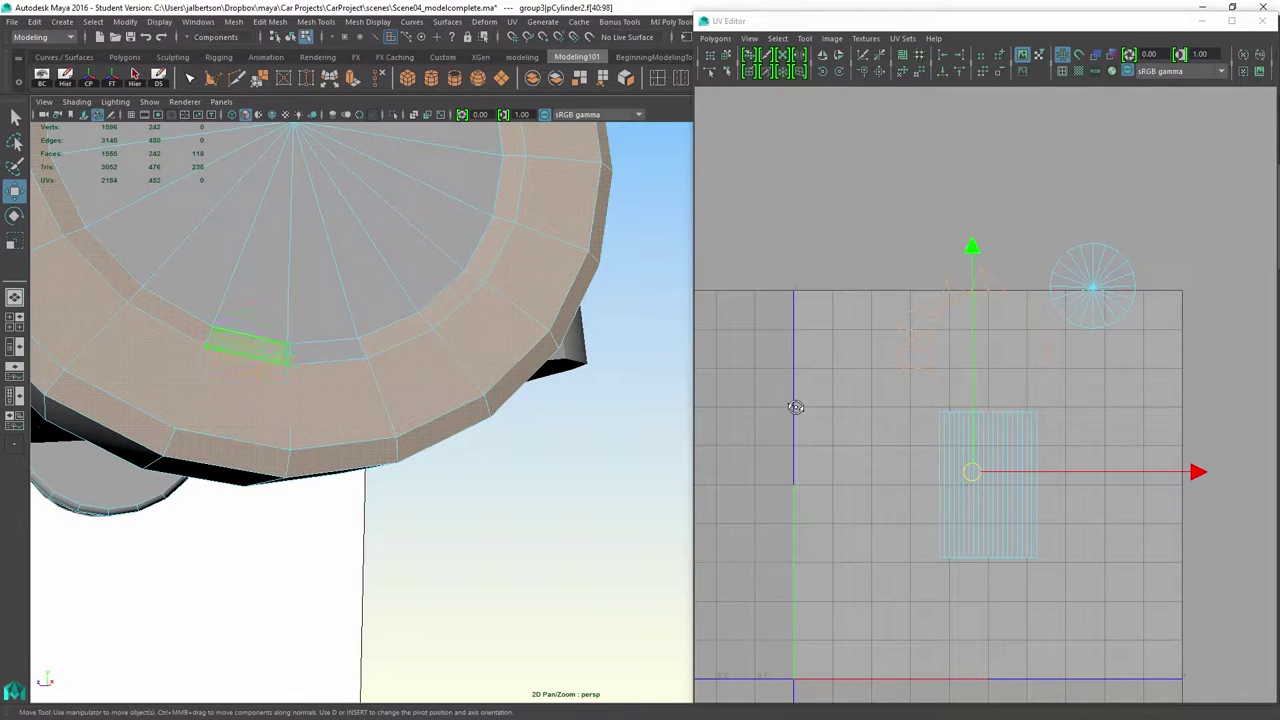
left_click(326, 350, "shift")
scroll(338, 405, "down", 4)
mouse_move(400, 360)
left_mouse_down("alt")
mouse_move(280, 420)
mouse_move(525, 375)
mouse_move(365, 383)
mouse_move(390, 405)
mouse_move(425, 398)
left_mouse_up("alt")
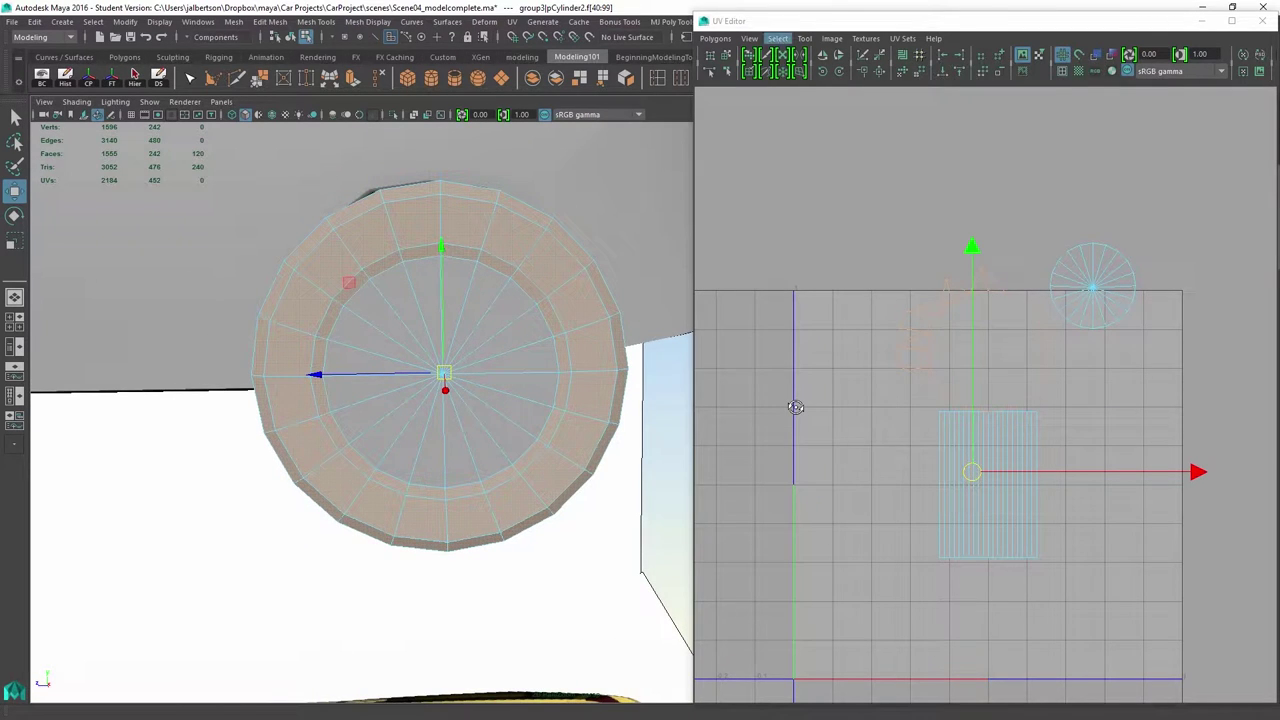
- Apply a planar mapping to the selected ring faces, fitted to the bounding box and projected from the X axis
left_click_drag(768, 13, 762, 80)
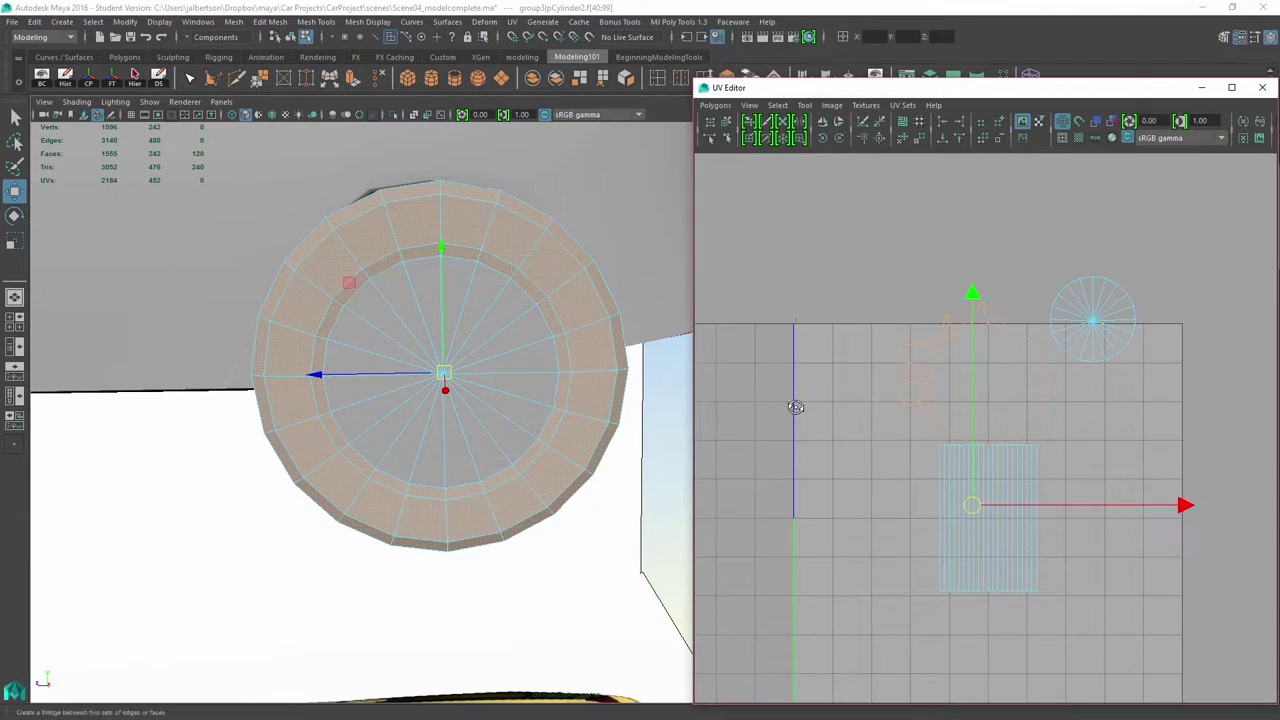
left_click(512, 22)
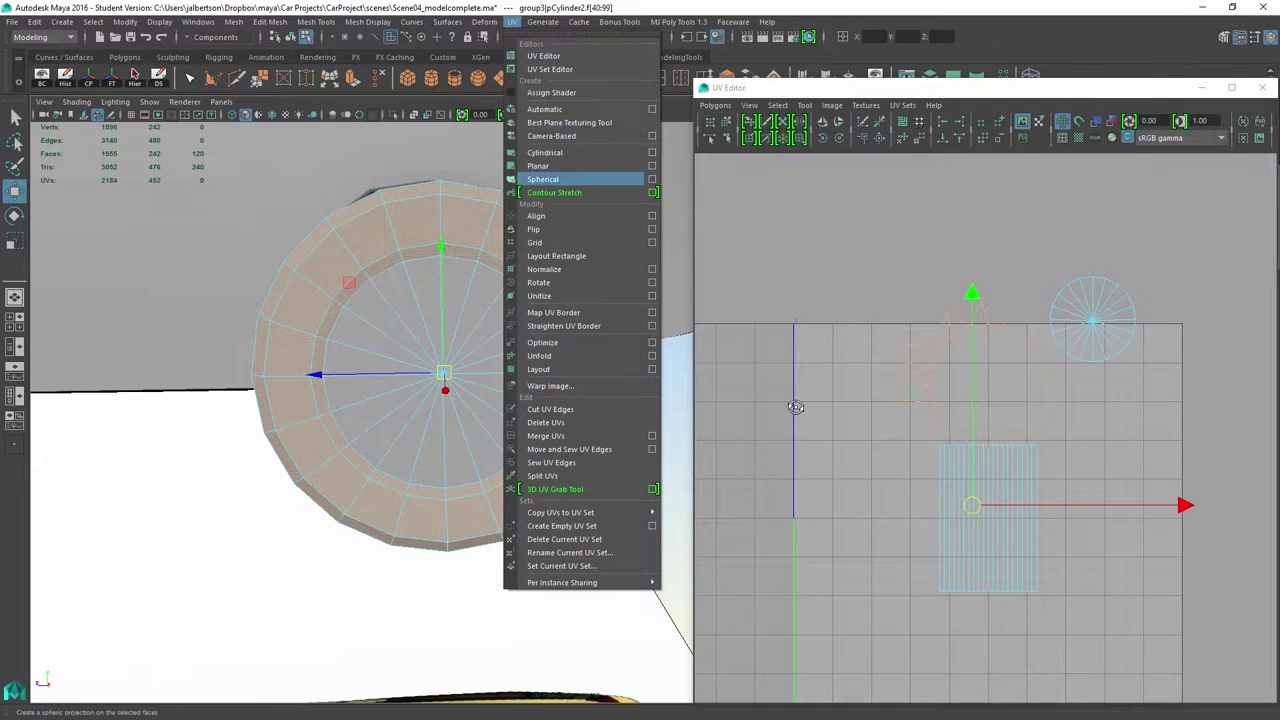
left_click(652, 165)
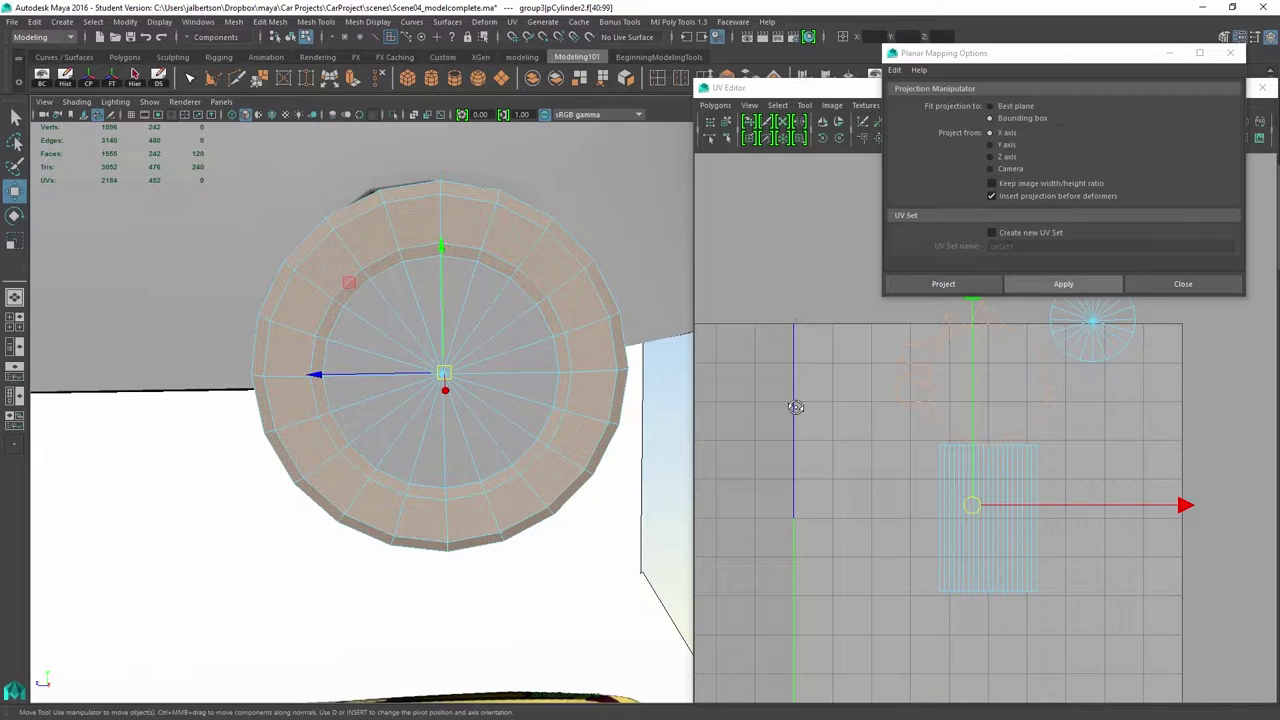
left_click(1063, 284)
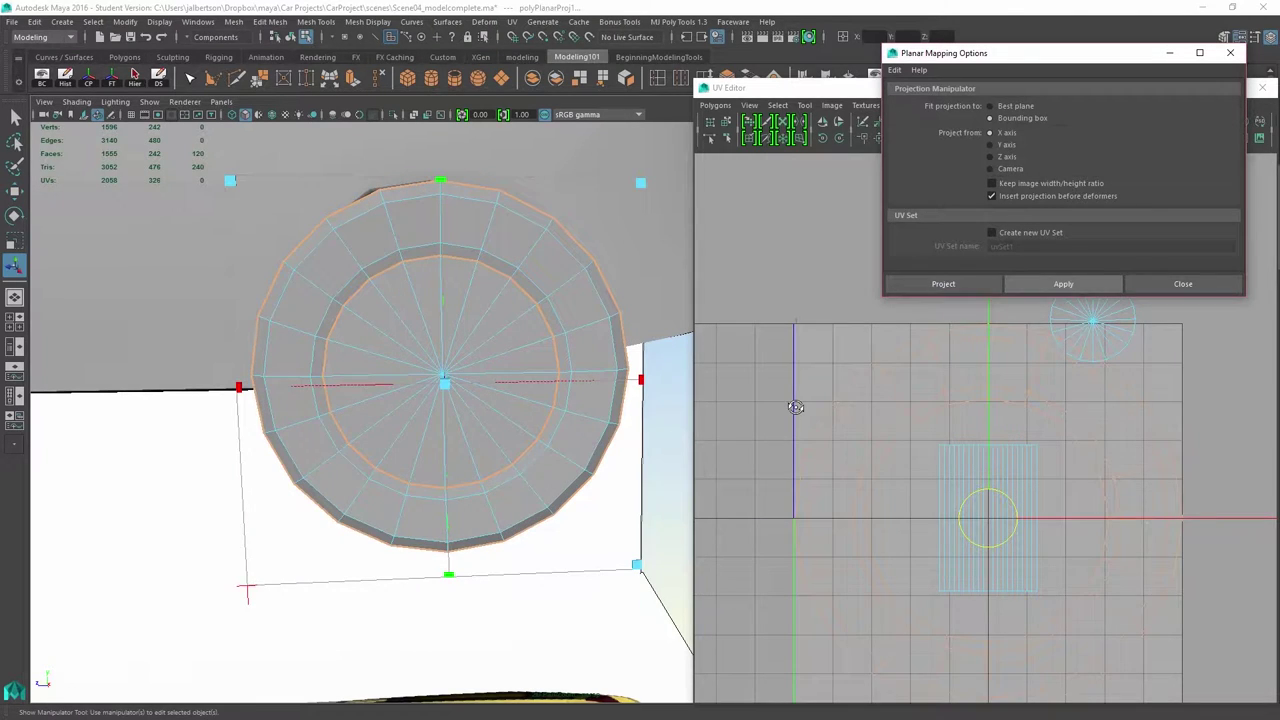
- Turn on Shade UVs in the UV Editor and frame the projected ring shell
middle_click_drag(796, 407, 777, 280, "alt")
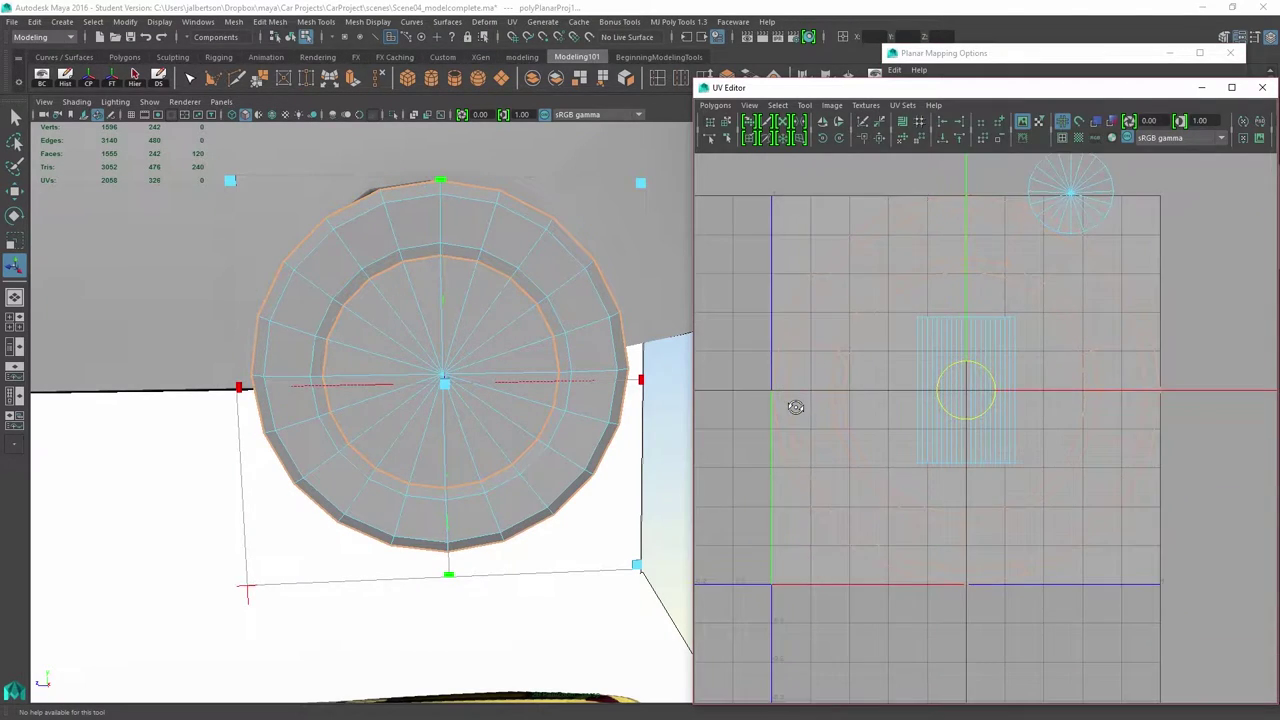
right_click_drag(777, 280, 840, 280, "alt")
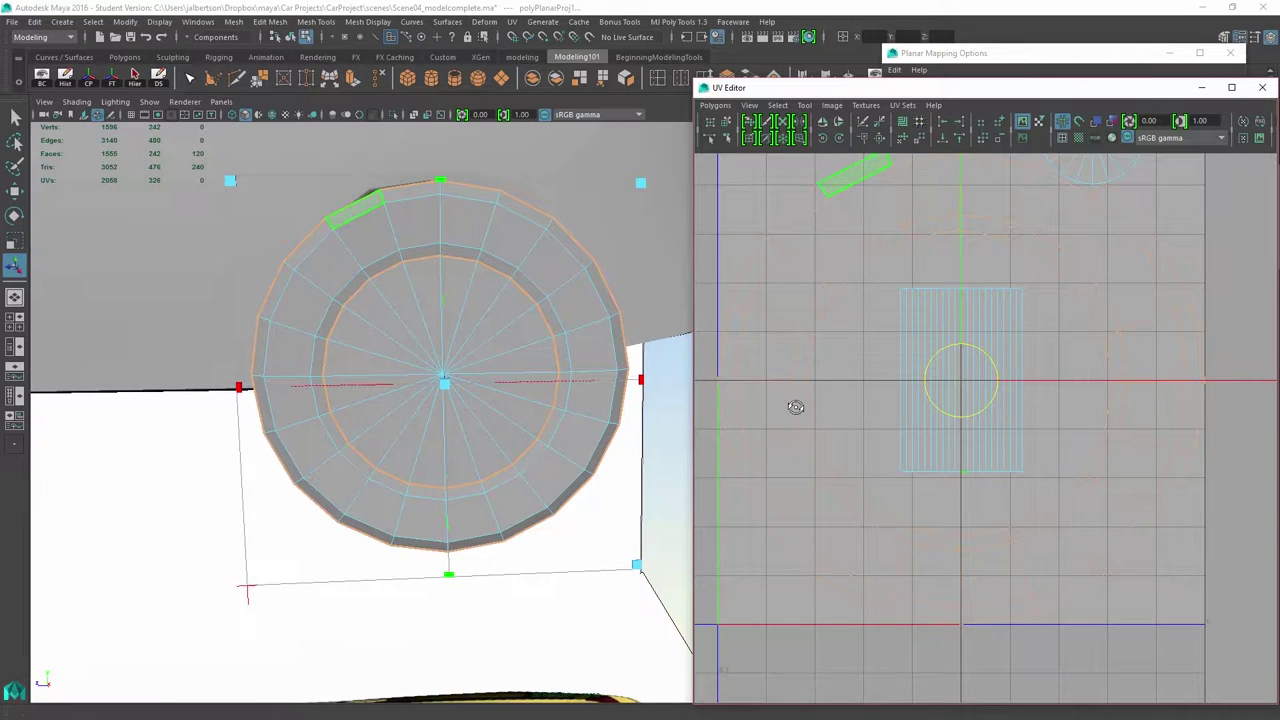
left_click(831, 105)
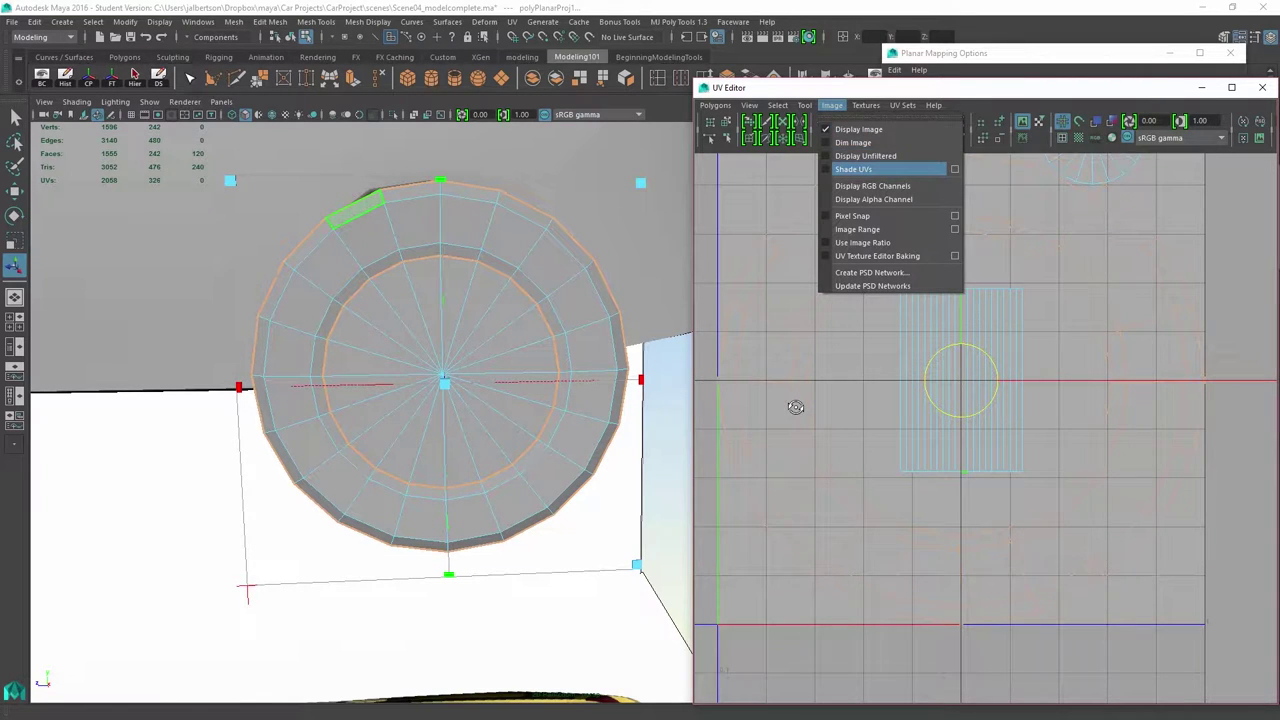
left_click(853, 169)
key("f")
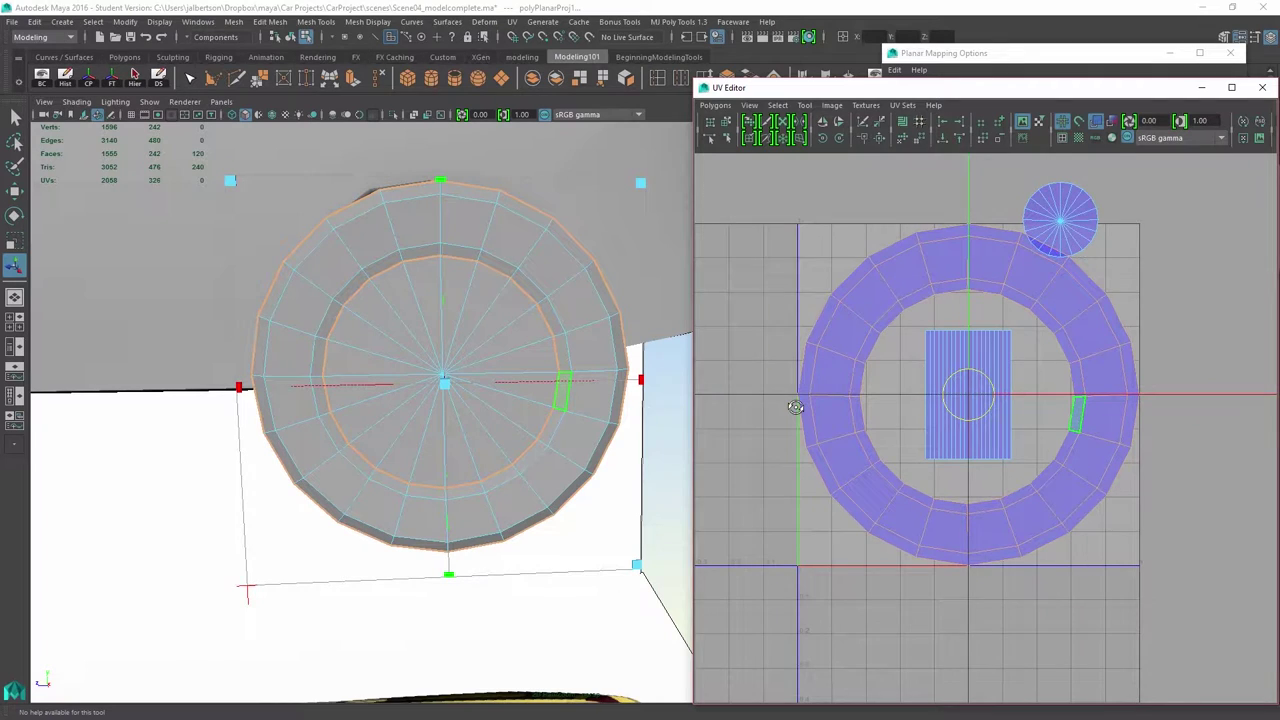
middle_click_drag(795, 407, 787, 429, "alt")
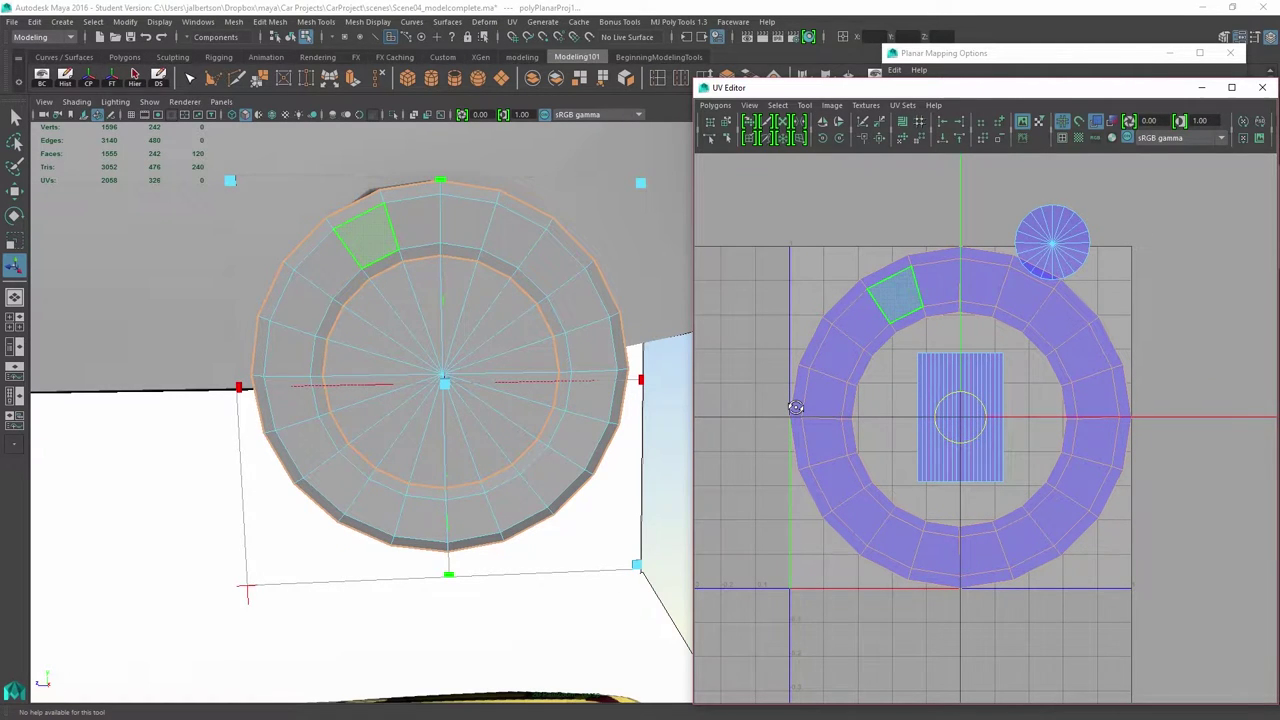
- Move the projected ring shell away from the cap and rectangular shells to an empty area above and outside the UV grid
left_click_drag(420, 360, 530, 390, "alt")
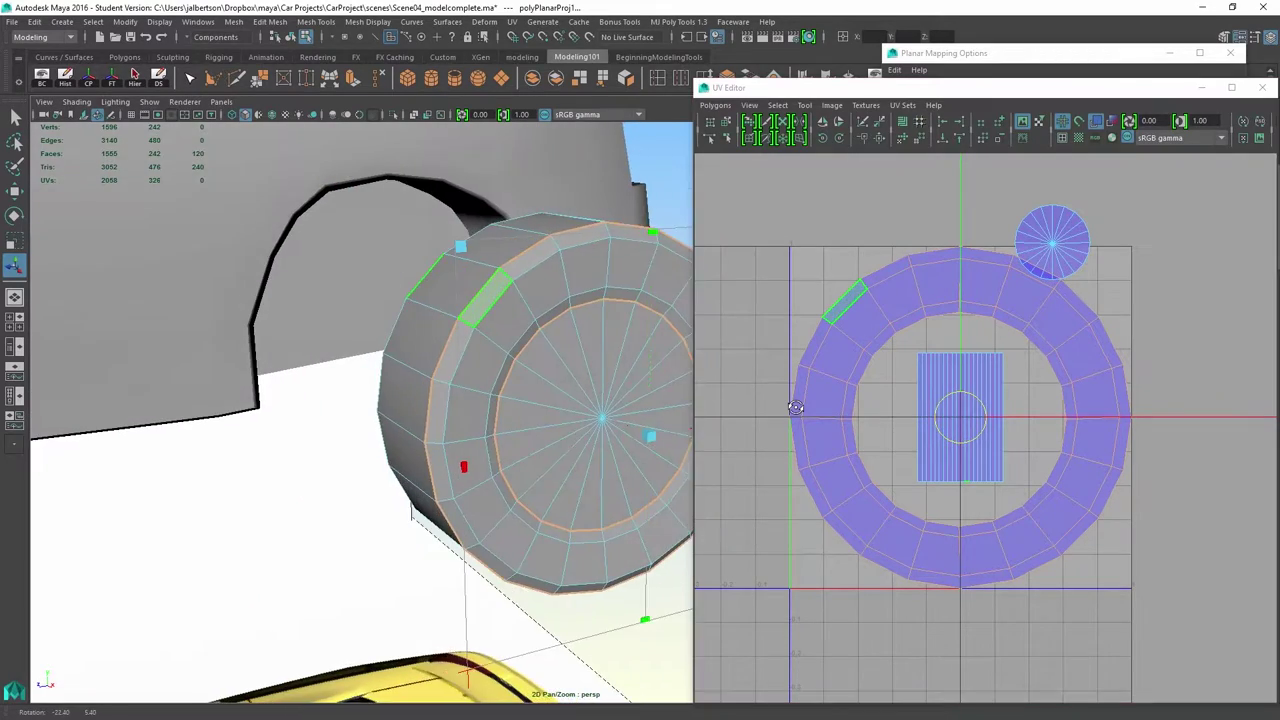
middle_click_drag(530, 390, 325, 367, "alt")
scroll(400, 395, "down", 4)
left_click_drag(400, 390, 510, 435, "alt")
left_click_drag(460, 395, 434, 385, "alt")
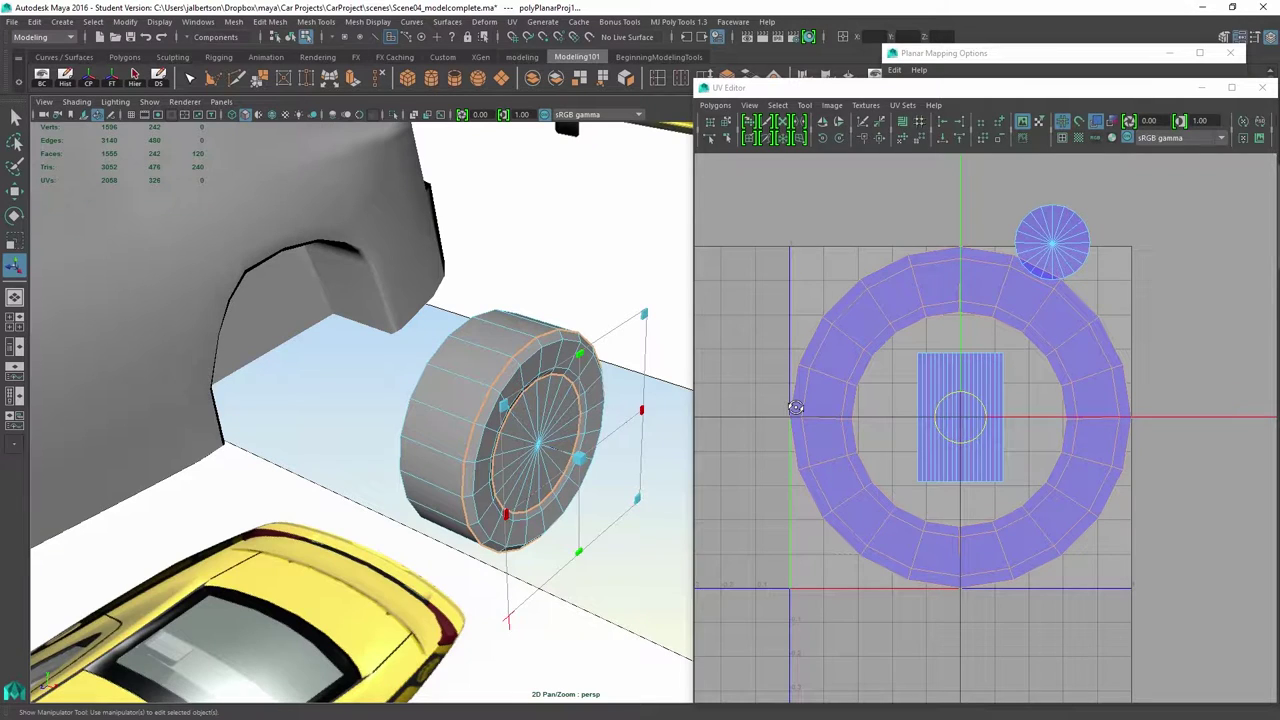
scroll(795, 407, "down", 3)
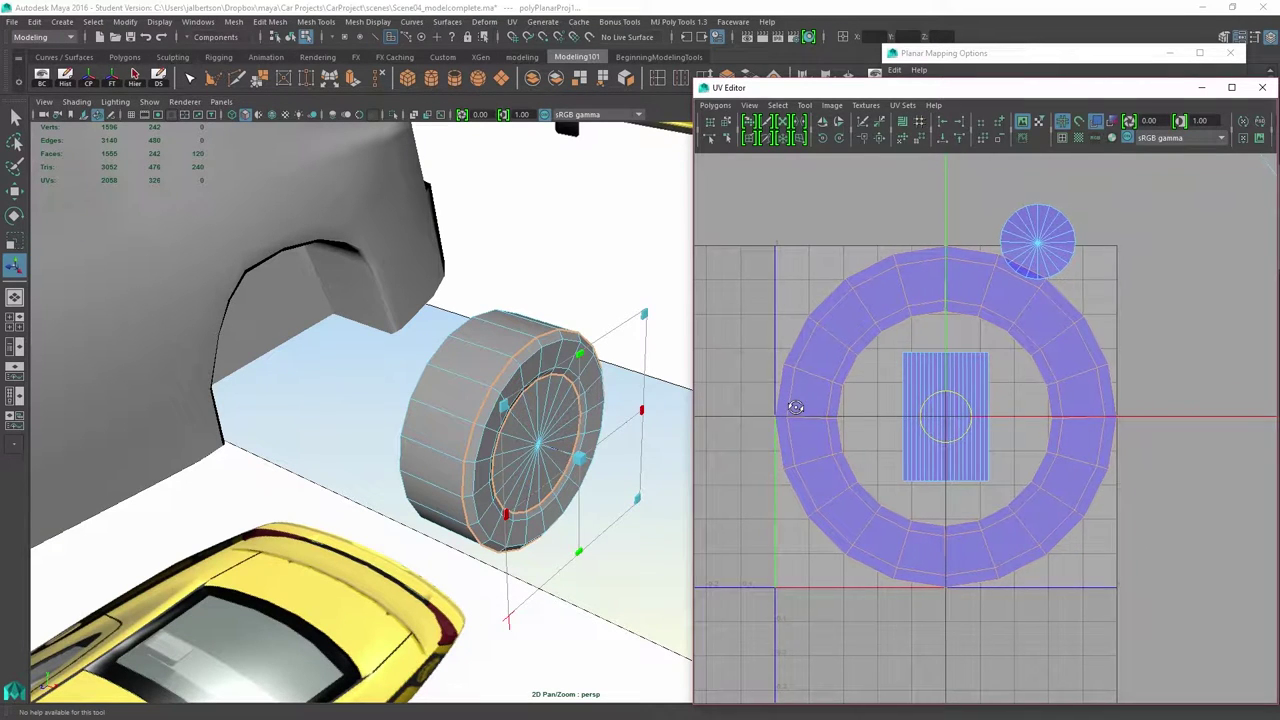
scroll(795, 407, "down", 2)
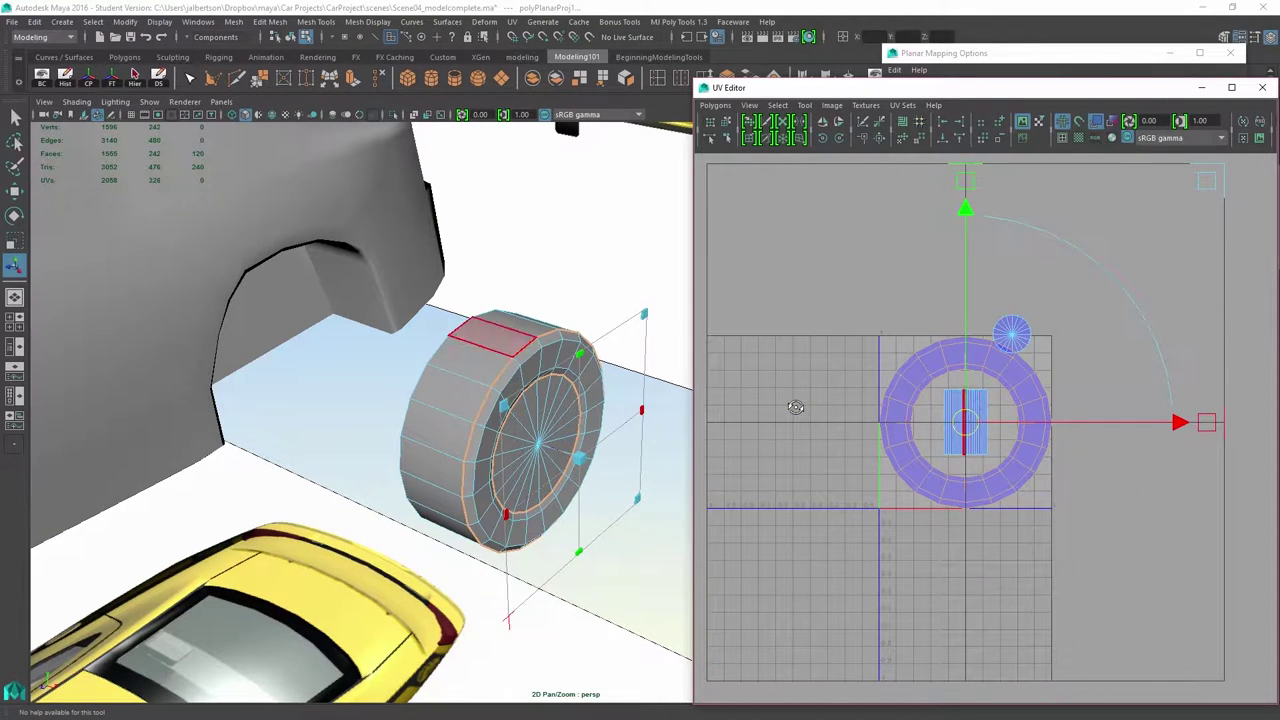
mouse_move(980, 422)
left_mouse_down()
mouse_move(1077, 425)
mouse_move(1115, 386)
mouse_move(1140, 327)
mouse_move(1162, 328)
left_mouse_up()
left_click_drag(560, 450, 450, 430, "alt")
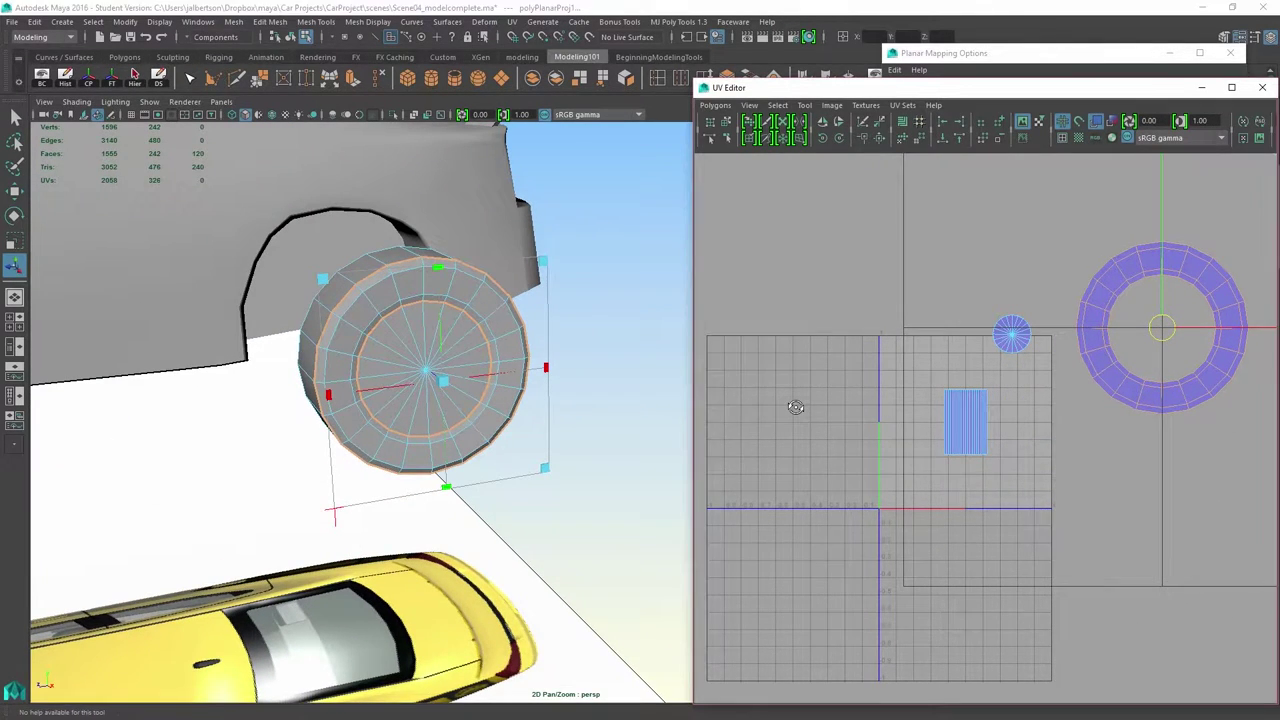
mouse_move(985, 428)
right_mouse_down("alt")
mouse_move(970, 428)
mouse_move(1010, 428)
right_mouse_up("alt")
middle_click_drag(1010, 428, 821, 500, "alt")
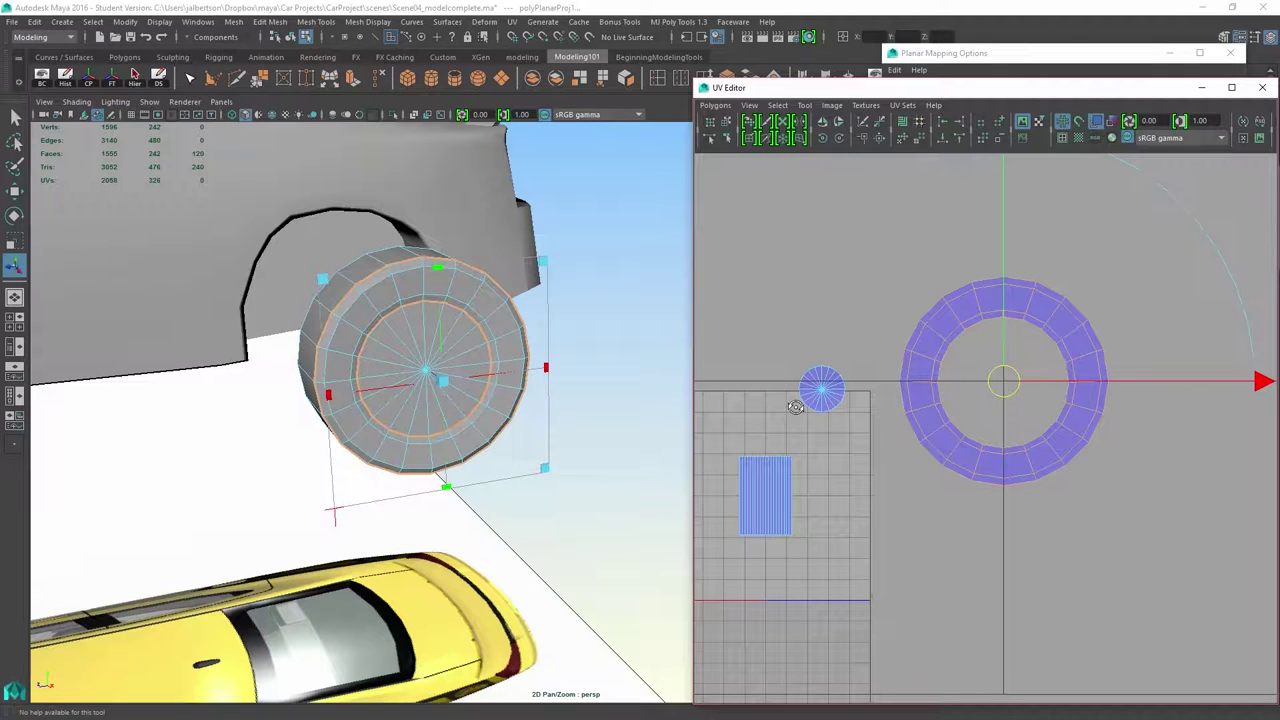
scroll(796, 407, "down", 4)
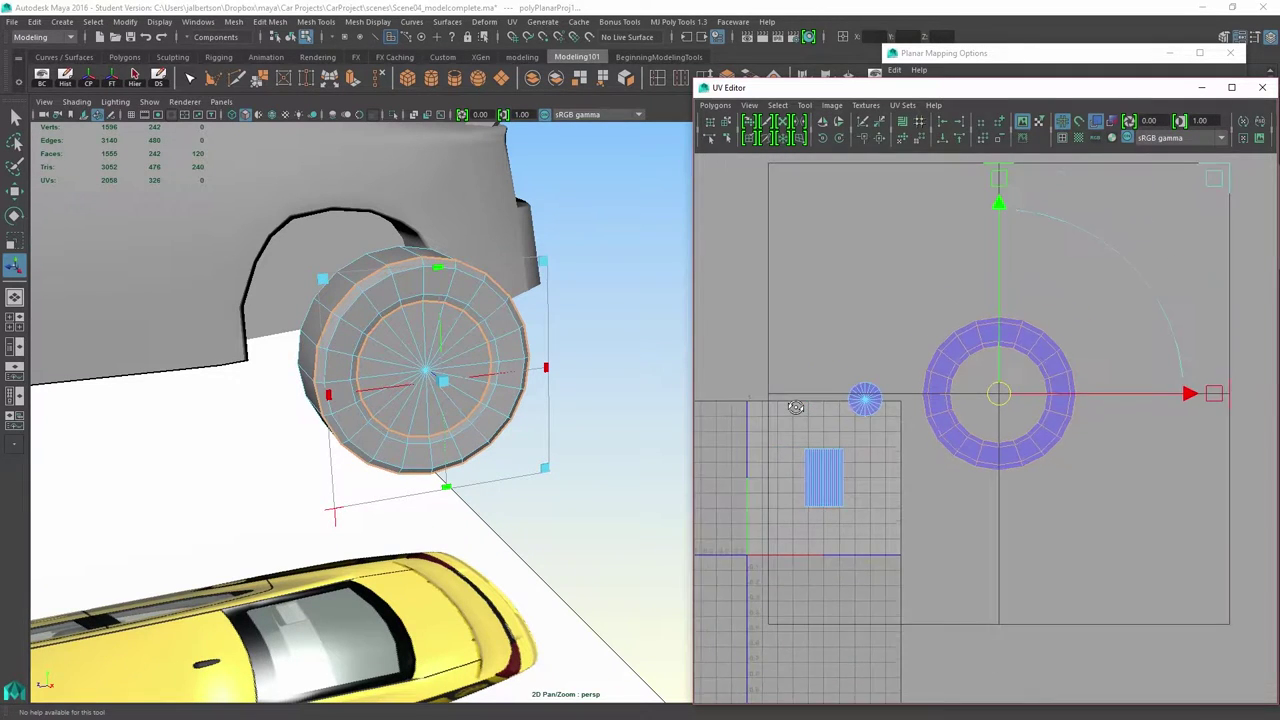
left_click_drag(999, 393, 941, 292)
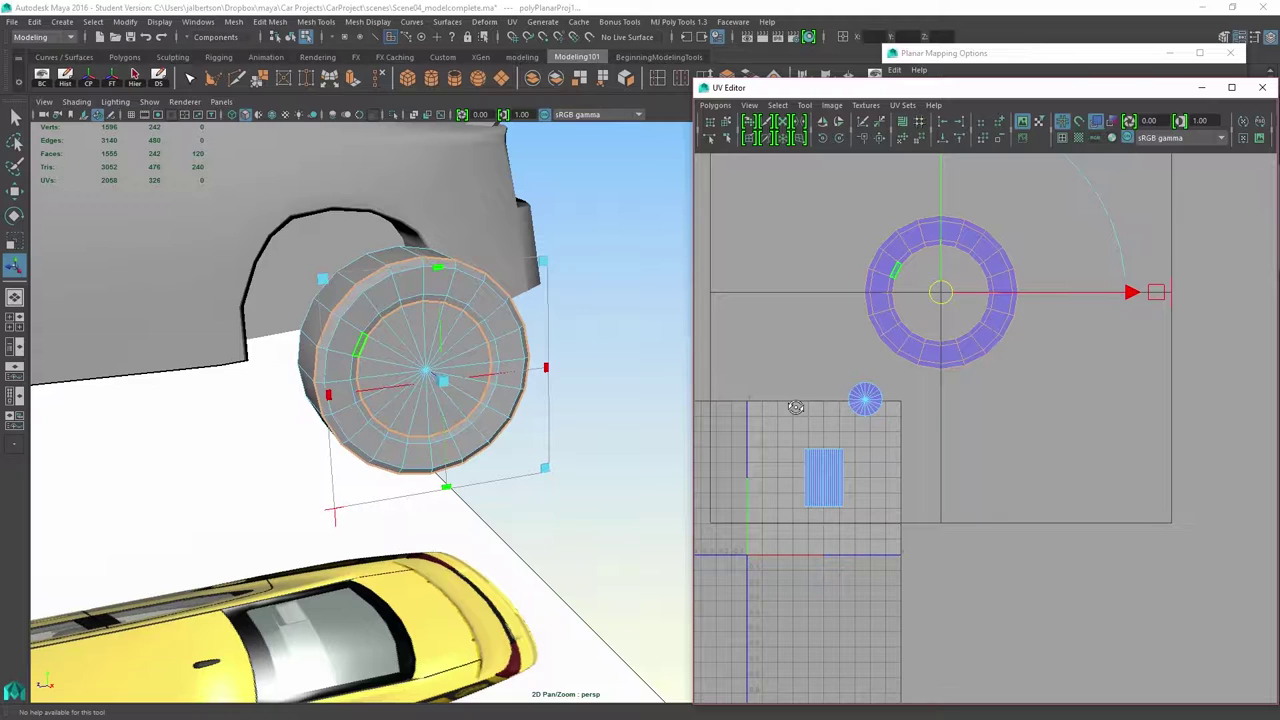
- Convert the ring's face selection to UVs and activate the Move tool
right_click(898, 264)
right_click(898, 264, "ctrl")
right_click(898, 263, "ctrl")
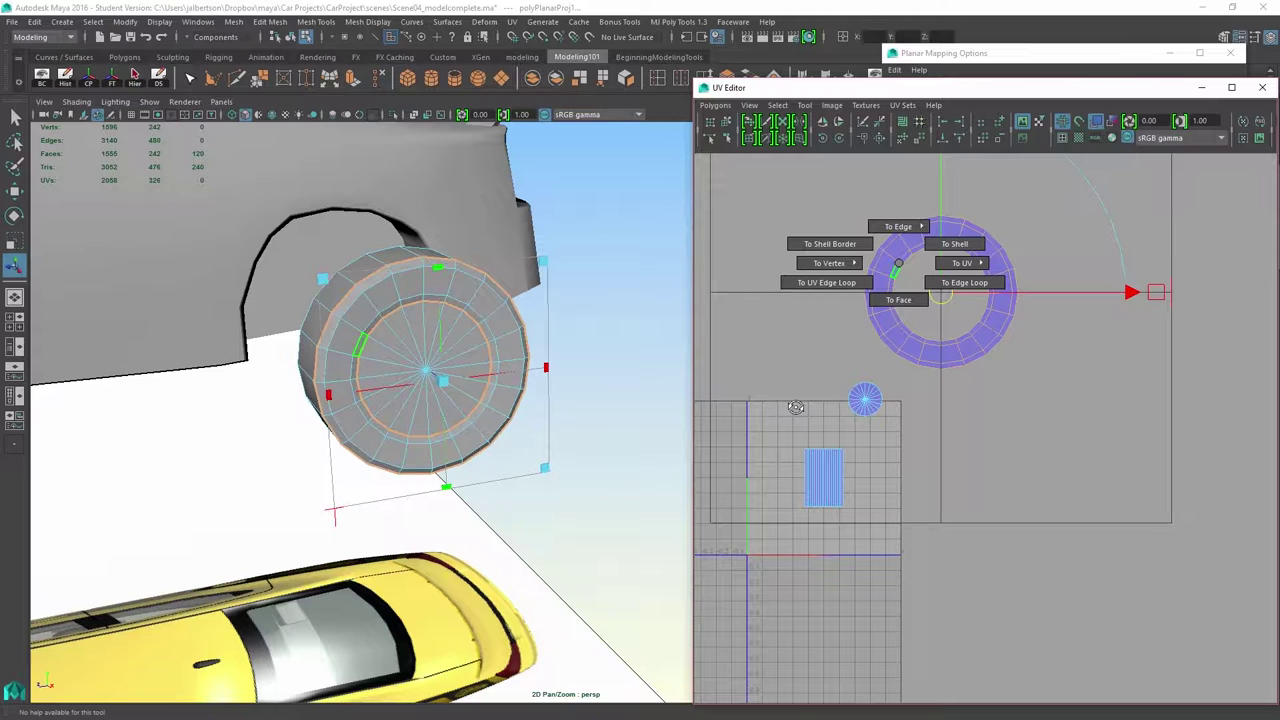
right_click_drag(898, 264, 962, 263, "ctrl")
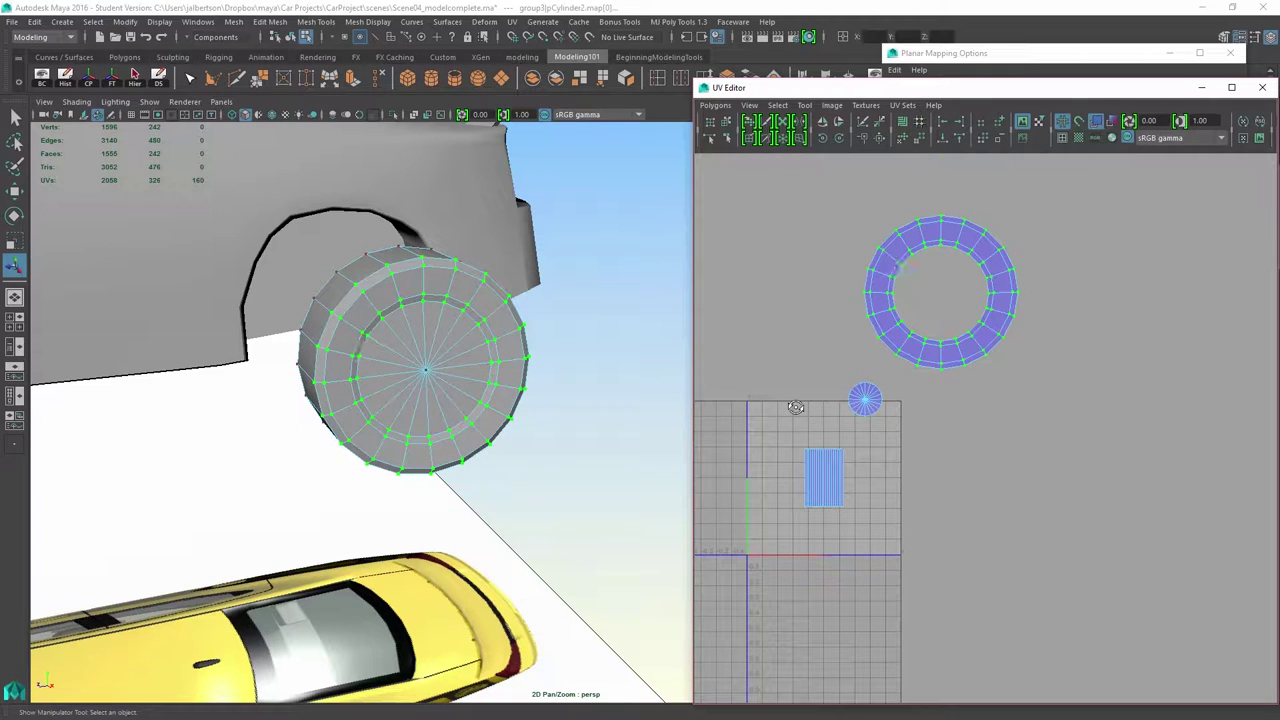
right_click_drag(796, 407, 832, 407, "alt")
mouse_move(426, 370)
left_mouse_down("alt")
mouse_move(508, 385)
mouse_move(454, 421)
left_mouse_up("alt")
key("w")
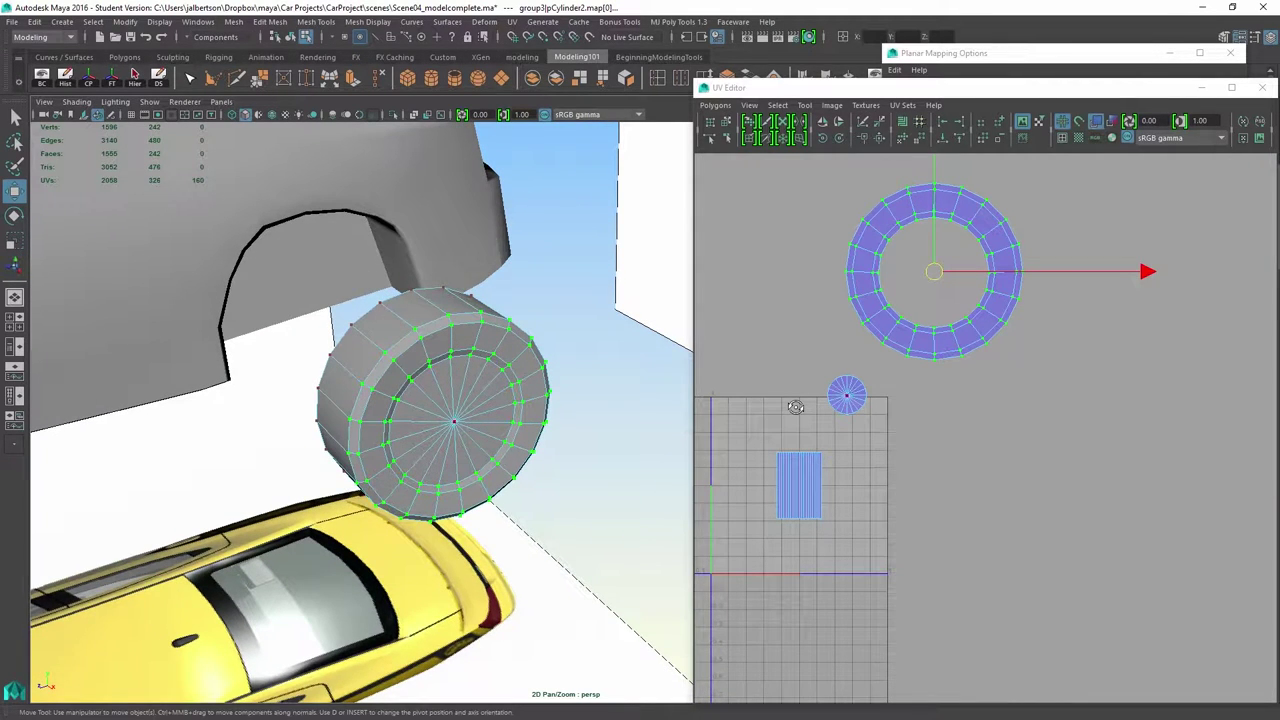
mouse_move(454, 421)
left_mouse_down("alt")
mouse_move(477, 395)
mouse_move(507, 409)
left_mouse_up("alt")
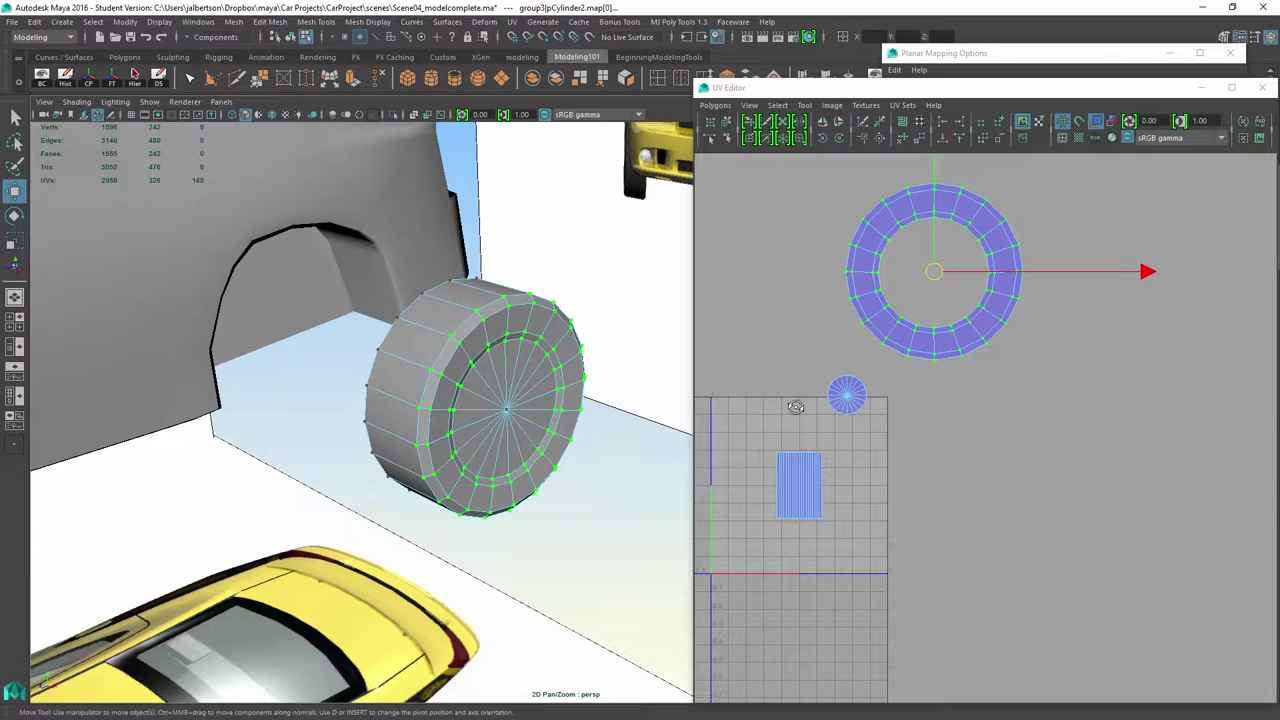
- Scale the ring shell down to about the cap's size and place it beside the cap at the UV grid's upper right corner
mouse_move(934, 271)
left_mouse_down()
mouse_move(897, 352)
mouse_move(918, 355)
mouse_move(787, 355)
left_mouse_up()
key("r")
key("w")
scroll(787, 355, "up", 5)
key("r")
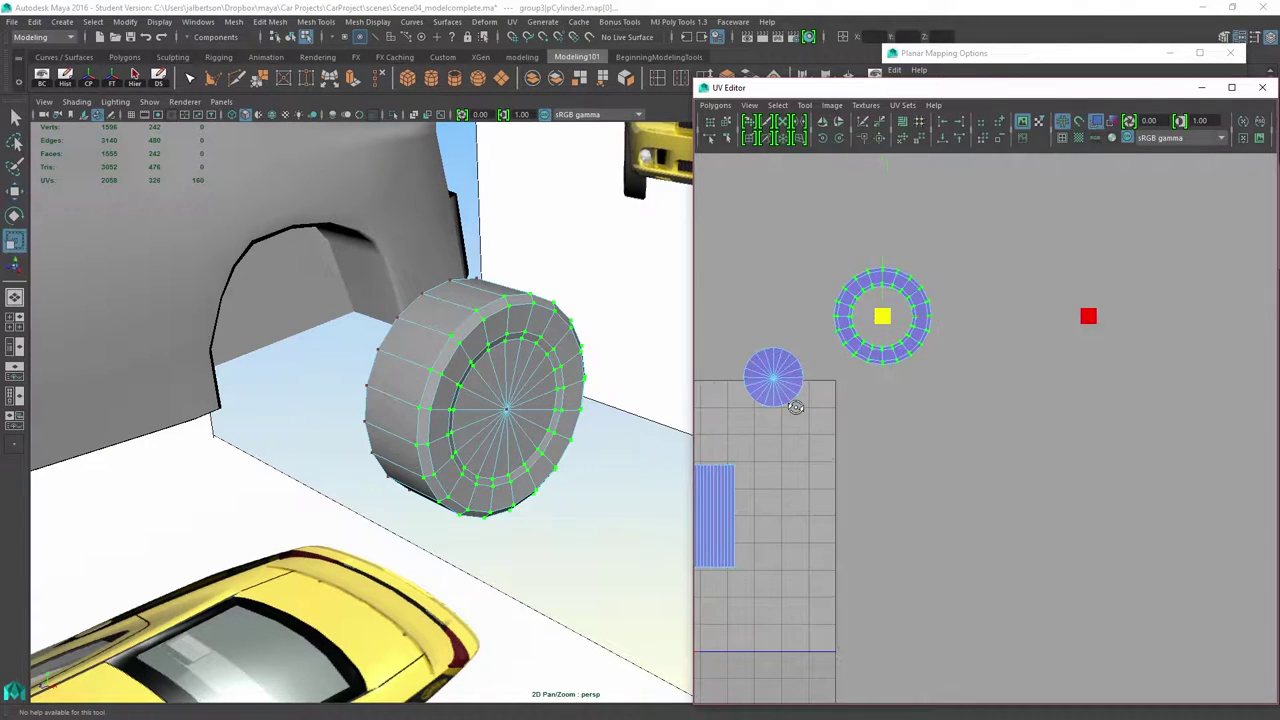
mouse_move(882, 316)
left_mouse_down()
mouse_move(813, 316)
mouse_move(808, 361)
mouse_move(836, 390)
left_mouse_up()
key("w")
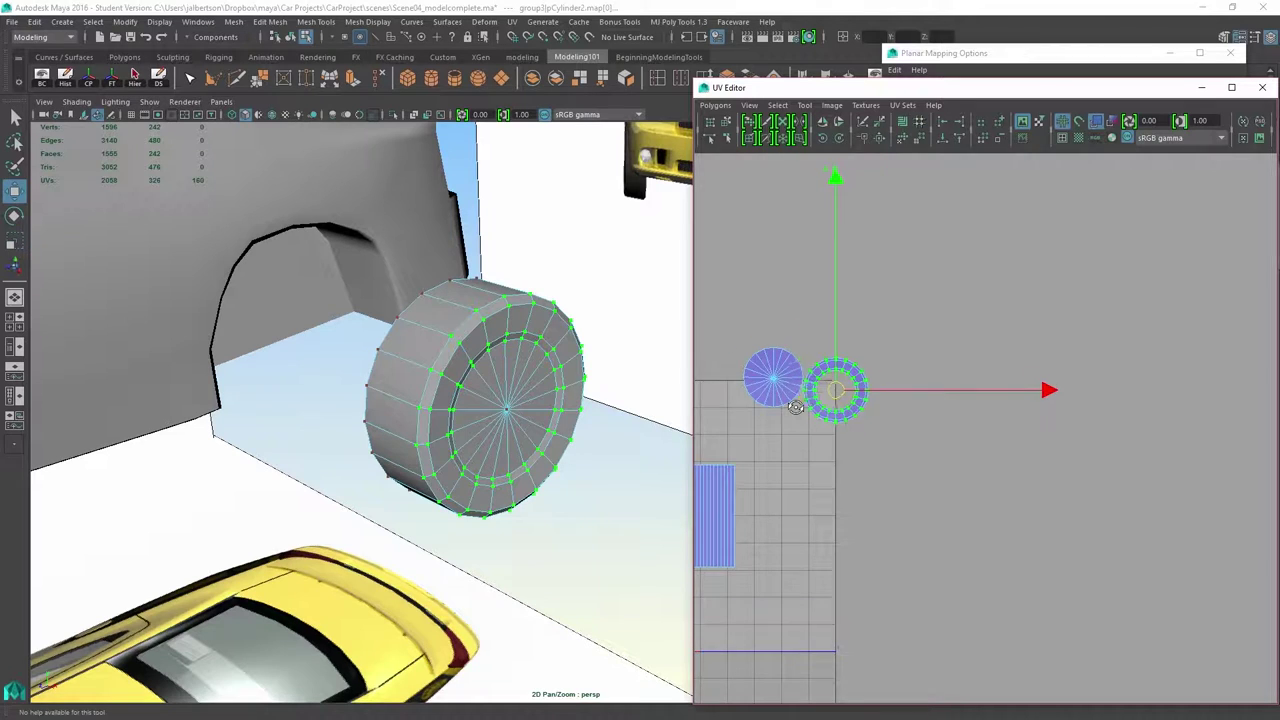
- Select the whole circular cap shell, align it level with the ring shell, and scale it down slightly
scroll(795, 407, "up", 2)
middle_click_drag(796, 407, 942, 374, "alt")
left_click_drag(878, 303, 905, 336)
right_click_drag(905, 328, 862, 352, "ctrl")
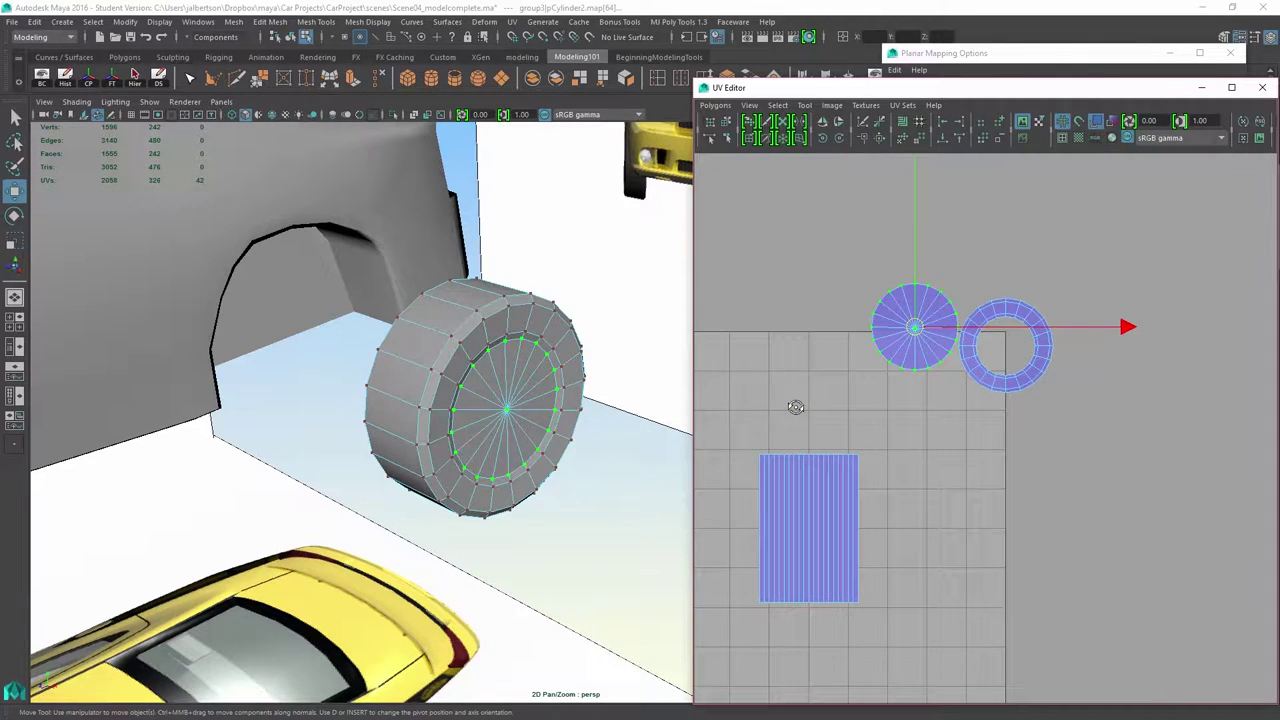
key("r")
key("e")
key("w")
left_click_drag(915, 327, 904, 347)
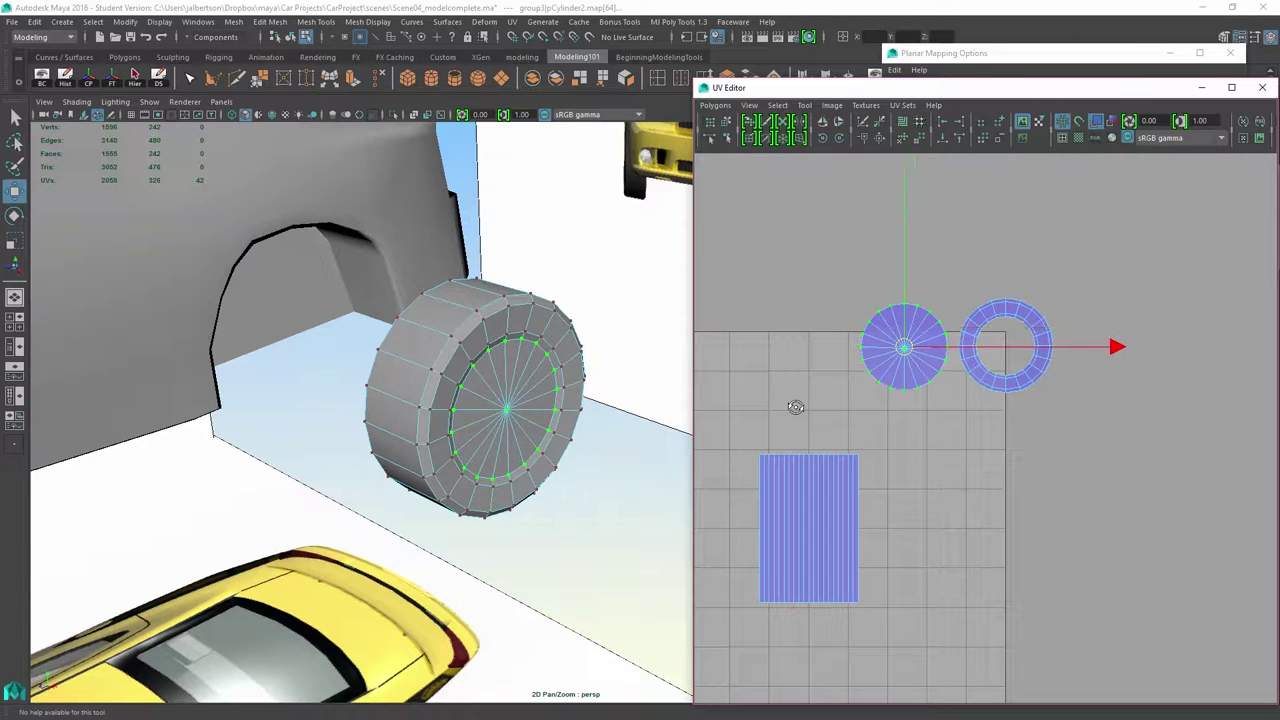
key("r")
key("w")
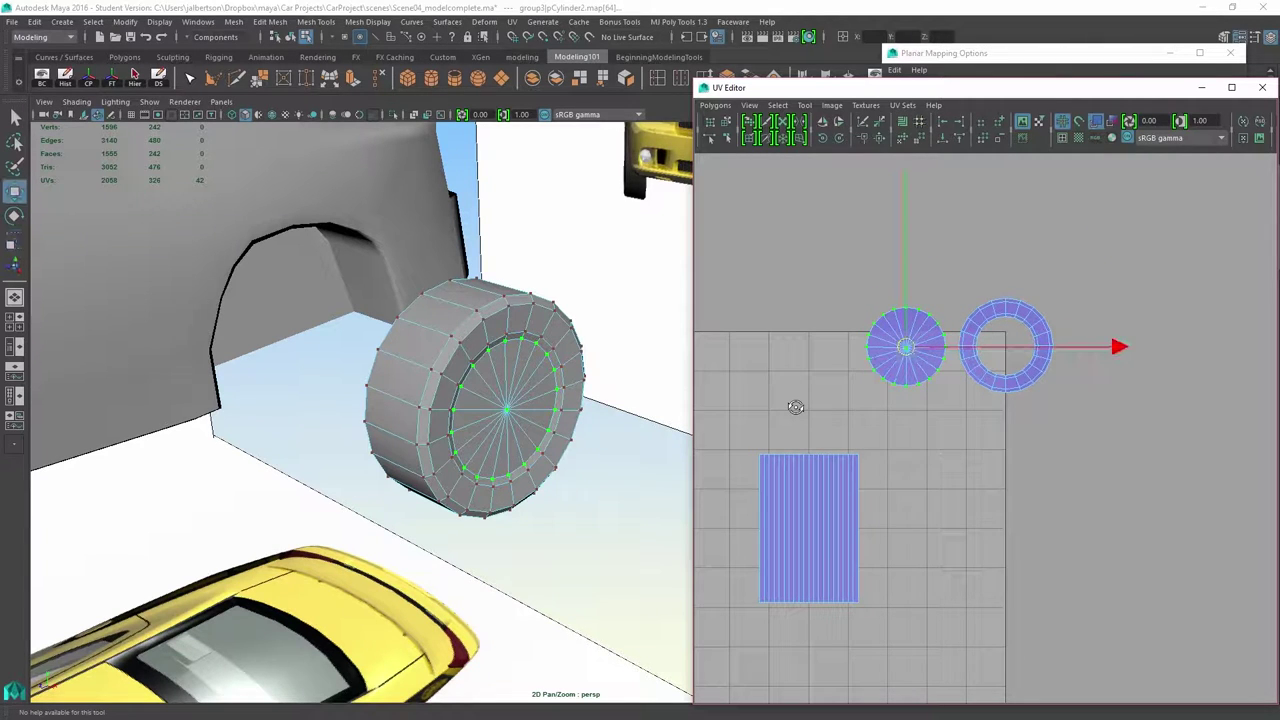
left_click_drag(506, 400, 490, 405, "alt")
right_click_drag(490, 405, 380, 405, "alt")
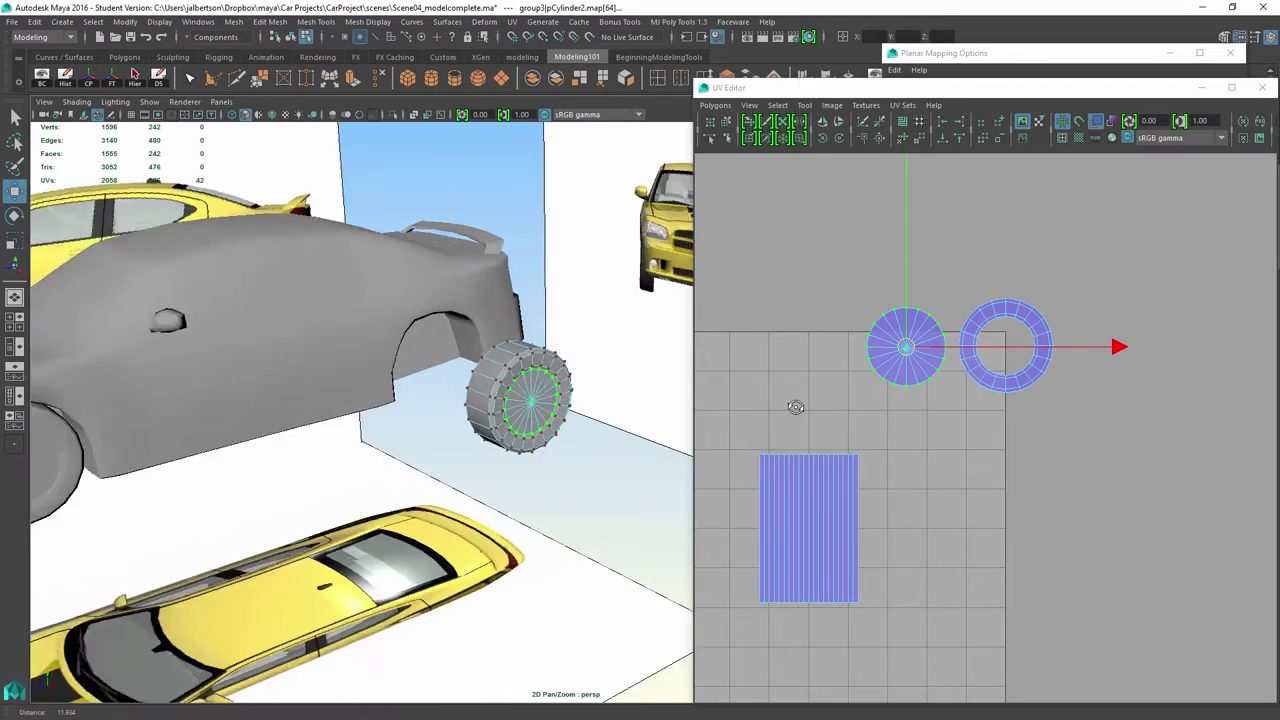
left_click_drag(380, 405, 532, 444, "alt")
middle_click_drag(300, 440, 588, 340, "alt")
left_click_drag(588, 340, 502, 286, "alt")
left_click_drag(790, 407, 796, 407, "alt")
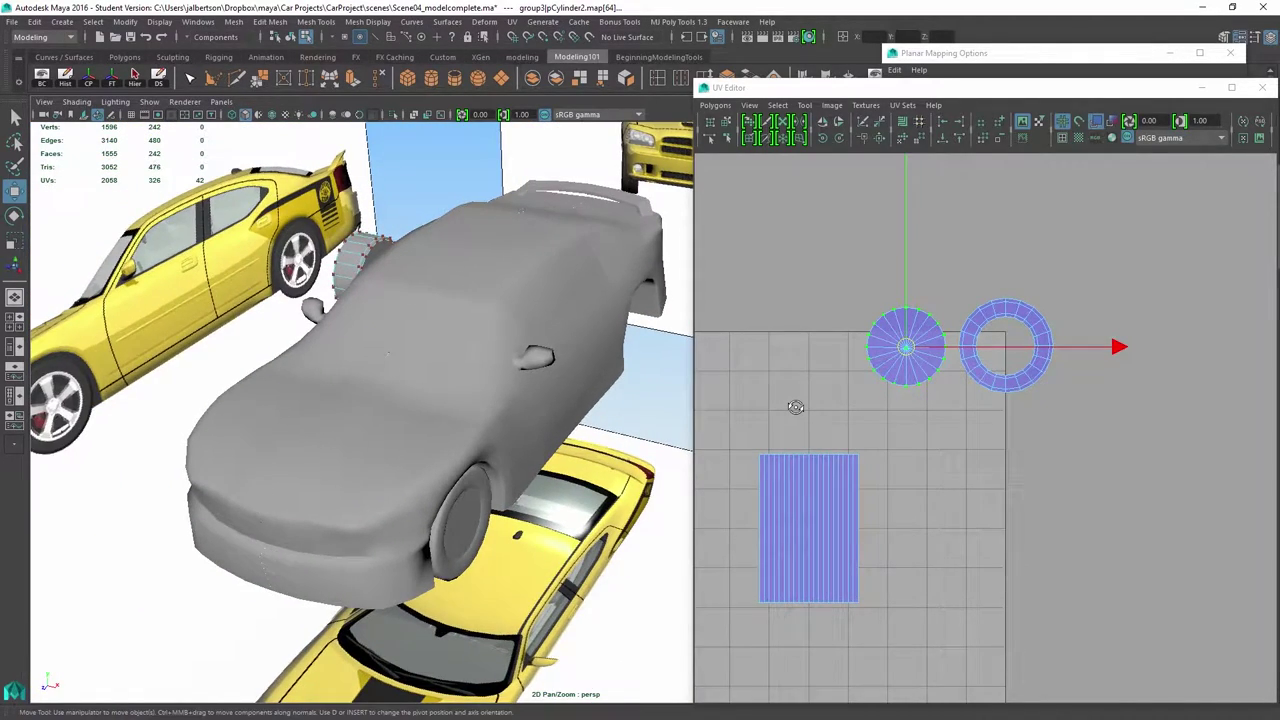
- Move the circular cap shell and the ring shell up above the UV grid's upper edge, keeping them side by side
left_click_drag(906, 347, 895, 273)
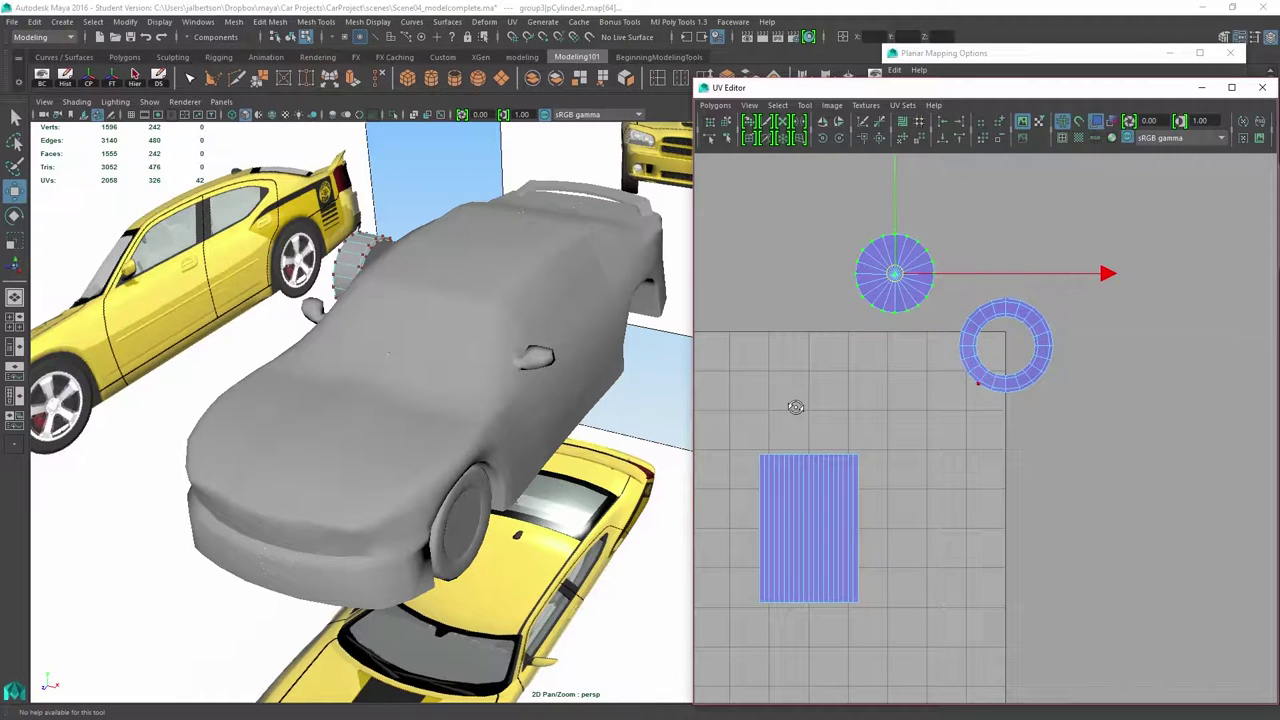
left_click_drag(978, 397, 977, 397)
right_click_drag(1010, 352, 1040, 384, "ctrl")
left_click_drag(1006, 345, 993, 277)
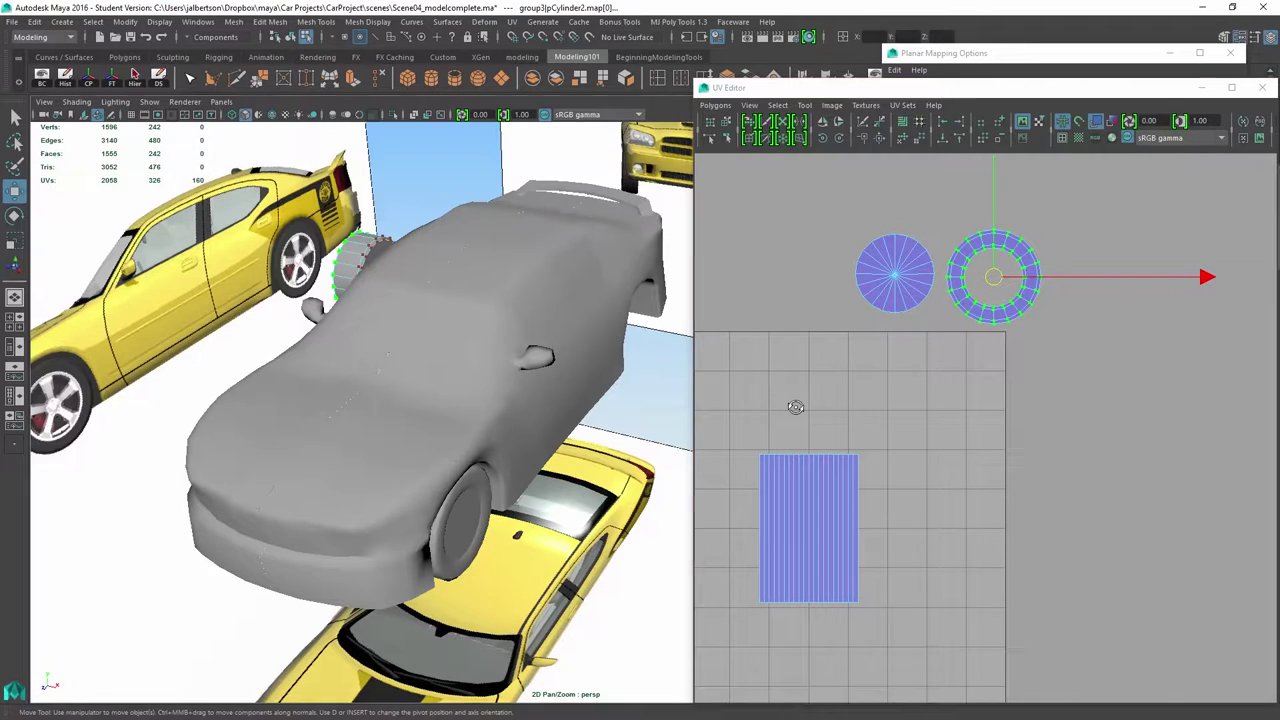
middle_click_drag(380, 400, 482, 388, "alt")
left_click_drag(482, 388, 422, 390, "alt")
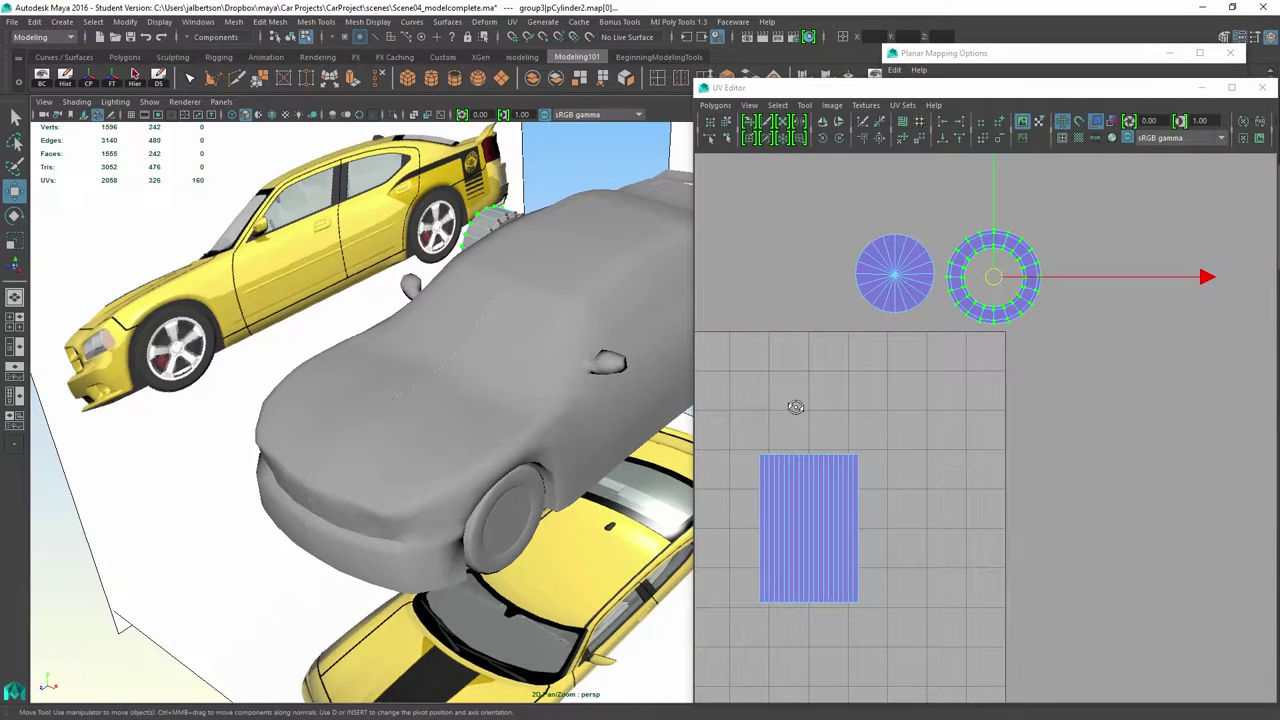
right_click_drag(796, 407, 806, 407, "alt")
middle_click_drag(806, 407, 813, 431, "alt")
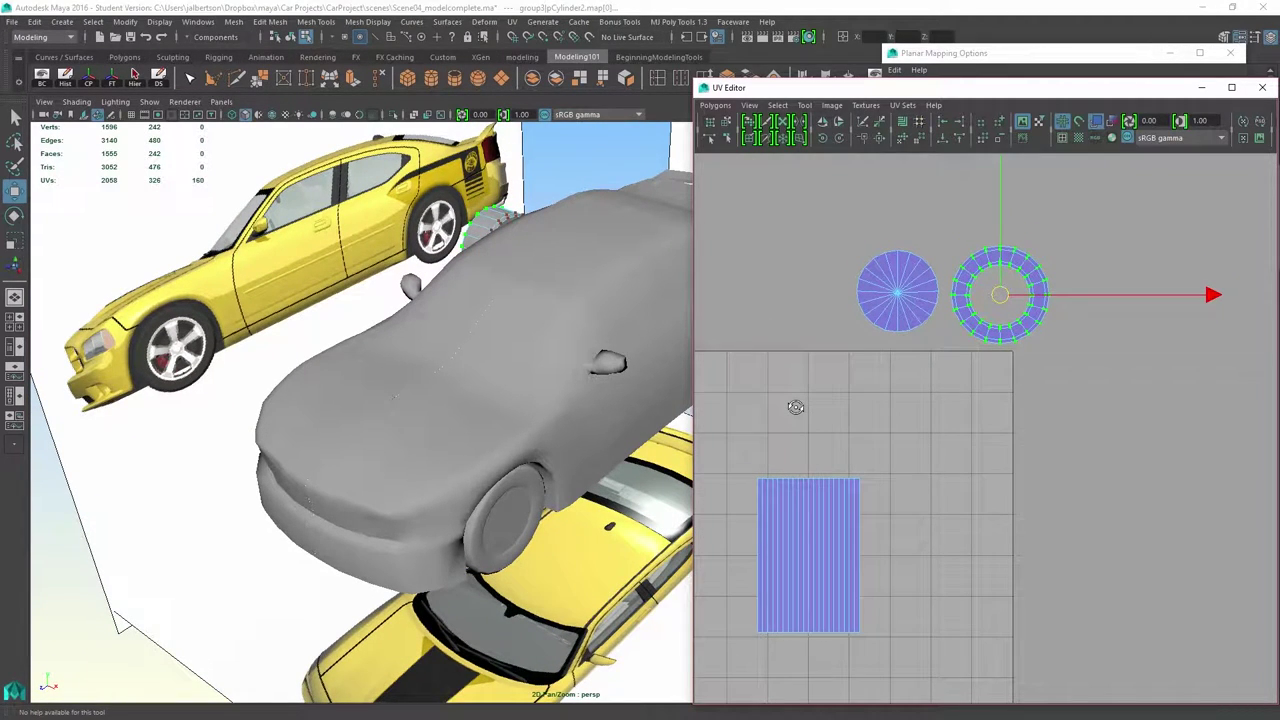
left_click_drag(420, 400, 295, 340, "alt")
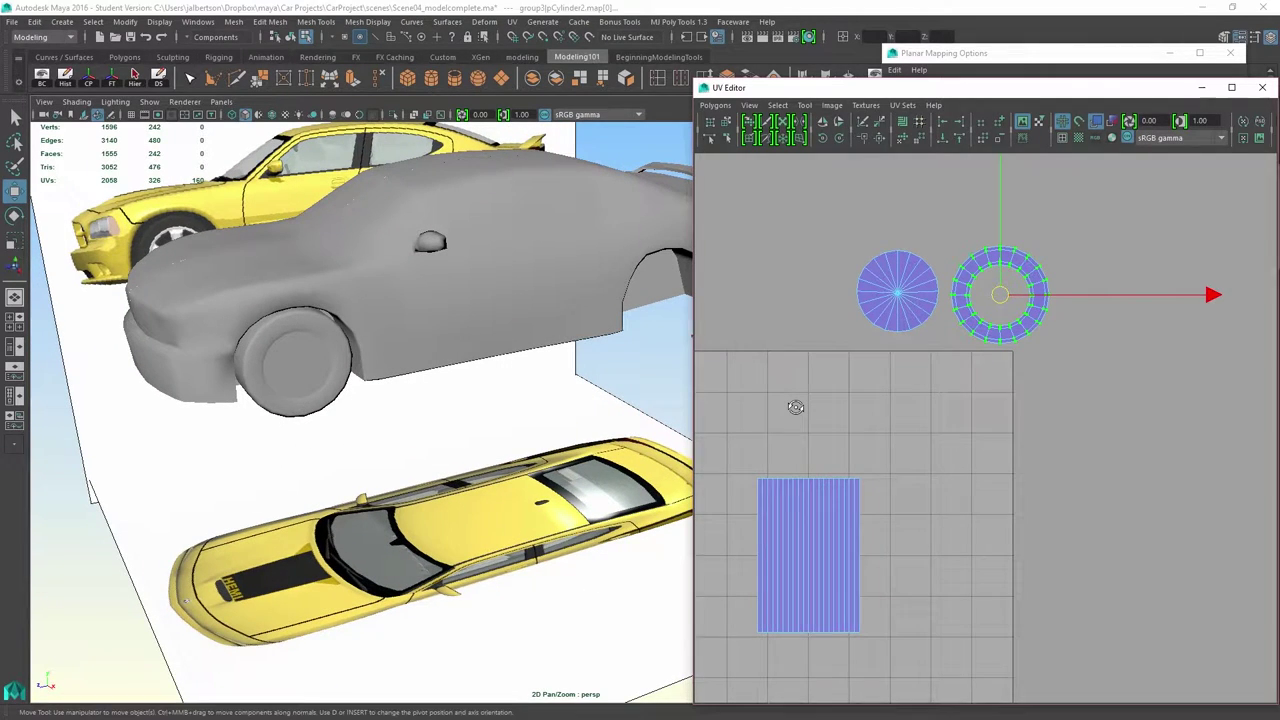
- Select all tread faces of the rear wheel by their rectangular shell and frame the wheel for the Move tool
right_click_drag(820, 484, 820, 522)
right_click_drag(820, 522, 790, 522, "alt")
right_click_drag(796, 407, 784, 407, "alt")
right_click_drag(400, 400, 365, 400, "alt")
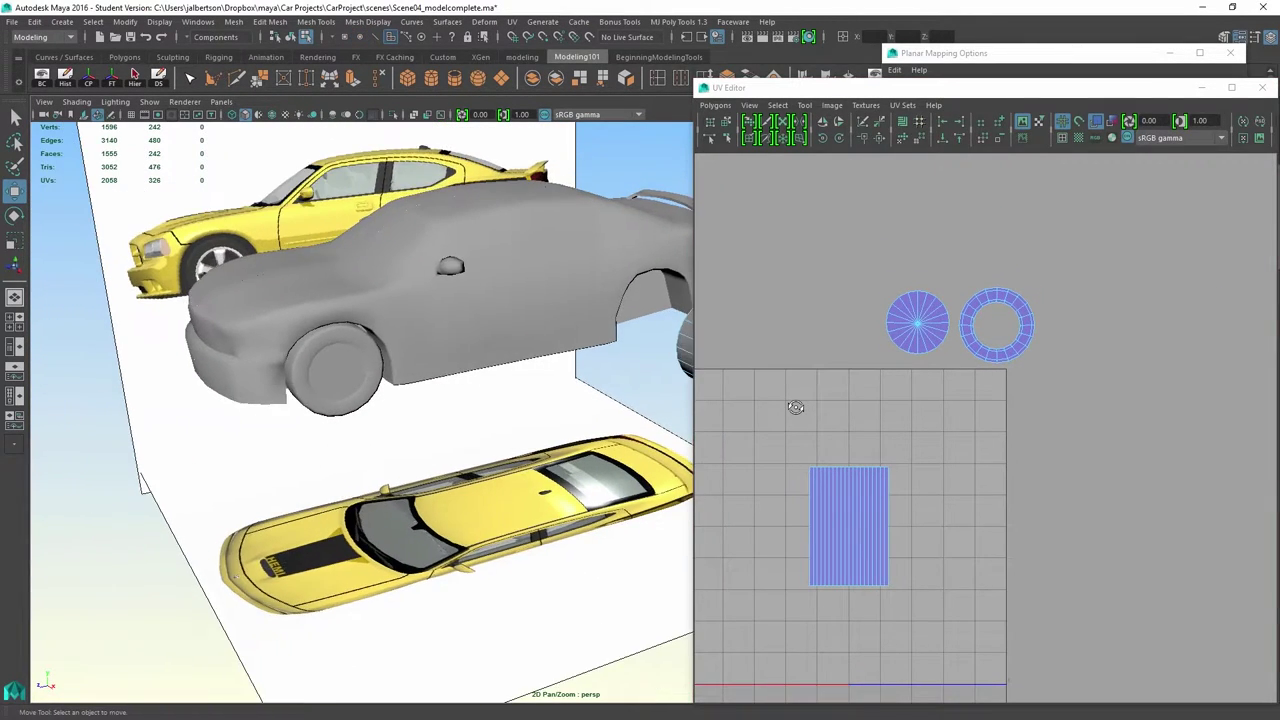
middle_click_drag(400, 390, 274, 419, "alt")
left_click_drag(769, 439, 826, 488)
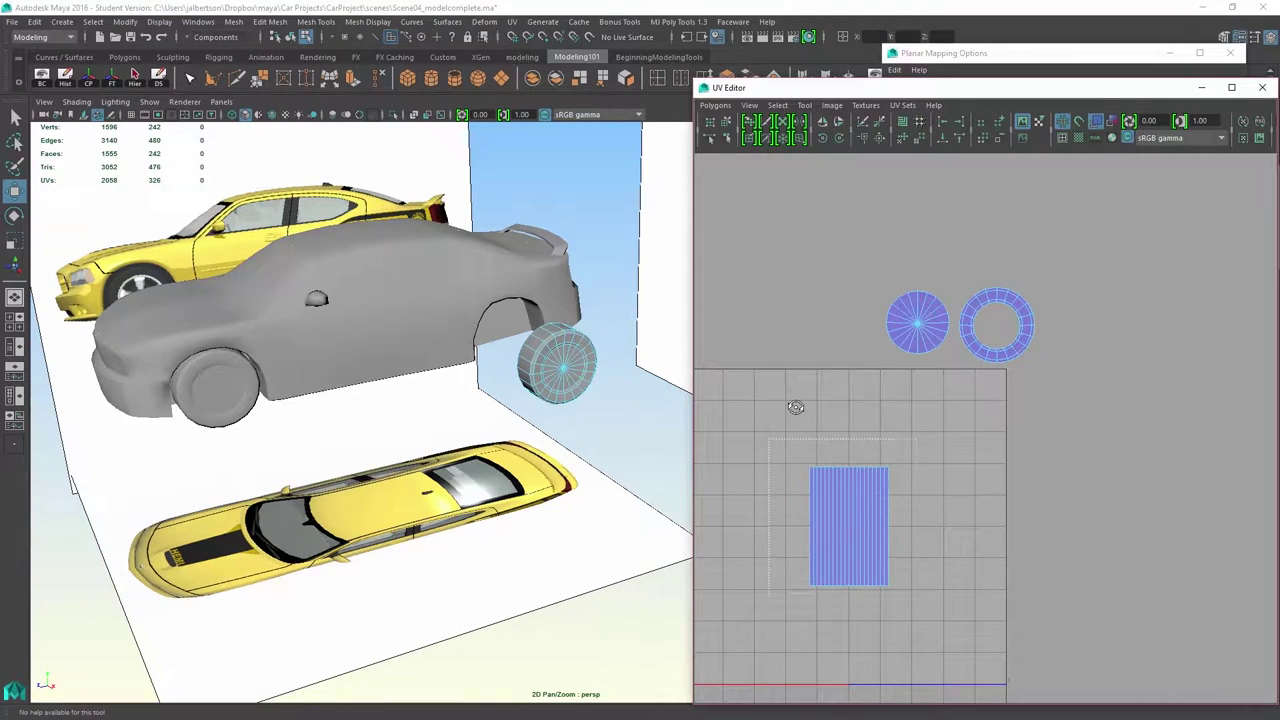
key("w")
key("f")
mouse_move(530, 485)
left_mouse_down("alt")
mouse_move(705, 410)
mouse_move(756, 310)
mouse_move(605, 365)
mouse_move(535, 430)
mouse_move(618, 464)
left_mouse_up("alt")
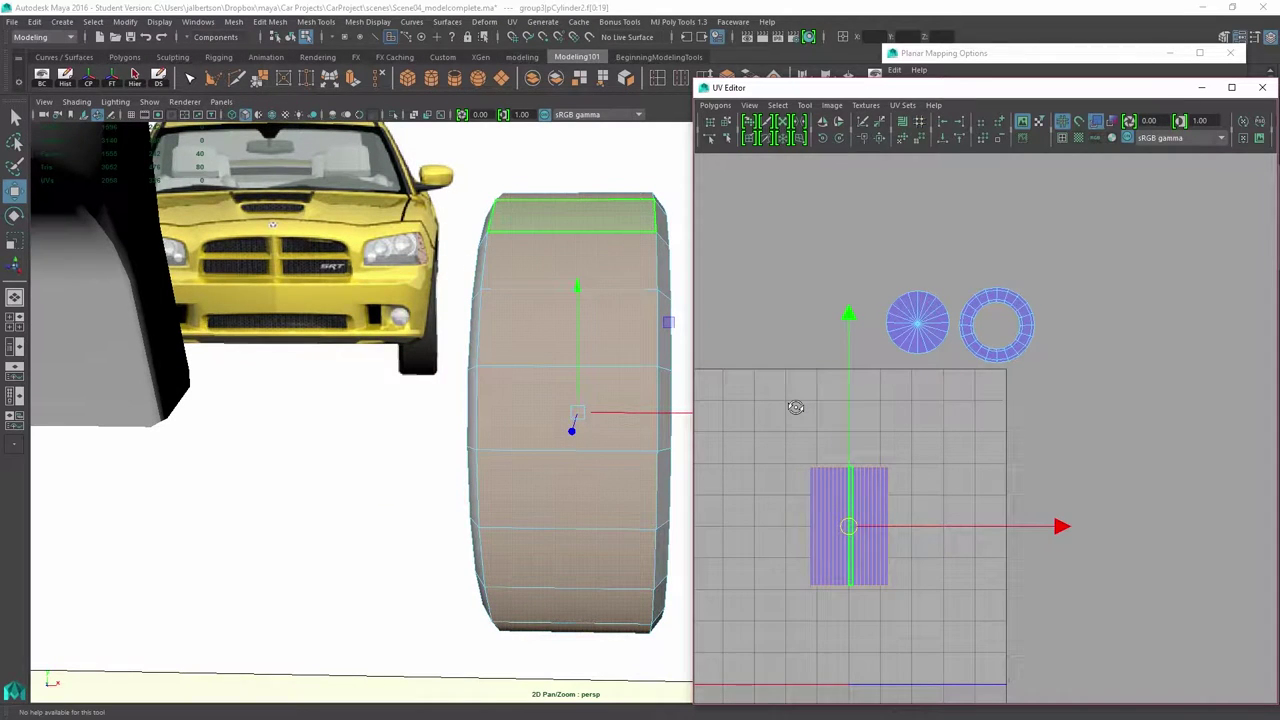
- Convert the tread selection to UVs, squash its rectangular shell vertically and shift it off the overlapping shell beneath
right_click_drag(849, 526, 767, 525, "ctrl")
left_click(960, 524)
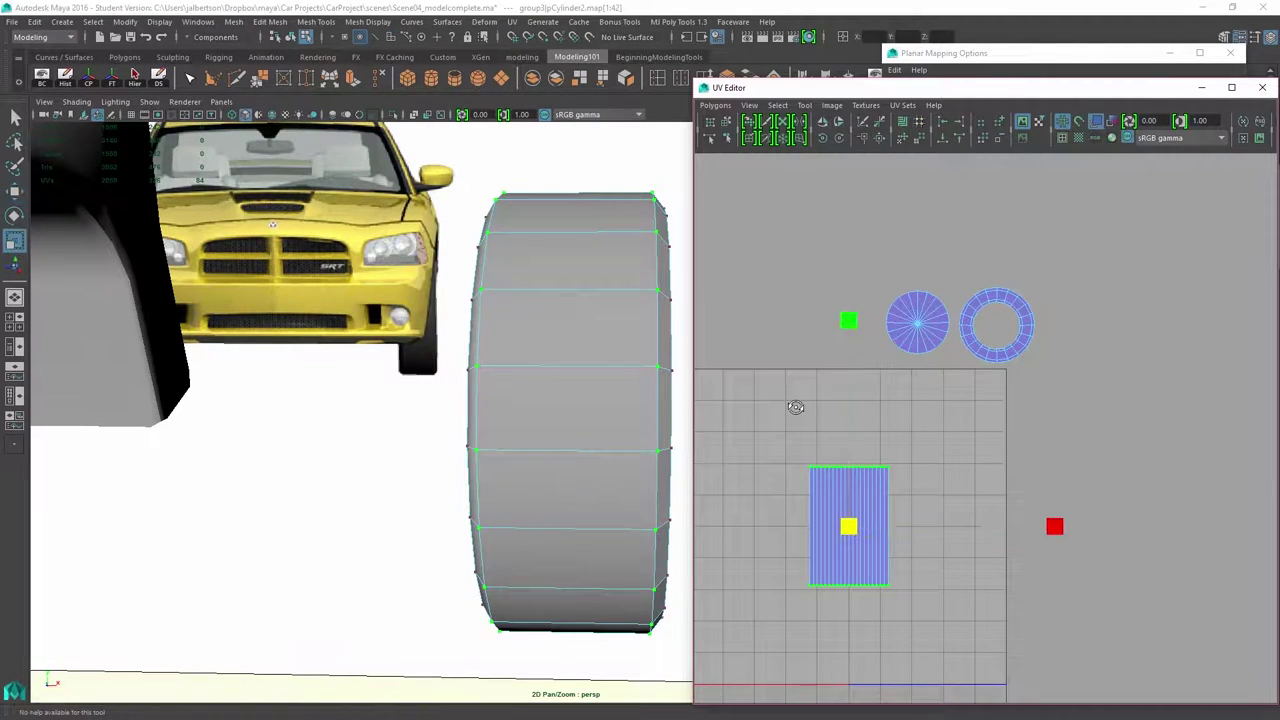
left_click_drag(849, 320, 849, 377)
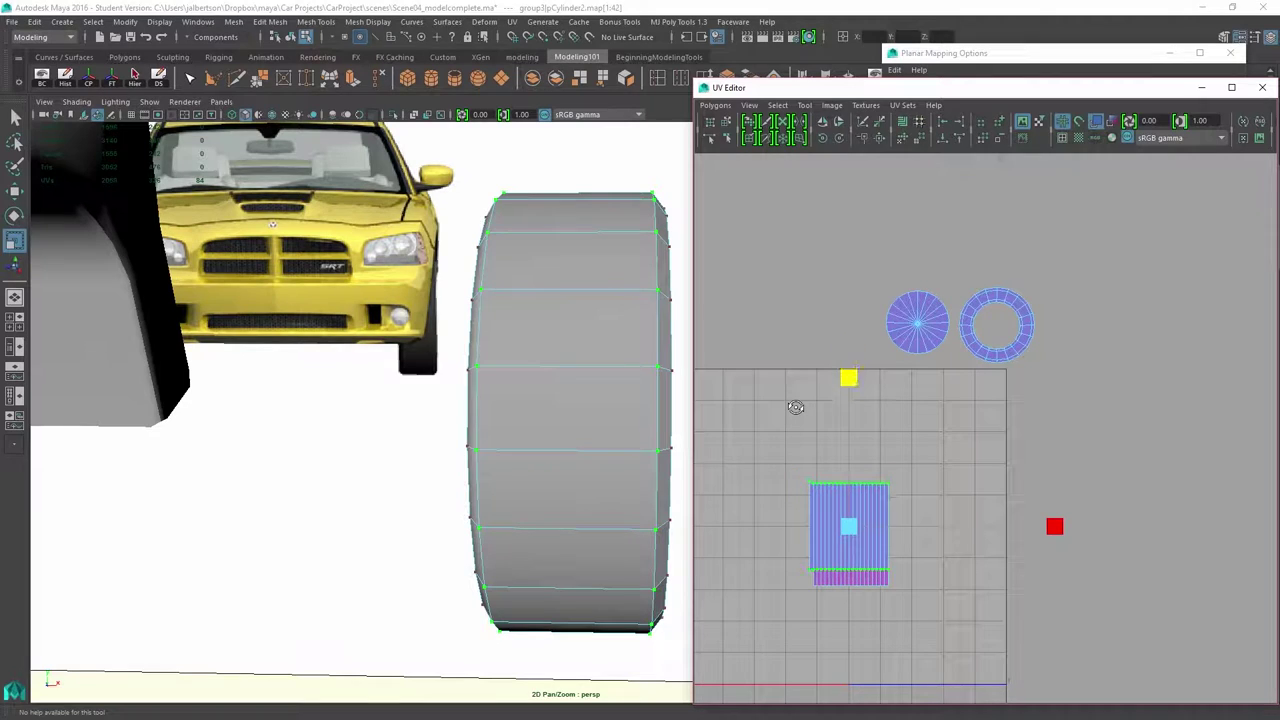
key("w")
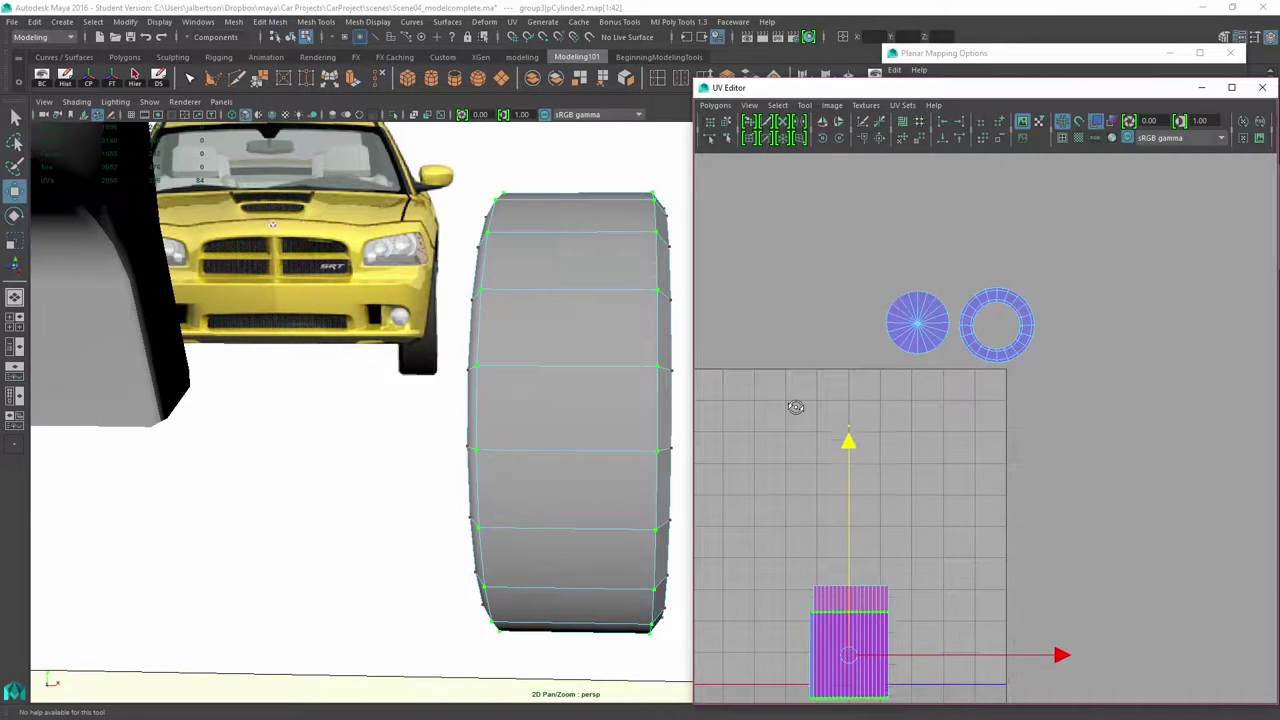
left_click_drag(849, 289, 849, 295)
- Convert the tread shell's UV selection back to faces
right_click_drag(795, 407, 875, 407, "alt")
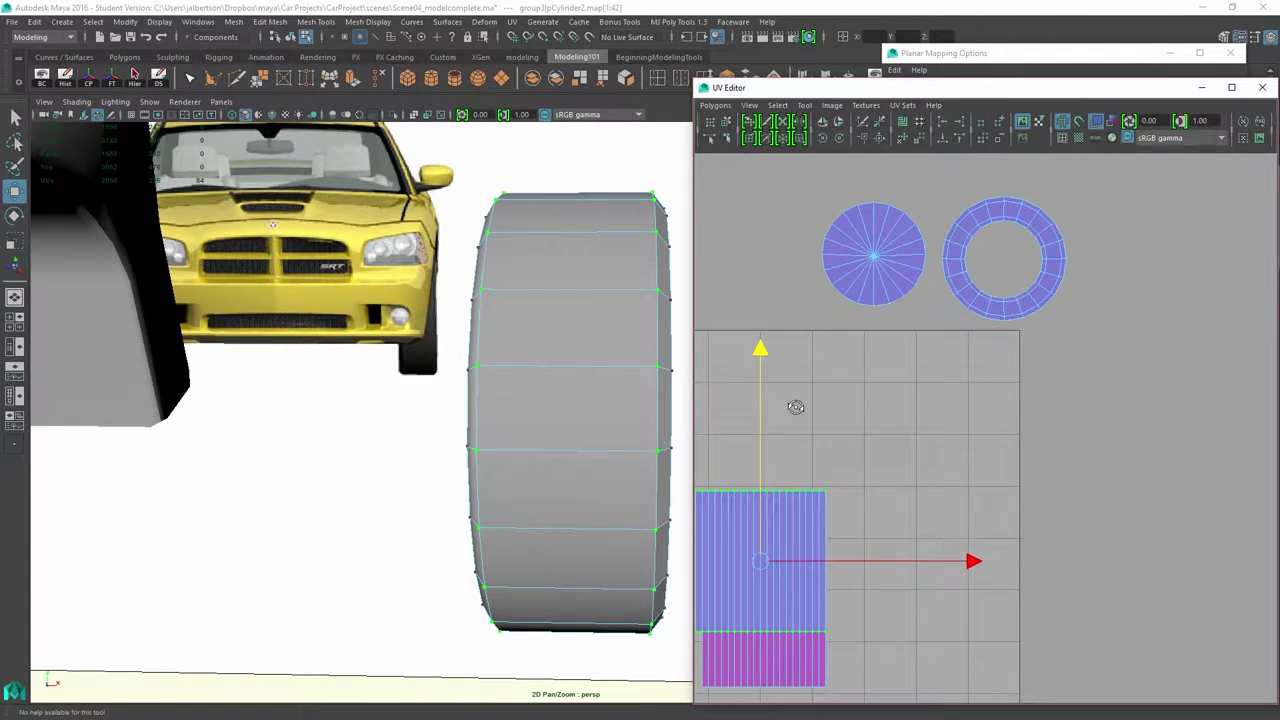
mouse_move(795, 407)
middle_mouse_down("alt")
mouse_move(912, 367)
mouse_move(930, 343)
middle_mouse_up("alt")
right_click_drag(909, 383, 910, 419, "ctrl")
mouse_move(590, 420)
left_mouse_down("alt")
mouse_move(626, 420)
mouse_move(578, 415)
left_mouse_up("alt")
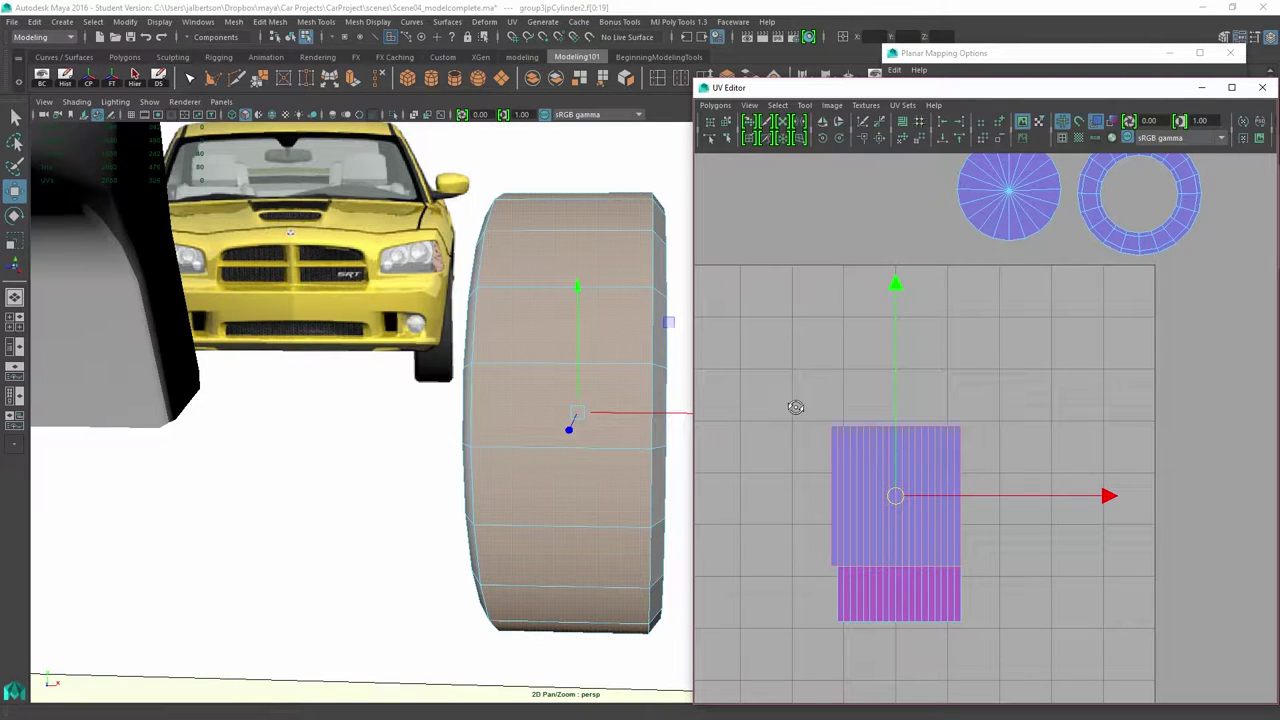
- Apply a cylindrical projection to the selected tread faces through the mapping options, without creating a new UV set
left_click(512, 22)
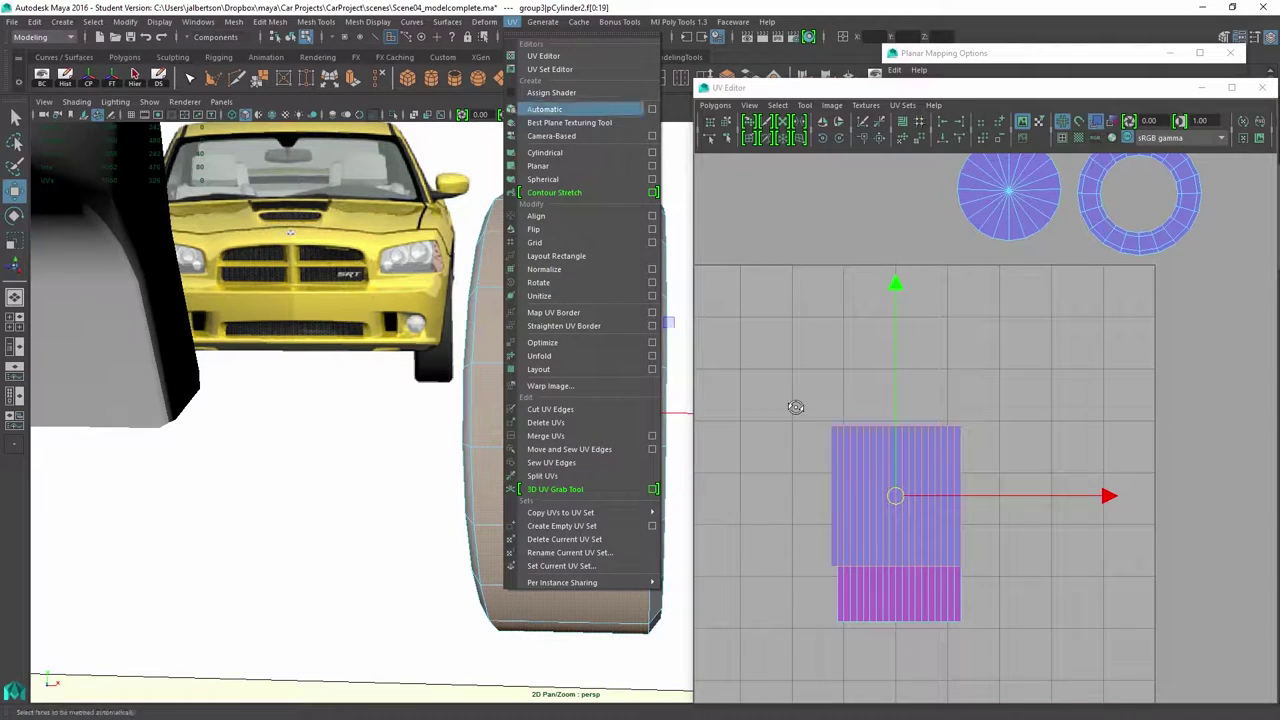
left_click(652, 152)
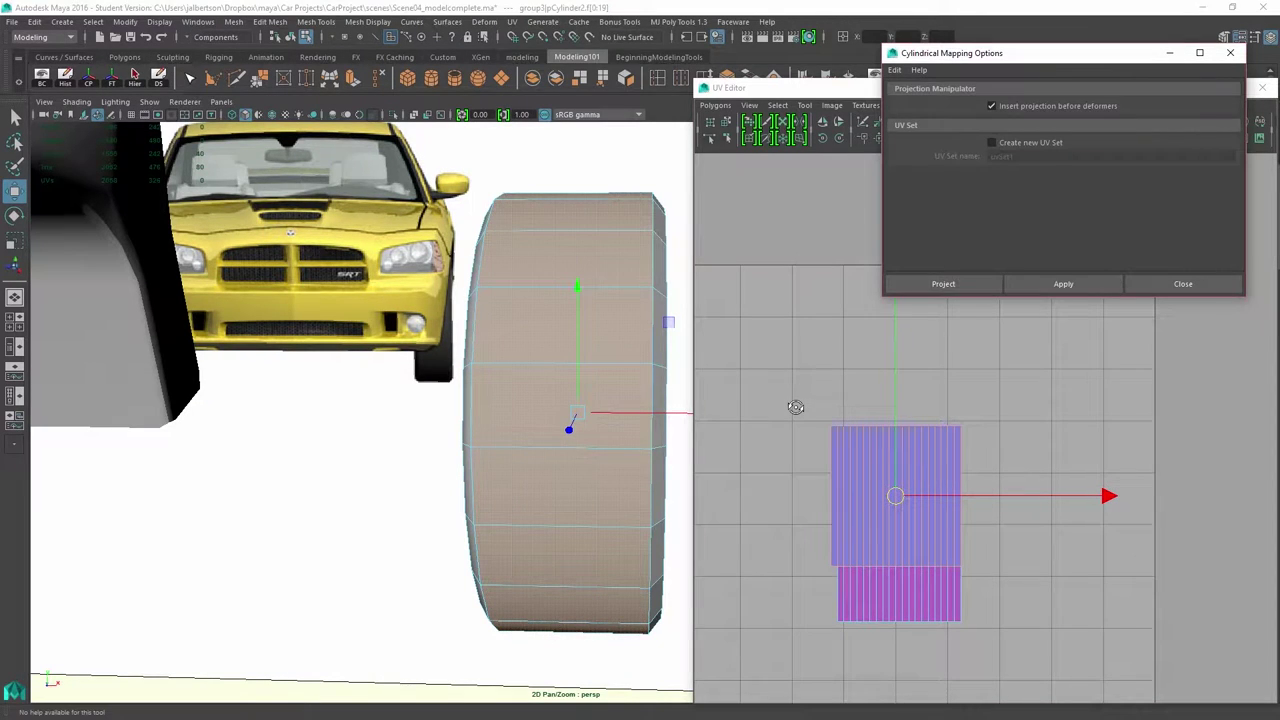
scroll(452, 400, "down", 5)
mouse_move(452, 400)
left_mouse_down("alt")
mouse_move(330, 430)
mouse_move(325, 445)
left_mouse_up("alt")
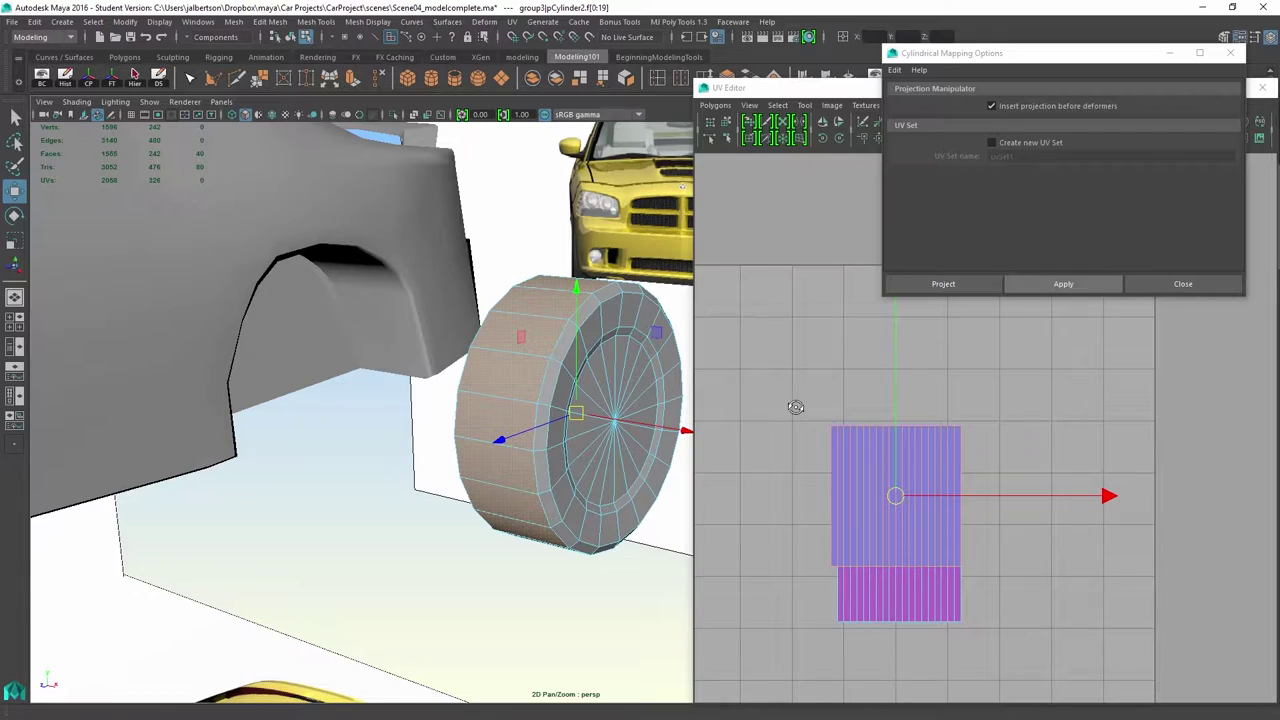
left_click_drag(420, 400, 395, 445, "alt")
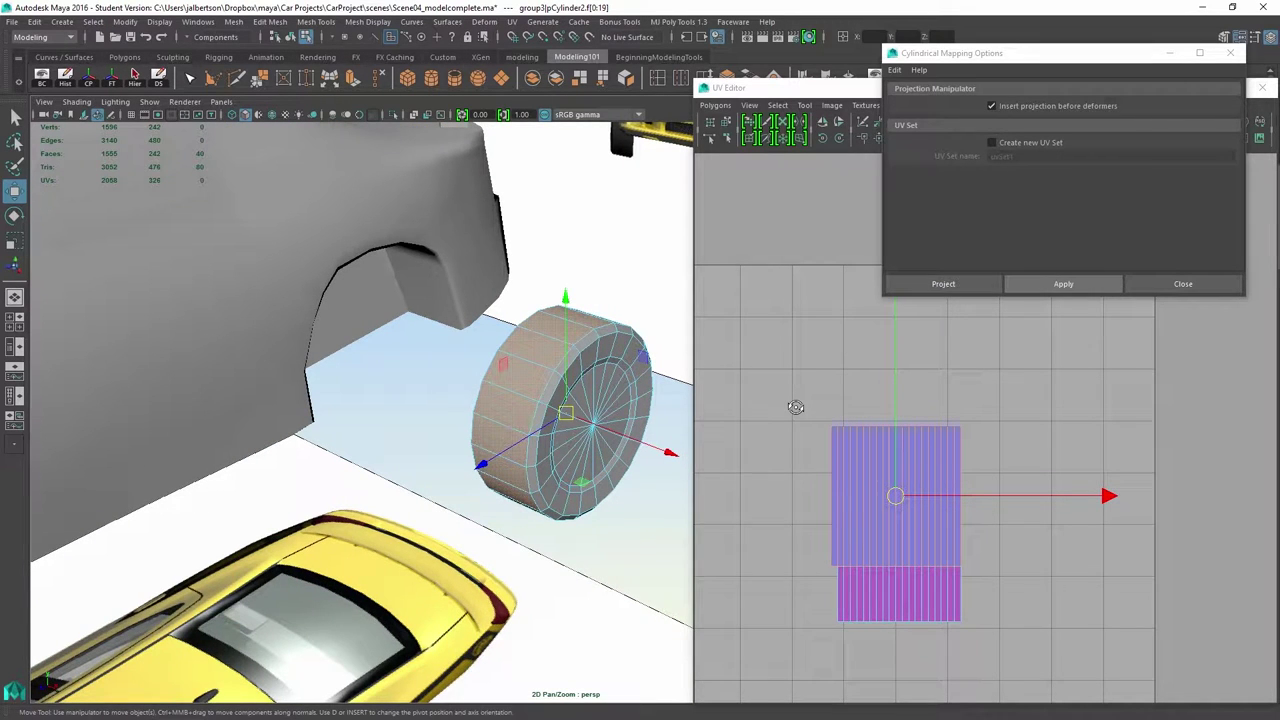
left_click(1063, 284)
- Examine the cylindrical projection manipulator around the wheel from several sides and compare it with the distorted shells in the UV Editor
mouse_move(480, 410)
left_mouse_down("alt")
mouse_move(440, 390)
mouse_move(370, 390)
mouse_move(345, 370)
mouse_move(275, 390)
mouse_move(310, 430)
mouse_move(408, 383)
left_mouse_up("alt")
right_click_drag(900, 420, 770, 407, "alt")
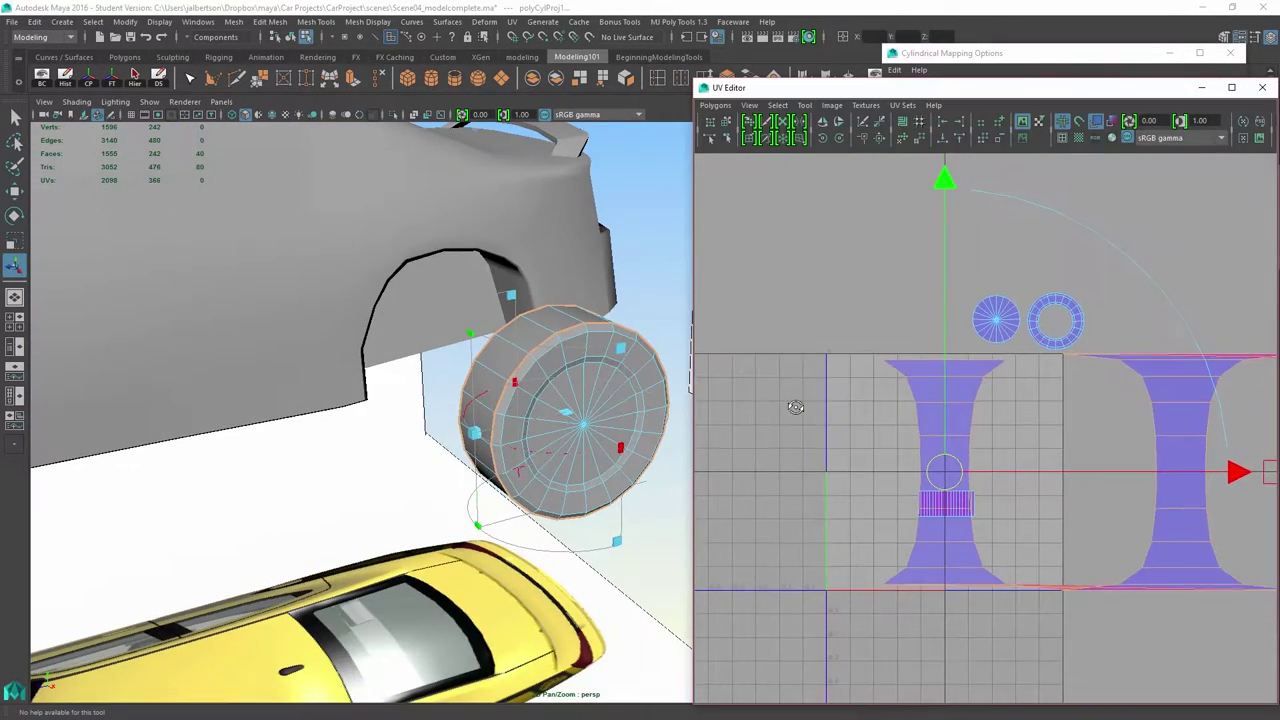
middle_click_drag(795, 407, 778, 359, "alt")
mouse_move(480, 410)
left_mouse_down("alt")
mouse_move(495, 425)
mouse_move(400, 412)
mouse_move(330, 380)
mouse_move(305, 345)
mouse_move(510, 435)
mouse_move(540, 420)
mouse_move(577, 451)
left_mouse_up("alt")
right_click_drag(530, 420, 590, 420, "alt")
middle_click_drag(560, 420, 562, 376, "alt")
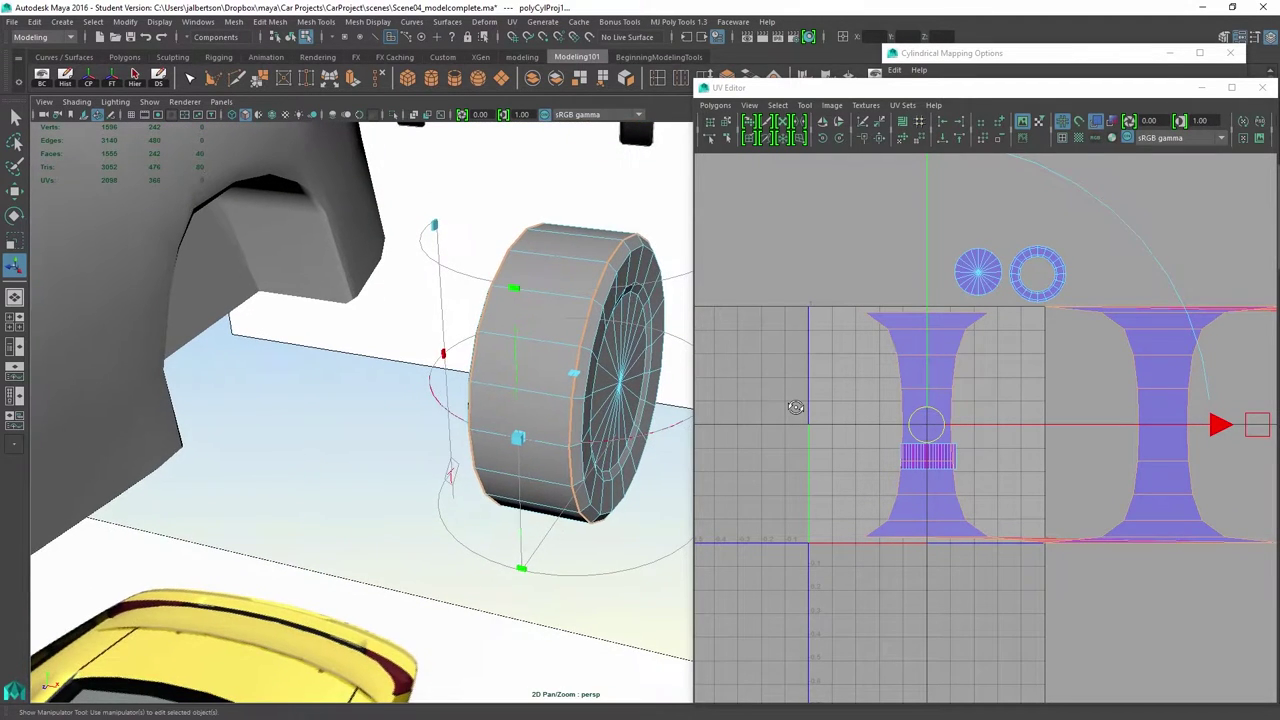
left_click_drag(562, 376, 550, 376, "alt")
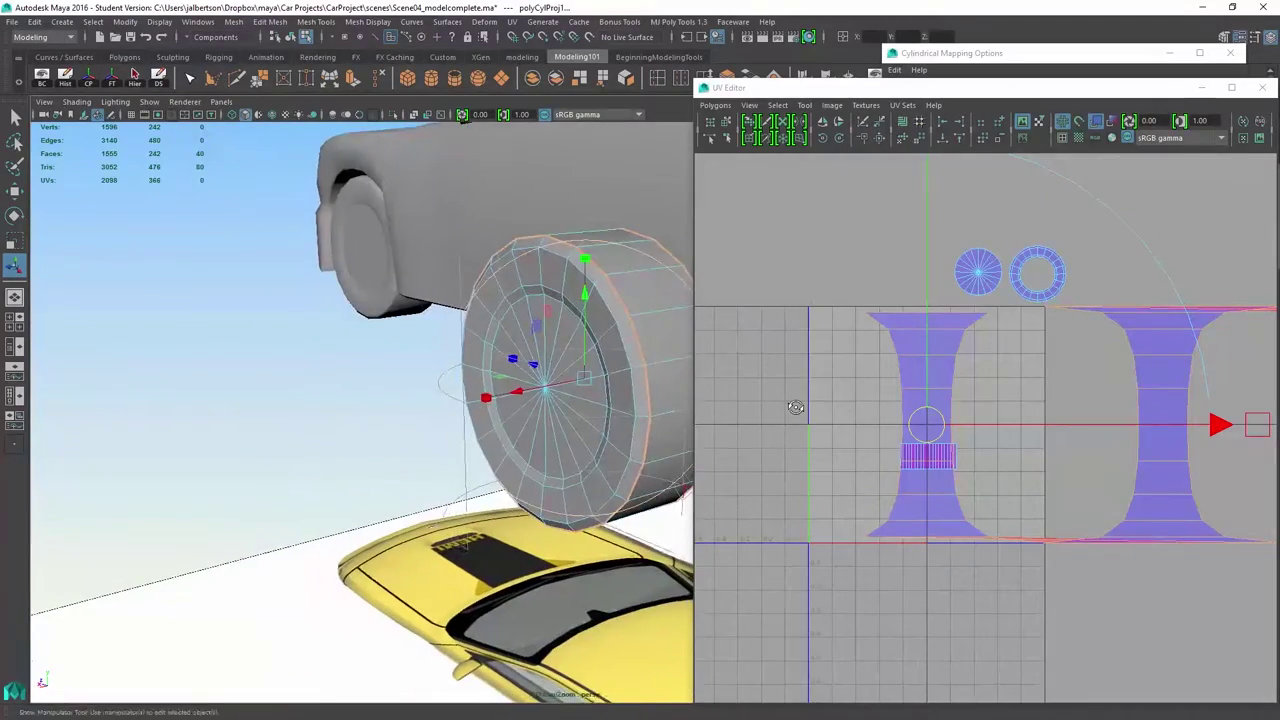
middle_click_drag(560, 400, 490, 382, "alt")
mouse_move(490, 382)
left_mouse_down("alt")
mouse_move(528, 400)
mouse_move(517, 395)
left_mouse_up("alt")
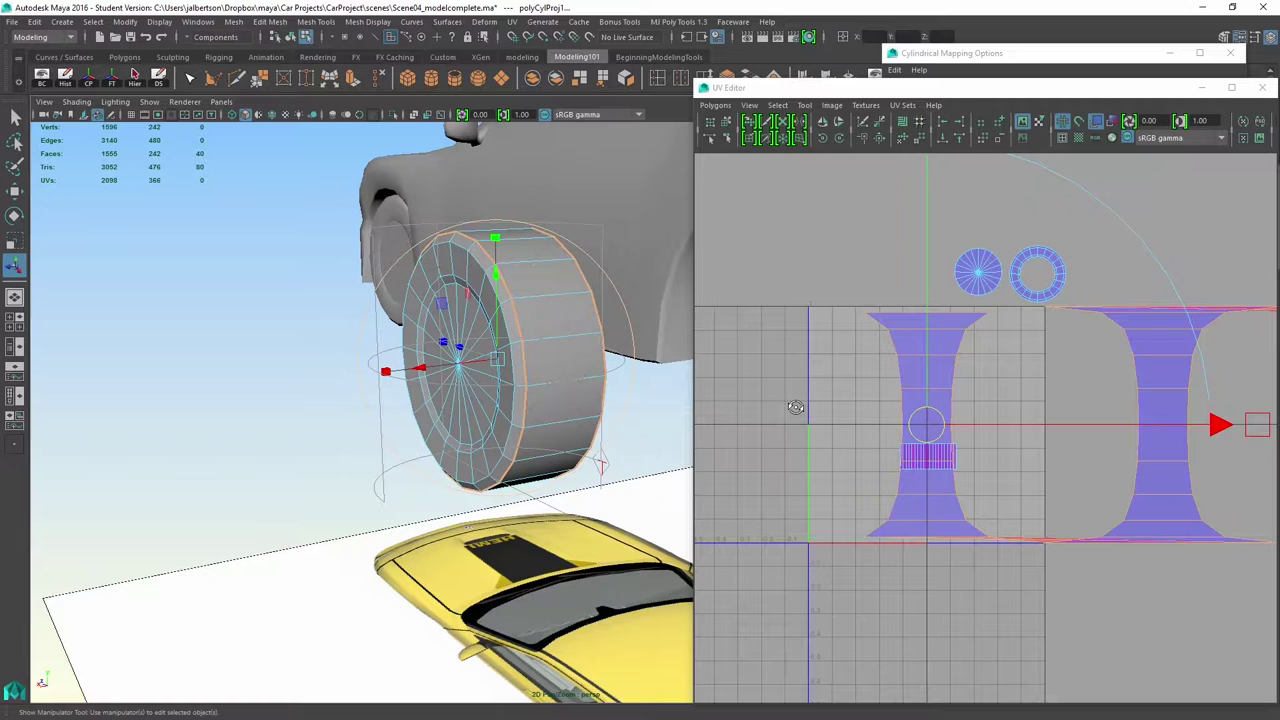
- Show the projection's rotation handles and rotate the cylindrical projection about 90 degrees to unroll the tread into a straight strip
left_click(597, 262)
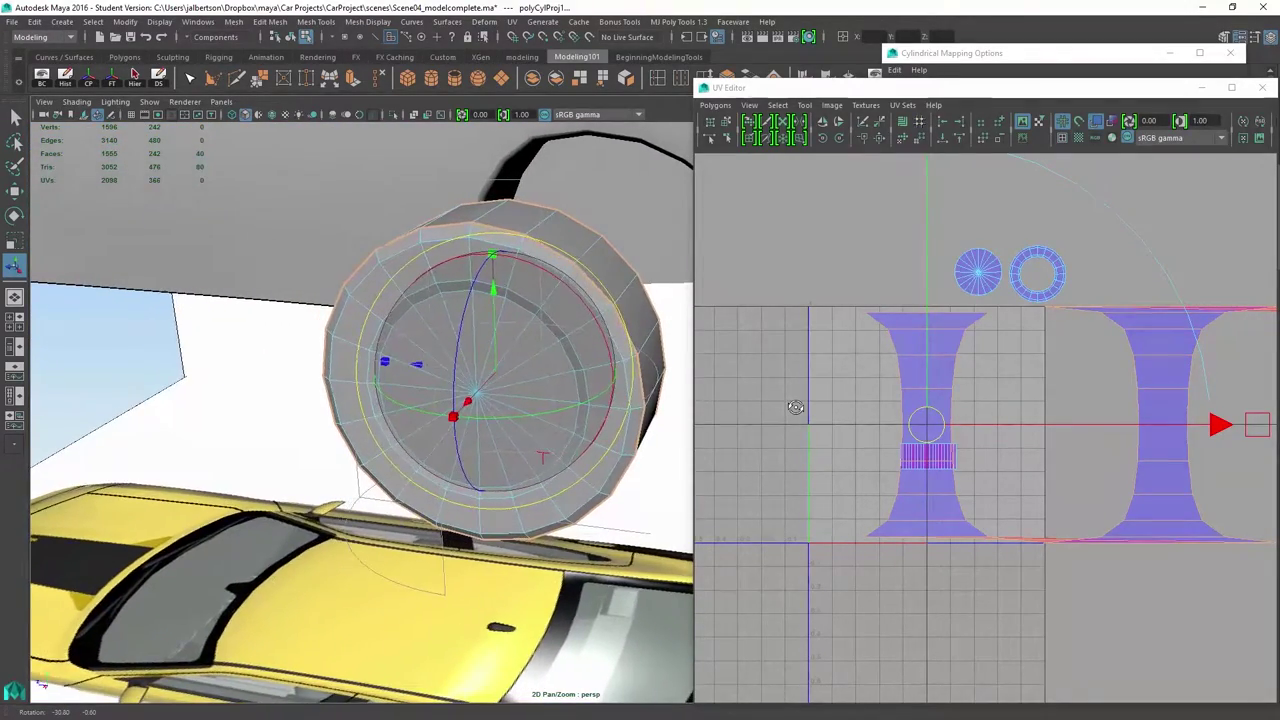
left_click_drag(581, 287, 584, 291)
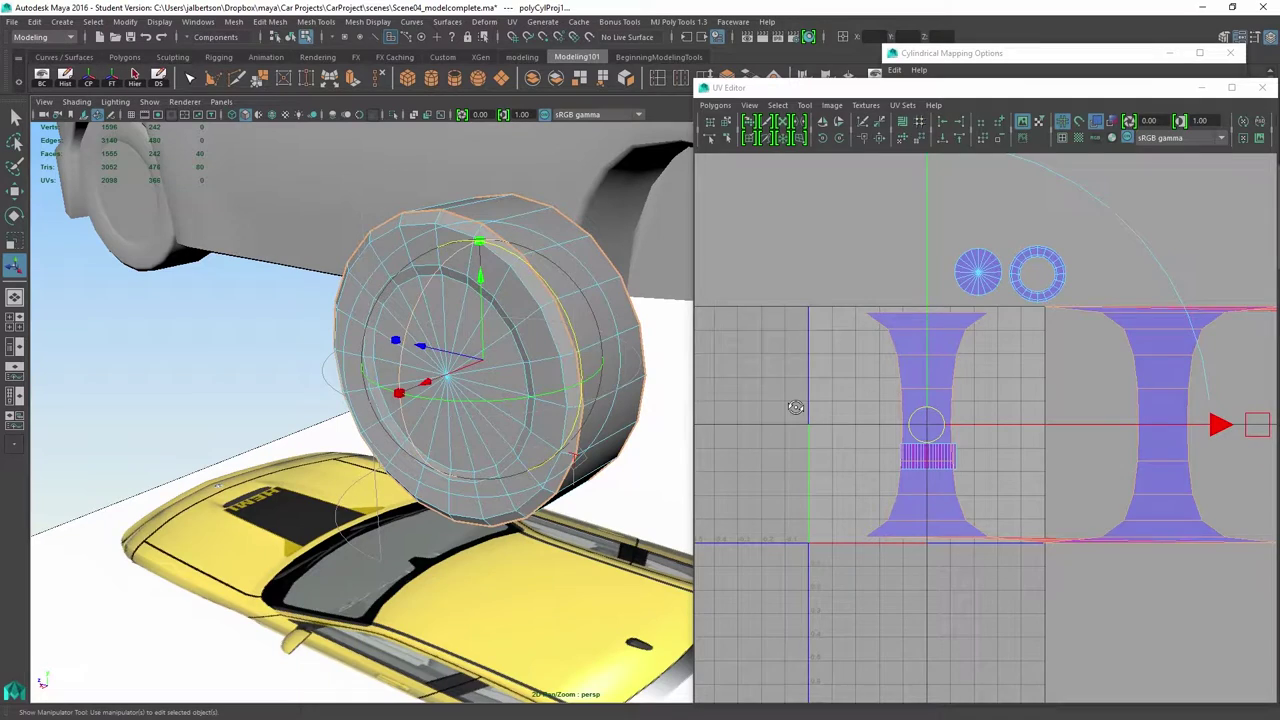
mouse_move(426, 302)
left_mouse_down()
mouse_move(401, 396)
mouse_move(310, 390)
left_mouse_up()
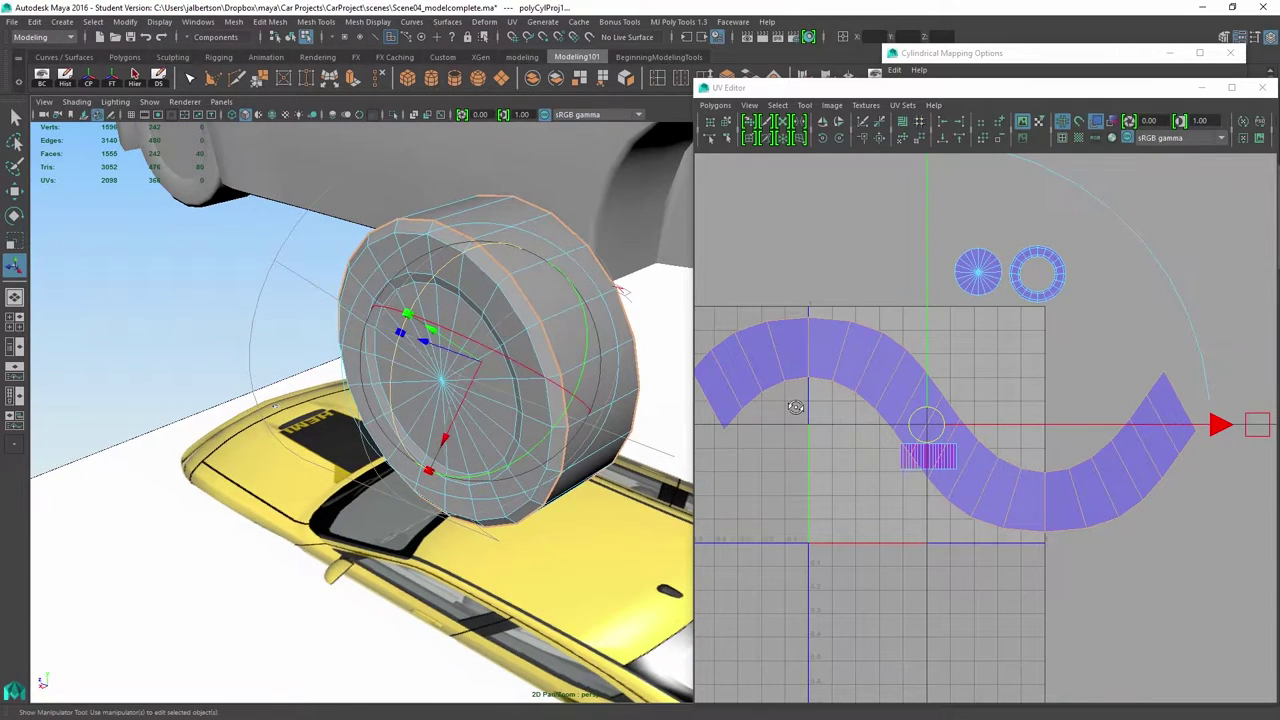
left_click_drag(399, 348, 393, 406)
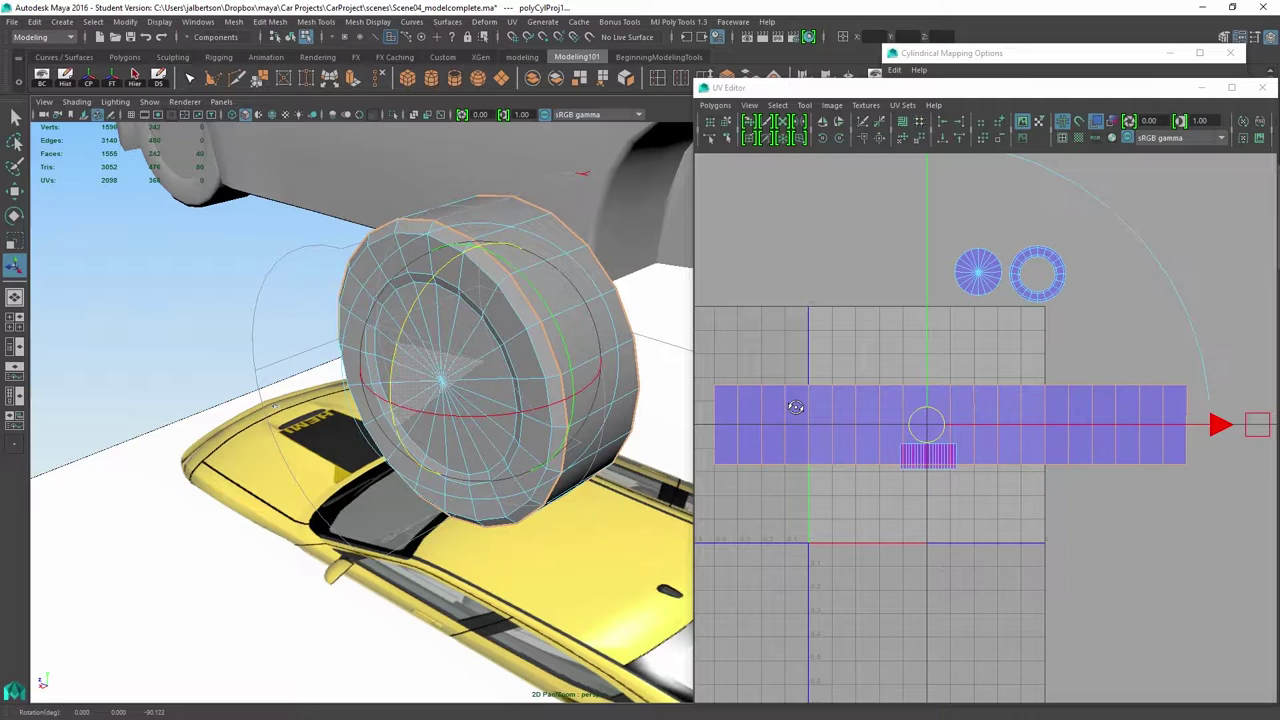
- Inspect the rotated projection around the wheel, restore the earlier view, and undo the cylindrical projection on the tread faces
left_click(795, 407)
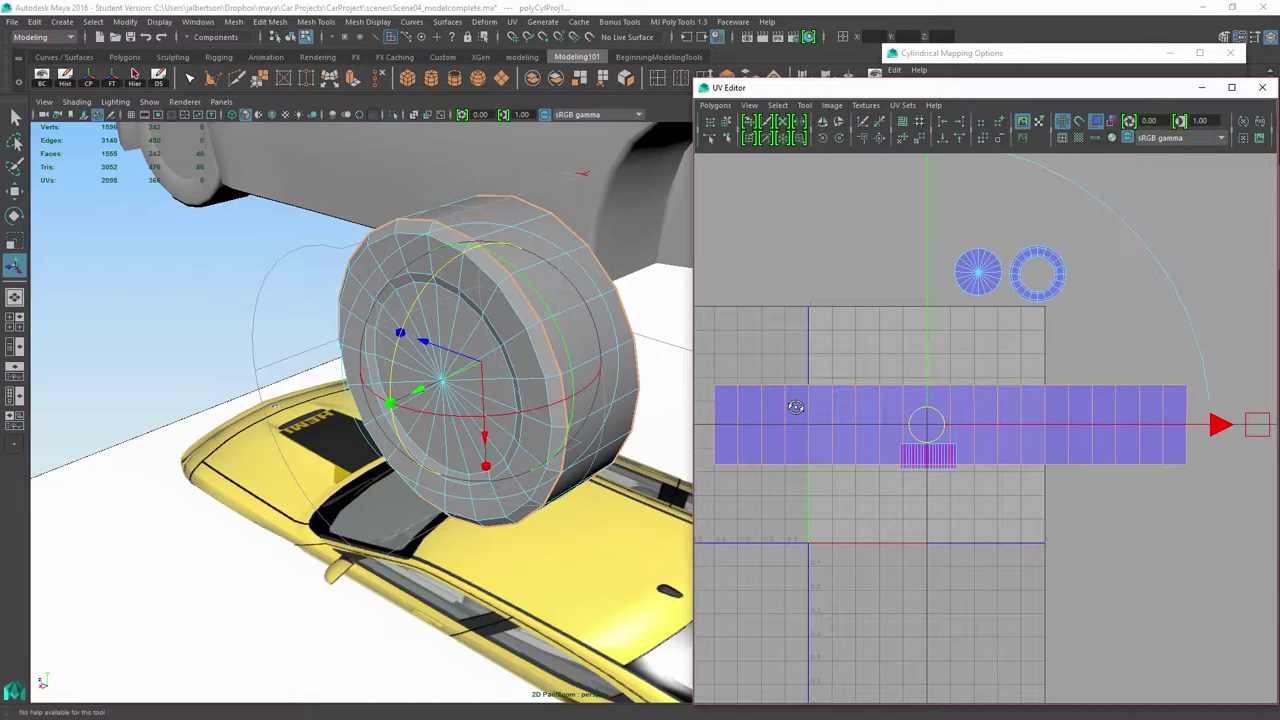
scroll(795, 407, "down", 2)
left_click_drag(480, 440, 345, 358, "alt")
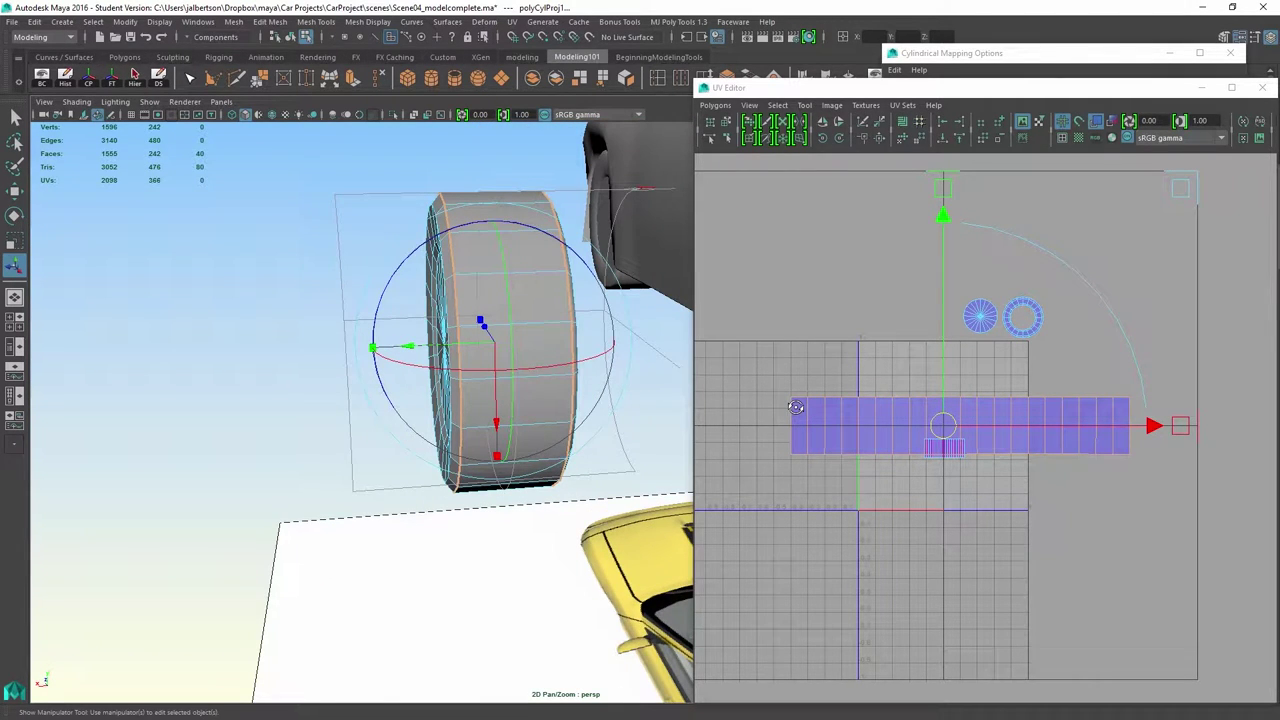
left_click_drag(345, 358, 282, 340, "alt")
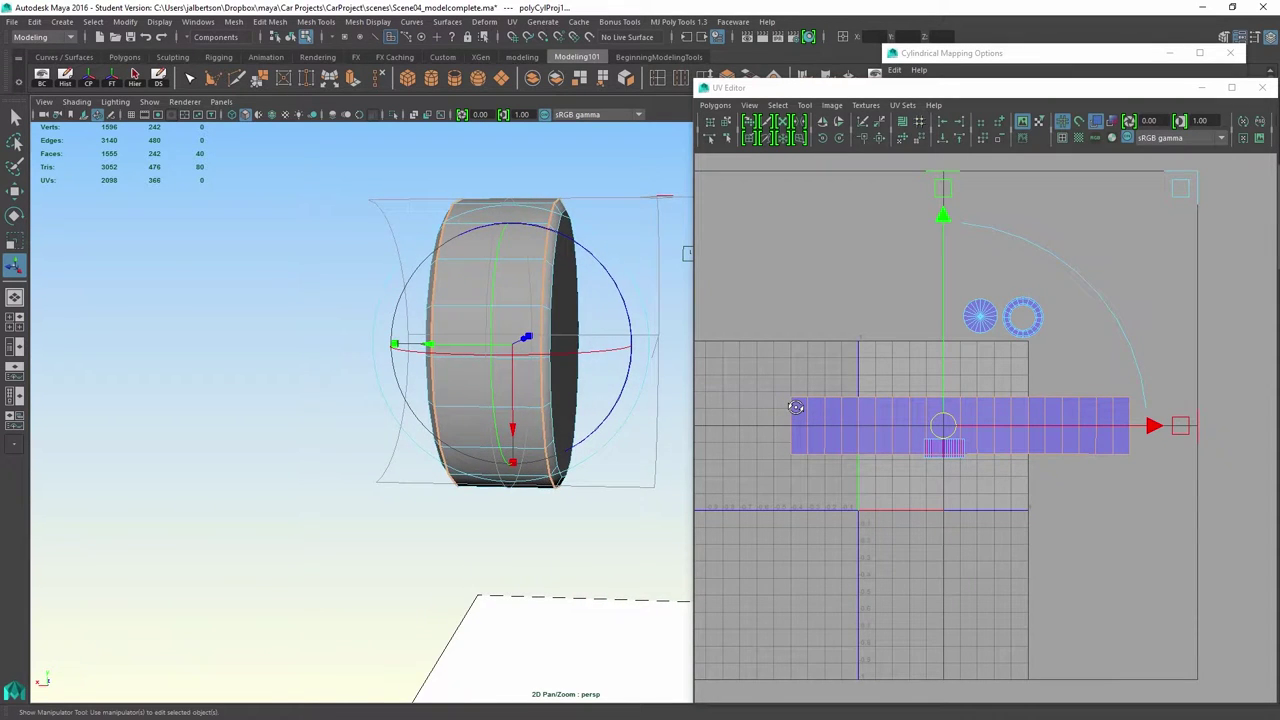
key("[")
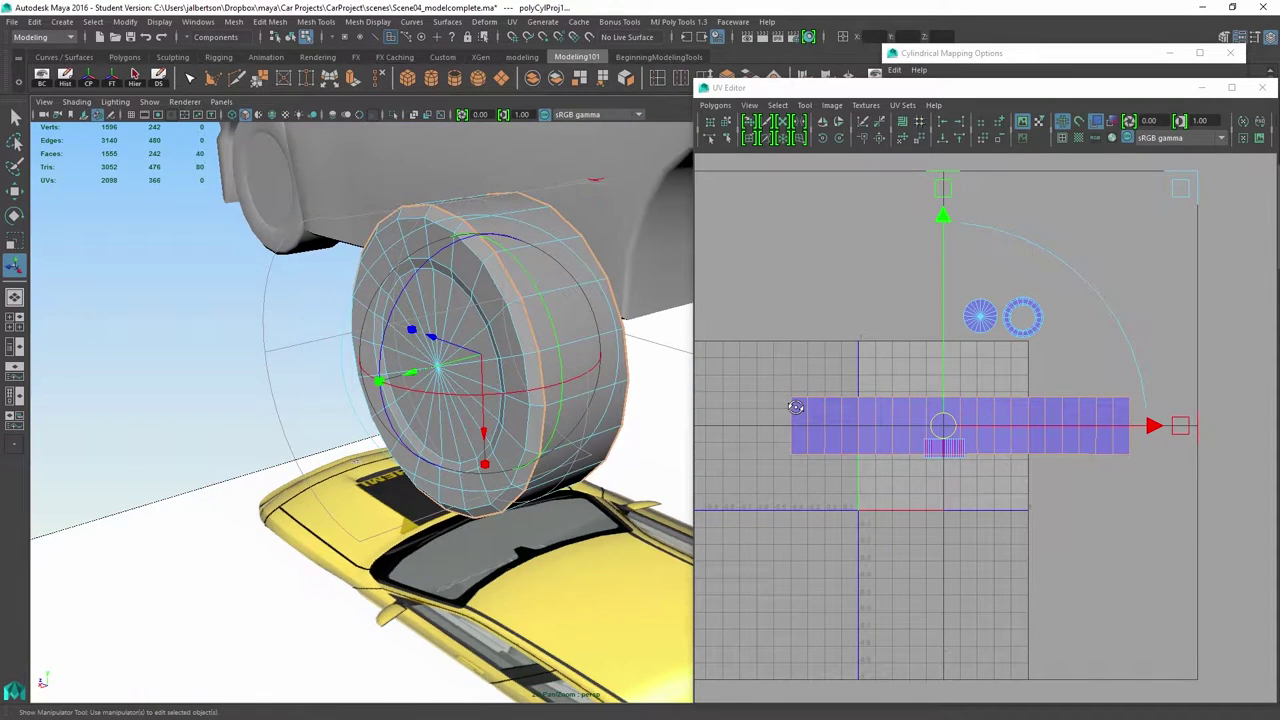
key("ctrl+z")
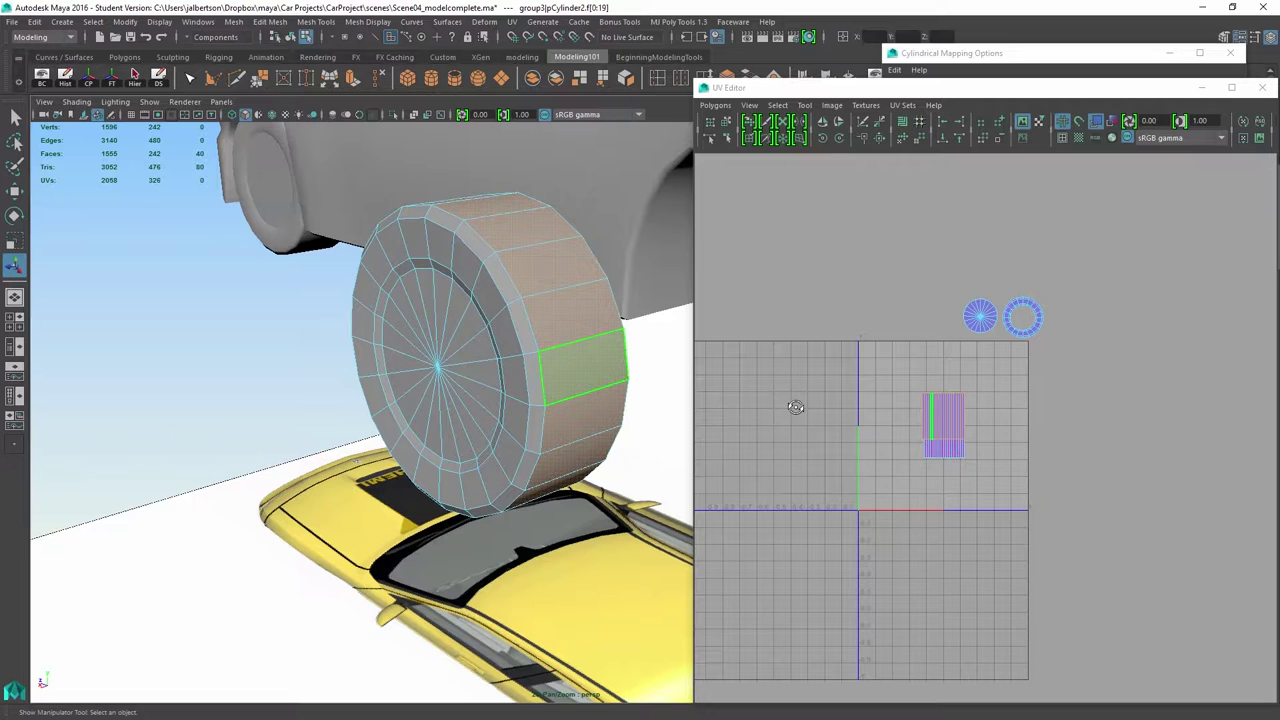
- Reapply a cylindrical projection to the selected tread faces of the rear wheel
left_click(511, 21)
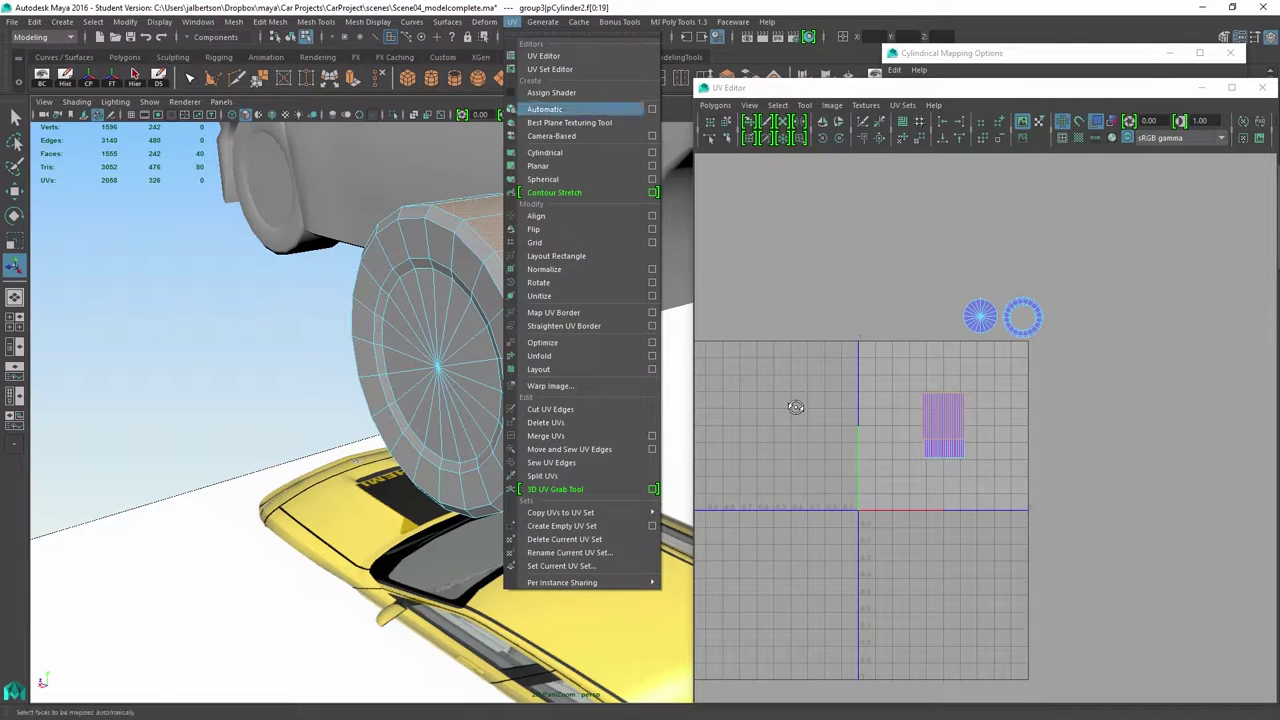
left_click(546, 153)
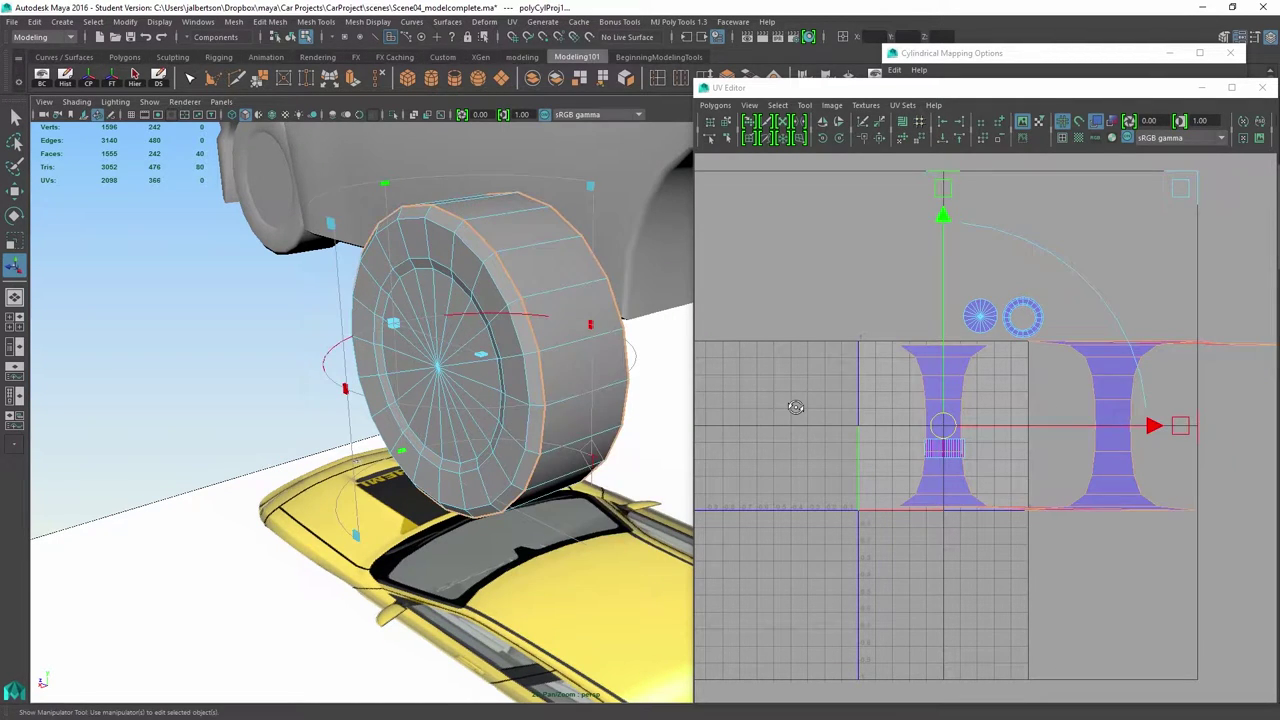
left_click_drag(562, 312, 416, 290, "alt")
right_click_drag(416, 290, 390, 290, "alt")
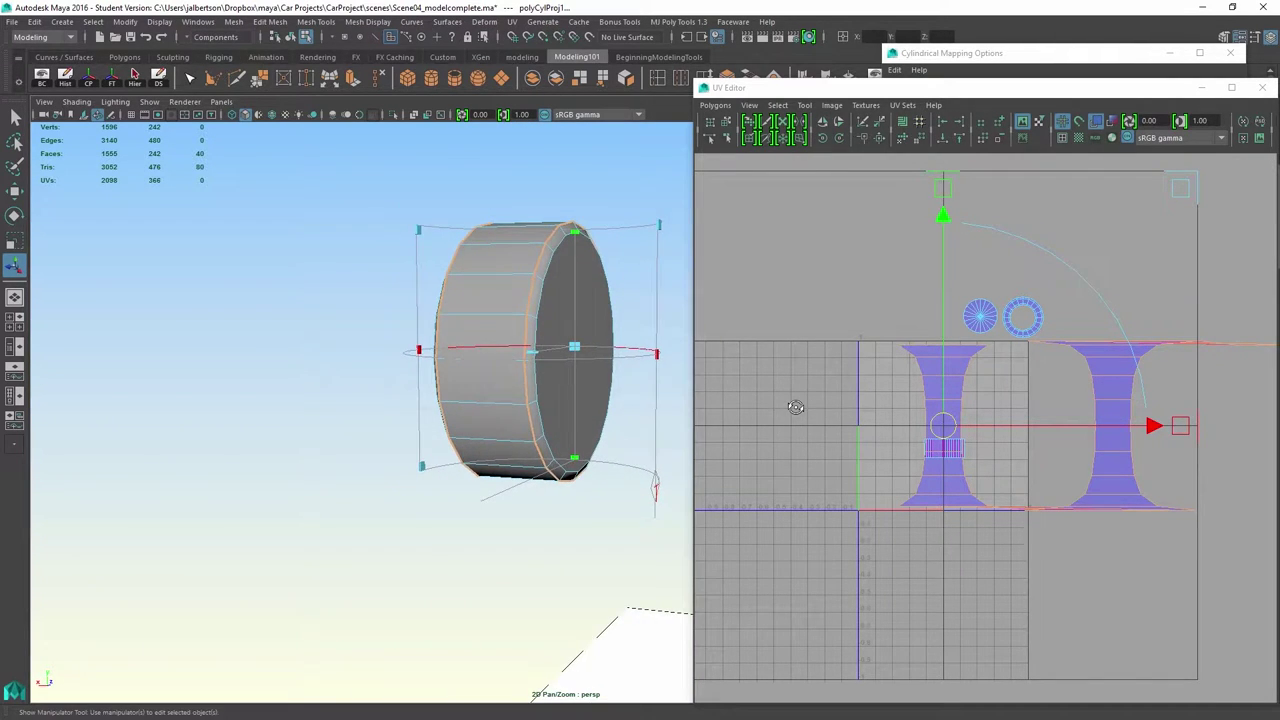
- Show the cylindrical projection's full transform handles, try moving the projection, and undo the trial change
middle_click_drag(490, 250, 396, 250, "alt")
left_click_drag(398, 215, 388, 248, "alt")
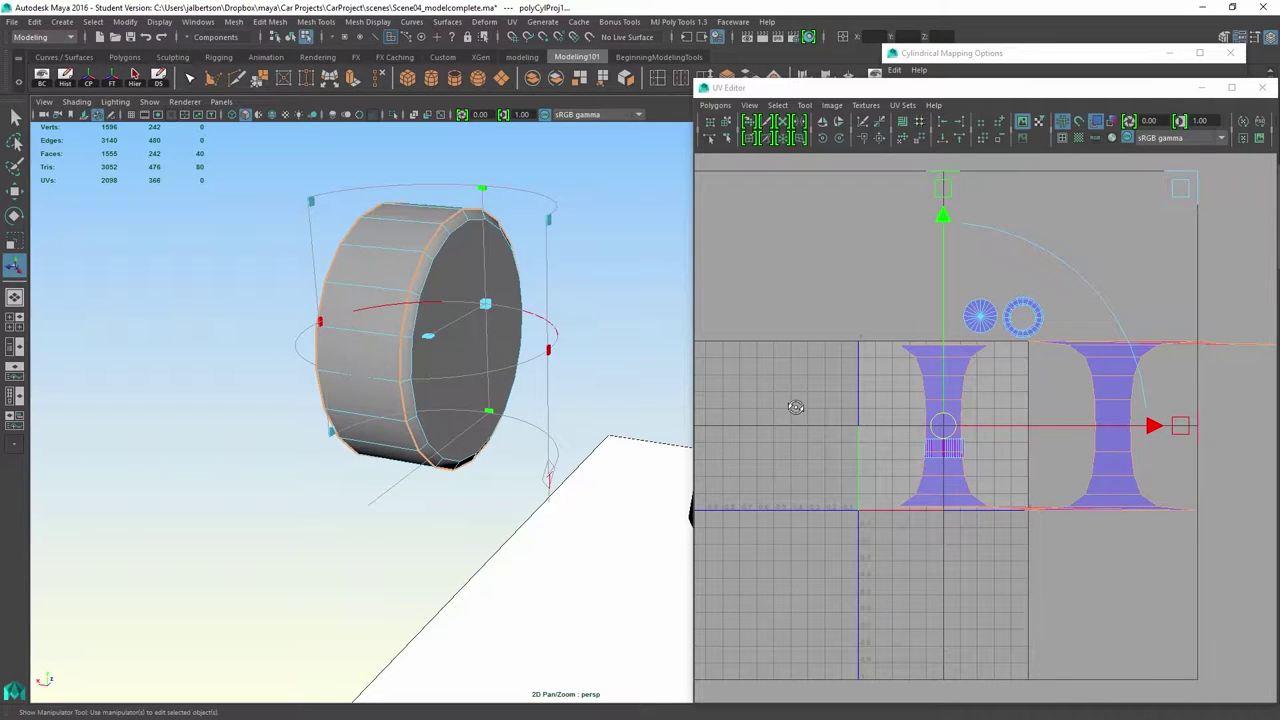
left_click_drag(398, 204, 384, 200, "alt")
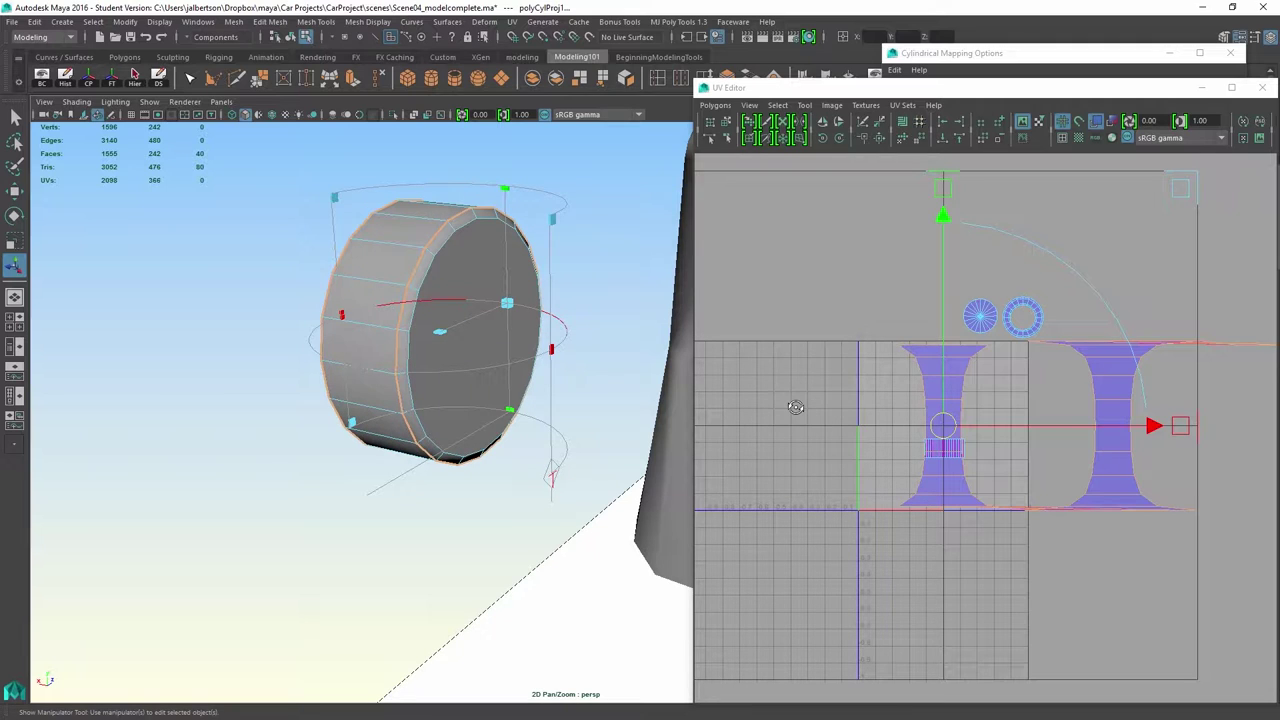
left_click(551, 479)
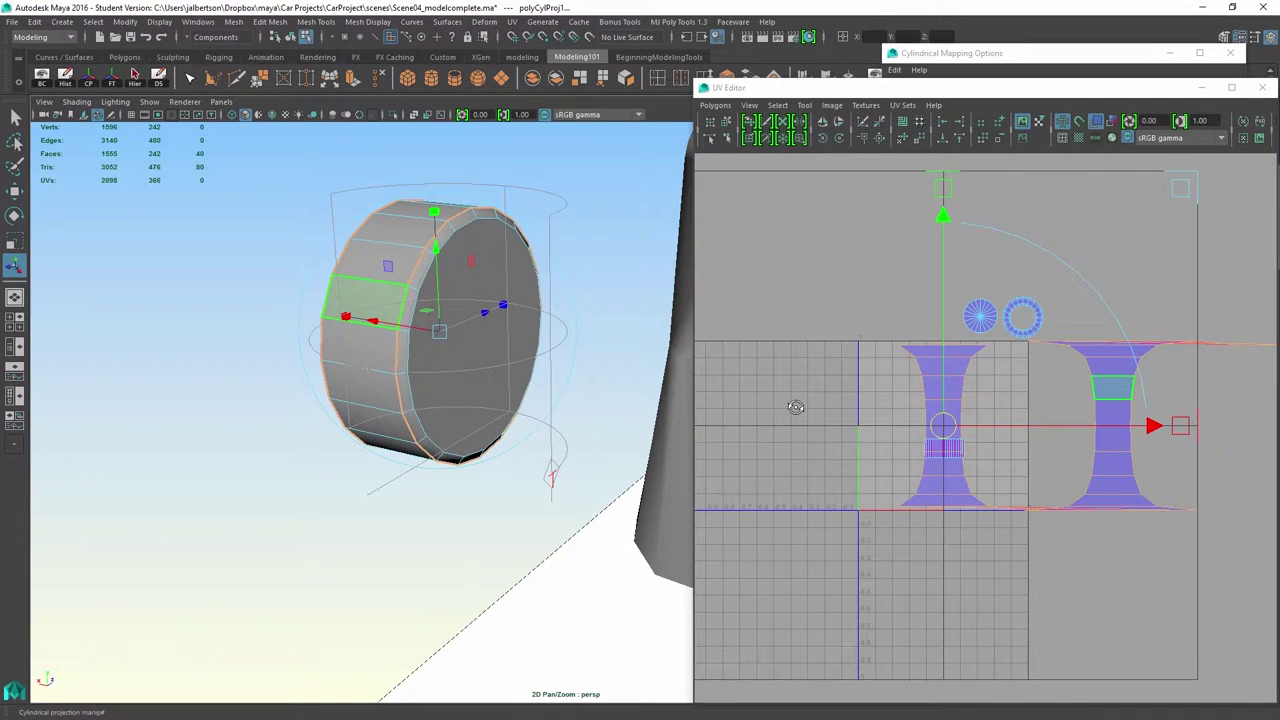
mouse_move(367, 294)
left_mouse_down("alt")
mouse_move(344, 297)
mouse_move(374, 311)
left_mouse_up("alt")
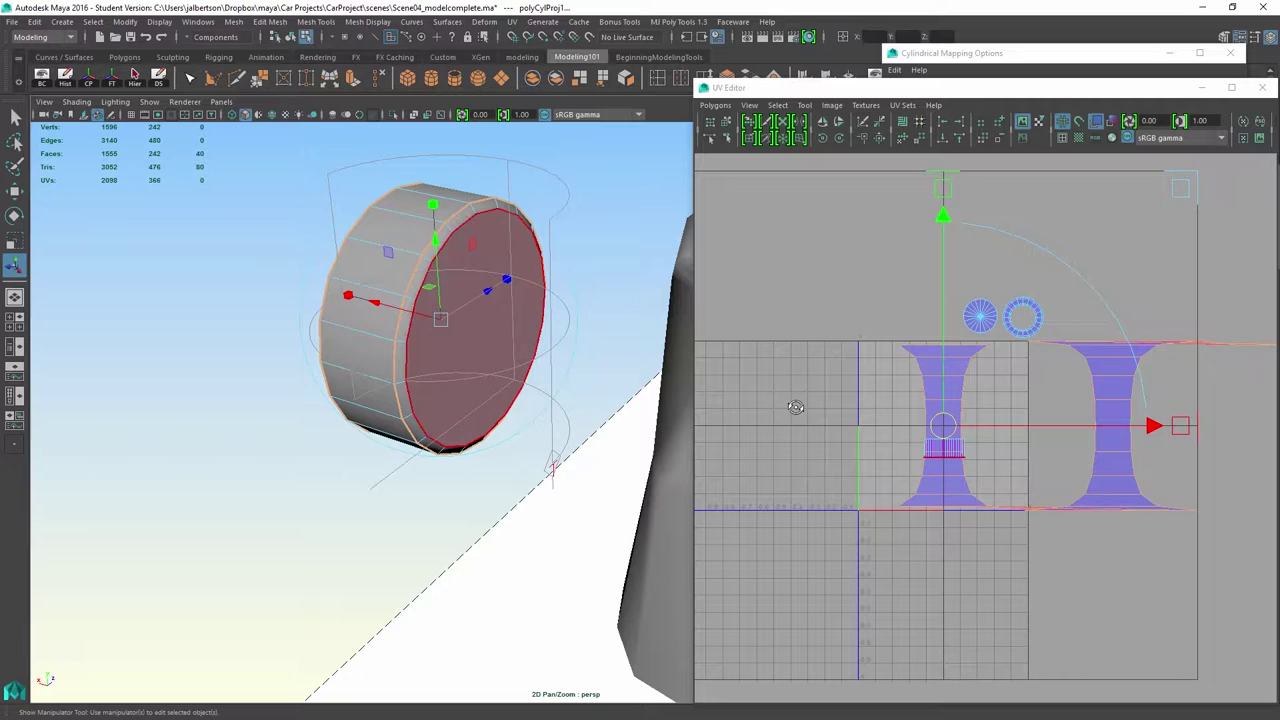
left_click_drag(433, 204, 468, 301)
key("ctrl+z")
key("ctrl+z")
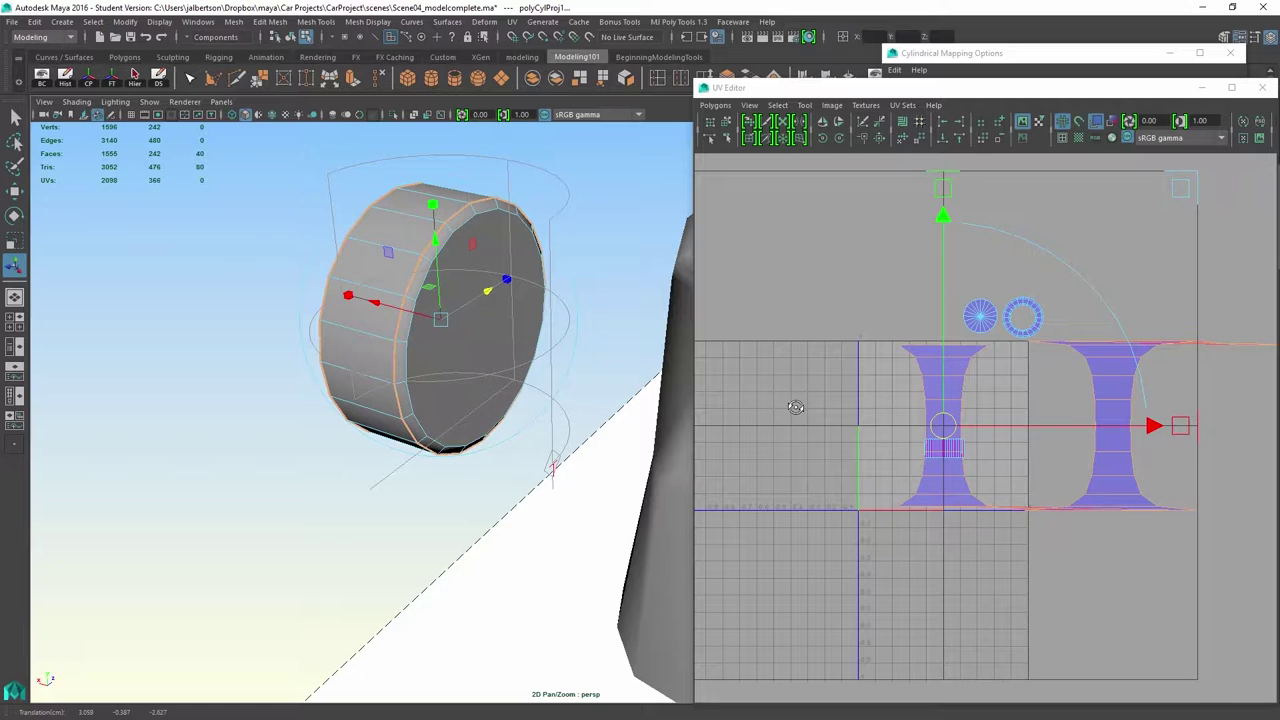
- Rotate the cylindrical projection about 90 degrees so the tread unrolls into a straight horizontal strip
left_click_drag(510, 330, 433, 375, "alt")
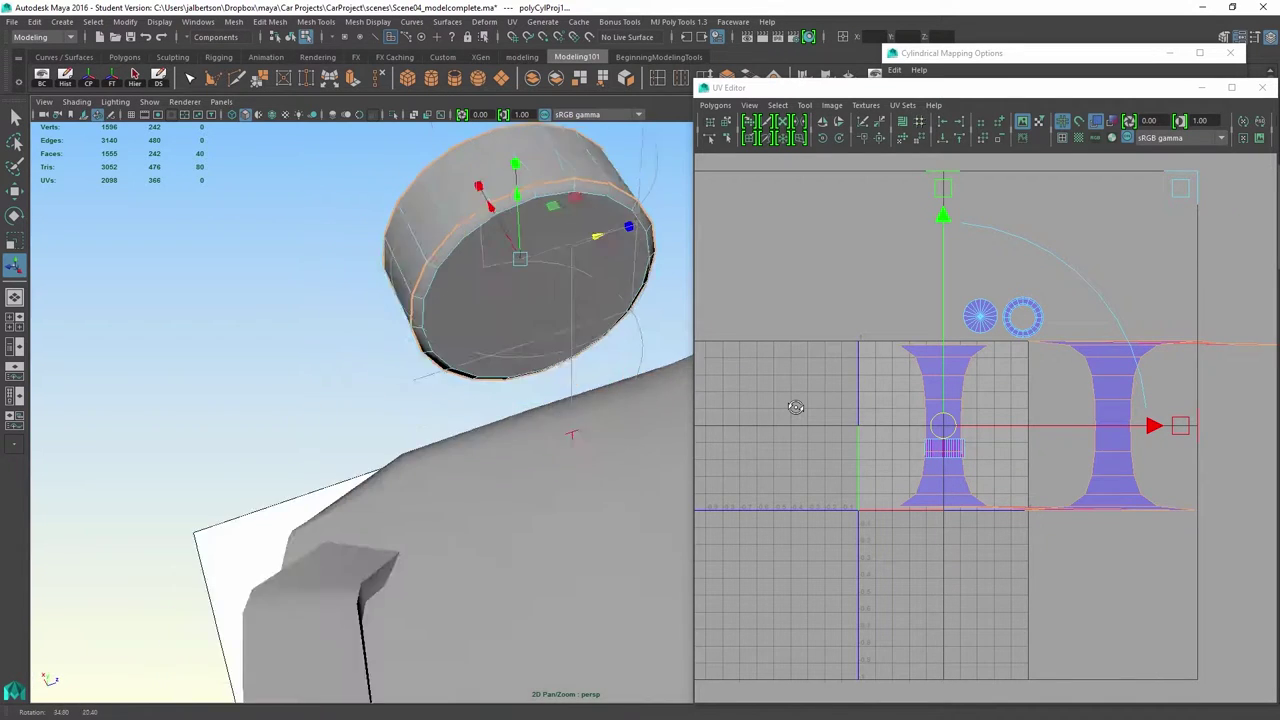
left_click_drag(572, 434, 579, 410, "alt")
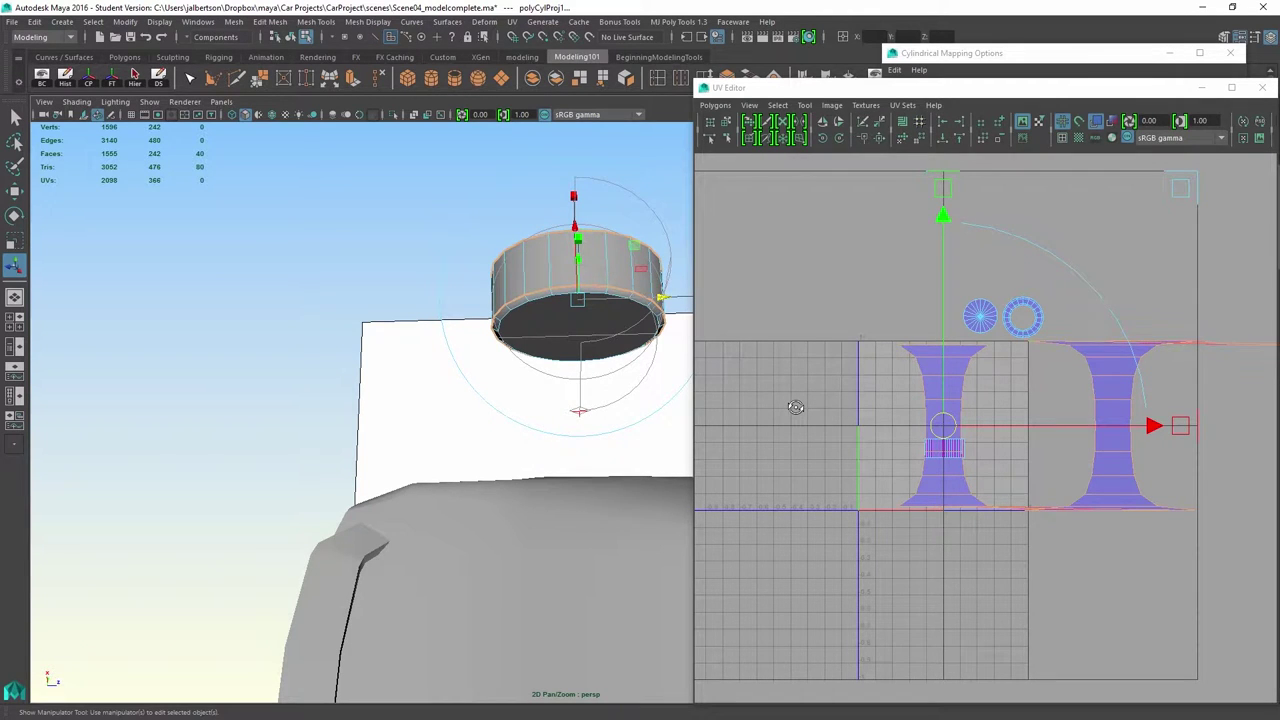
mouse_move(531, 271)
left_mouse_down("alt")
mouse_move(640, 225)
mouse_move(688, 130)
mouse_move(763, 65)
left_mouse_up("alt")
scroll(485, 330, "up", 2)
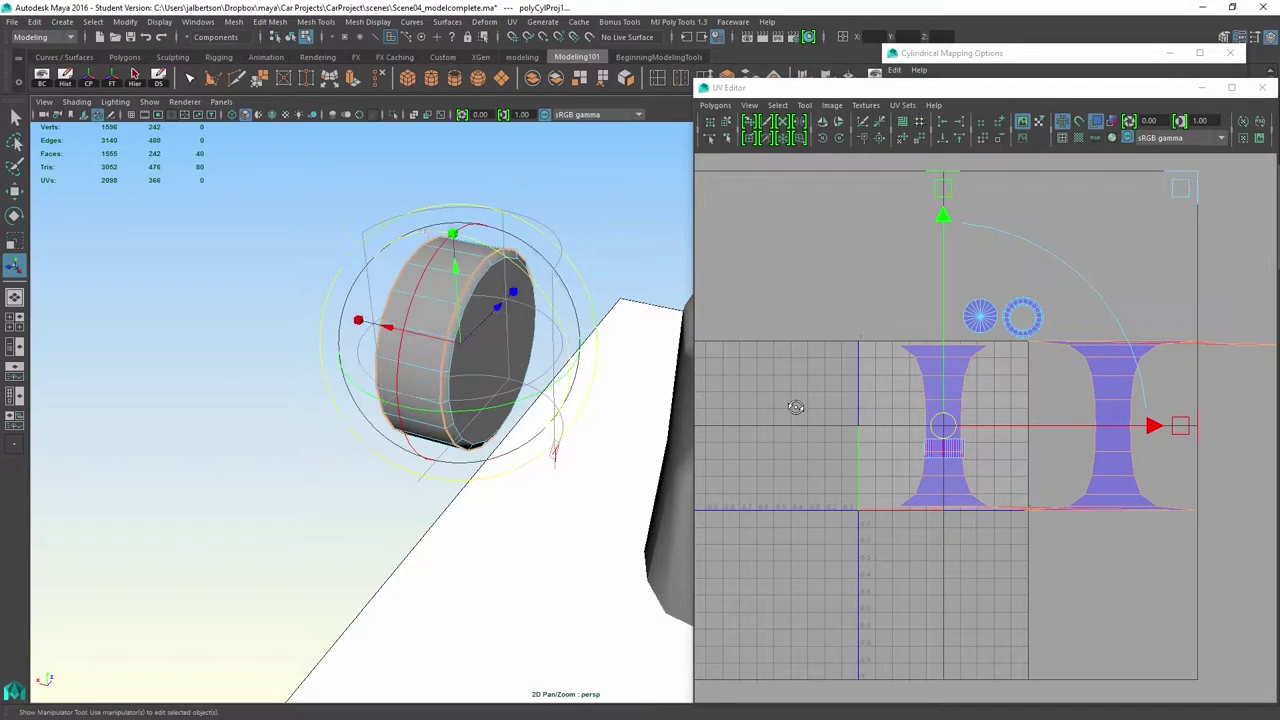
mouse_move(428, 232)
left_mouse_down()
mouse_move(362, 282)
mouse_move(410, 320)
mouse_move(500, 350)
mouse_move(575, 350)
mouse_move(600, 335)
left_mouse_up()
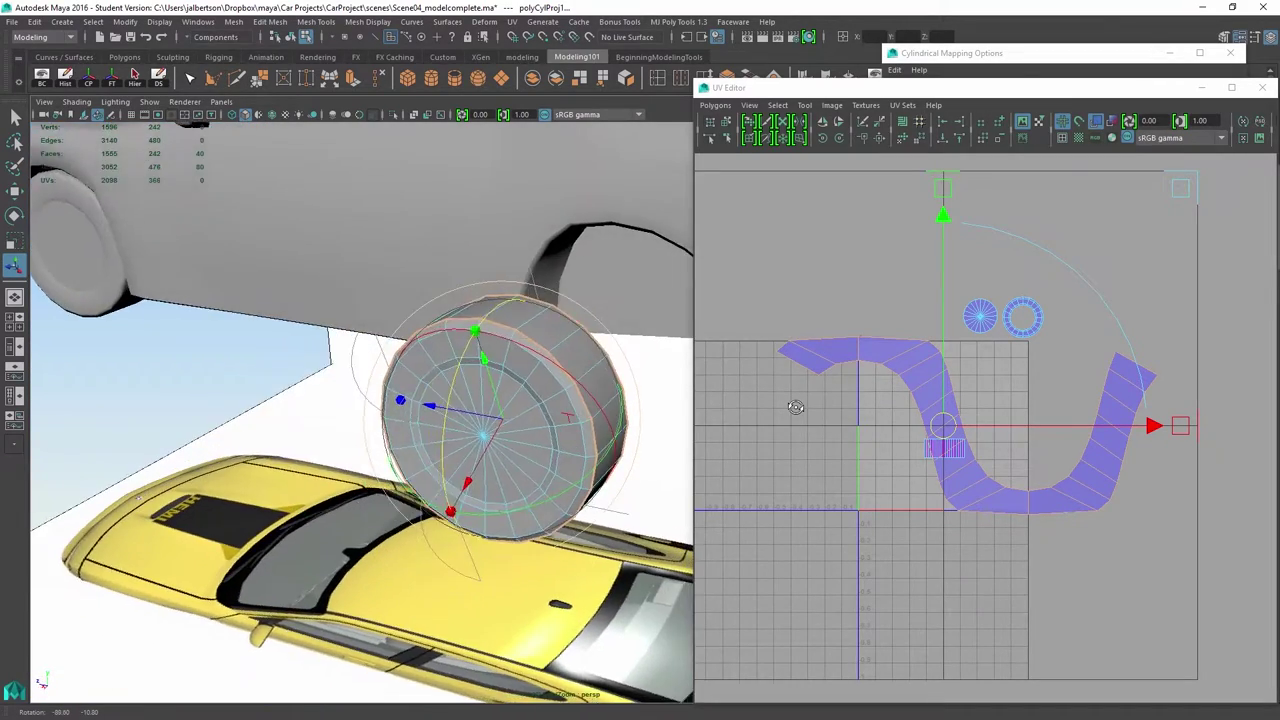
mouse_move(420, 302)
left_mouse_down()
mouse_move(350, 390)
mouse_move(338, 452)
left_mouse_up()
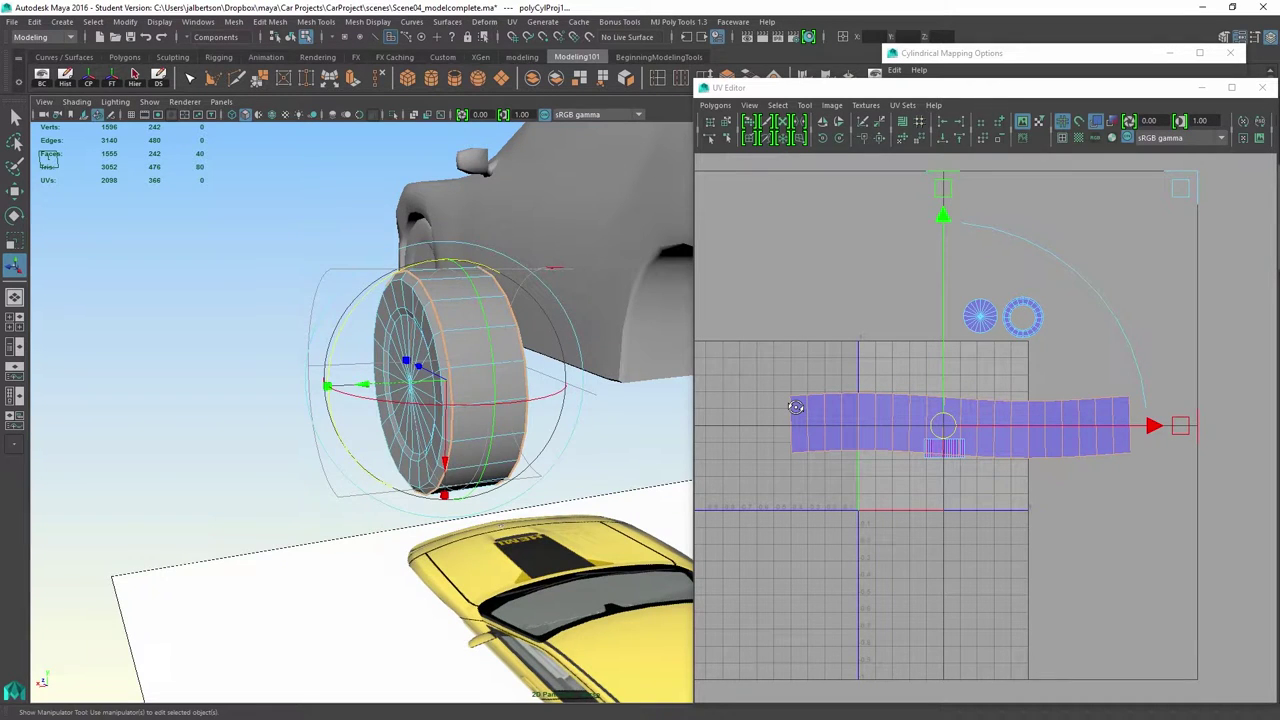
left_click_drag(341, 325, 339, 327)
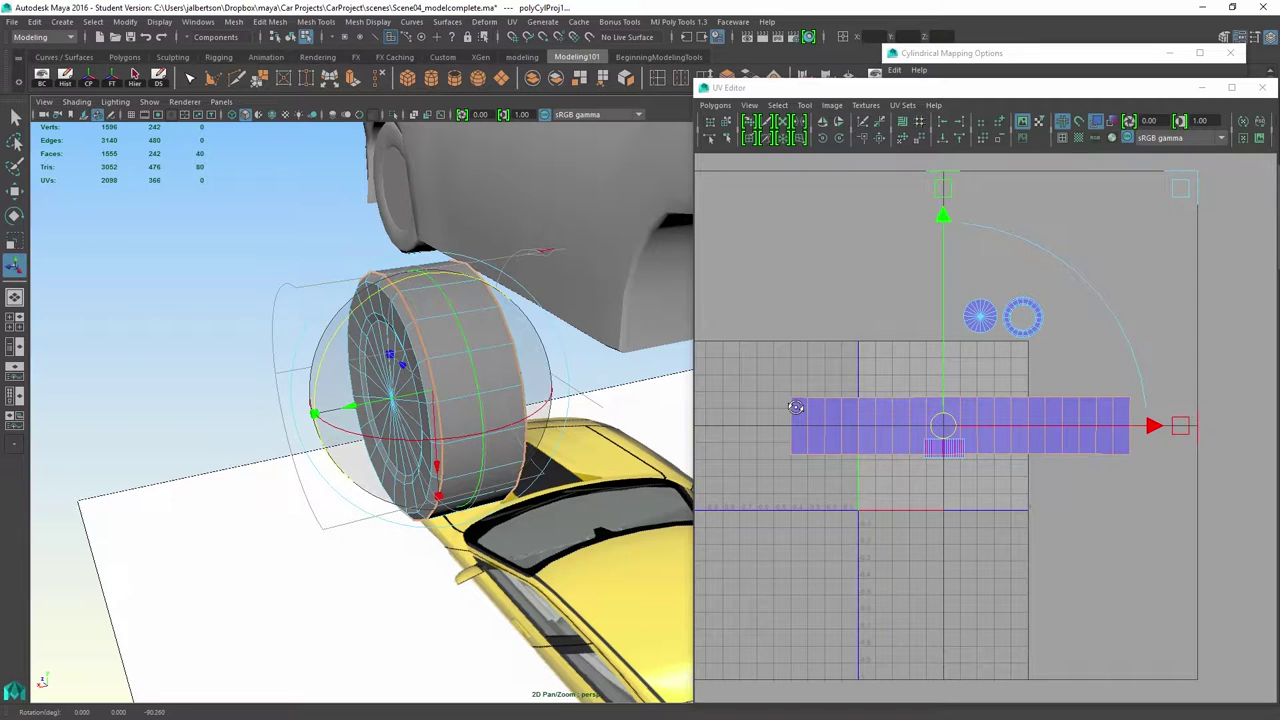
- Leave the projection manipulator and select the rear wheel as an object to show all its UV shells
scroll(795, 407, "up", 1)
left_click_drag(430, 400, 478, 412, "alt")
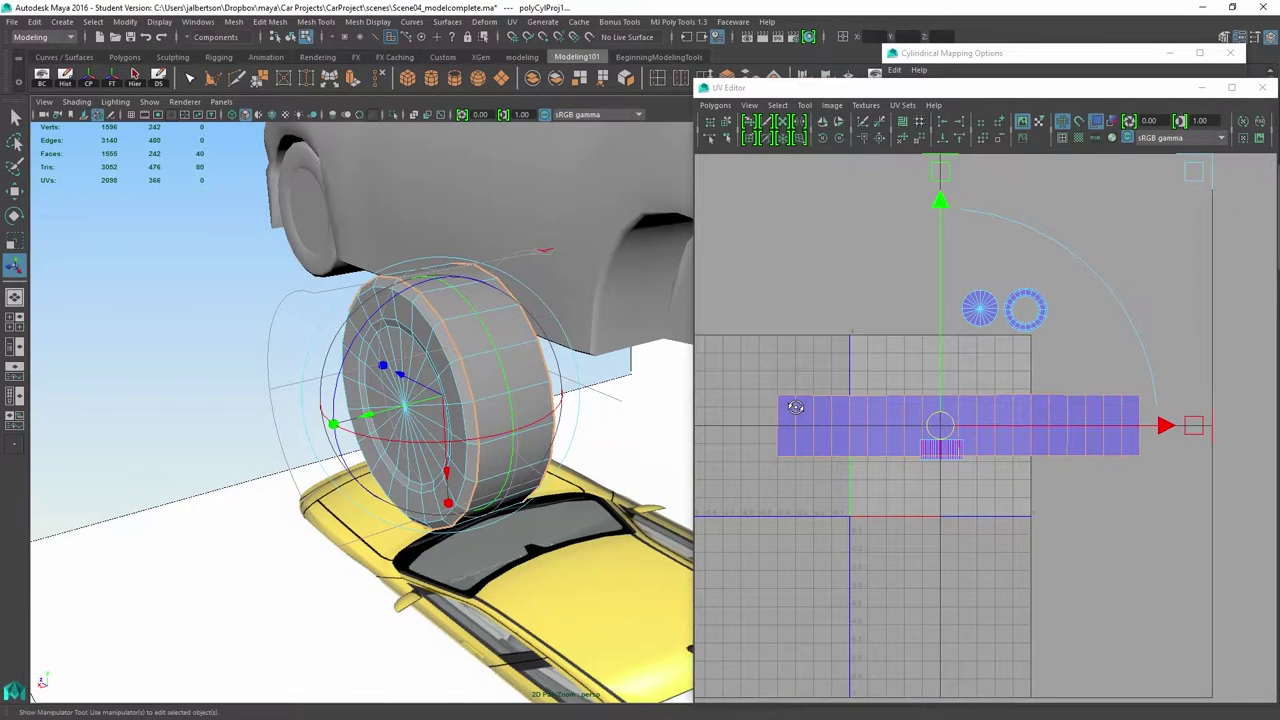
mouse_move(795, 407)
right_mouse_down("alt")
mouse_move(823, 407)
mouse_move(806, 407)
right_mouse_up("alt")
left_click_drag(460, 400, 365, 388, "alt")
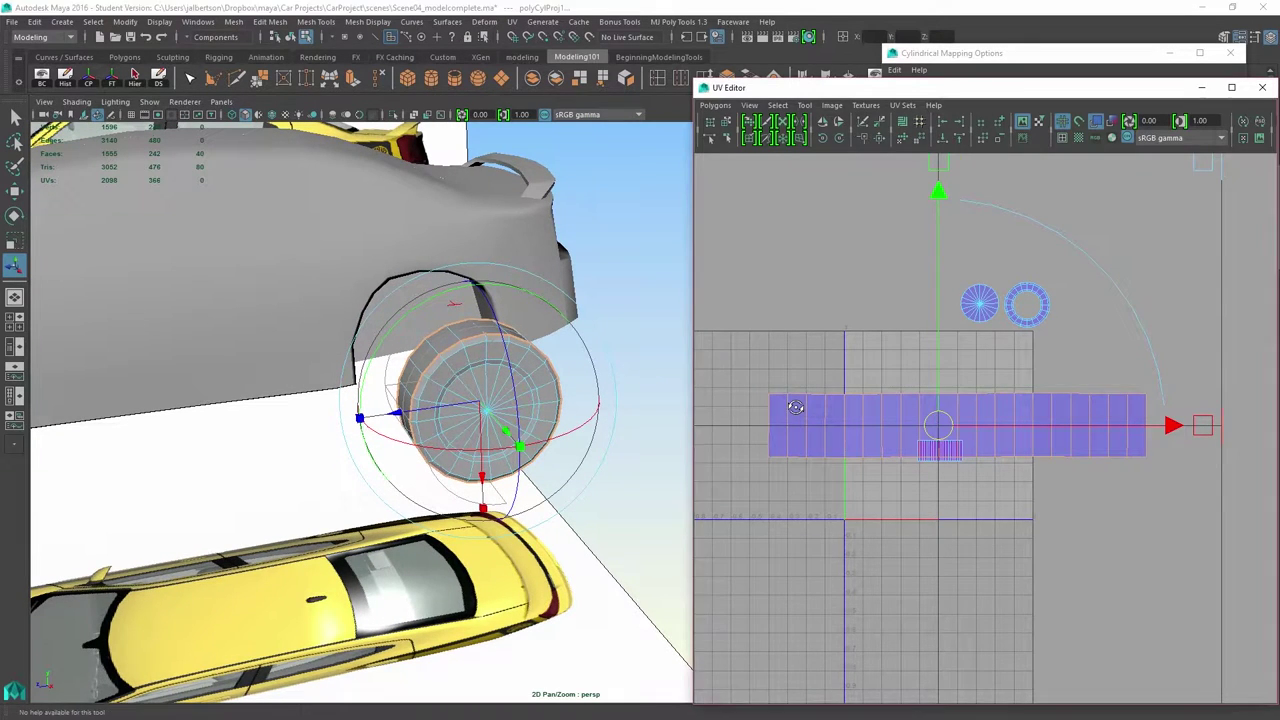
scroll(795, 407, "down", 2)
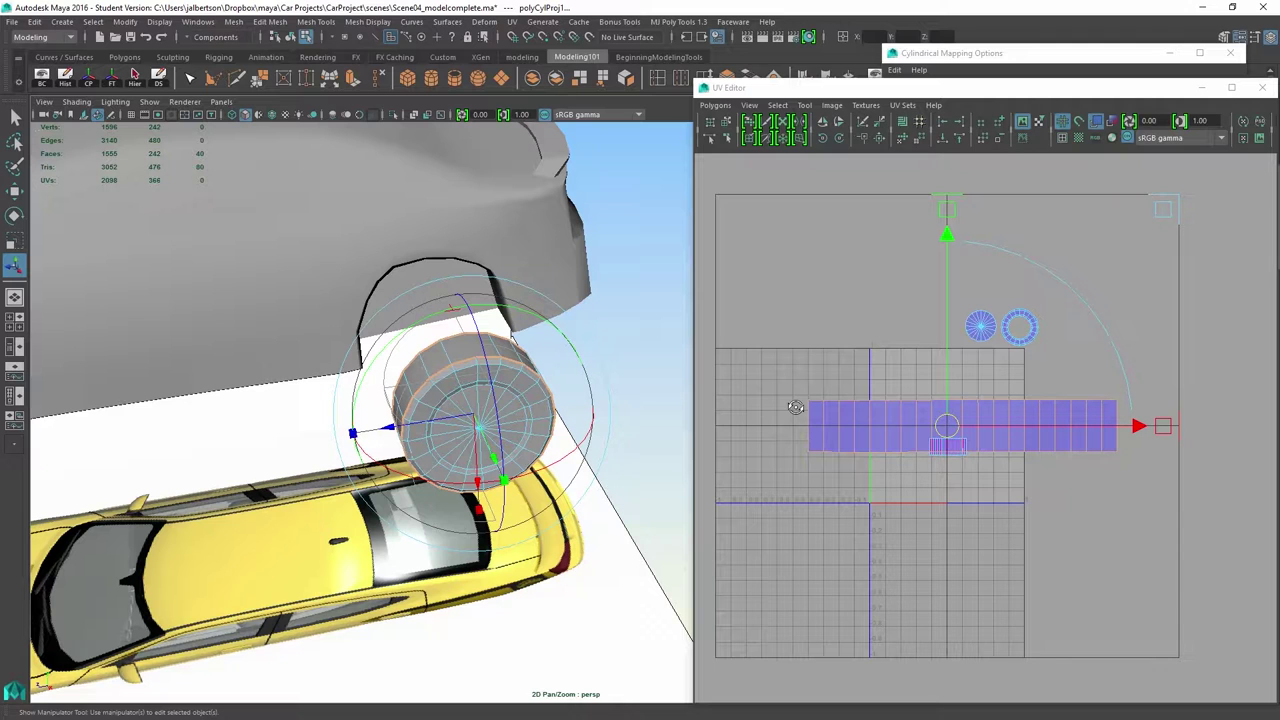
scroll(486, 400, "down", 2)
key("q")
right_click_drag(486, 323, 548, 302)
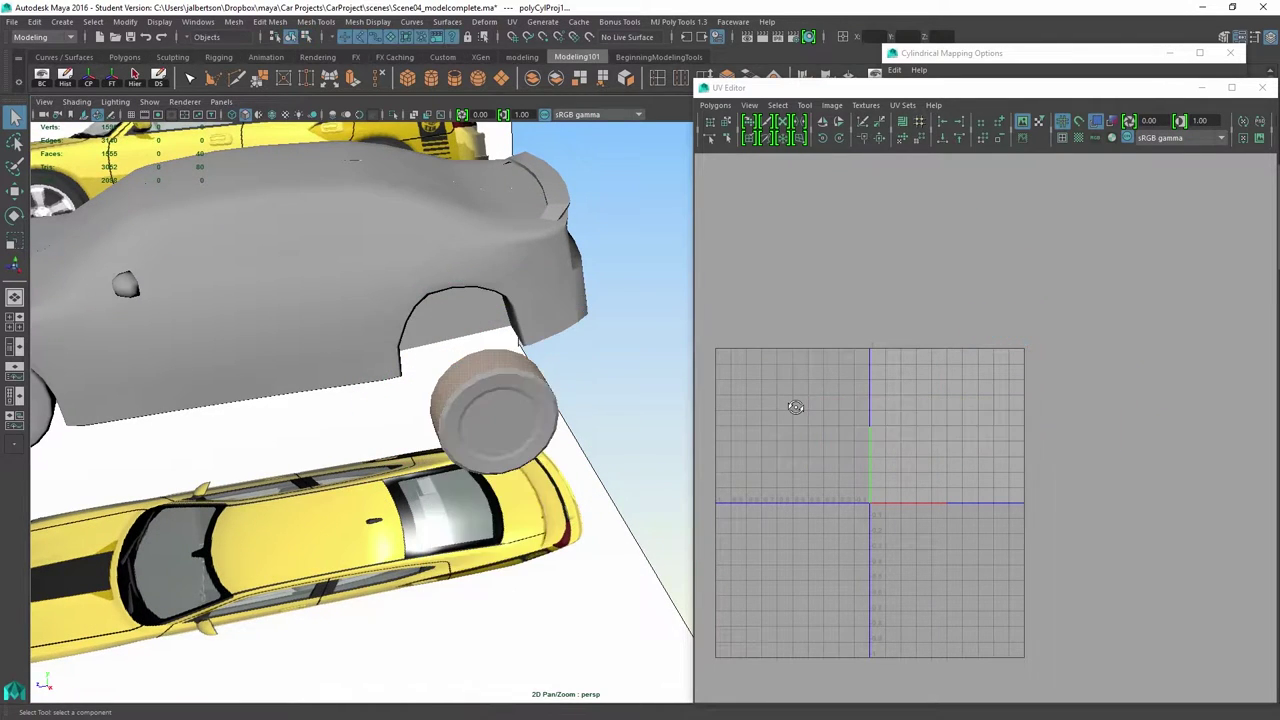
left_click(494, 410)
left_click_drag(494, 410, 522, 408, "alt")
left_click(795, 407)
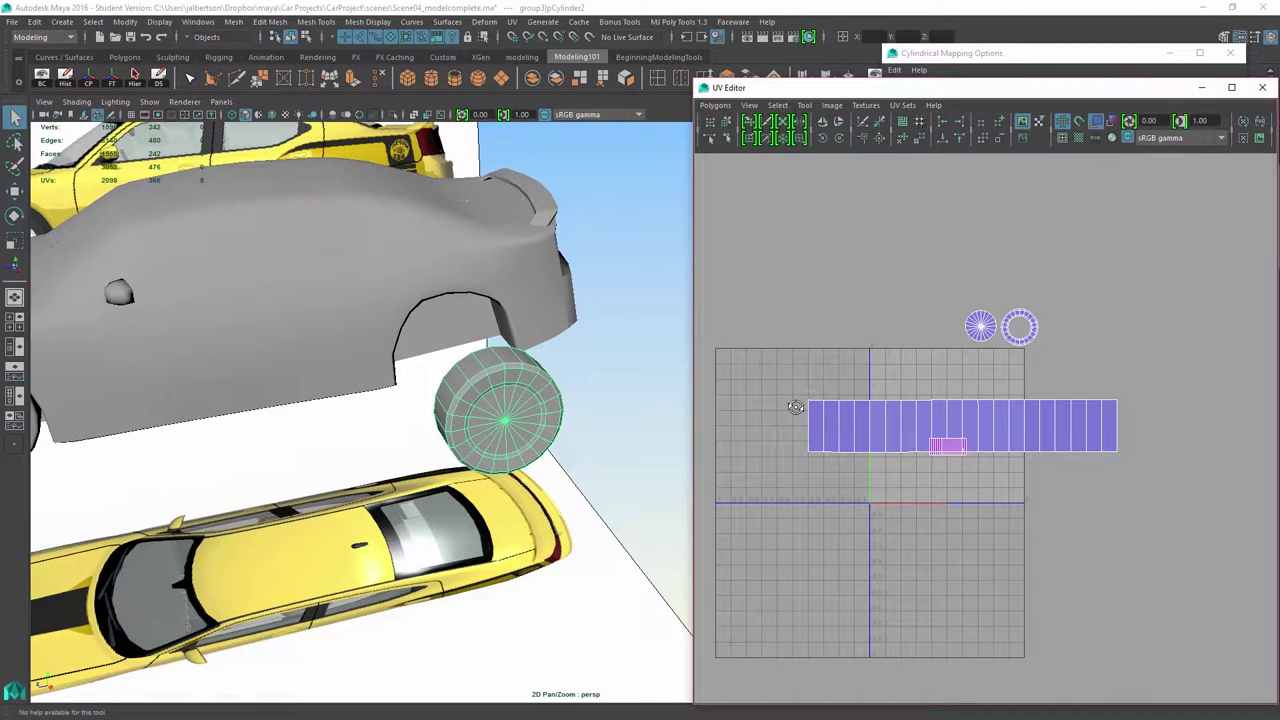
- Select the tread strip's UVs and move the strip above the two small round shells, outside the grid
left_click(810, 403)
right_click_drag(795, 407, 868, 390)
key("w")
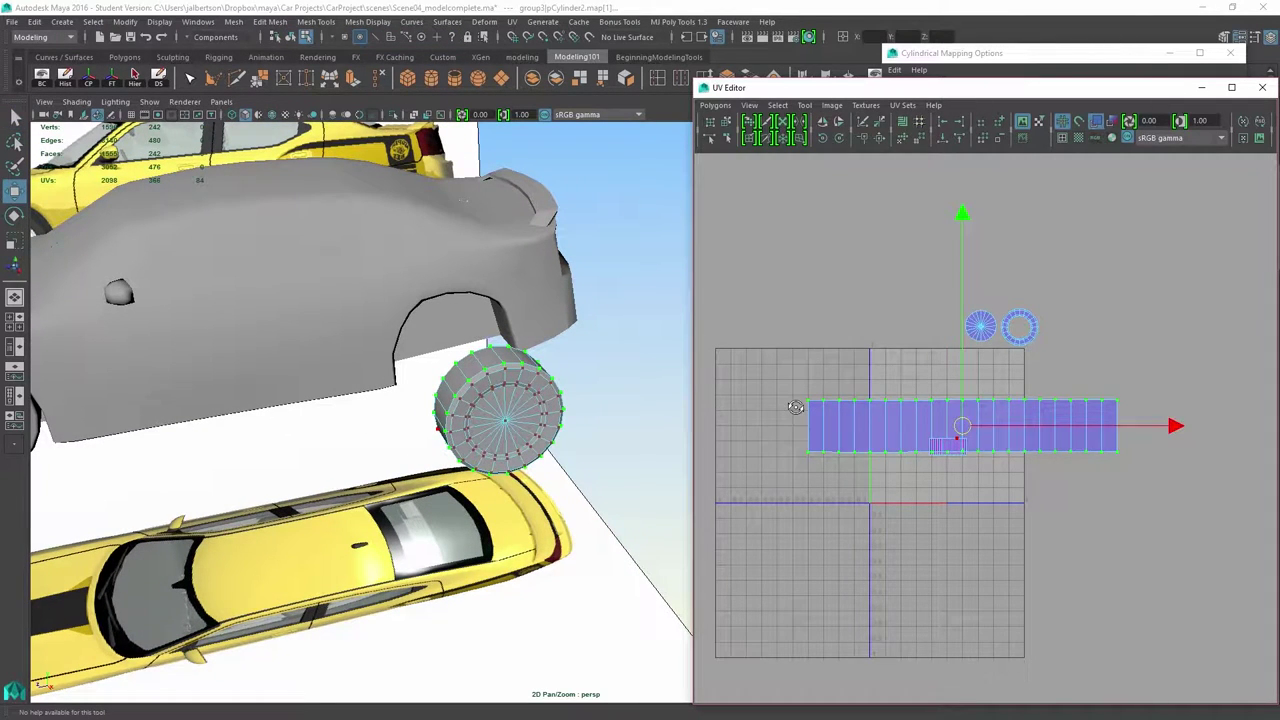
left_click_drag(962, 426, 999, 267)
- Select the faces of the wheel's flat inner side and apply a planar projection to them
right_click_drag(940, 389, 940, 425)
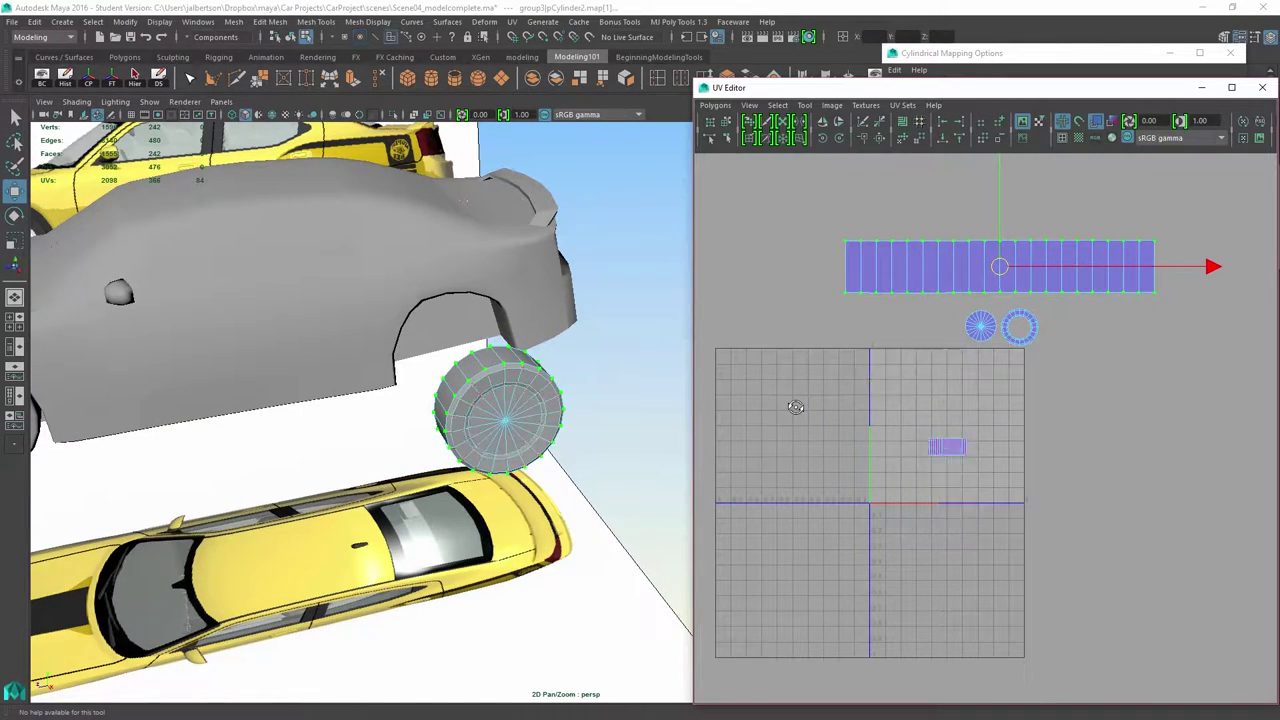
key("f")
mouse_move(514, 471)
left_mouse_down("alt")
mouse_move(689, 441)
mouse_move(789, 371)
mouse_move(787, 398)
left_mouse_up("alt")
scroll(560, 430, "down", 2)
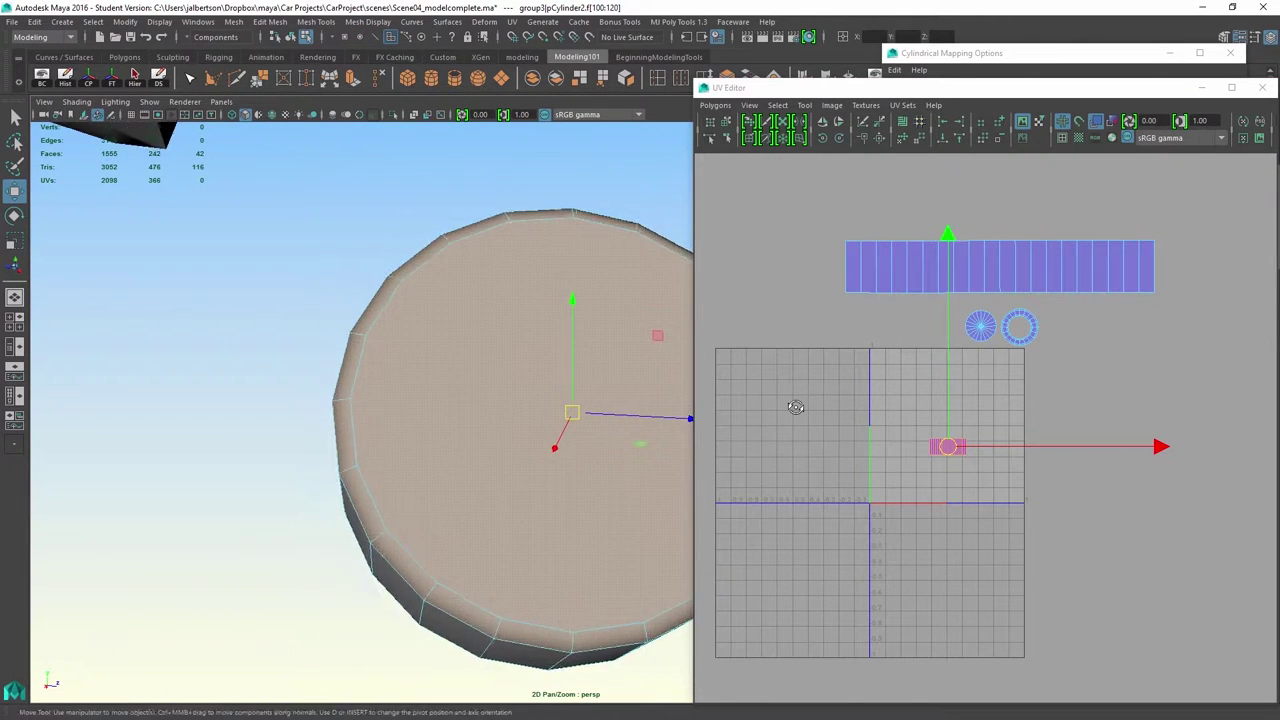
left_click_drag(520, 440, 640, 442, "alt")
scroll(640, 442, "down", 1)
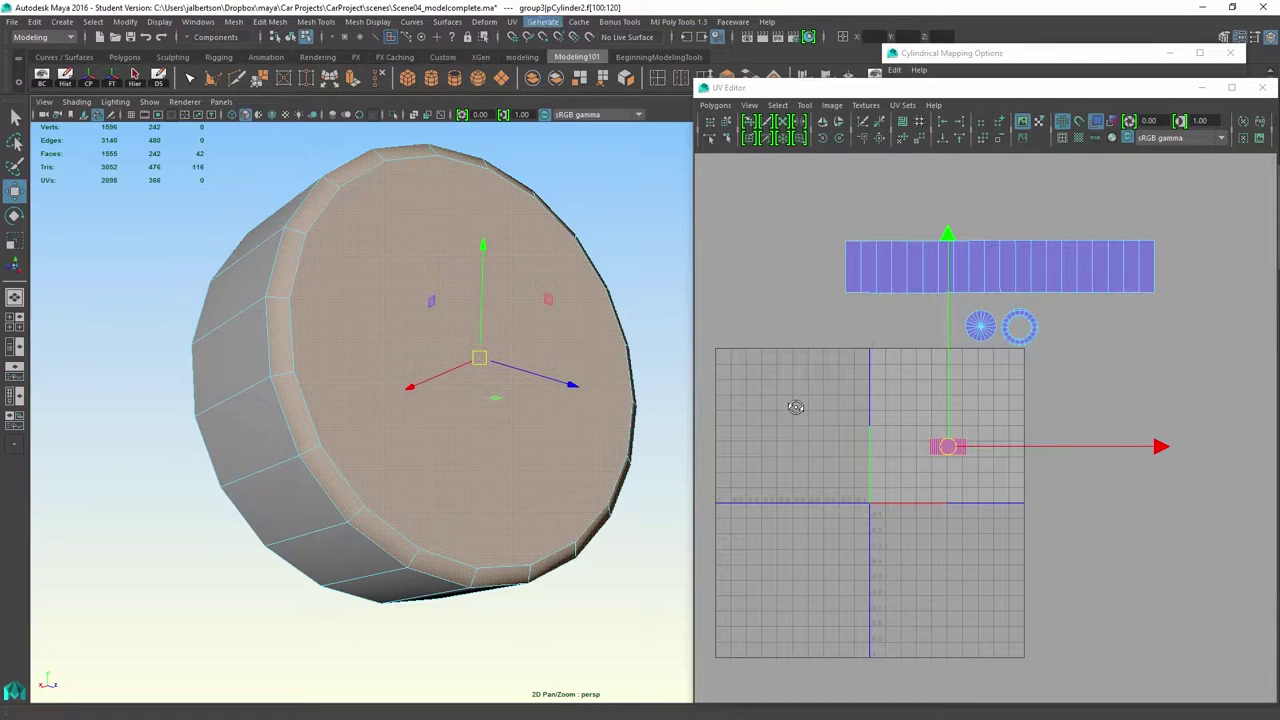
left_click(512, 22)
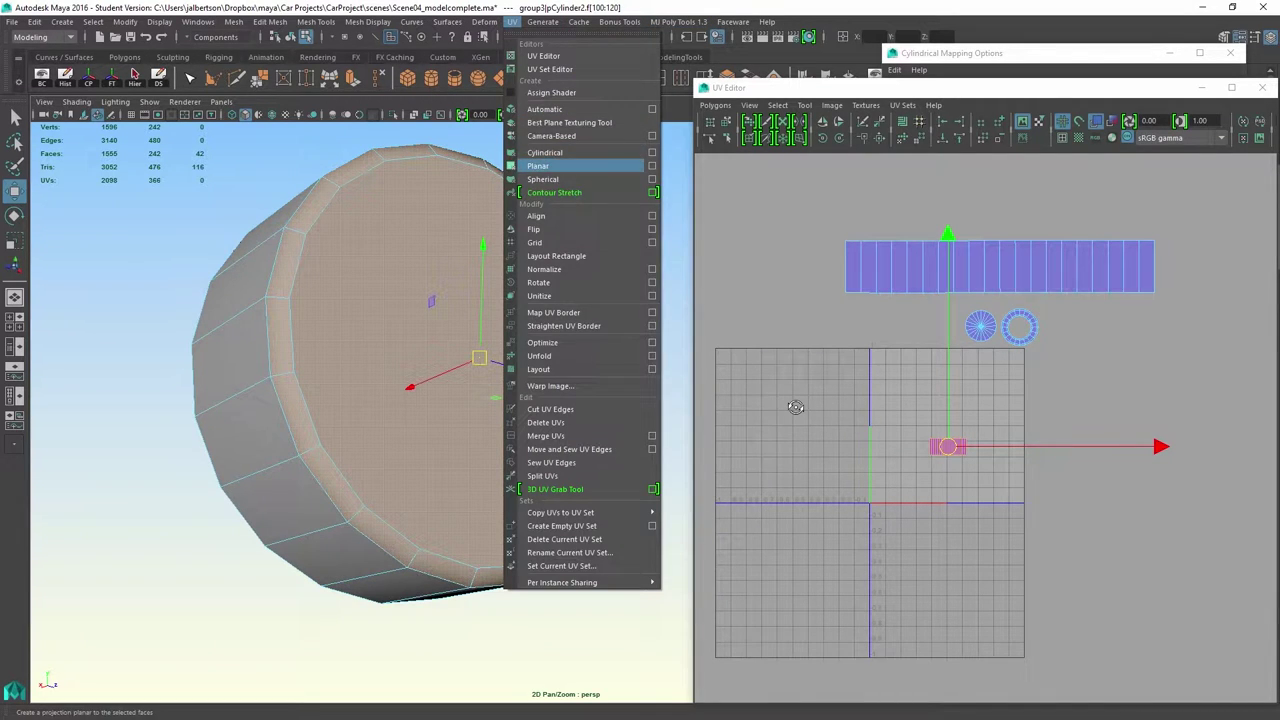
left_click(538, 165)
- Select the UVs of the flat inner side's shell, scale it down, and place it beside the small round shells
right_click(926, 439)
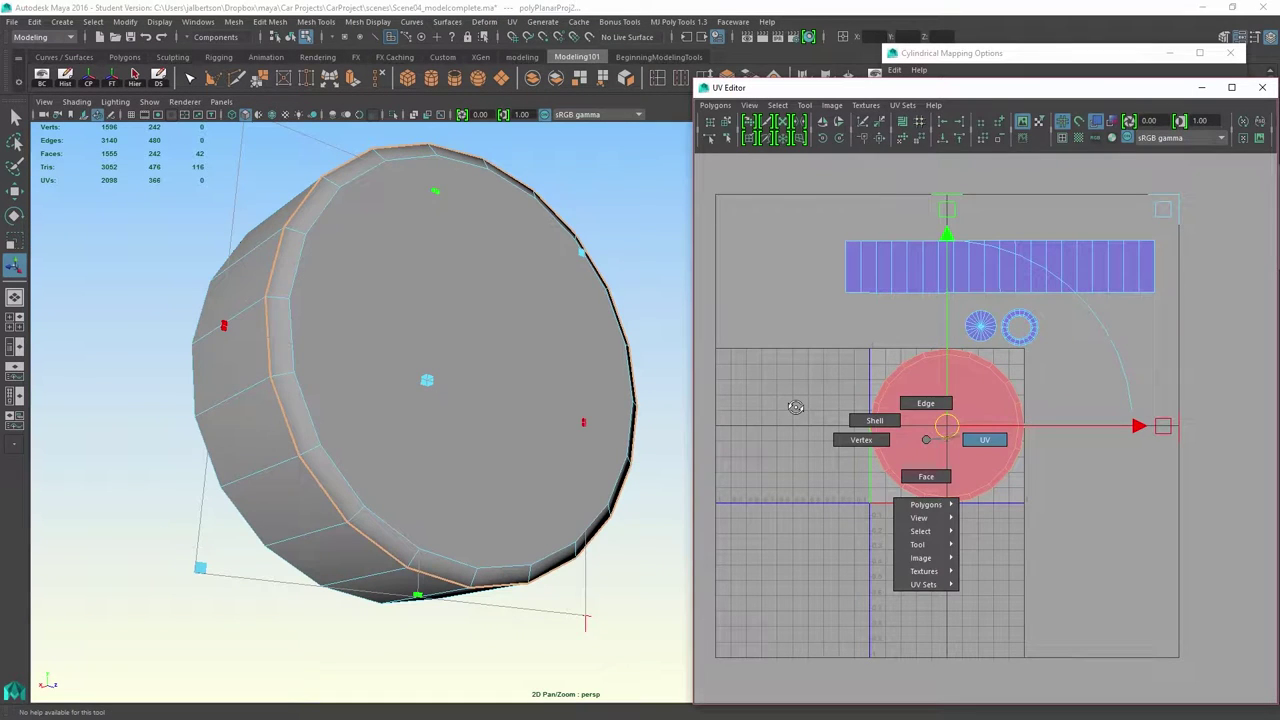
right_click_drag(926, 439, 985, 440)
left_click_drag(1077, 510, 860, 346)
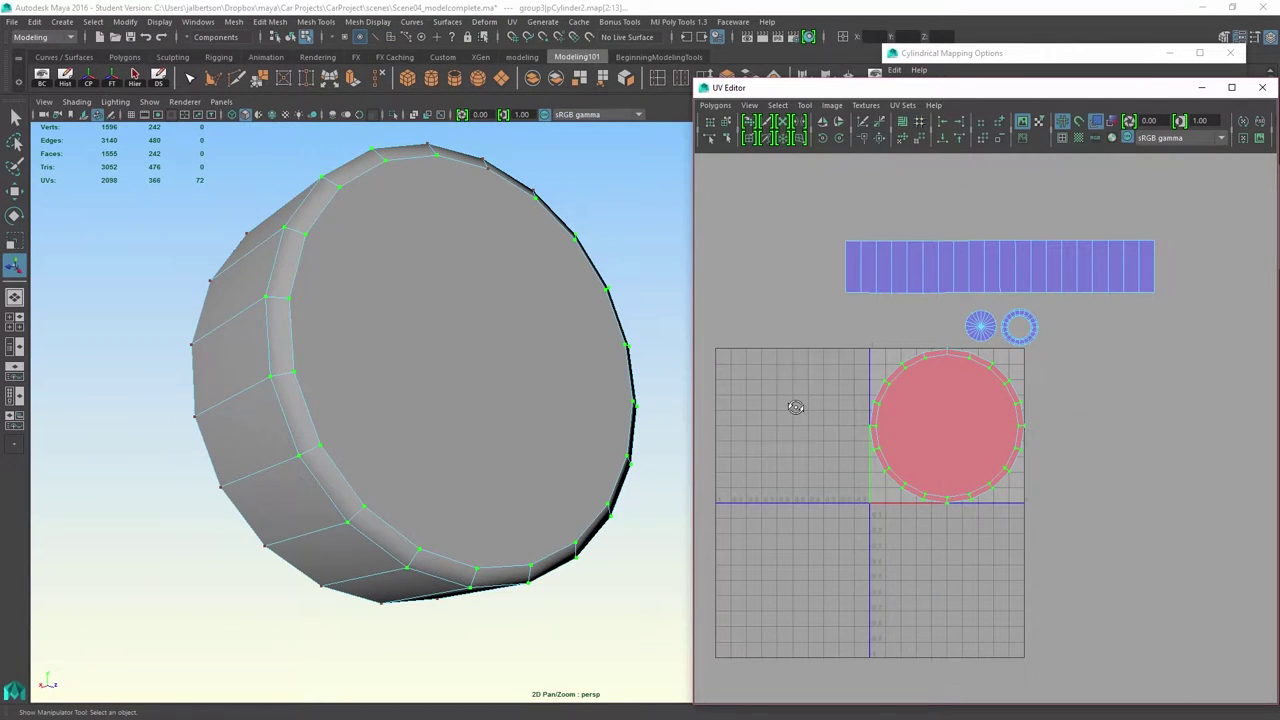
key("e")
key("r")
left_click_drag(947, 426, 888, 329)
key("w")
key("r")
key("w")
key("r")
key("w")
key("r")
key("w")
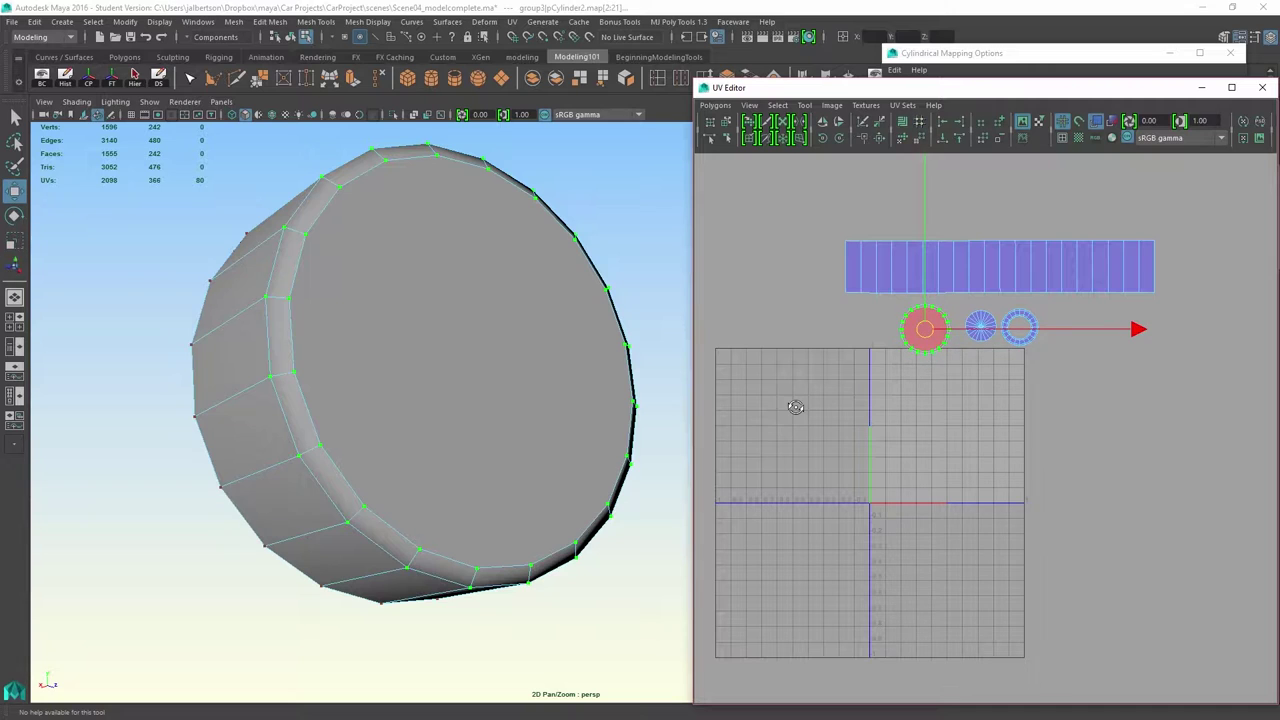
- Select the whole rear wheel and apply automatic UV mapping to it
left_click_drag(220, 370, 610, 432, "alt")
right_click_drag(500, 415, 600, 420, "alt")
left_click_drag(600, 420, 574, 323, "alt")
right_click_drag(574, 323, 640, 302)
left_click(620, 385)
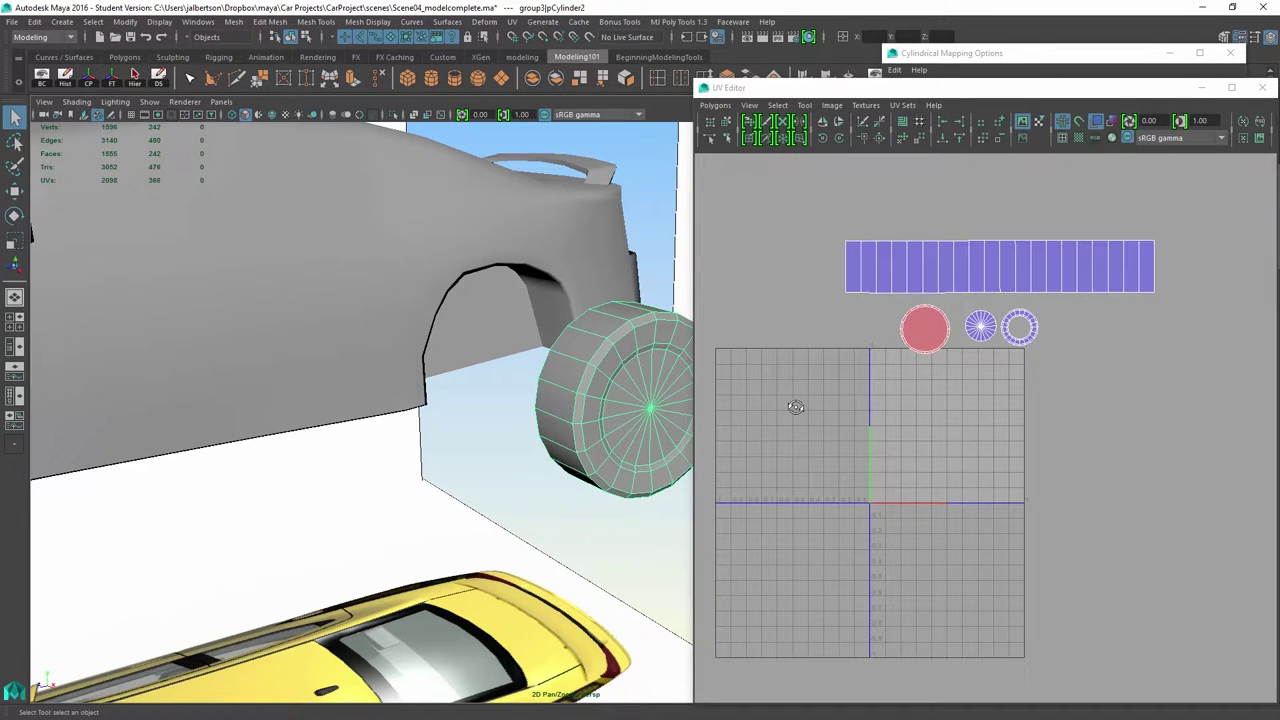
middle_click_drag(620, 390, 380, 394, "alt")
left_click(512, 22)
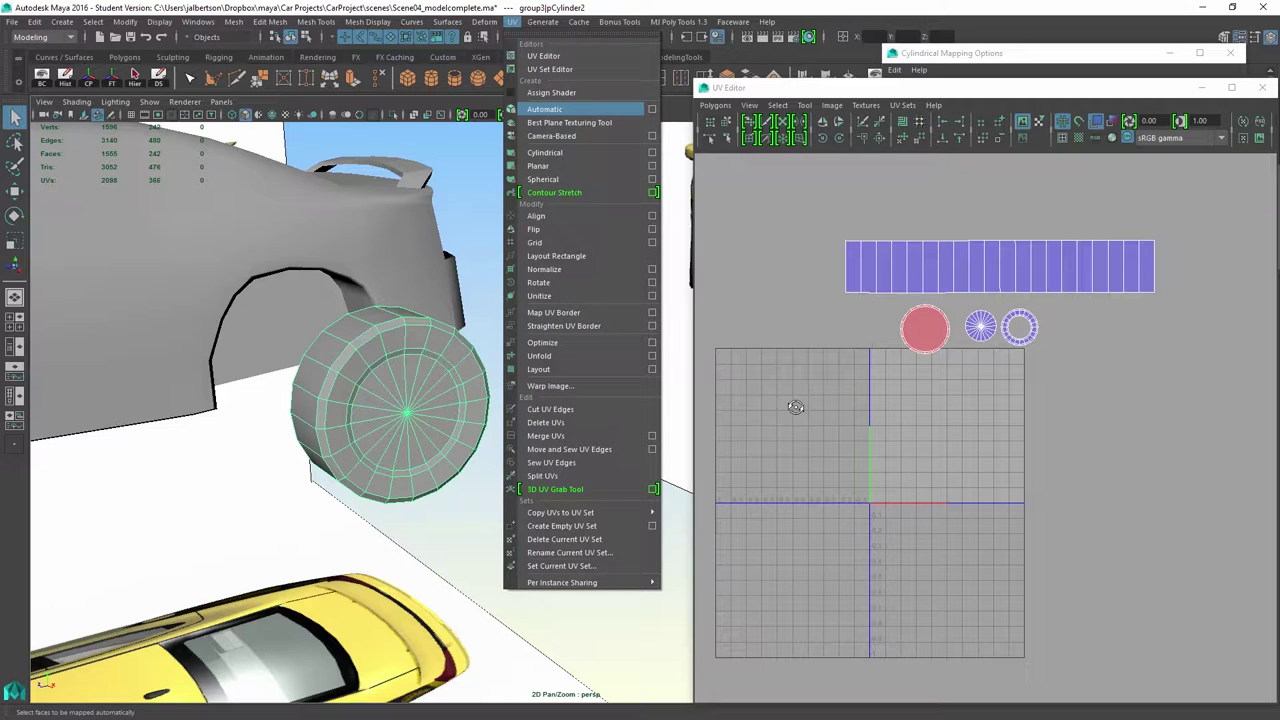
left_click(545, 109)
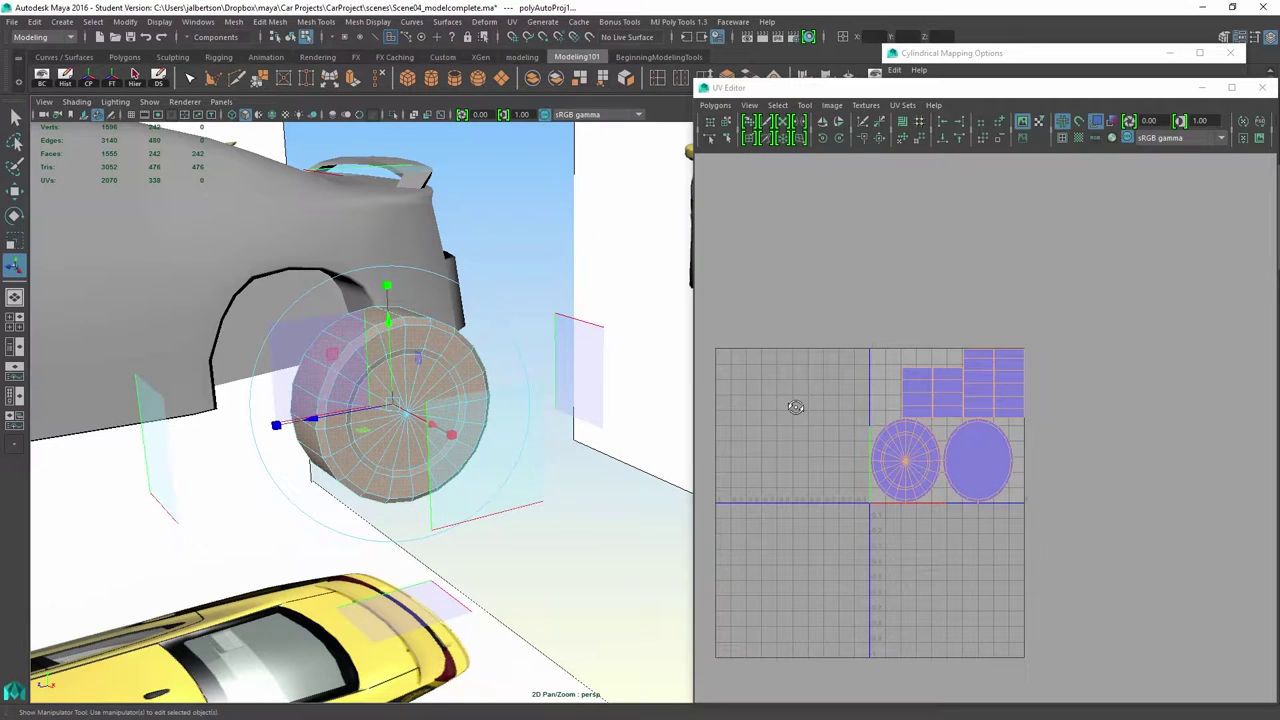
- Select the UVs of both oval side shells and scale them down vertically until they are circular
middle_click_drag(796, 407, 827, 369, "alt")
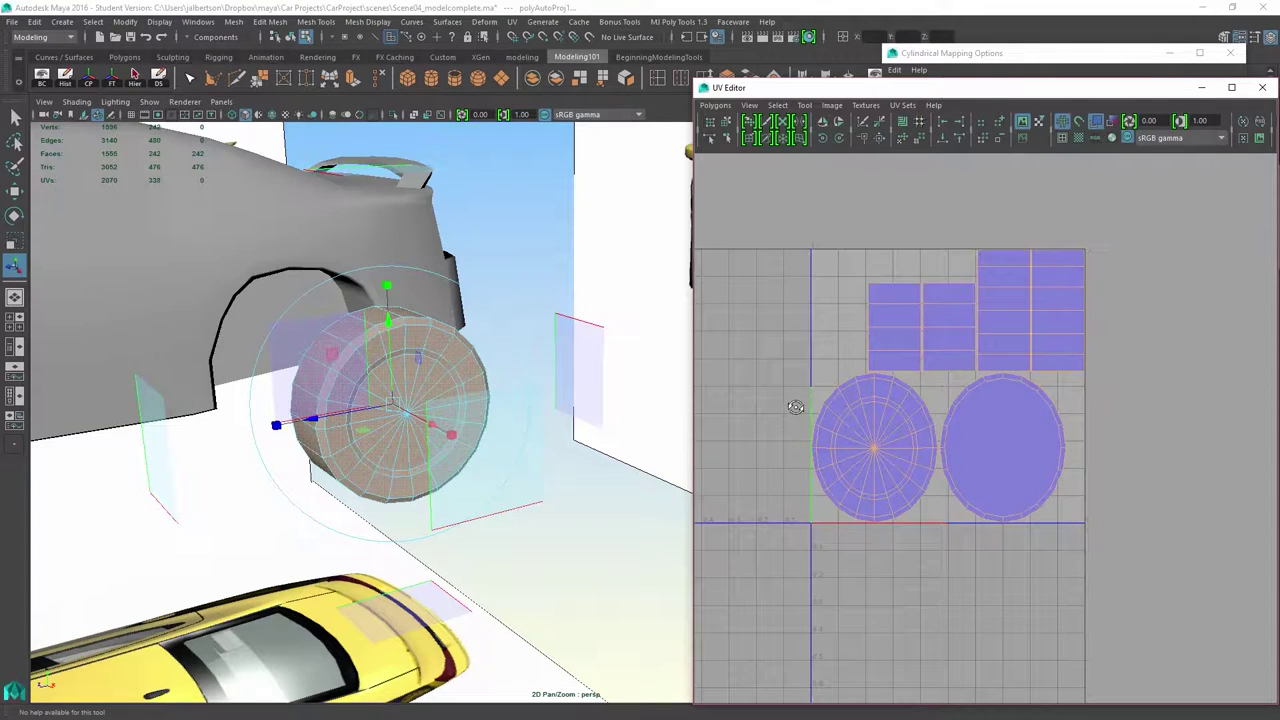
right_click(796, 407)
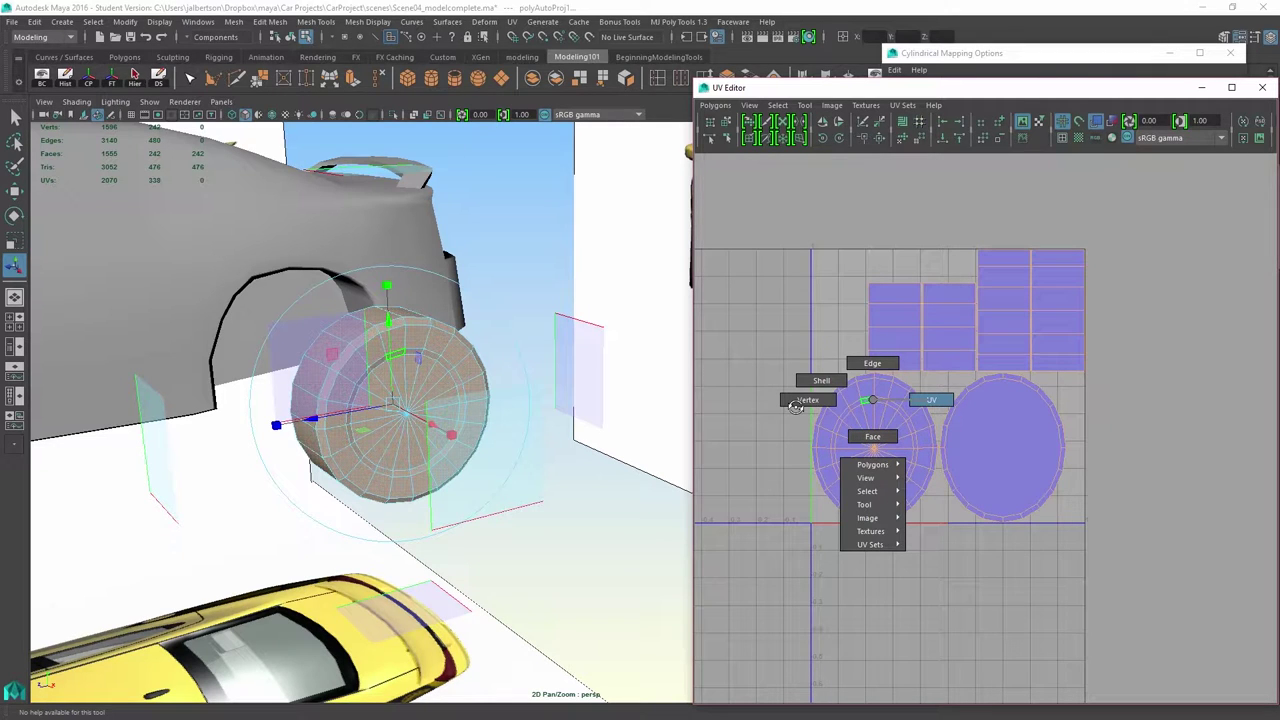
left_click(796, 406)
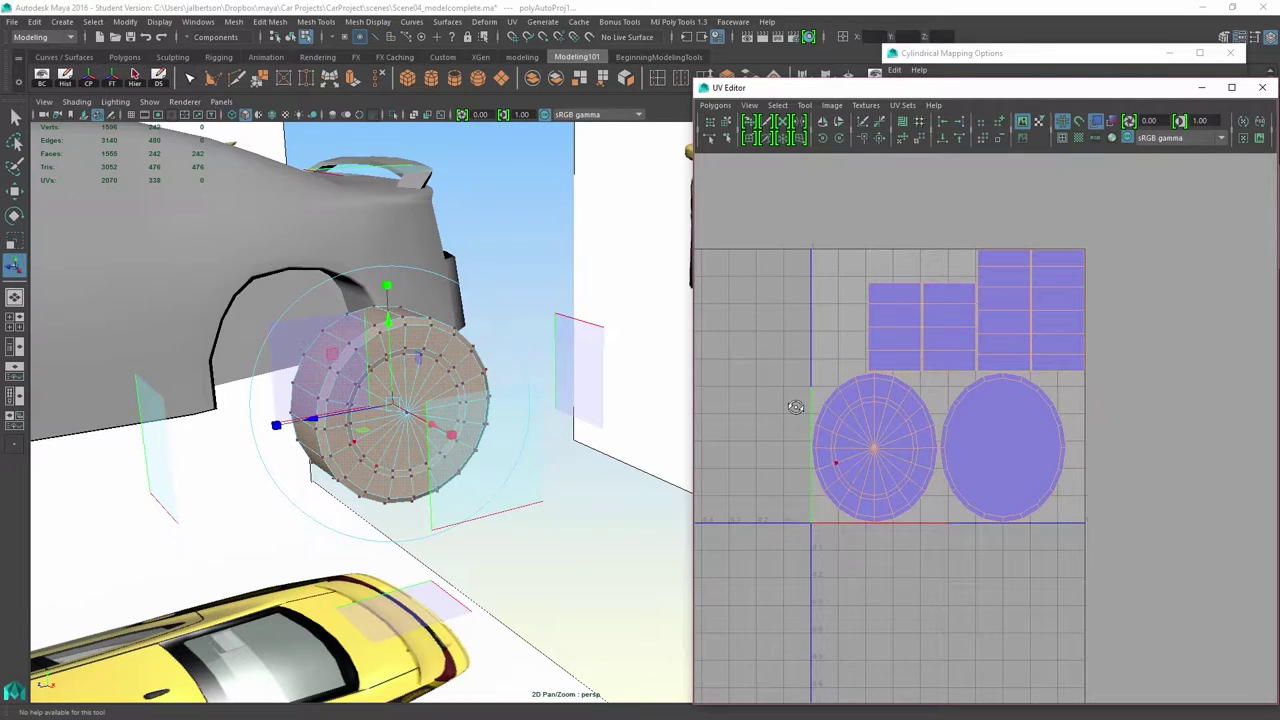
key("r")
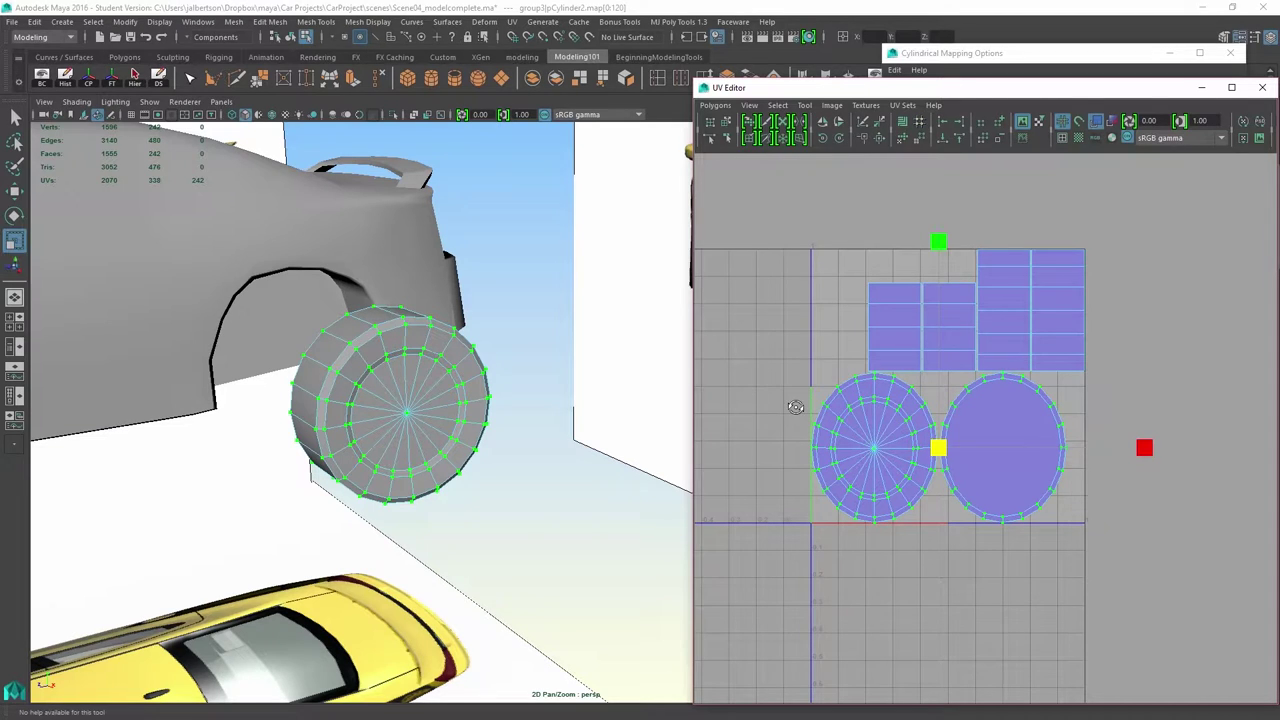
left_click_drag(938, 242, 938, 269)
scroll(796, 406, "up", 2)
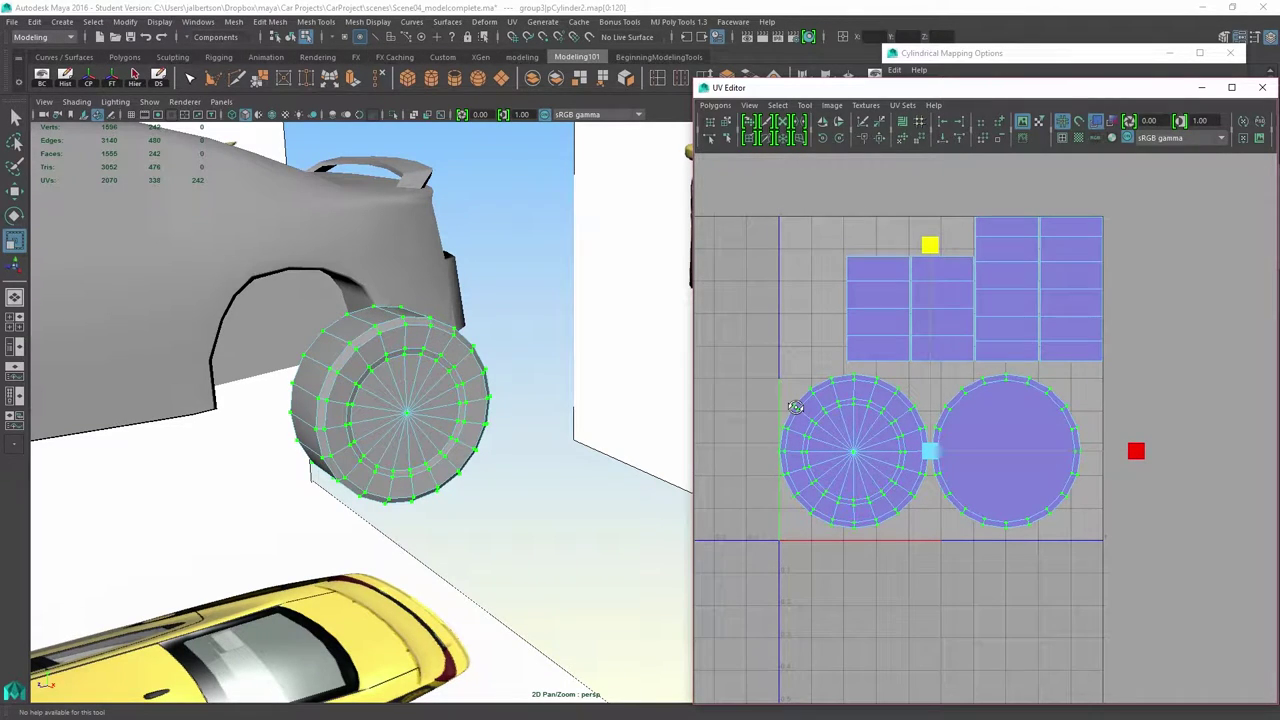
left_click_drag(930, 245, 930, 249)
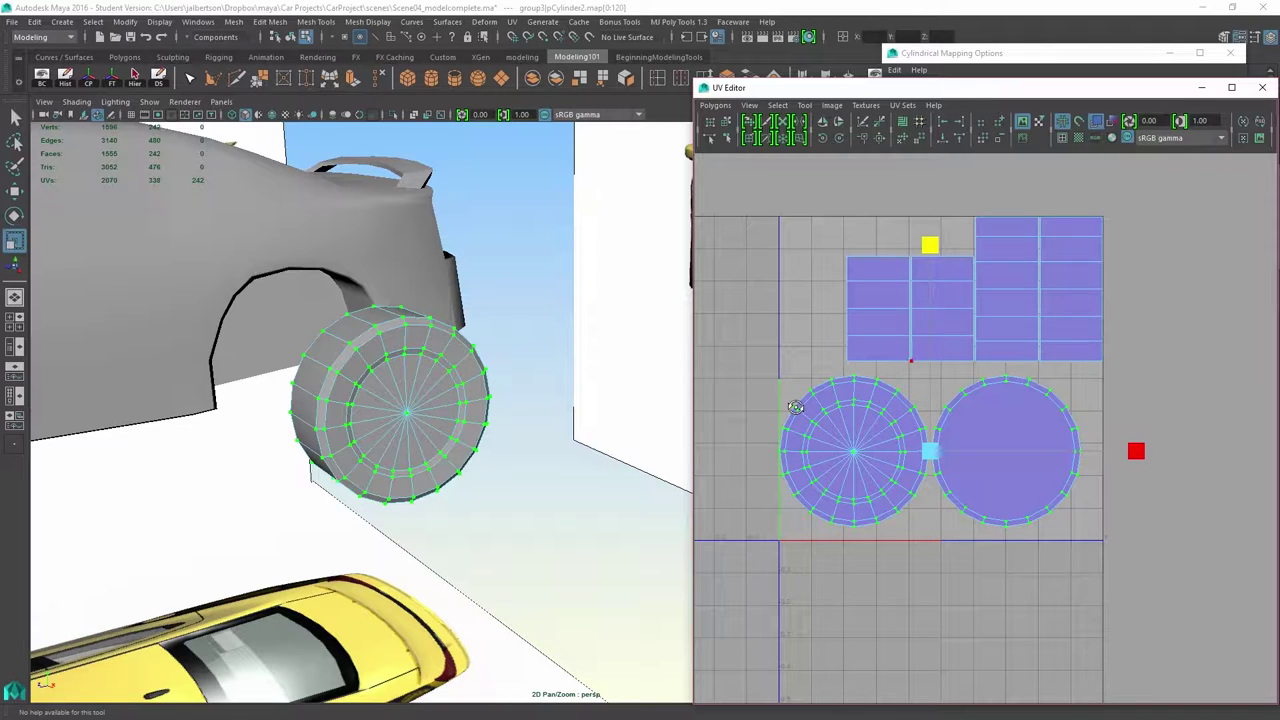
- Select the upper border edges of the two short tread shells to check which shells they adjoin, and undo the selections
right_click_drag(840, 306, 840, 268)
left_click(876, 257)
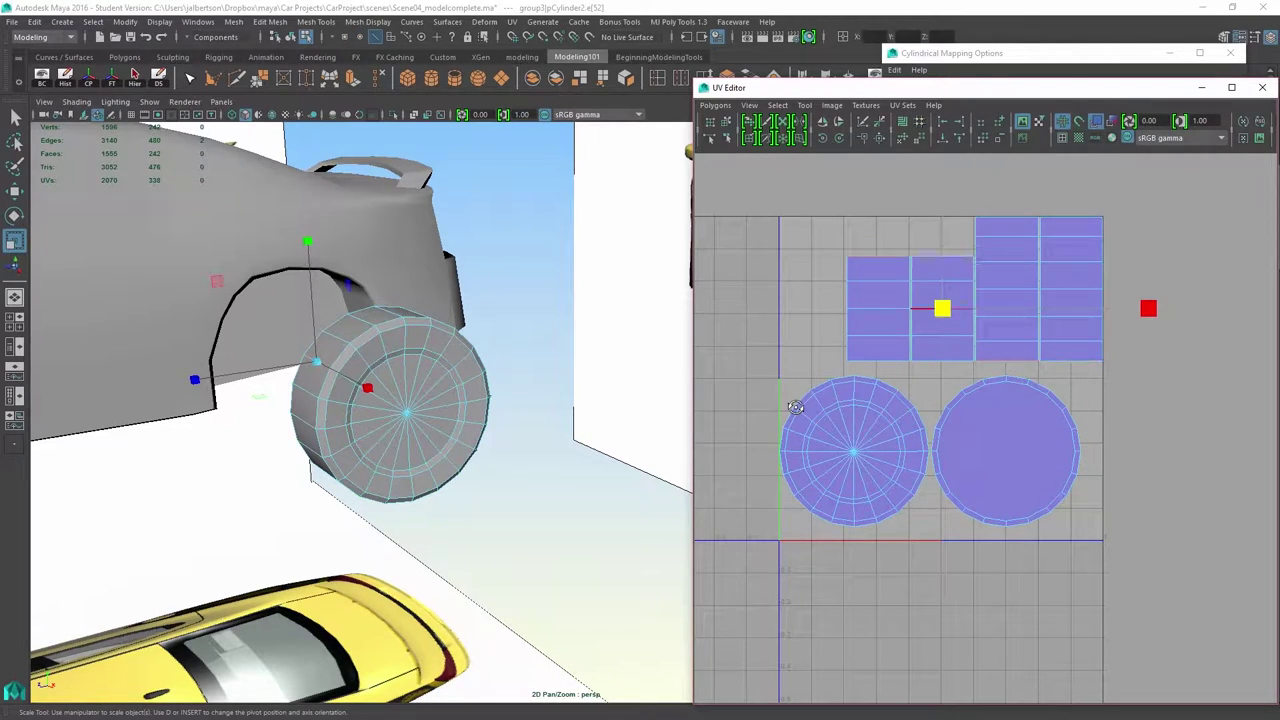
left_click(942, 256)
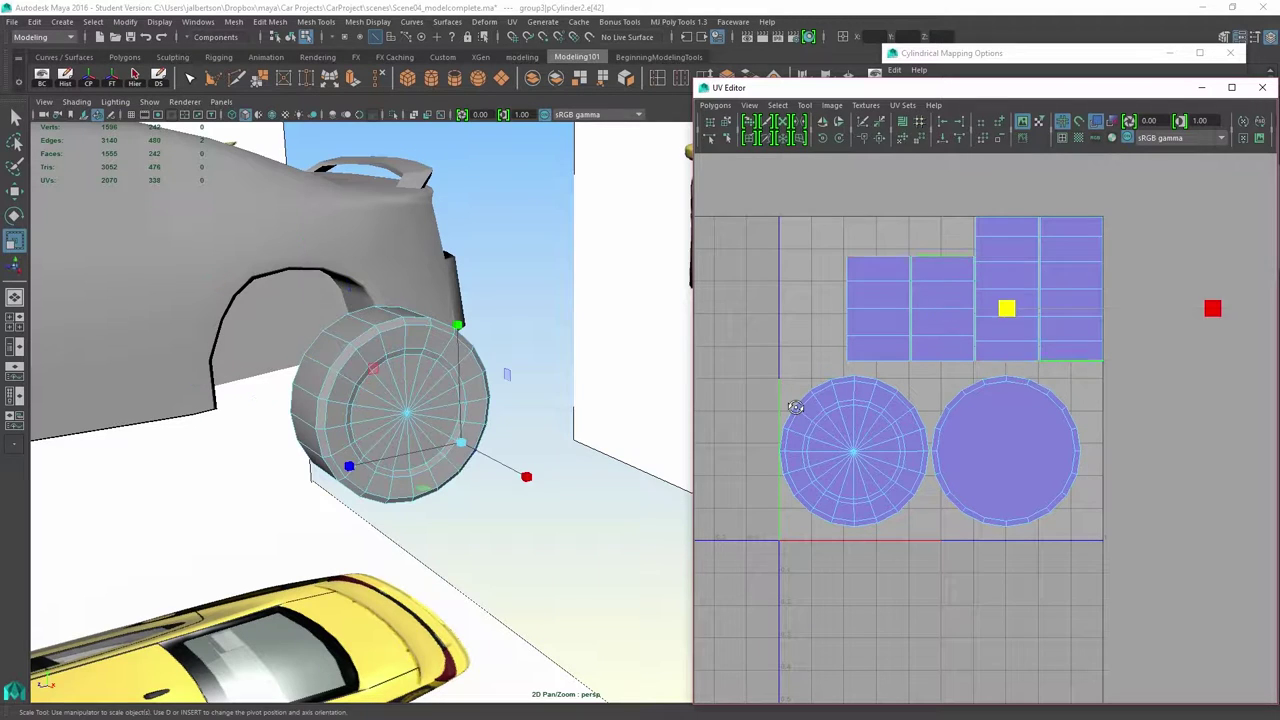
key("ctrl+z")
key("ctrl+z")
key("ctrl+z")
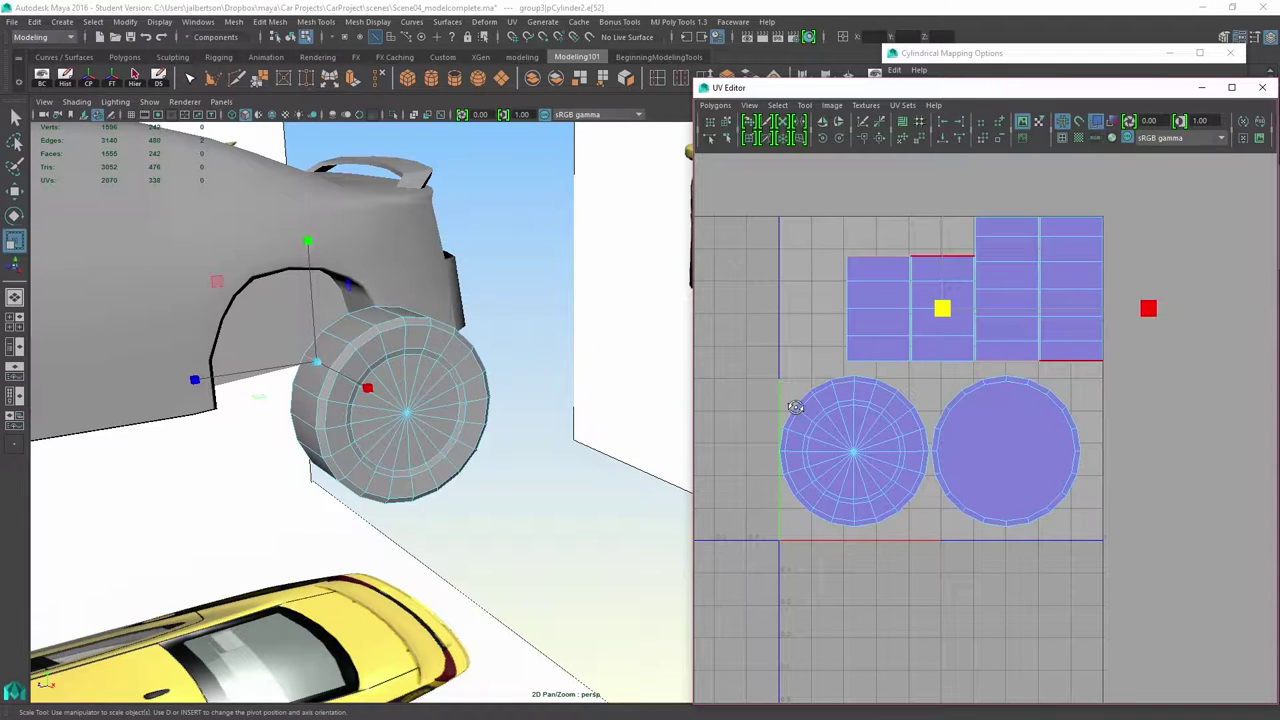
- Select all UVs of the rightmost tall tread shell and move it horizontally on top of the neighbouring tall shell
right_click_drag(1060, 302, 1128, 302)
left_click_drag(1089, 180, 1124, 376)
key("w")
right_click_drag(1164, 298, 1184, 285, "ctrl")
left_click_drag(1185, 289, 1120, 289)
left_click_drag(1219, 289, 1221, 289)
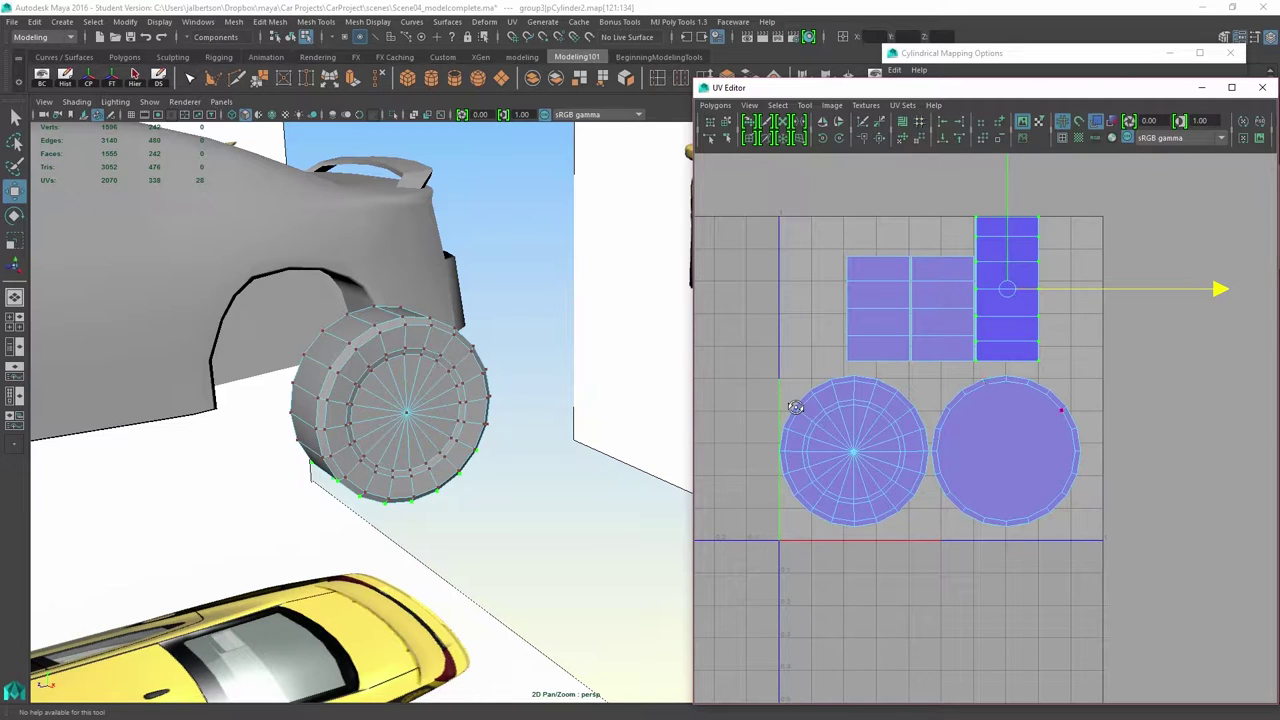
- Stack the two short tread shells, move them over the tall tread shells, and align their upper edges
double_click(847, 257)
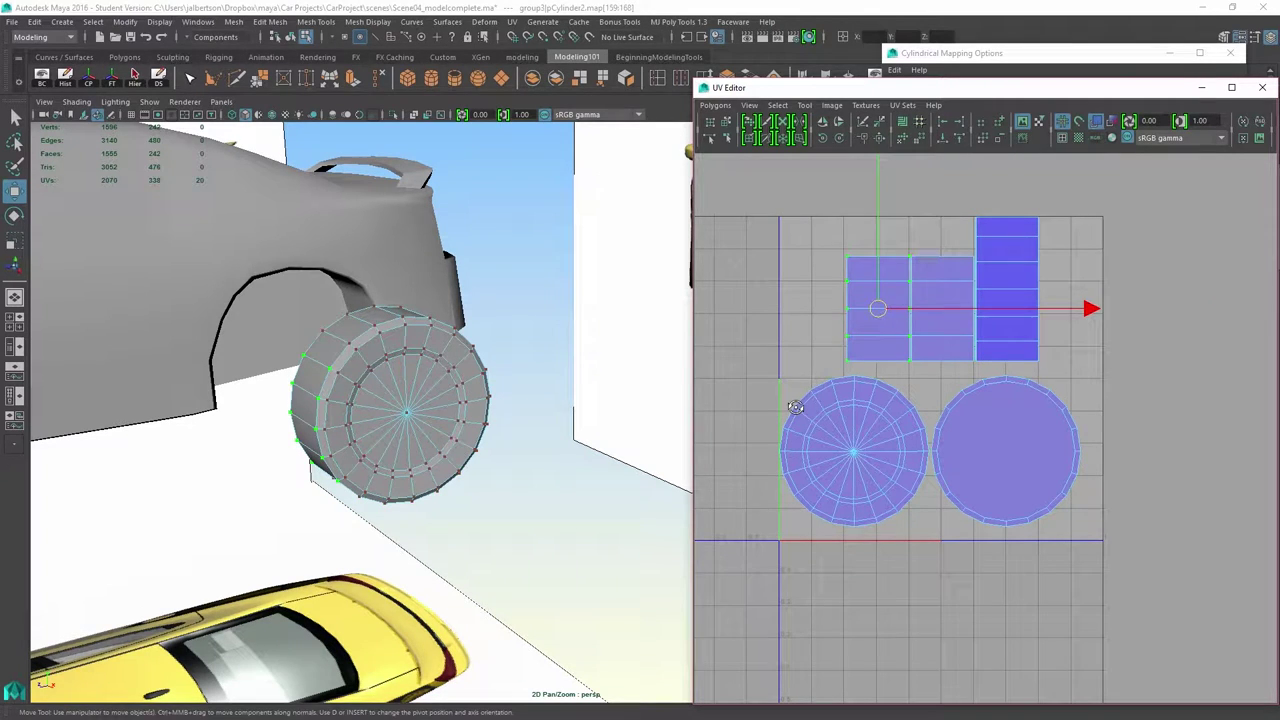
left_click_drag(1091, 309, 1155, 309)
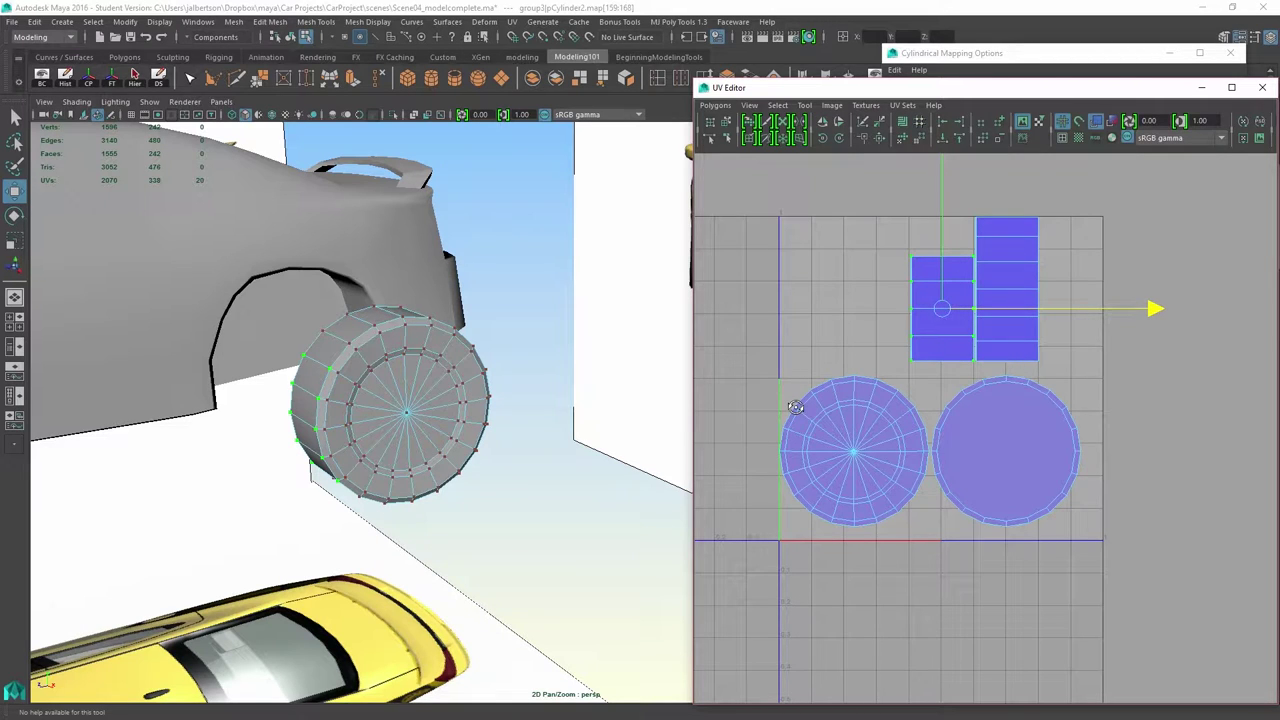
left_click_drag(899, 247, 922, 288)
right_click_drag(922, 270, 975, 263, "ctrl")
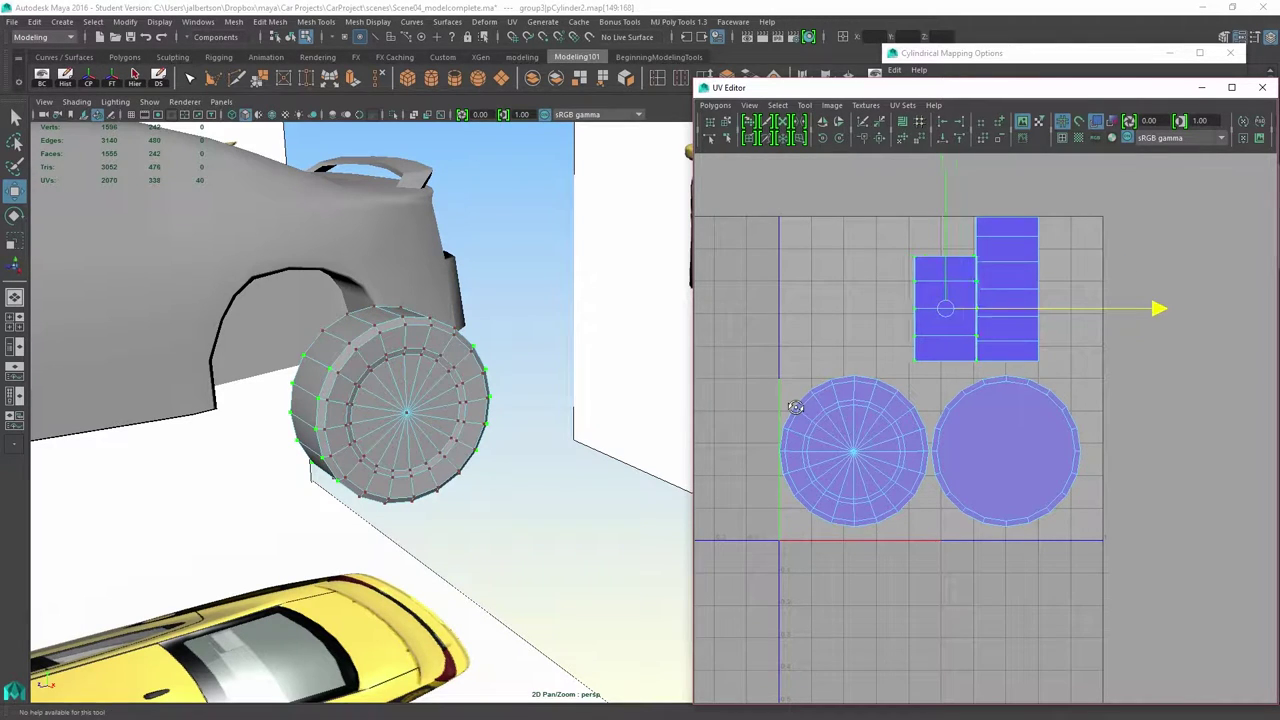
left_click_drag(1159, 308, 1221, 308)
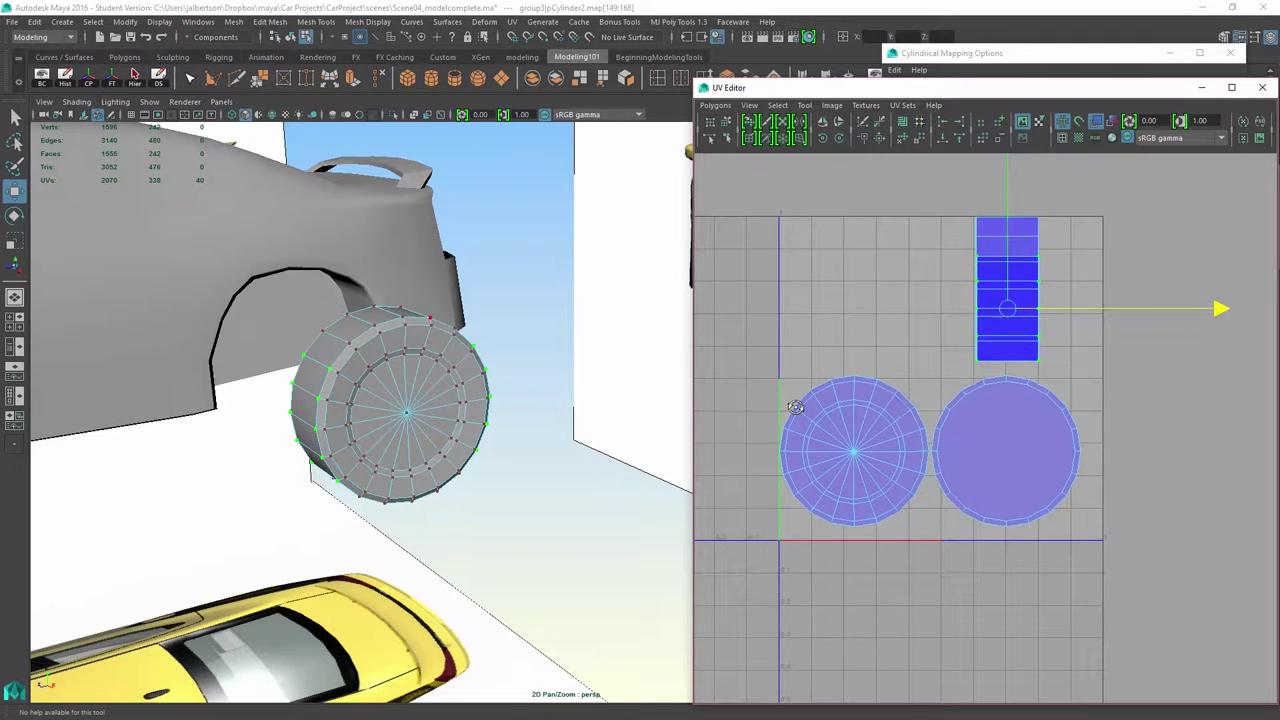
left_click_drag(1007, 220, 1007, 182)
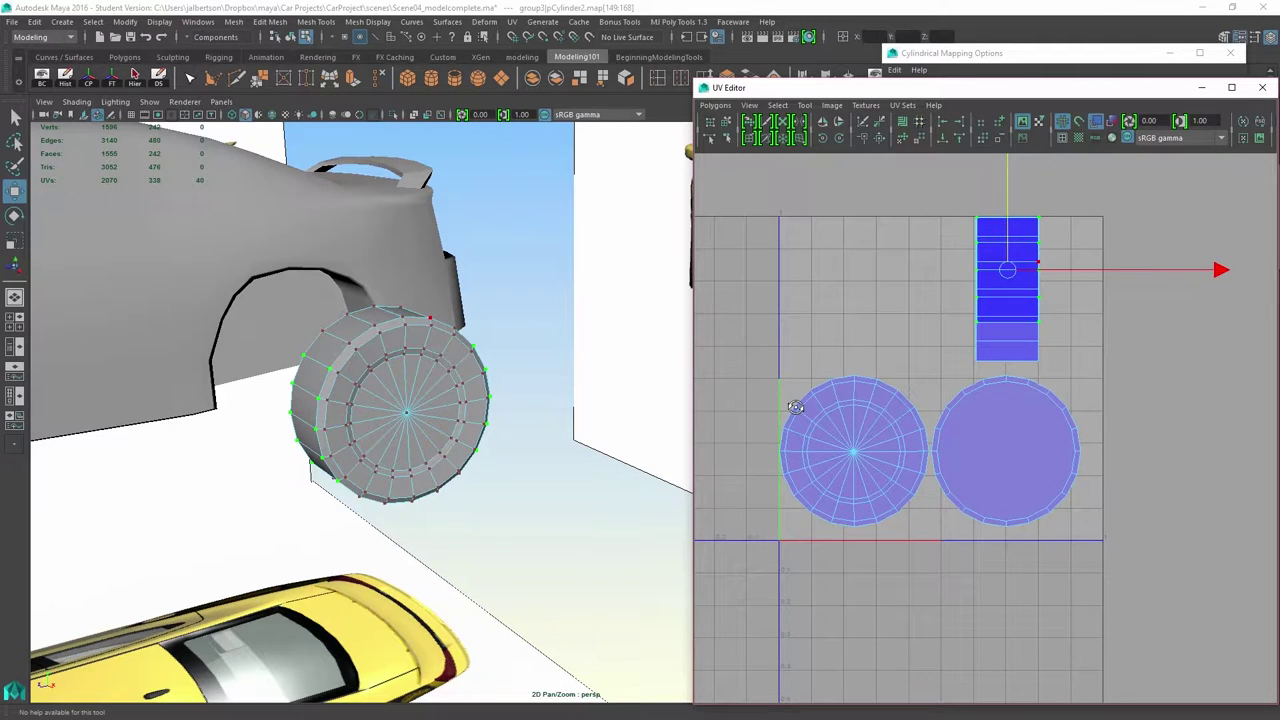
- Select the UVs along the lower edge of the stacked tread shells and check where they lie on the wheel
left_click_drag(1060, 341, 968, 370)
scroll(1043, 324, "down", 3)
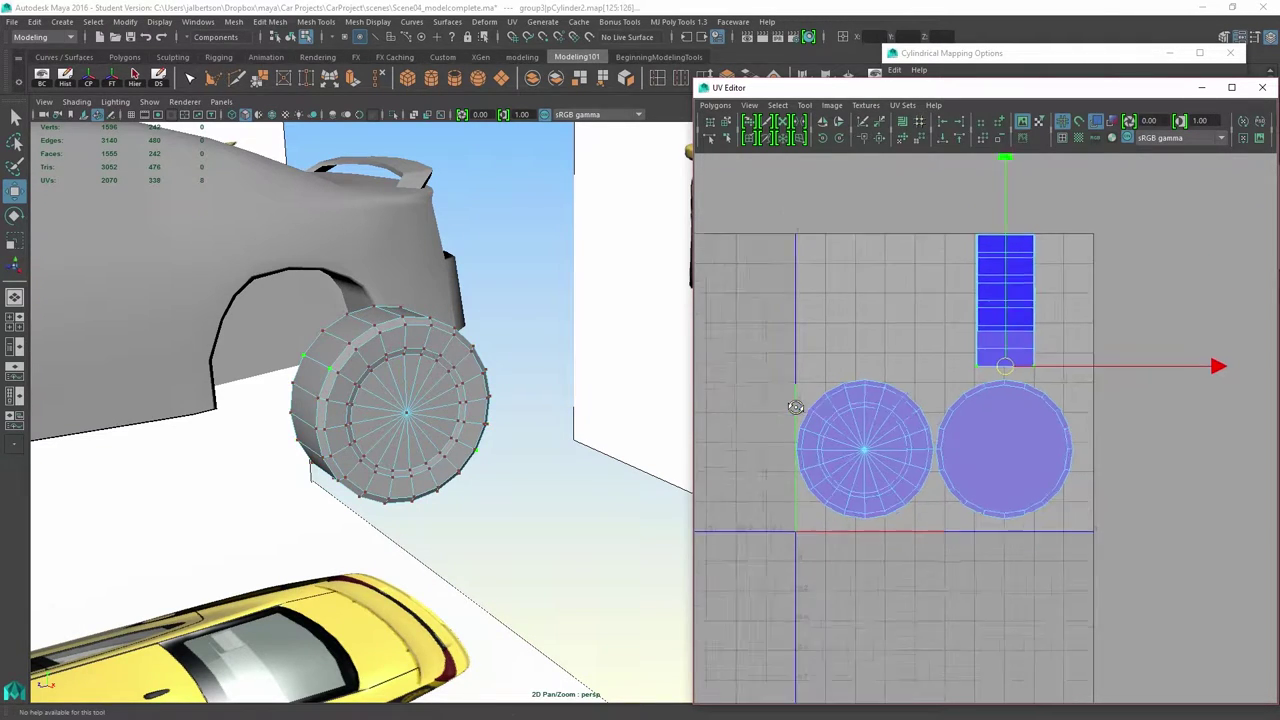
right_click(1043, 324)
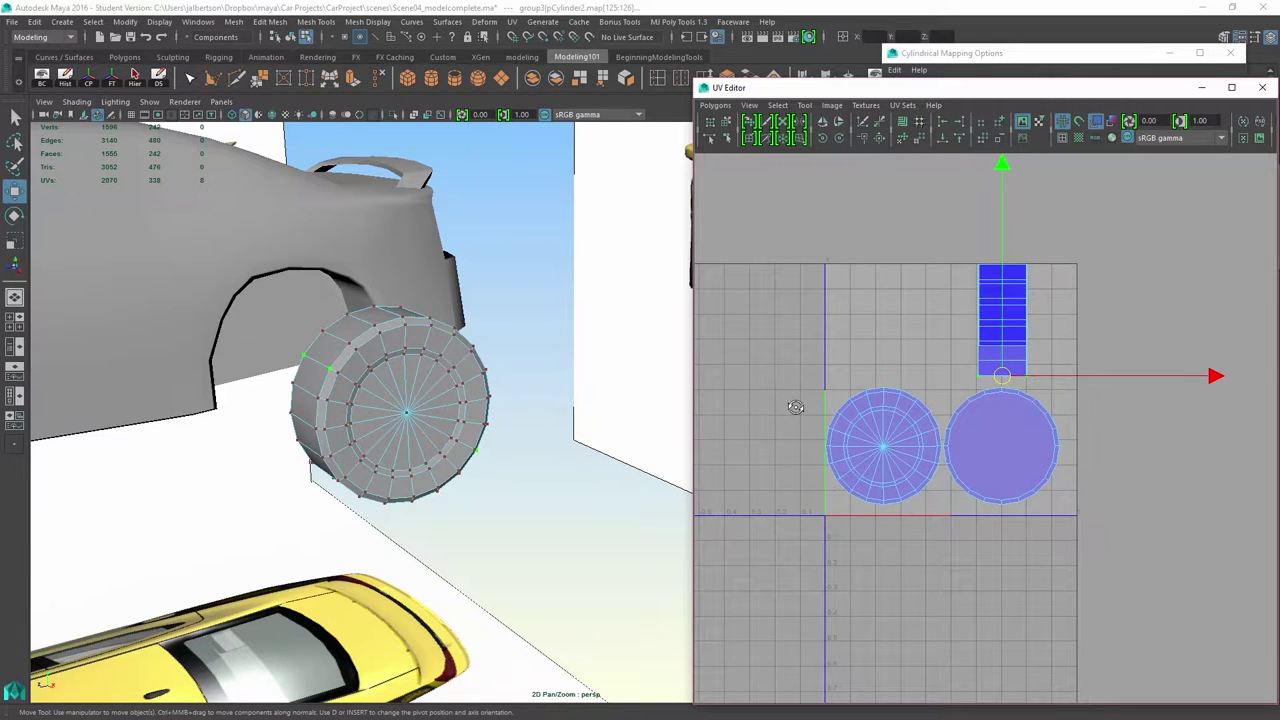
left_click_drag(540, 405, 410, 360, "alt")
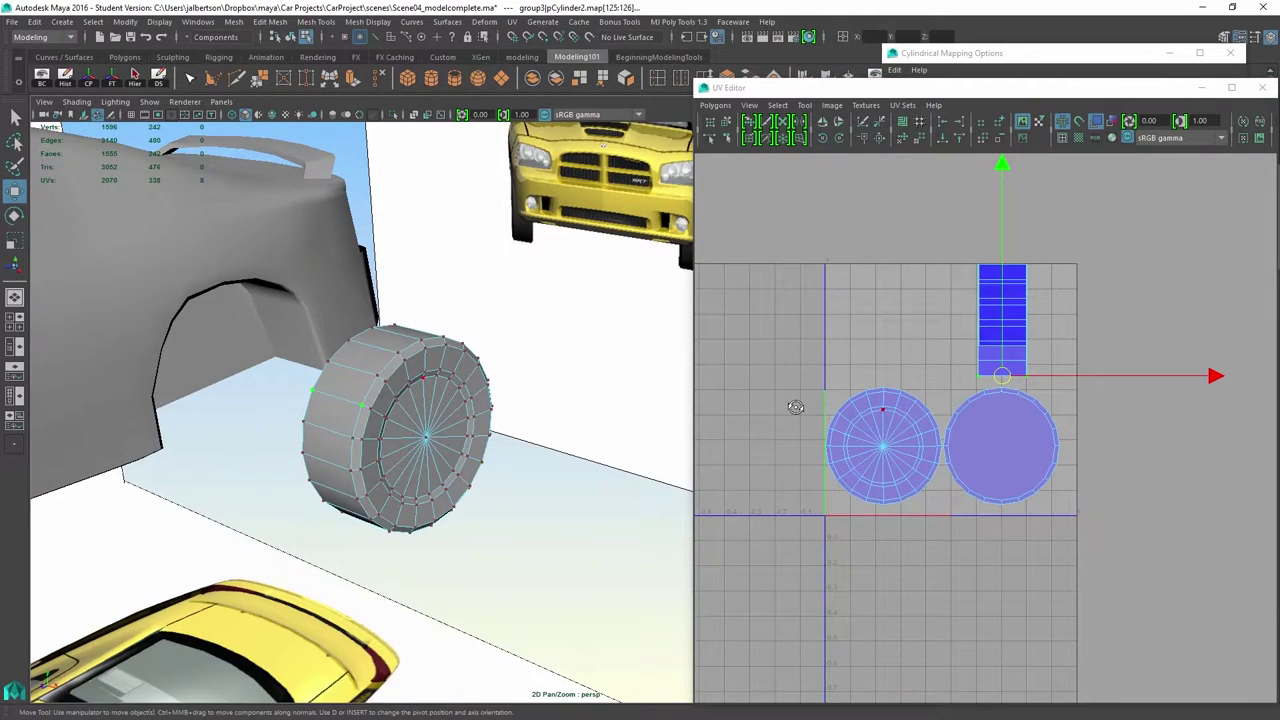
- Return the wheel to object selection and bring the whole car into view
right_click_drag(394, 323, 457, 303)
left_click(540, 380)
mouse_move(480, 380)
left_mouse_down("alt")
mouse_move(540, 400)
mouse_move(580, 390)
mouse_move(390, 410)
mouse_move(470, 380)
mouse_move(648, 428)
mouse_move(665, 445)
mouse_move(635, 418)
left_mouse_up("alt")
scroll(390, 410, "down", 3)
left_click(482, 430)
left_click_drag(482, 430, 540, 432, "alt")
middle_click_drag(480, 425, 625, 395, "alt")
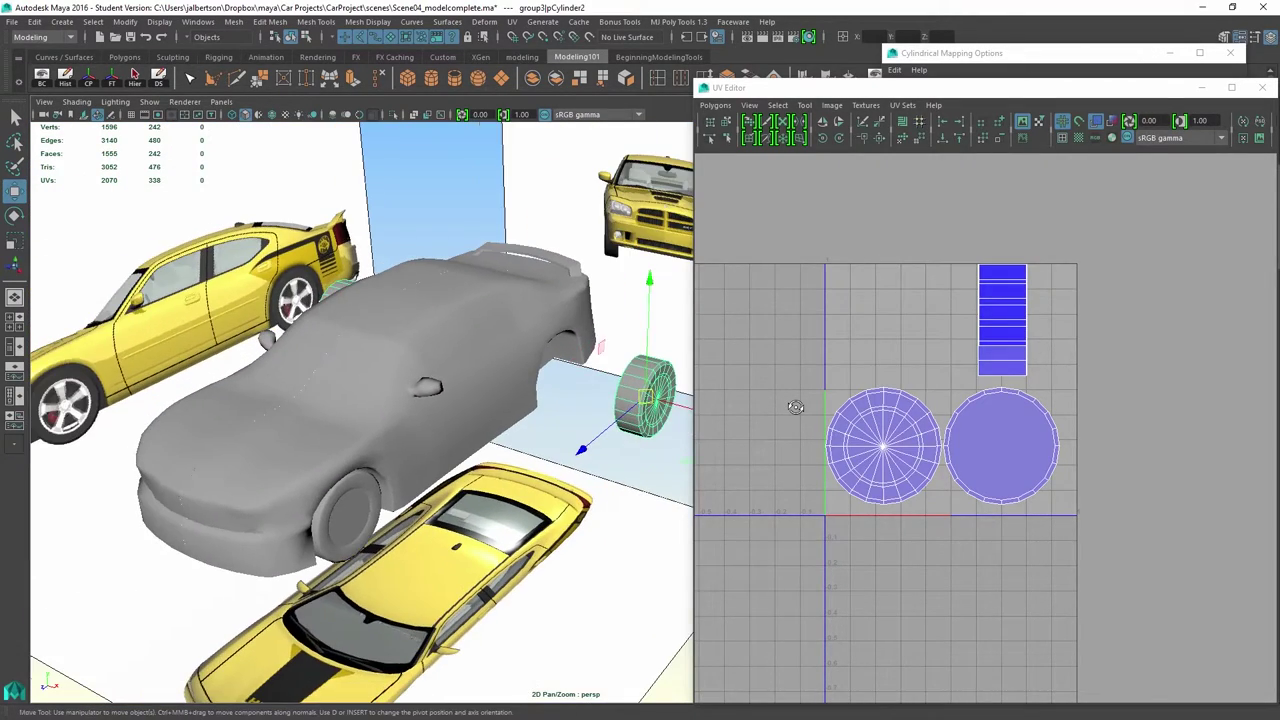
- Select the near half of the car body and apply automatic UV mapping to it
left_click(450, 340)
left_click_drag(450, 340, 285, 290, "alt")
mouse_move(450, 420)
left_mouse_down("alt")
mouse_move(385, 385)
mouse_move(400, 340)
mouse_move(440, 335)
mouse_move(470, 418)
mouse_move(530, 405)
mouse_move(556, 418)
left_mouse_up("alt")
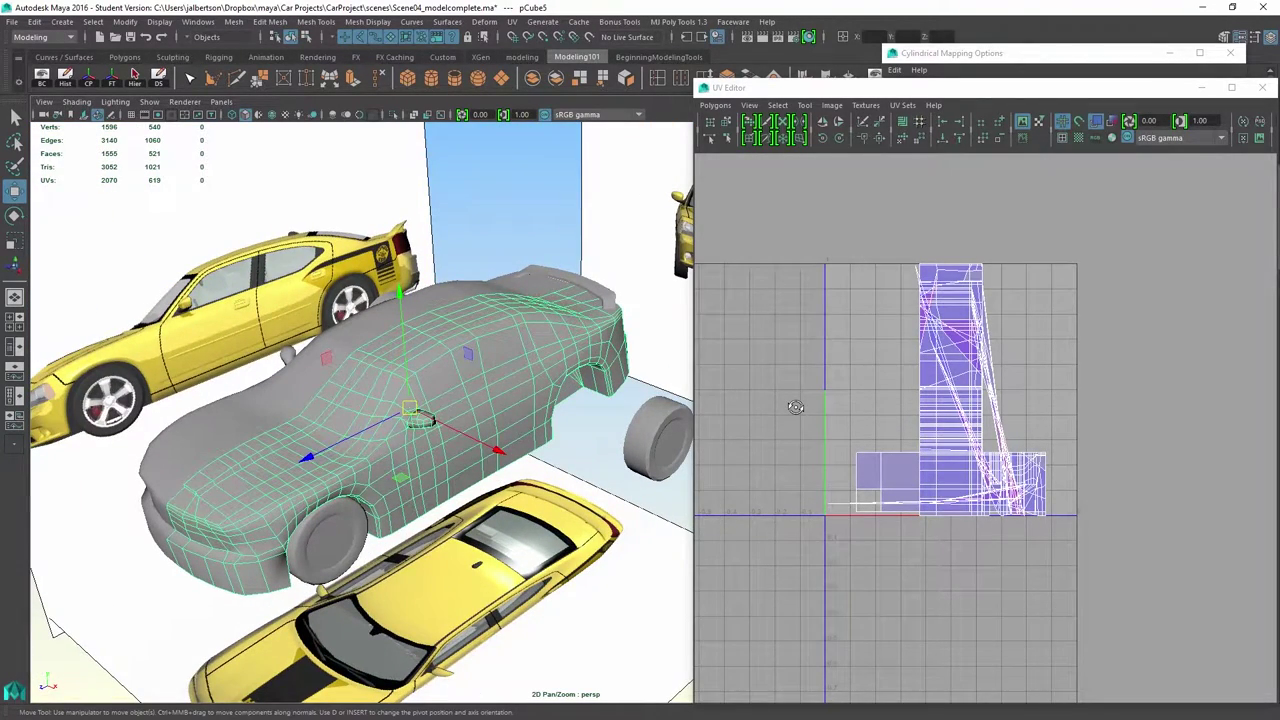
left_click_drag(360, 400, 440, 402, "alt")
left_click_drag(795, 407, 795, 407, "alt")
left_click(512, 22)
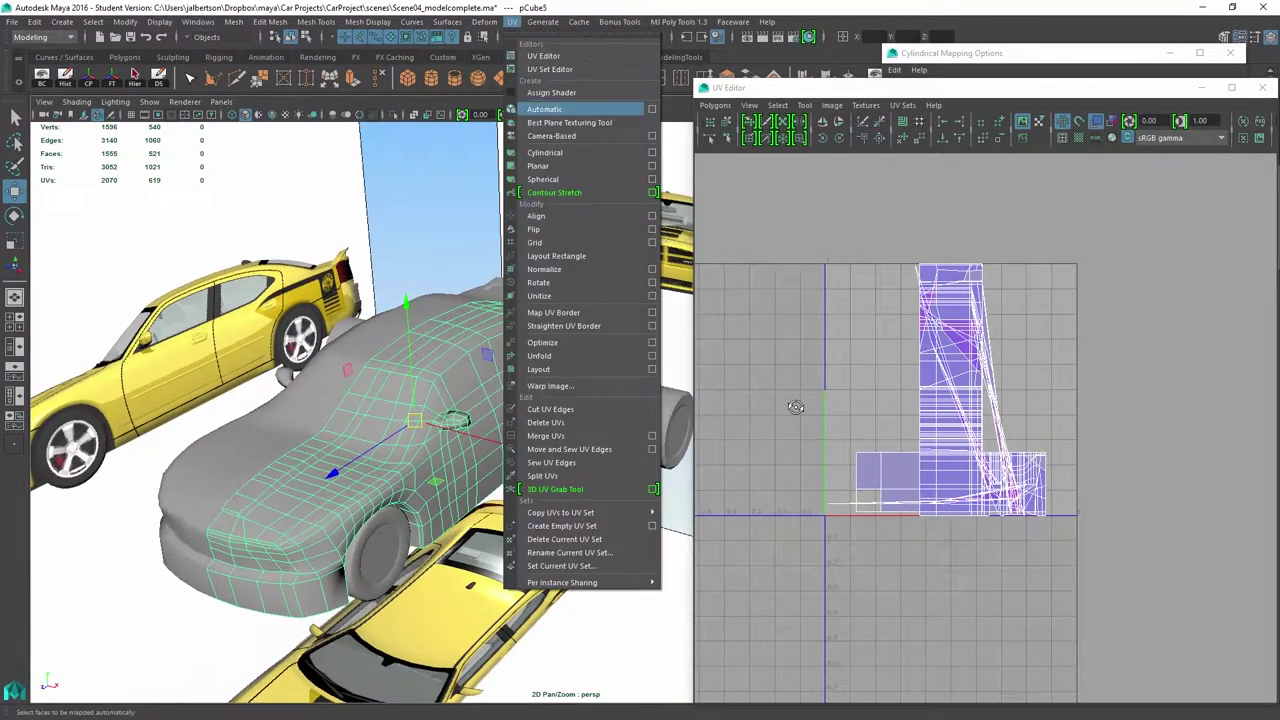
left_click(545, 108)
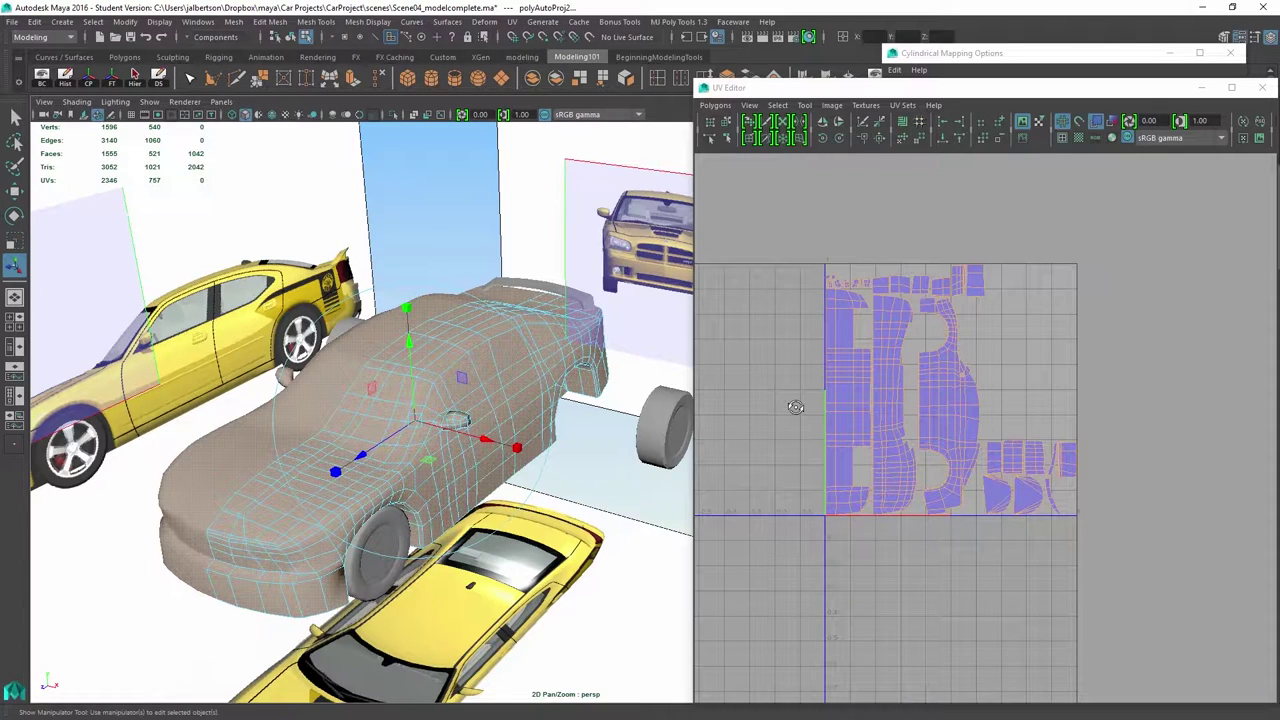
- Return to object selection and delete the mirrored far half of the car body
right_click_drag(349, 321, 416, 304)
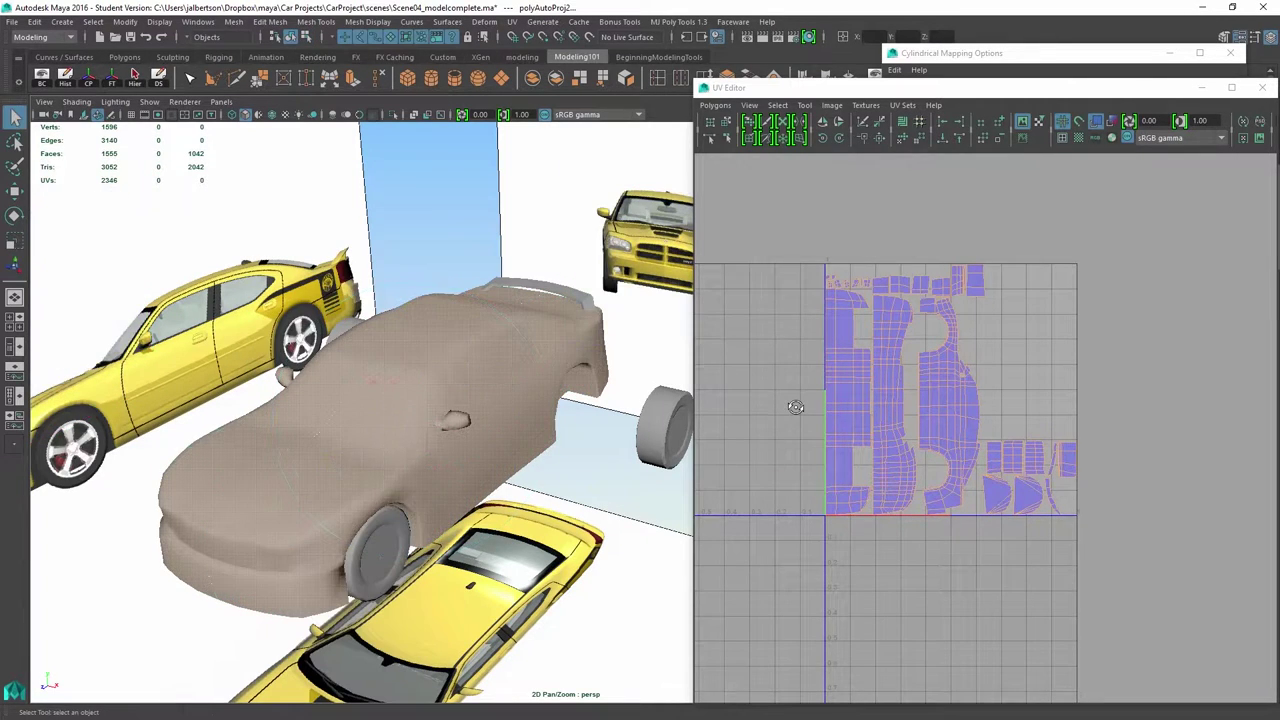
key("Delete")
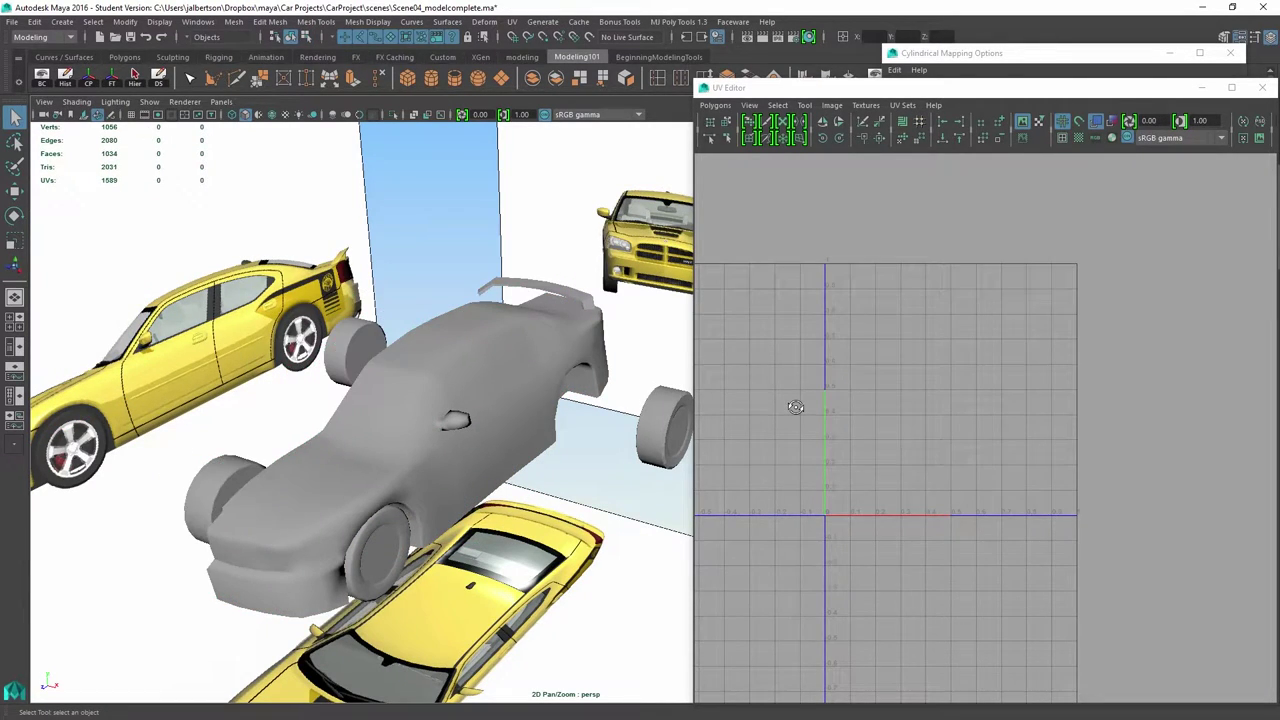
left_click_drag(480, 400, 440, 392, "alt")
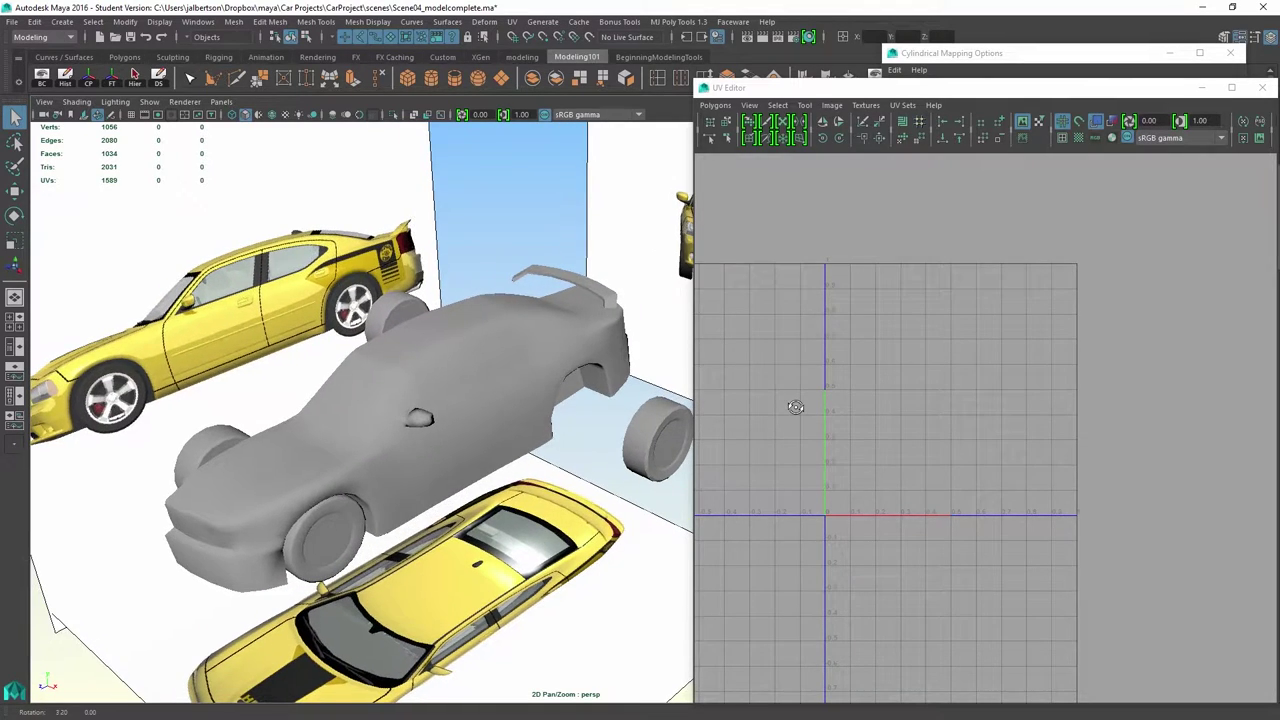
- Select the remaining half of the car body and frame its full set of UV shells
left_click(445, 390)
key("a")
right_click_drag(796, 407, 870, 407, "alt")
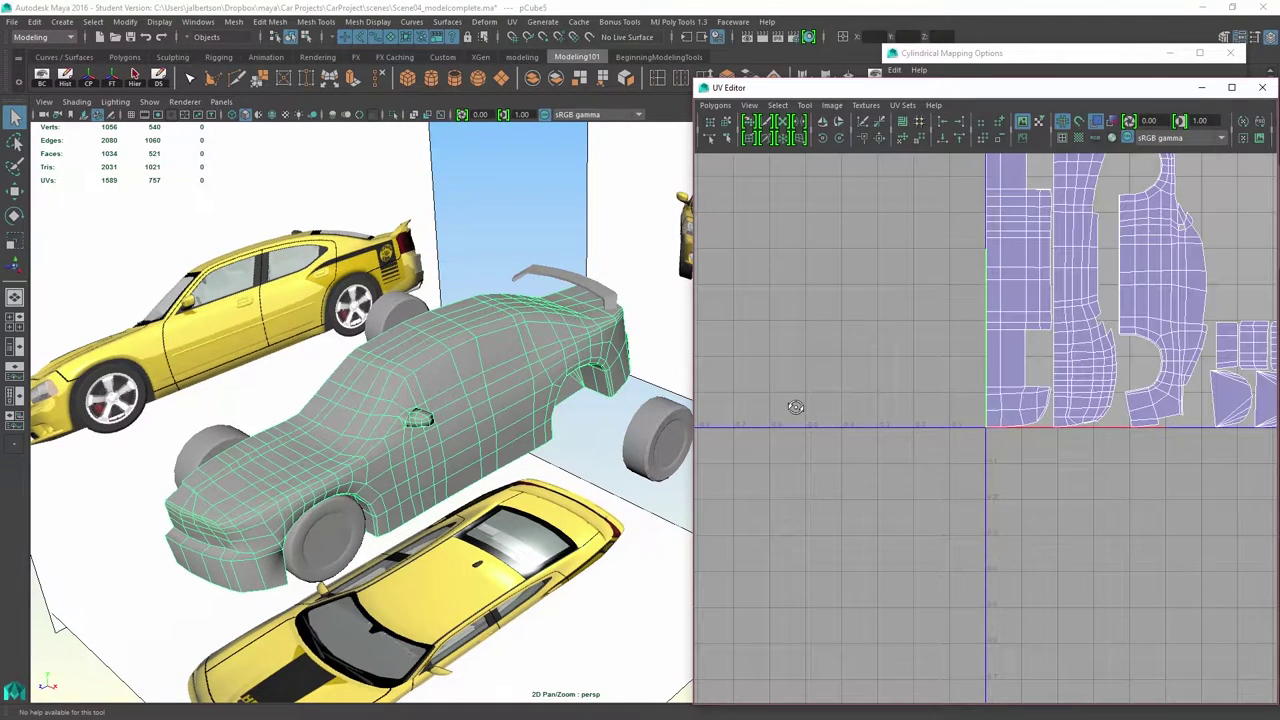
key("f")
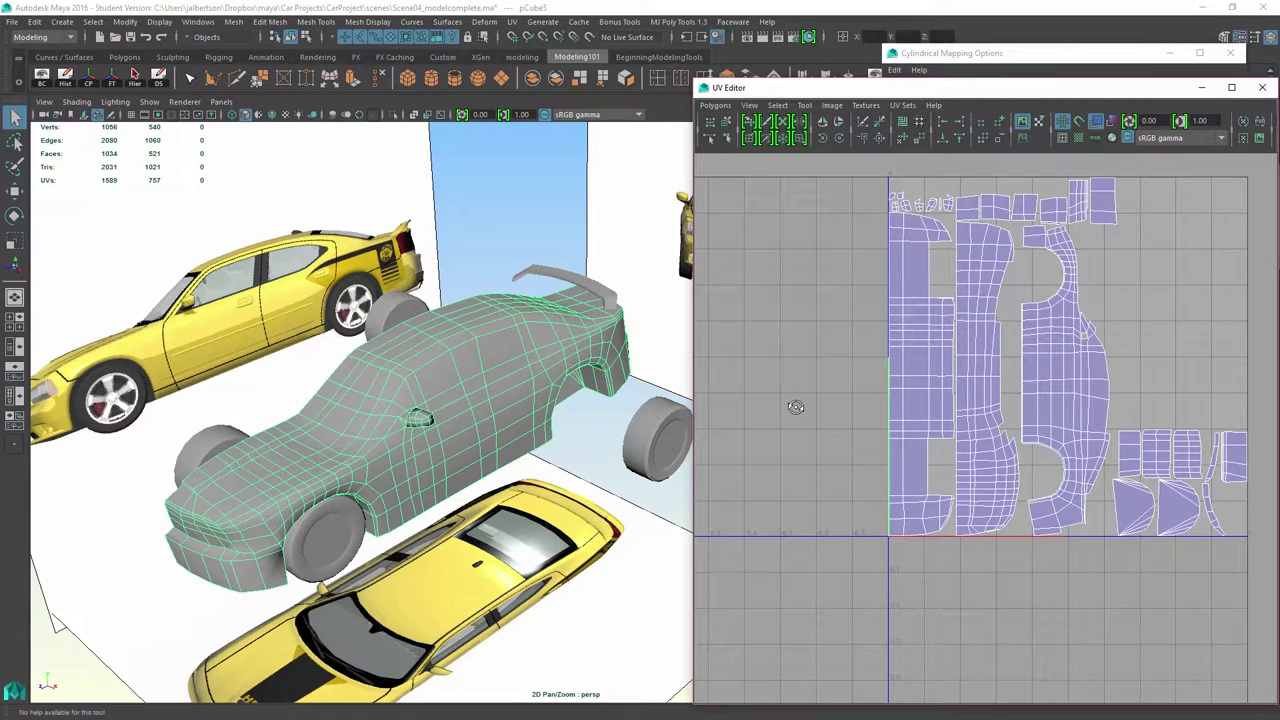
right_click_drag(796, 407, 806, 407, "alt")
middle_click_drag(806, 407, 682, 408, "alt")
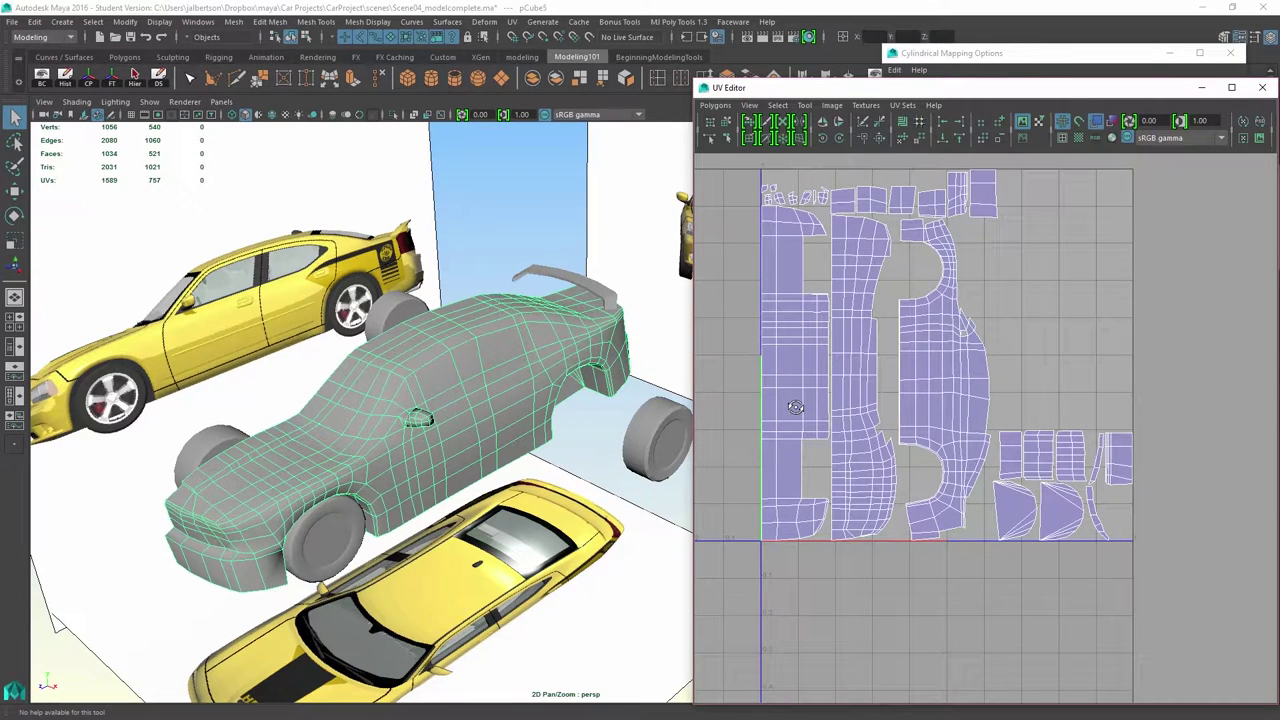
- Select all UVs of the leftmost large body shell and examine from below which part of the car they cover
right_click_drag(777, 252, 820, 252)
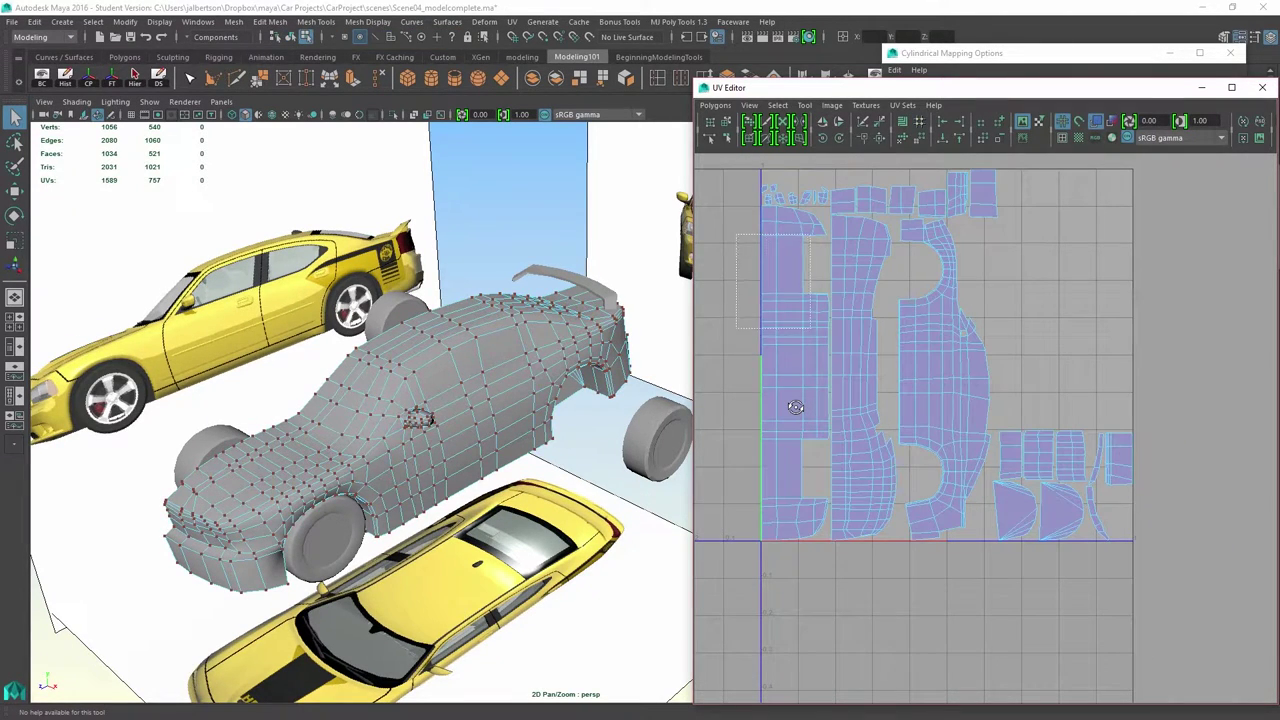
left_click_drag(737, 235, 811, 328)
right_click_drag(803, 329, 857, 311, "ctrl")
key("w")
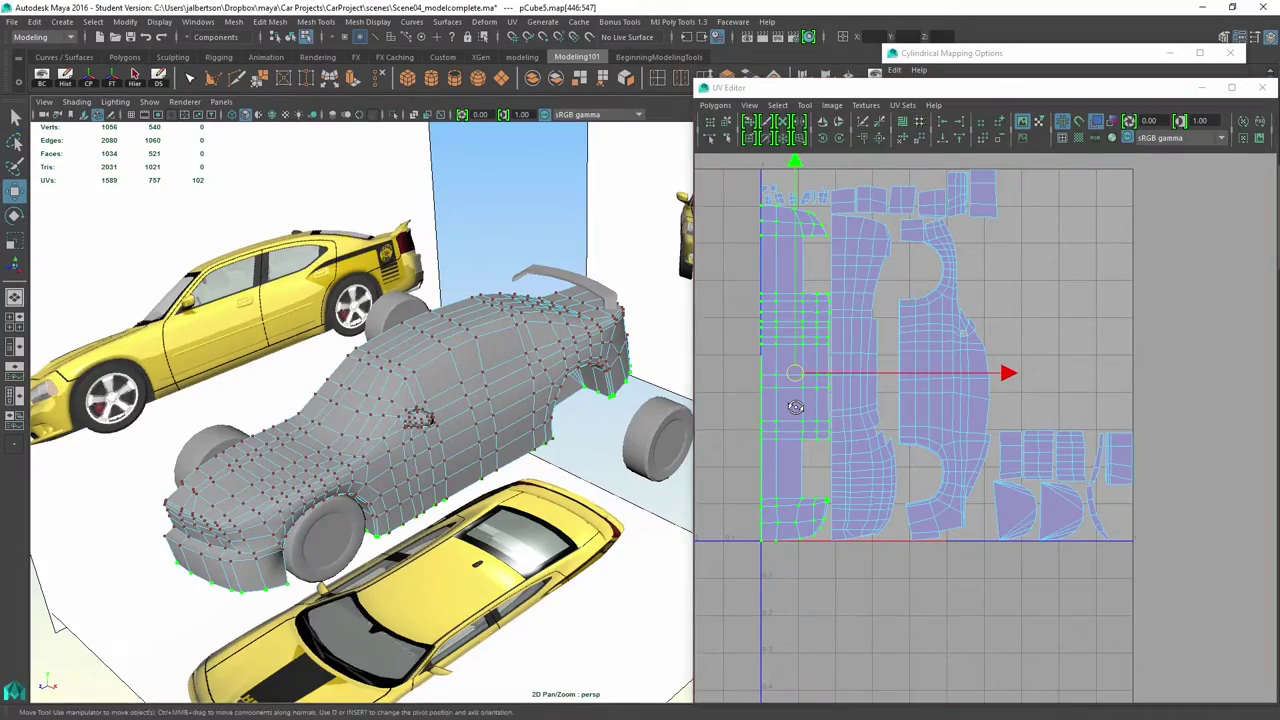
mouse_move(350, 480)
left_mouse_down("alt")
mouse_move(385, 305)
mouse_move(427, 371)
left_mouse_up("alt")
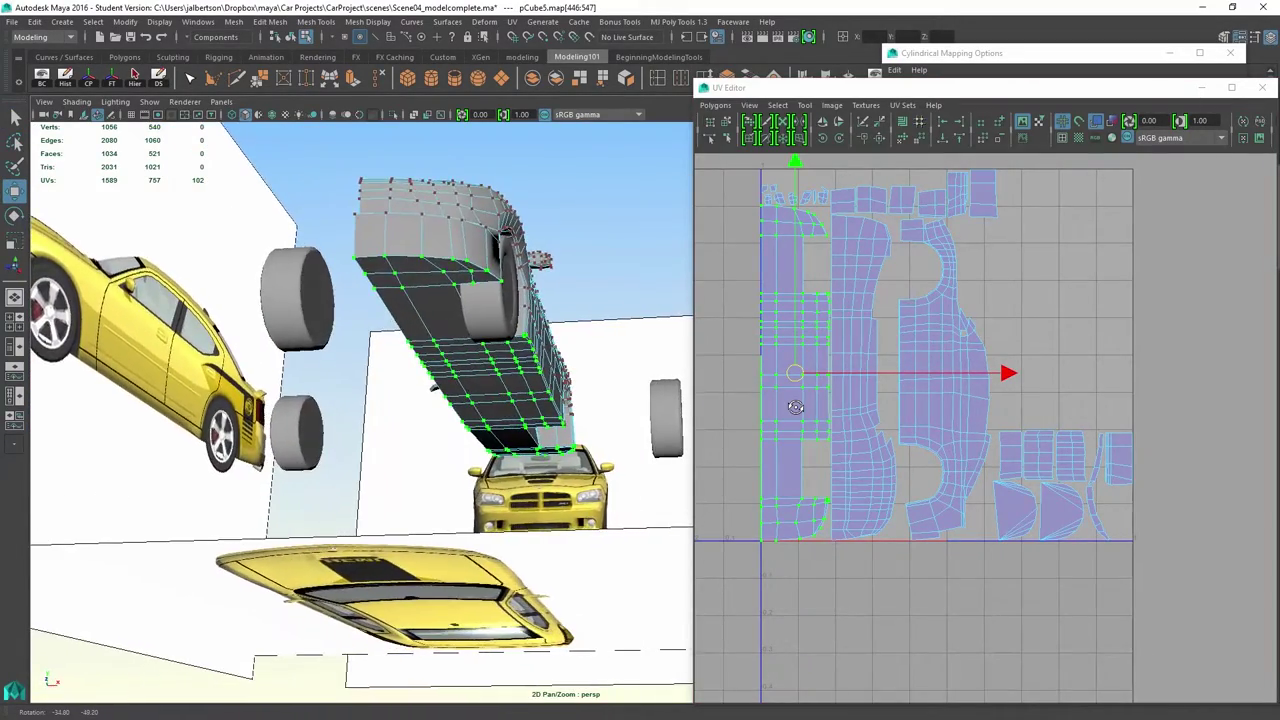
right_click_drag(427, 371, 510, 375, "alt")
mouse_move(480, 370)
left_mouse_down("alt")
mouse_move(390, 450)
mouse_move(420, 395)
left_mouse_up("alt")
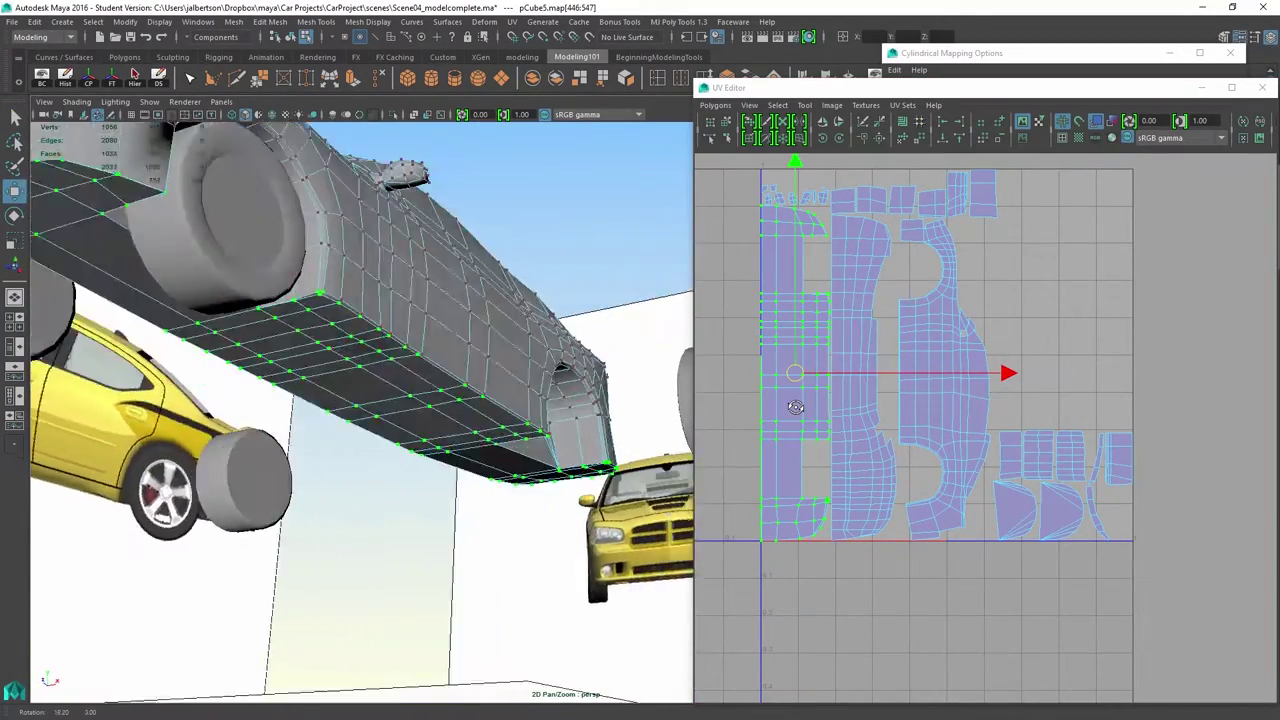
left_click_drag(330, 430, 340, 420, "alt")
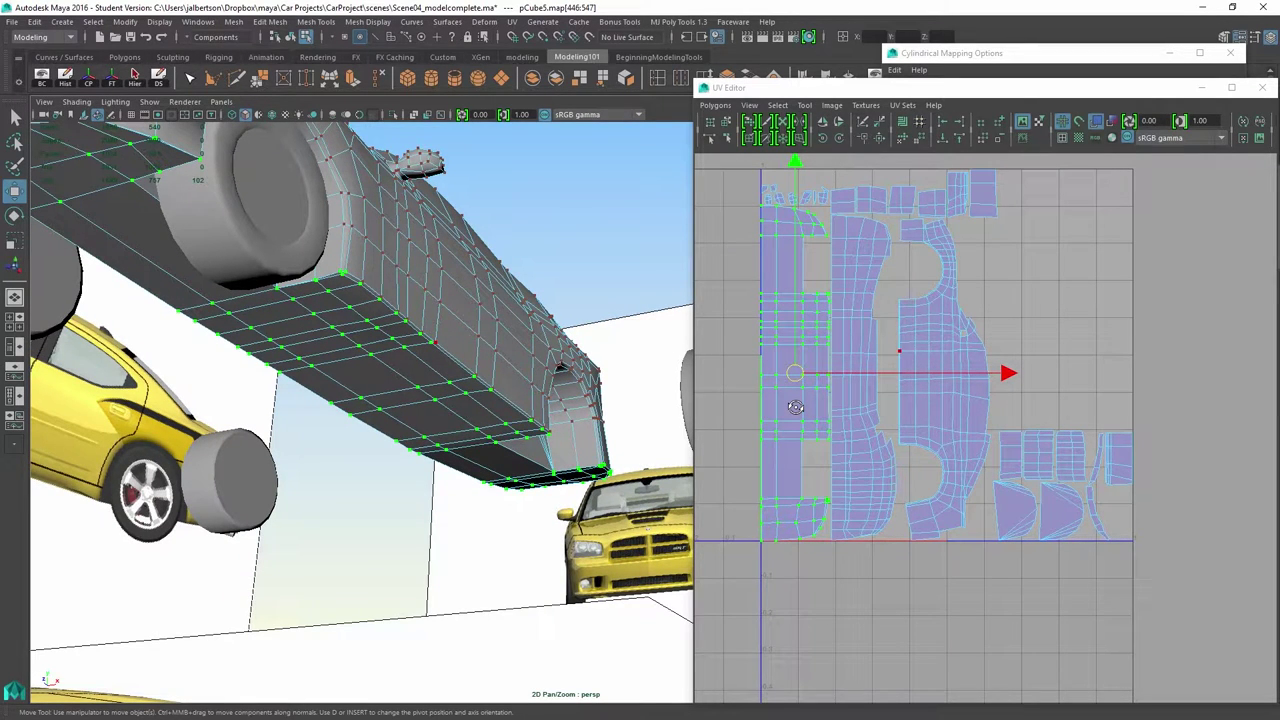
right_click_drag(340, 420, 425, 424, "alt")
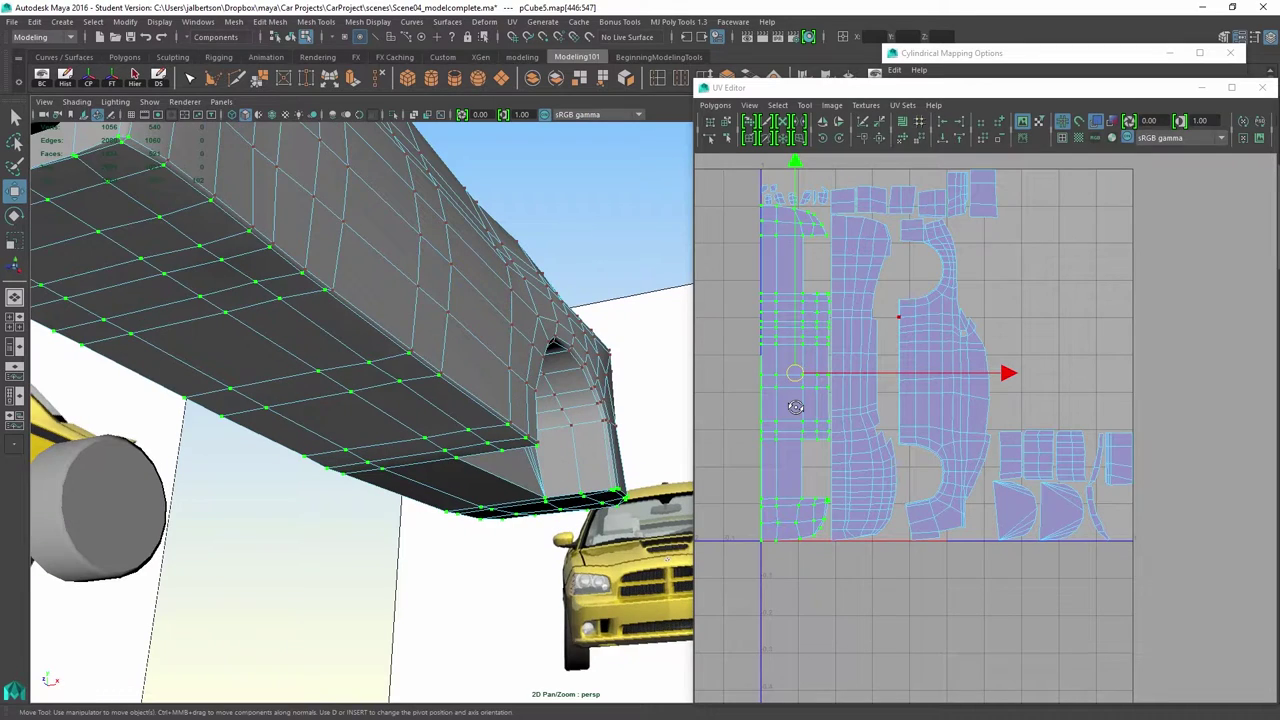
- Select a lower side face beside the front wheel arch, compare the side and underside shells around it, and return to UV selection
right_click_drag(110, 165, 113, 200)
left_click(145, 150)
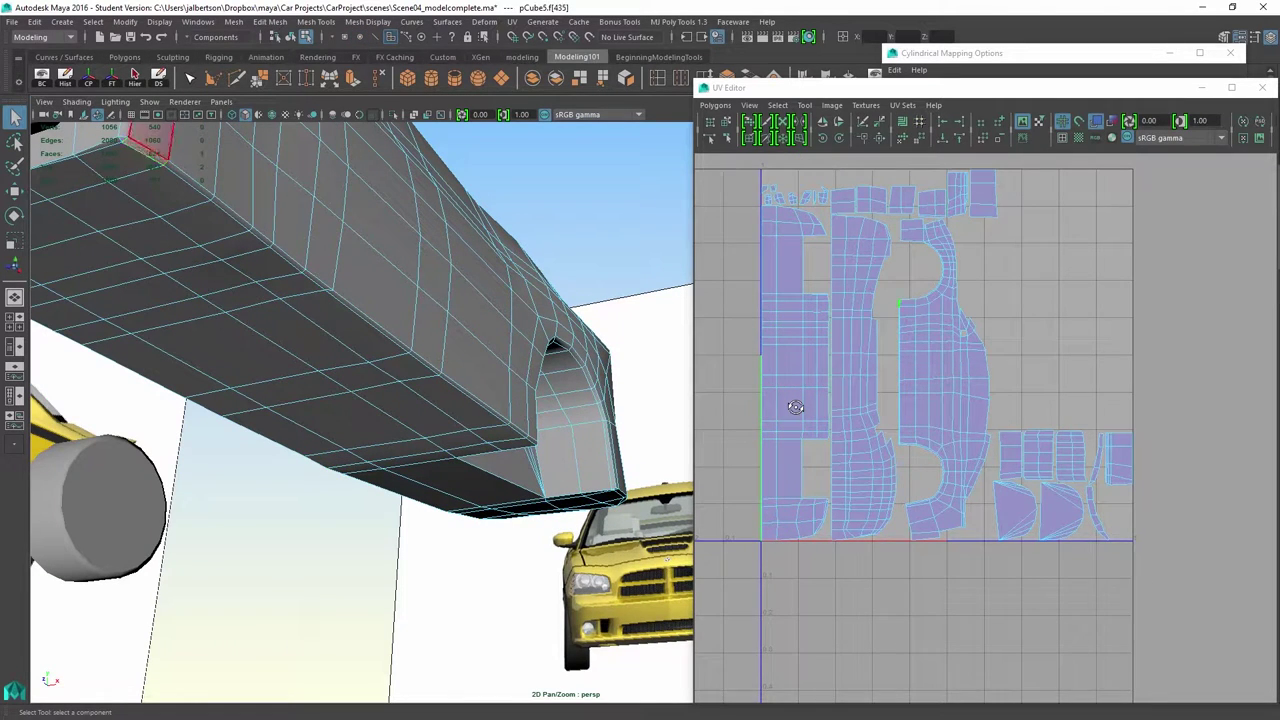
key("f")
scroll(795, 407, "down", 5)
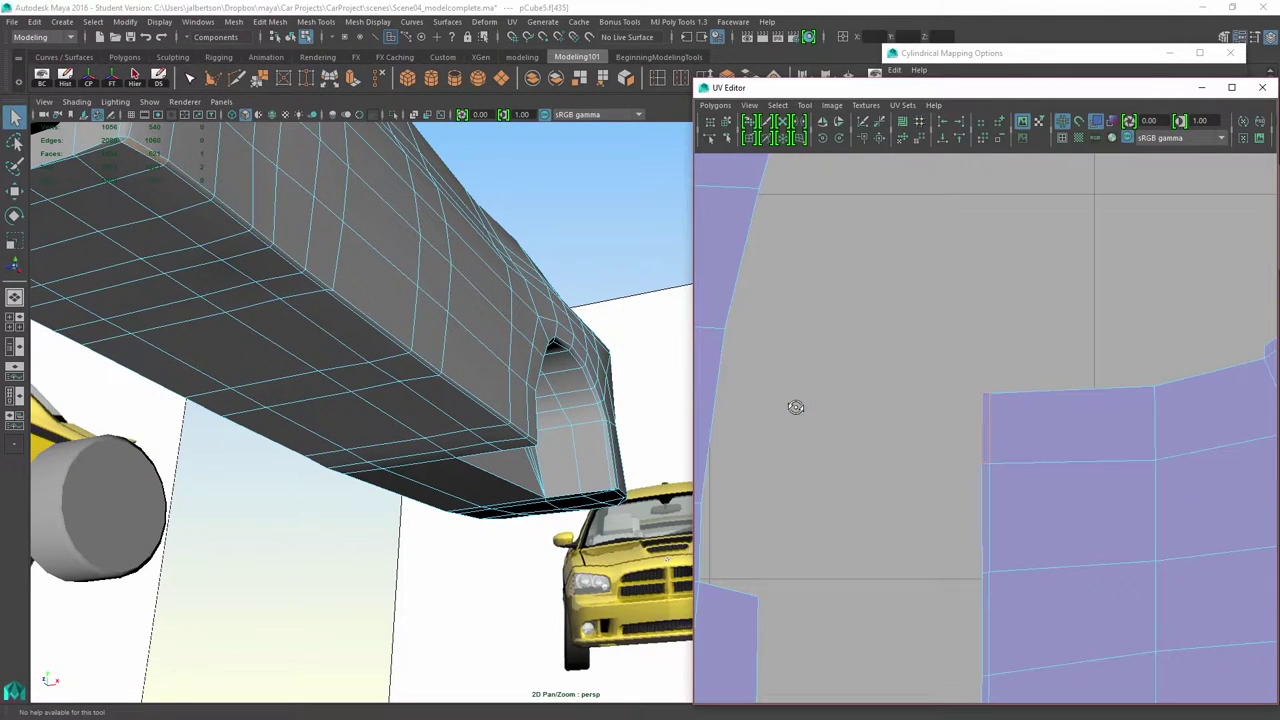
scroll(795, 407, "down", 8)
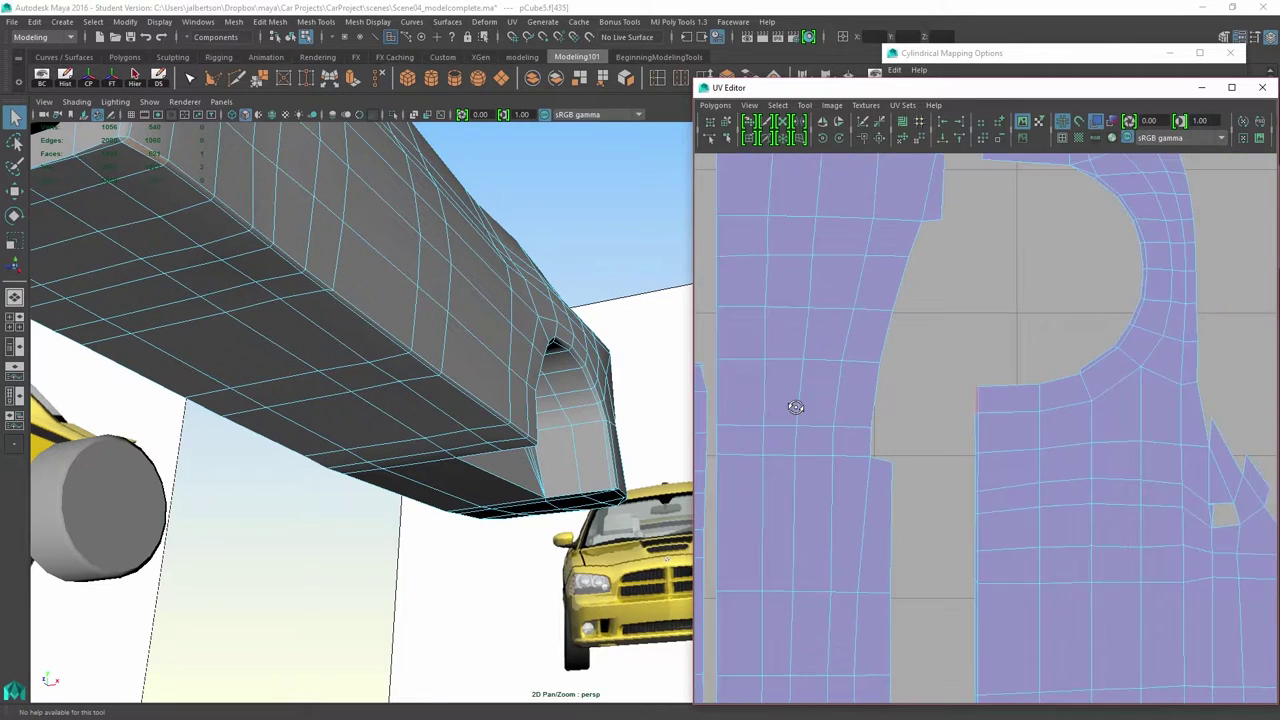
scroll(795, 407, "up", 6)
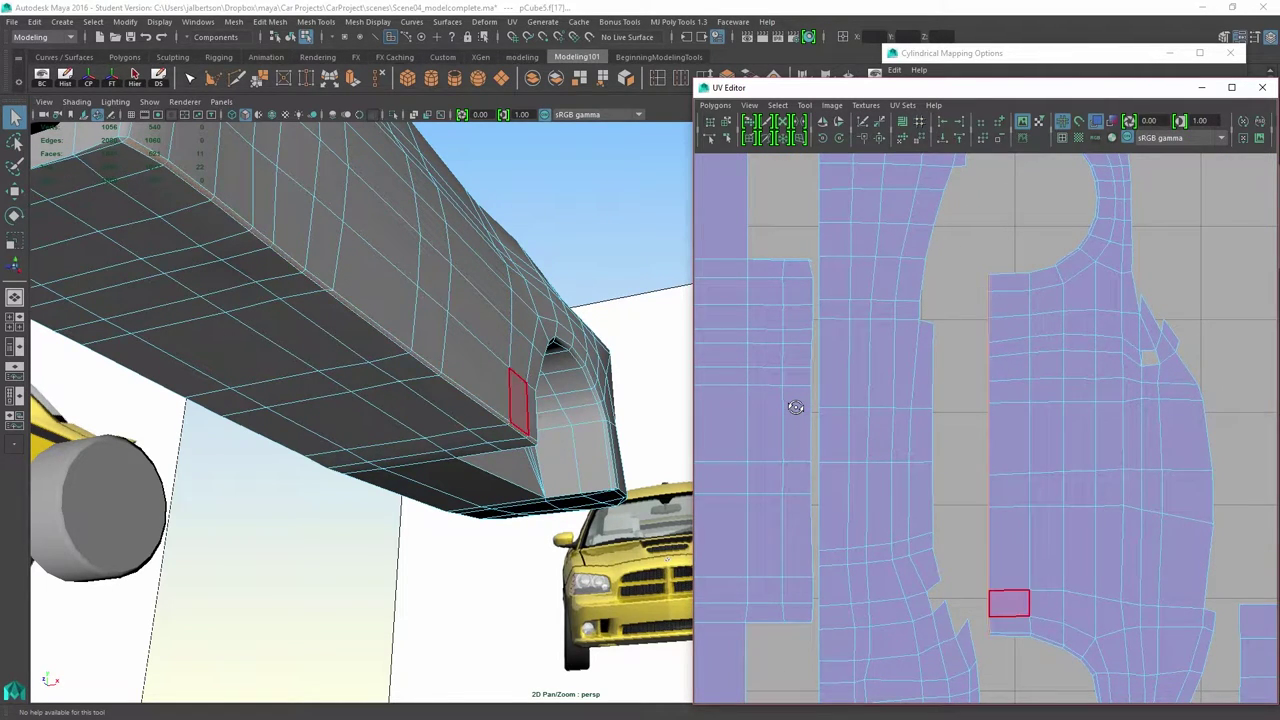
scroll(795, 407, "down", 3)
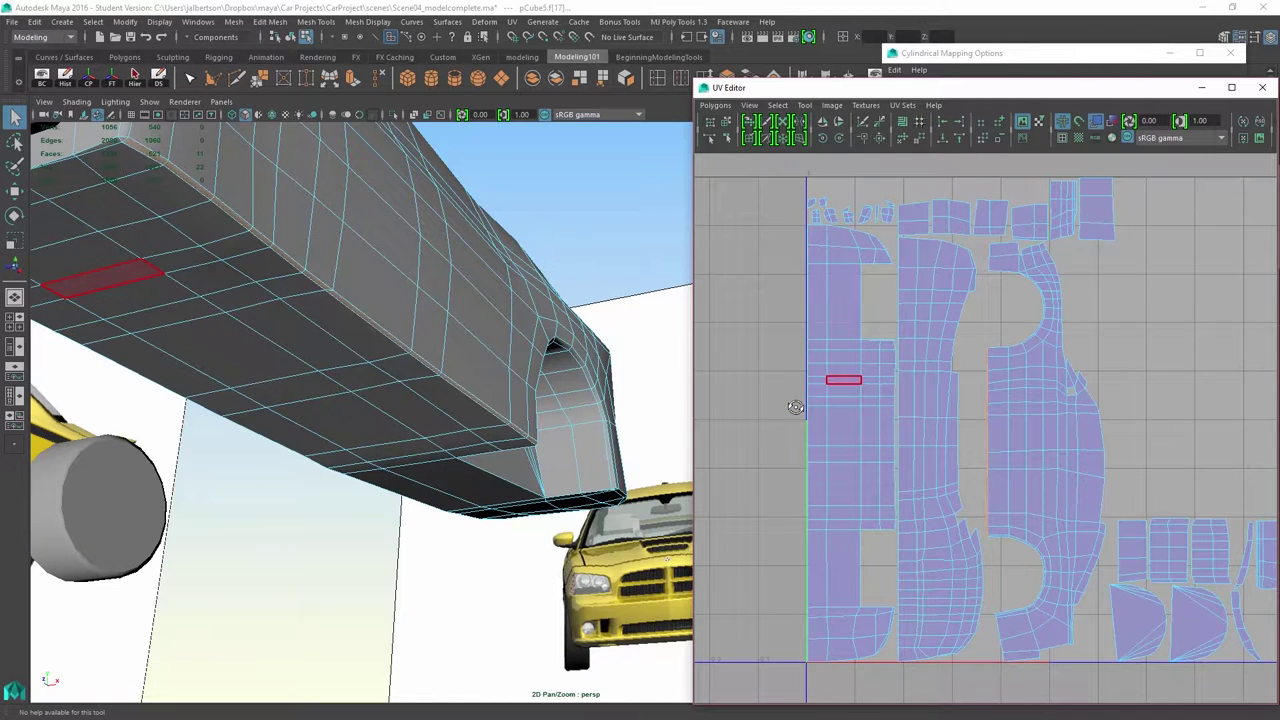
scroll(795, 407, "up", 4)
middle_click_drag(795, 407, 884, 340, "alt")
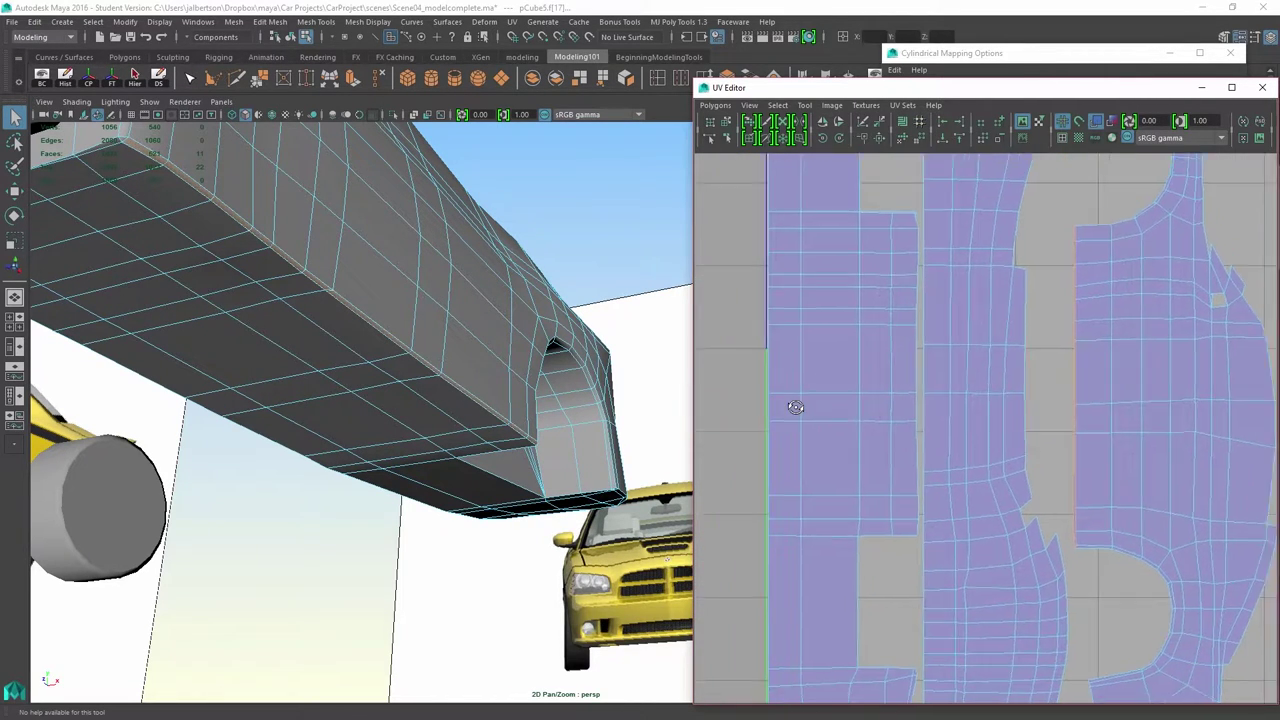
scroll(884, 340, "down", 3)
right_click_drag(867, 306, 924, 306)
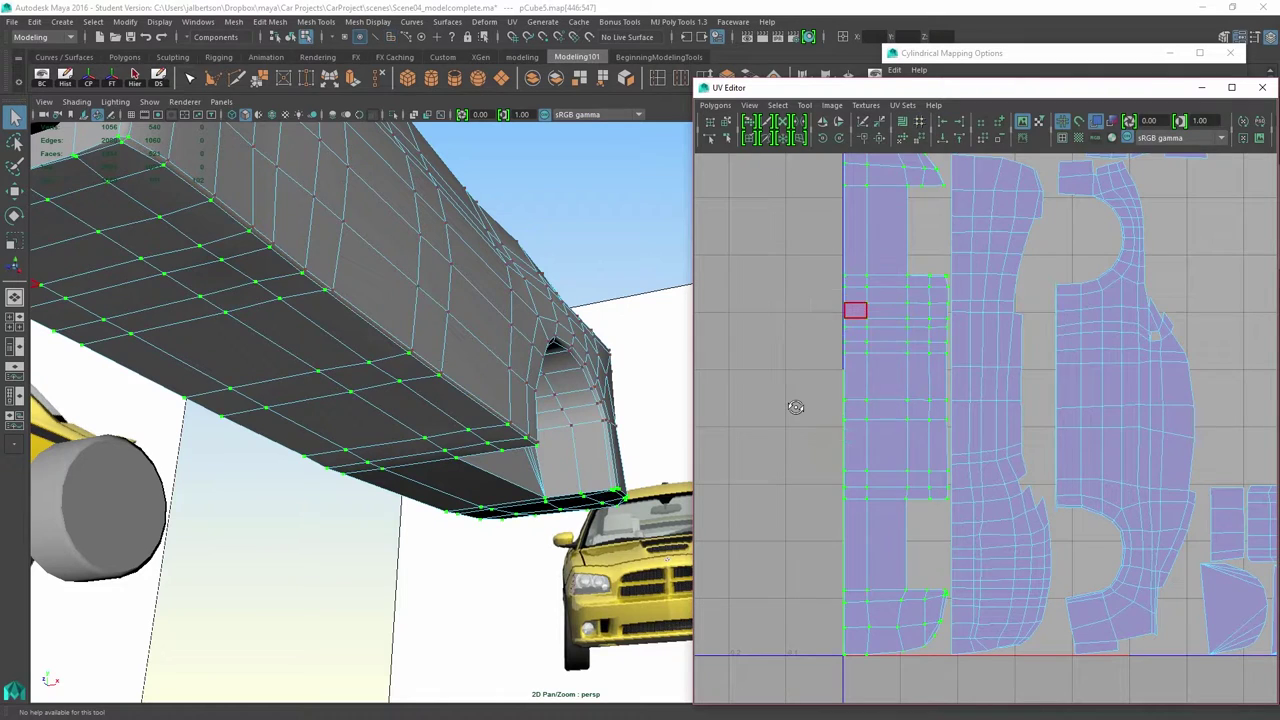
- Enlarge the UV Editor and select the UVs along the straight inner edge of the car-side shell between the wheel arches
scroll(795, 407, "up", 5)
scroll(795, 407, "up", 4)
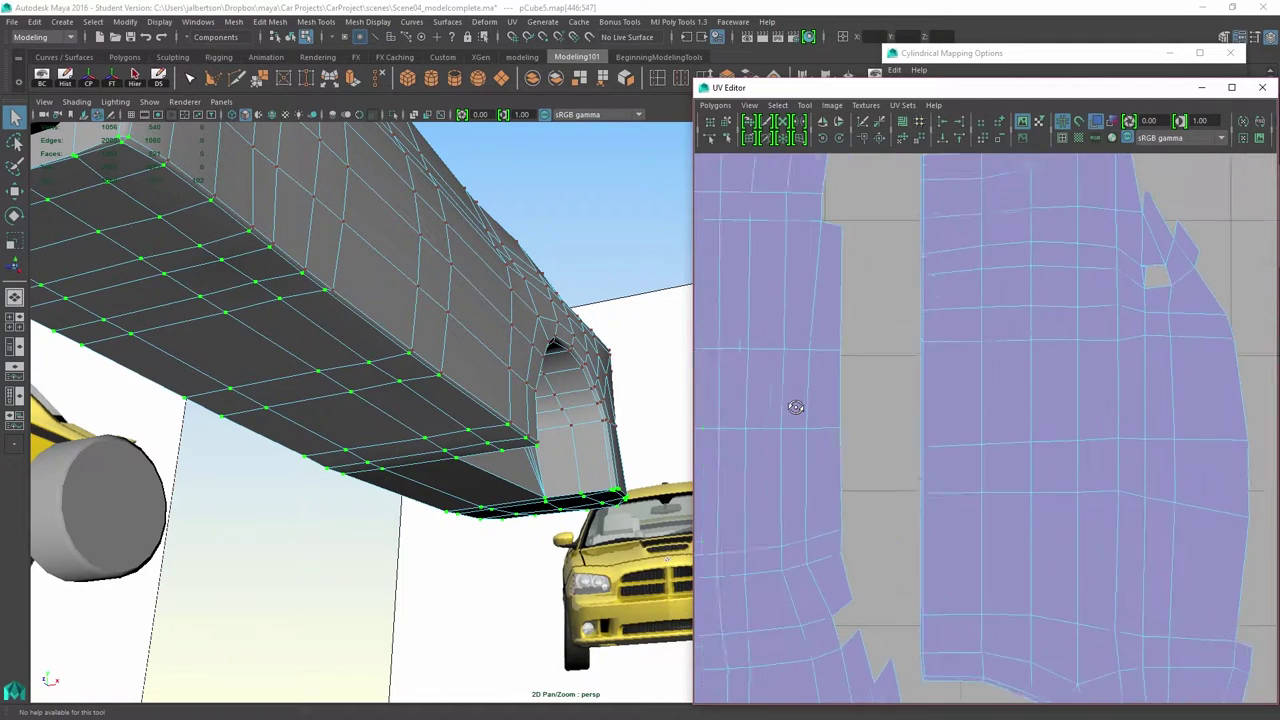
scroll(795, 407, "up", 2)
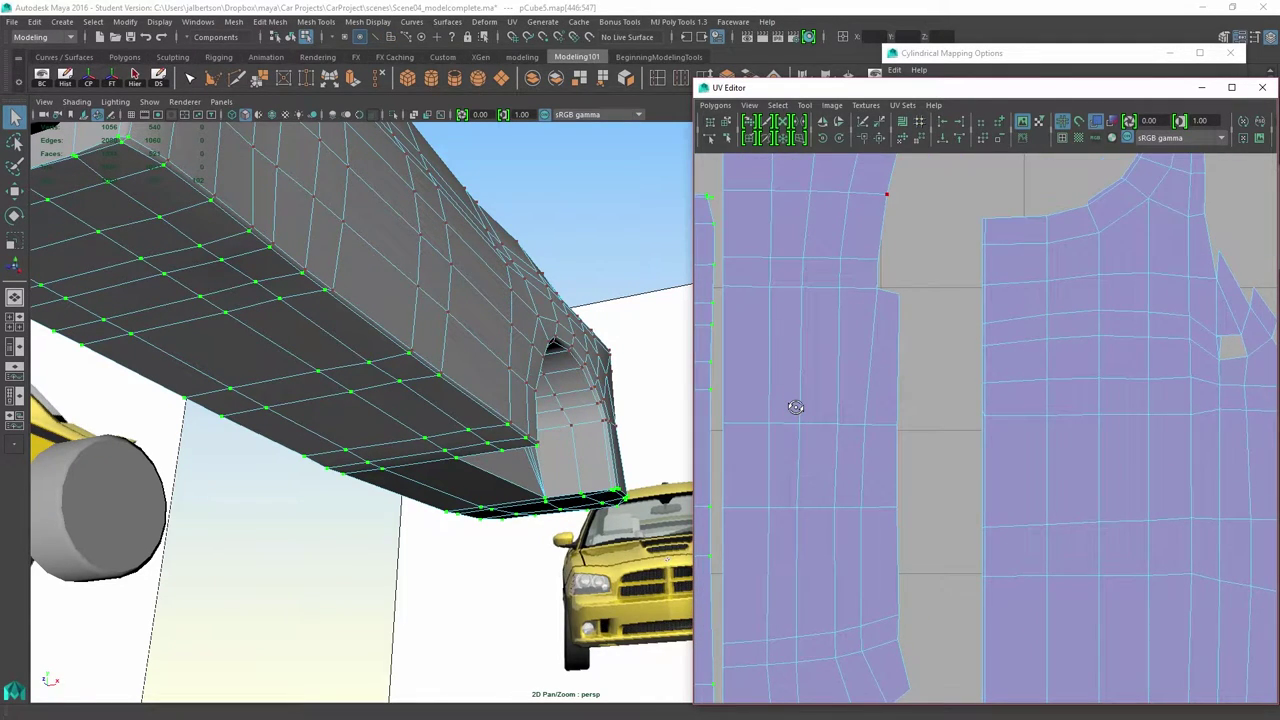
left_click_drag(694, 81, 221, 1)
scroll(795, 407, "down", 3)
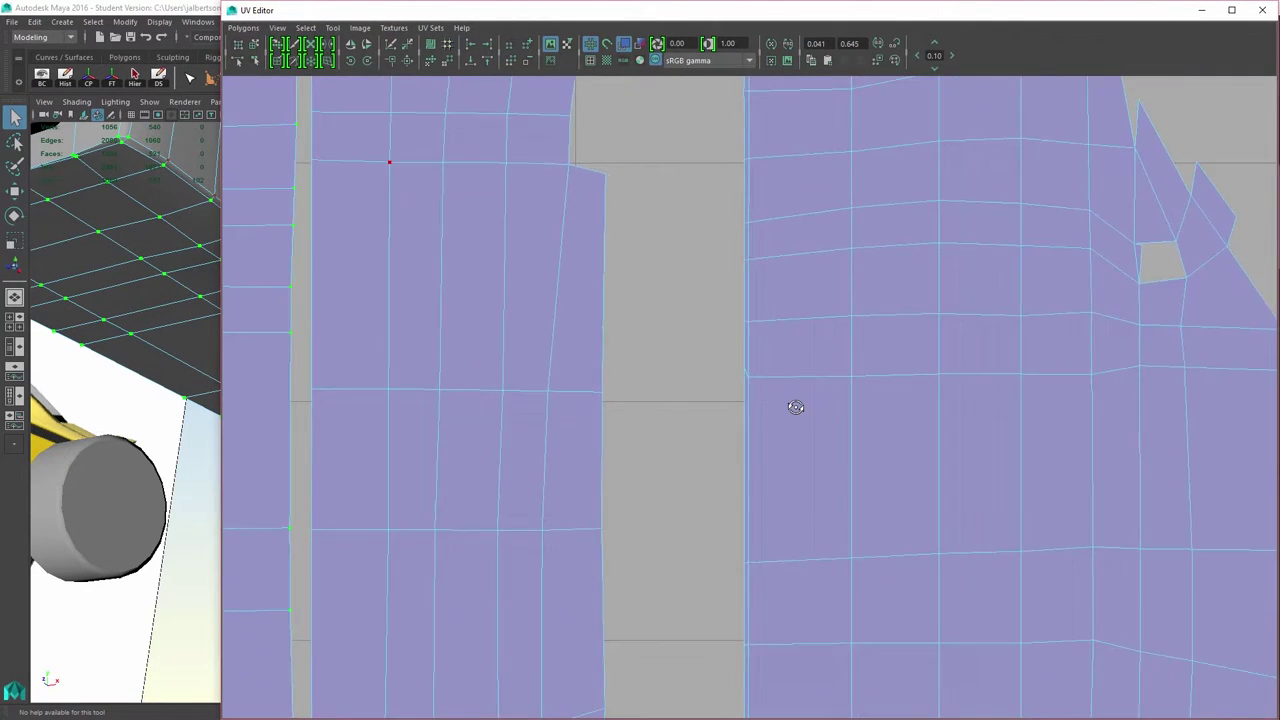
mouse_move(784, 97)
left_mouse_down()
mouse_move(758, 216)
mouse_move(743, 216)
mouse_move(748, 380)
left_mouse_up()
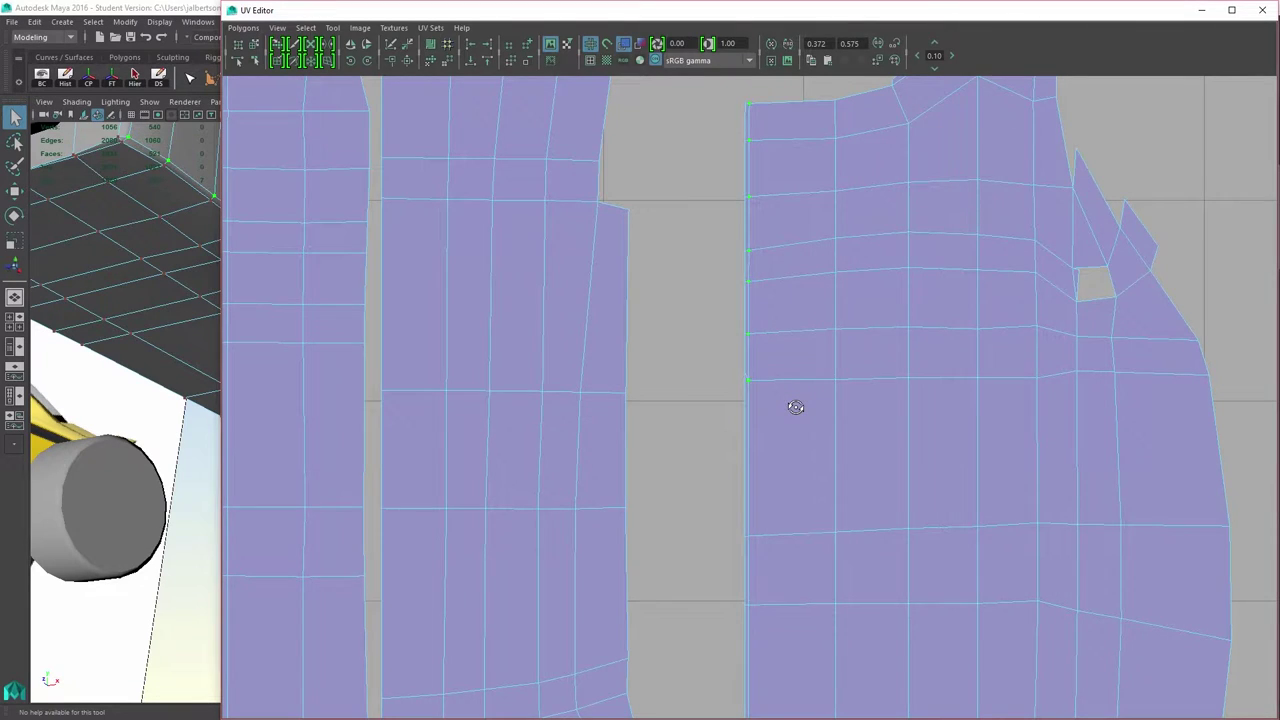
middle_click_drag(796, 407, 794, 158, "alt")
right_click_drag(796, 407, 776, 407, "alt")
middle_click_drag(796, 407, 814, 347, "alt")
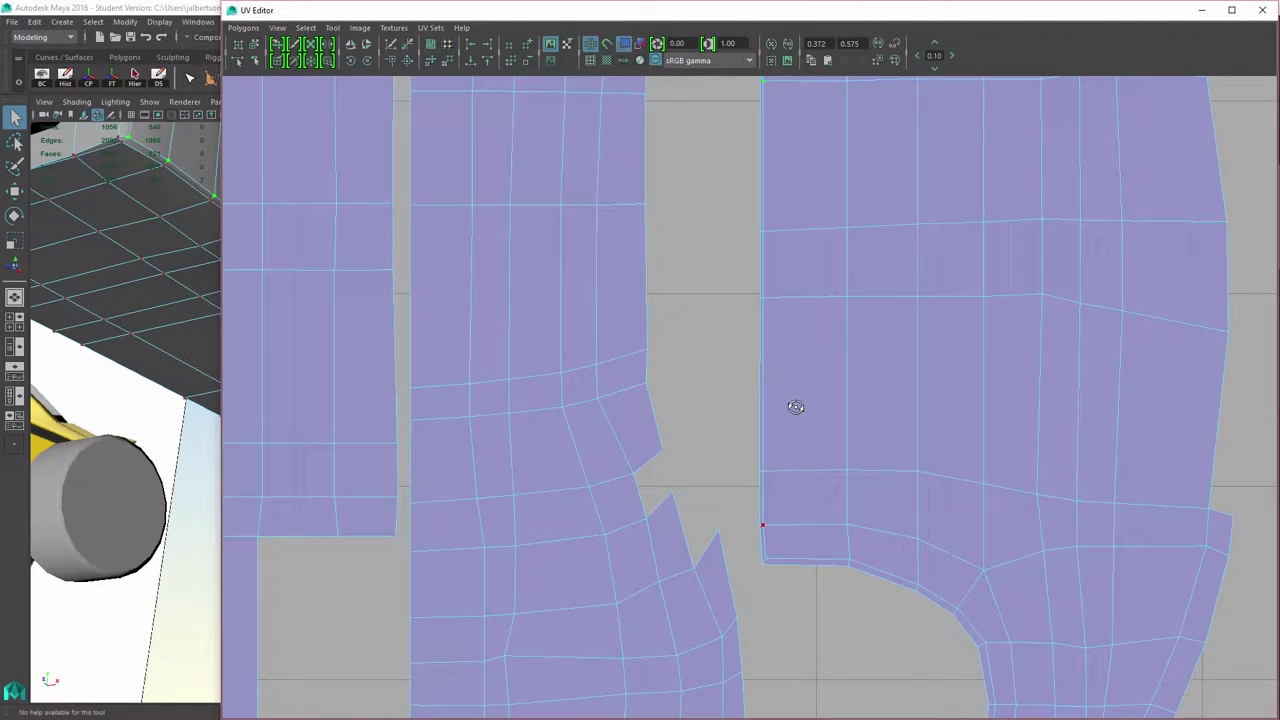
left_click_drag(764, 534, 778, 461)
left_click_drag(766, 276, 761, 309, "shift")
scroll(796, 407, "up", 2)
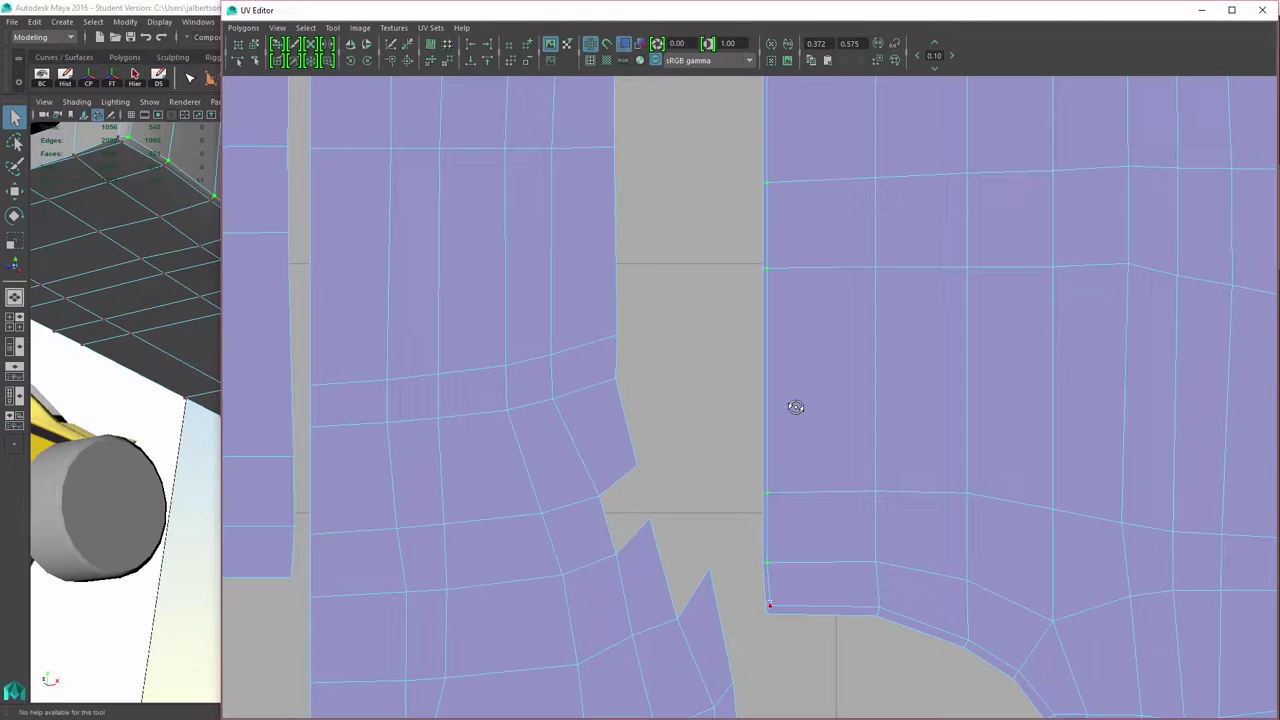
- Extend the selection to the edge's upper end and separate the thin strip's UVs from the side shell
scroll(796, 407, "down", 1)
middle_click_drag(796, 407, 781, 690, "alt")
scroll(796, 407, "down", 2)
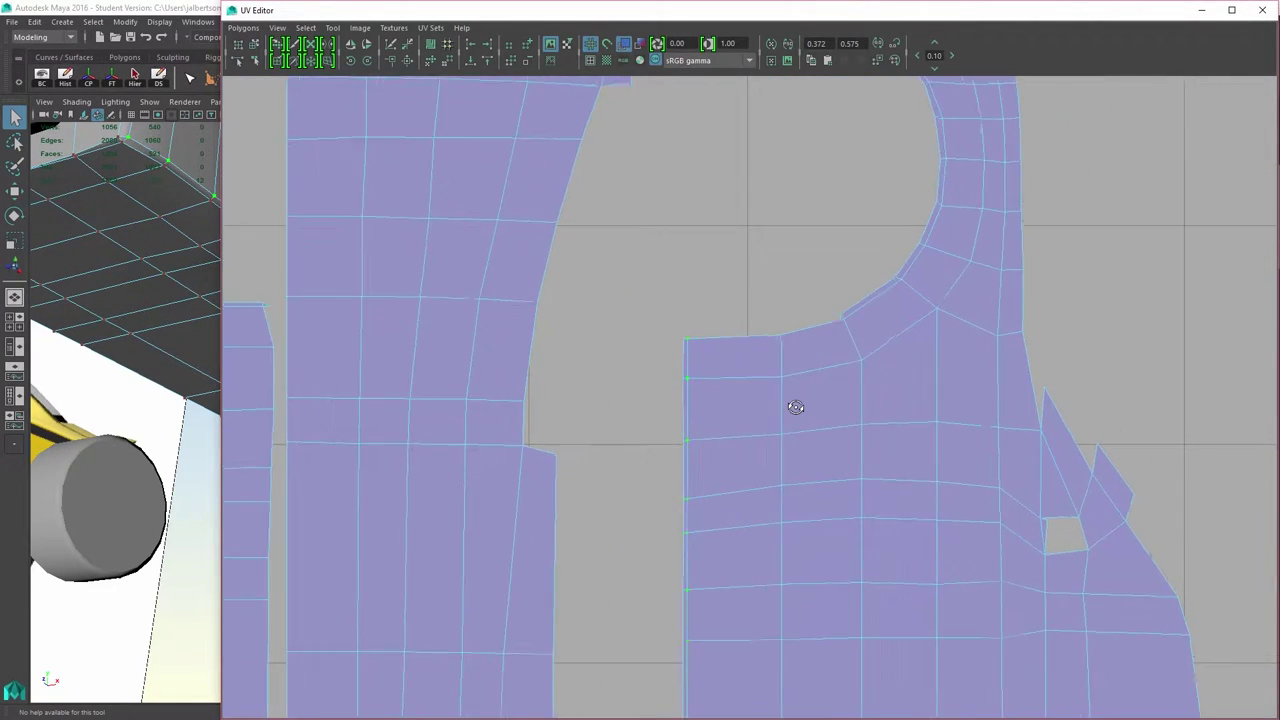
scroll(796, 407, "up", 2)
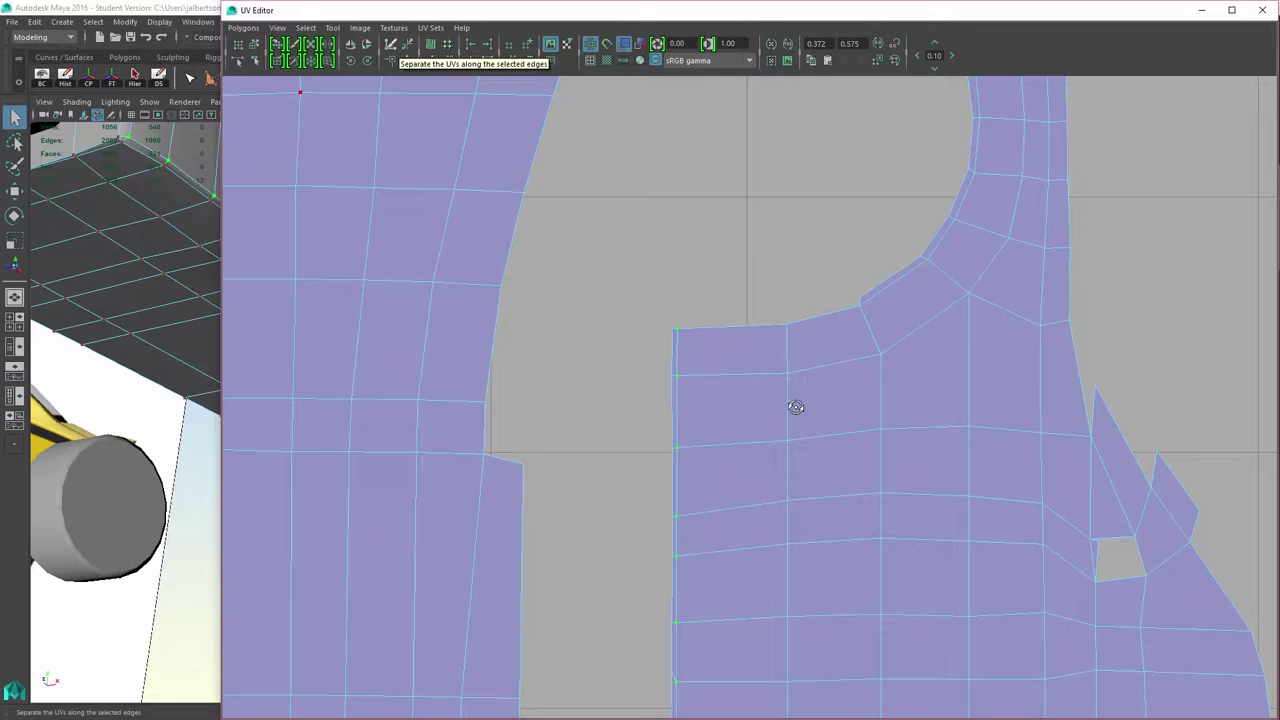
left_click(407, 44)
scroll(795, 407, "up", 2)
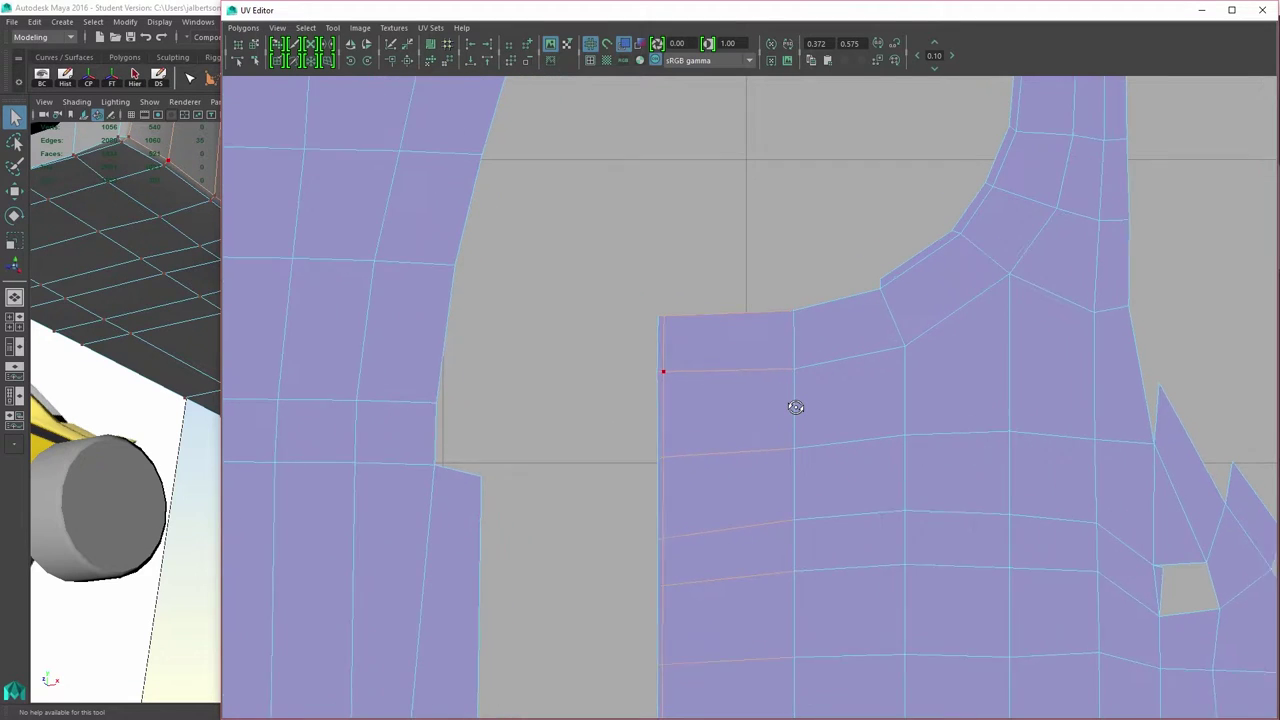
- Return to UV selection and check the strip's end UVs beside the upper wheel arch with the Move tool
right_click_drag(671, 326, 730, 326)
key("w")
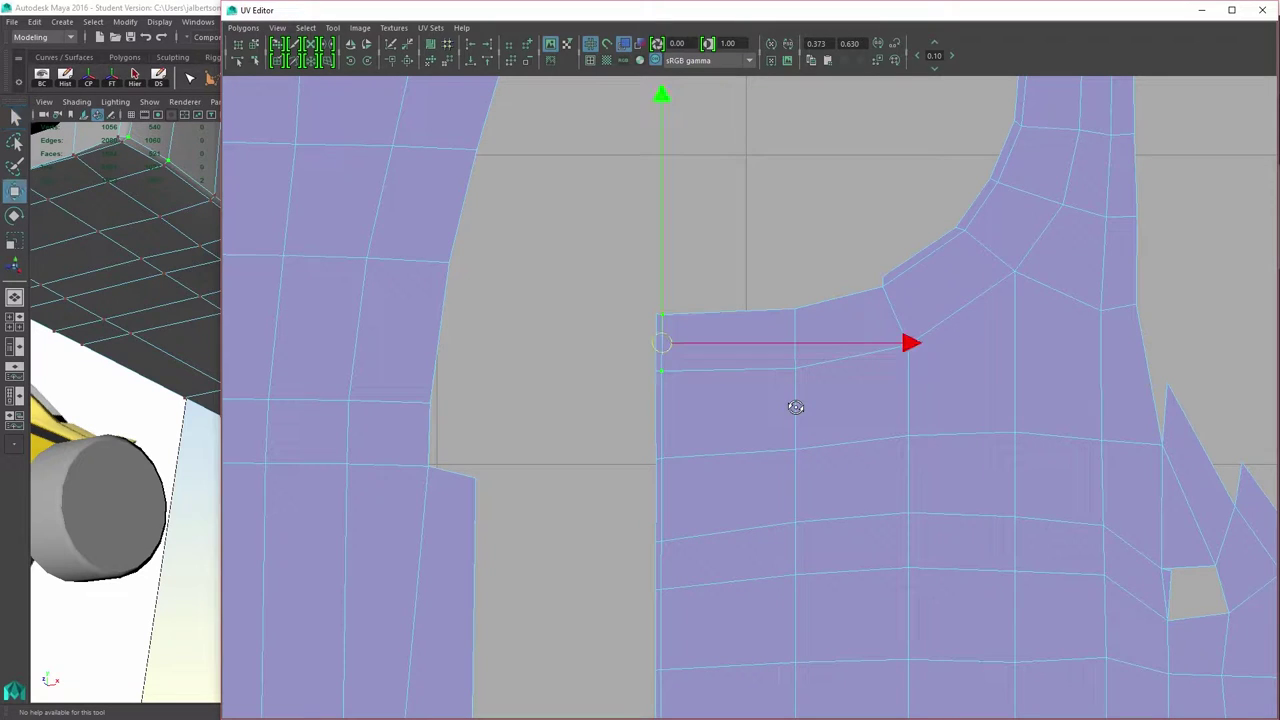
mouse_move(911, 343)
left_mouse_down()
mouse_move(894, 343)
mouse_move(911, 343)
left_mouse_up()
left_click_drag(641, 331, 660, 419)
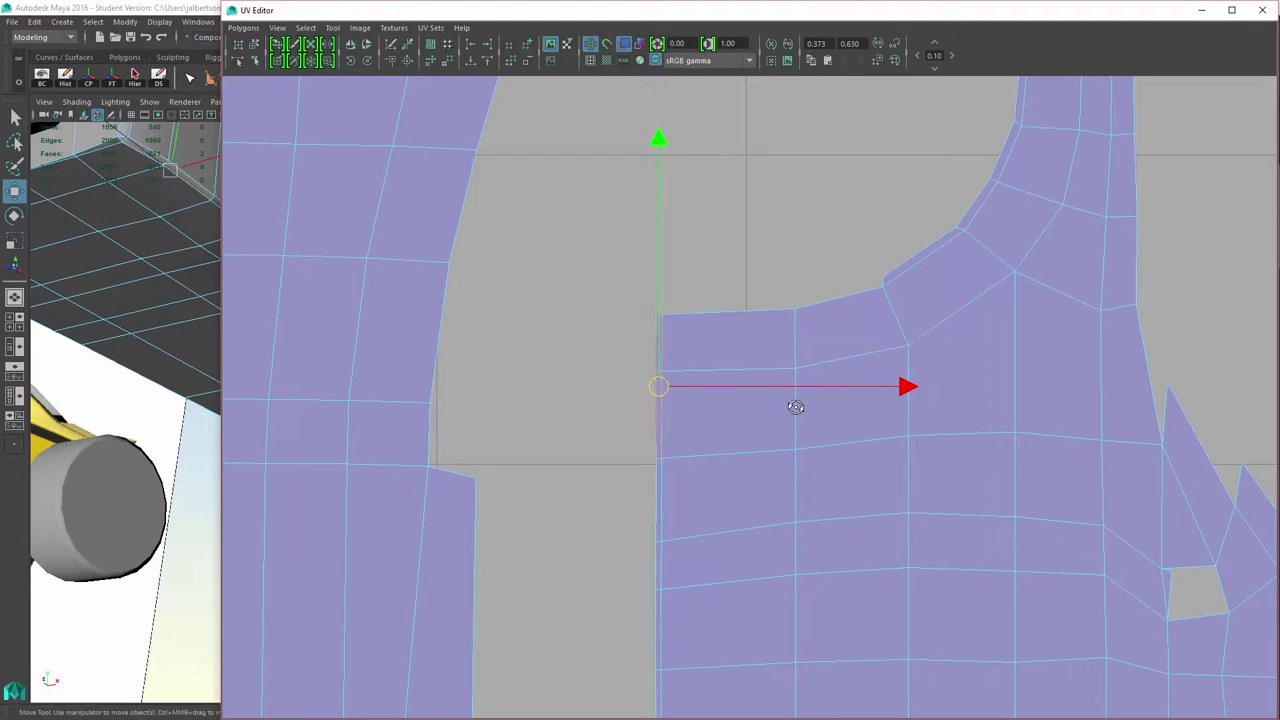
right_click_drag(796, 407, 744, 407, "alt")
scroll(795, 407, "down", 2)
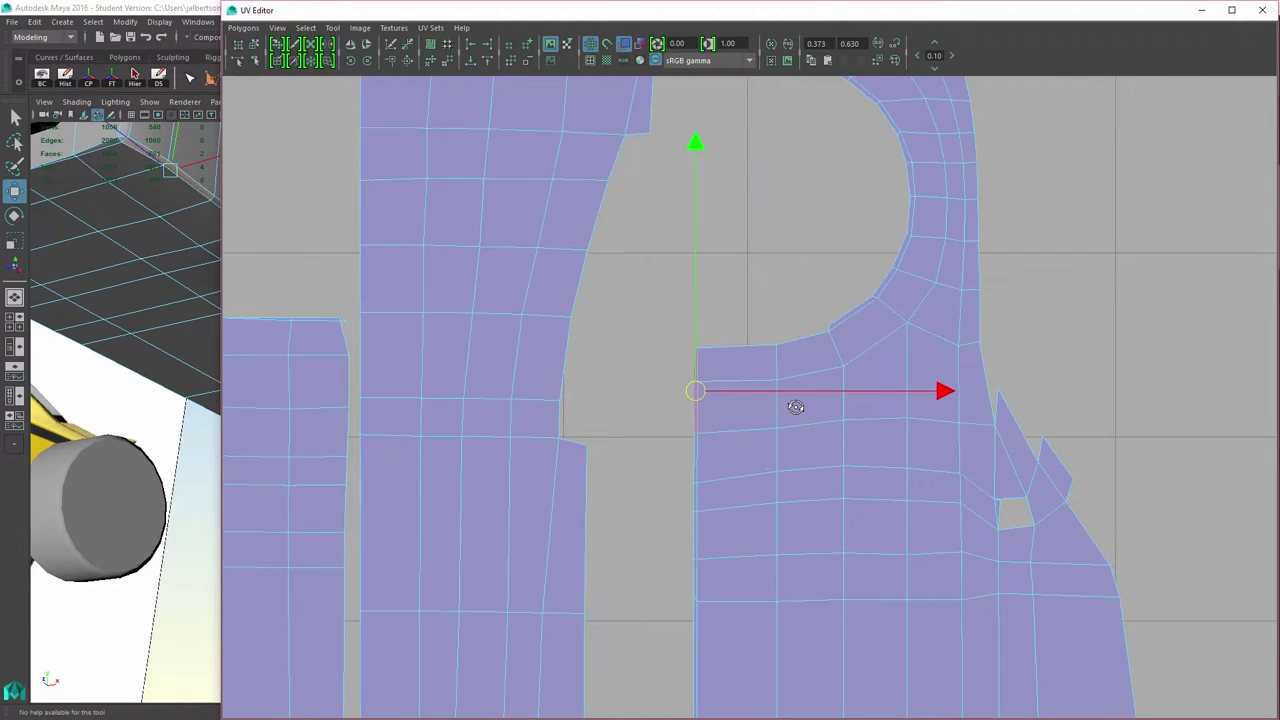
- Select the whole separated strip as a UV shell and move it out to the far side of the underside shell
scroll(795, 407, "up", 2)
middle_click_drag(796, 407, 797, 57, "alt")
right_click_drag(796, 407, 691, 407, "alt")
middle_click_drag(796, 407, 1269, 425, "alt")
right_click_drag(796, 407, 726, 407, "alt")
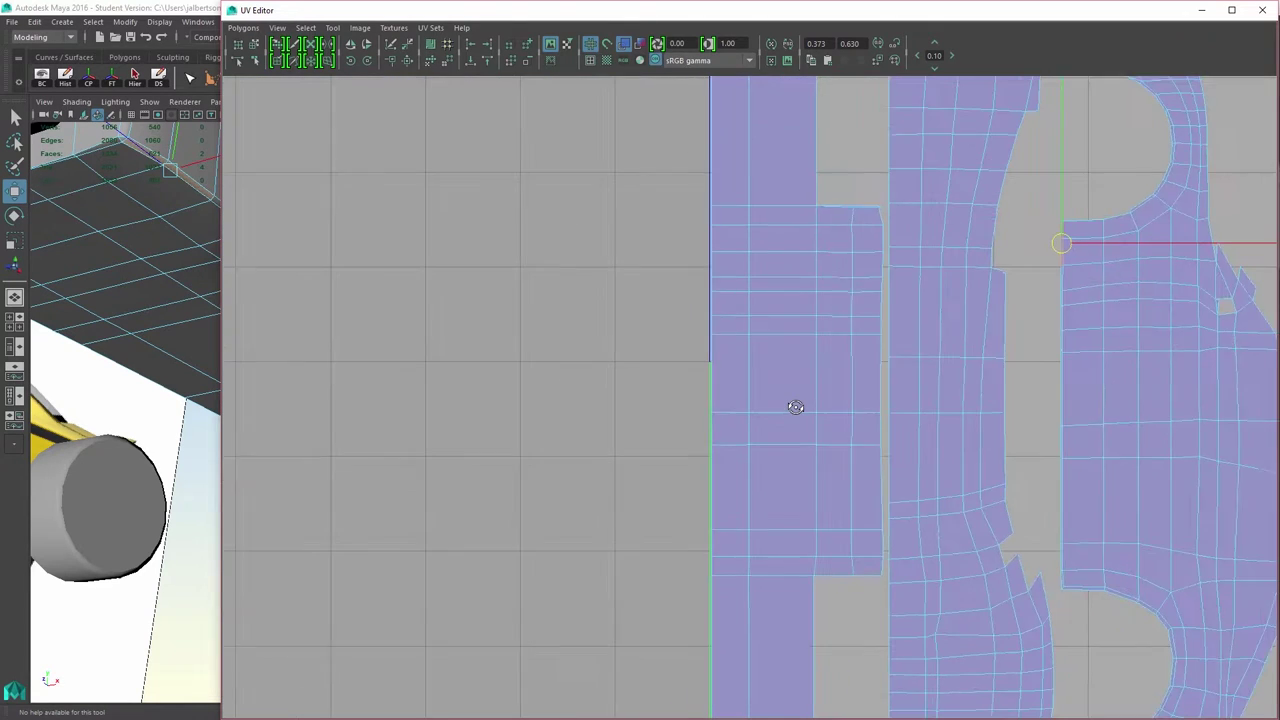
middle_click_drag(796, 407, 636, 316, "alt")
mouse_move(877, 183)
left_mouse_down()
mouse_move(911, 512)
mouse_move(906, 502)
left_mouse_up()
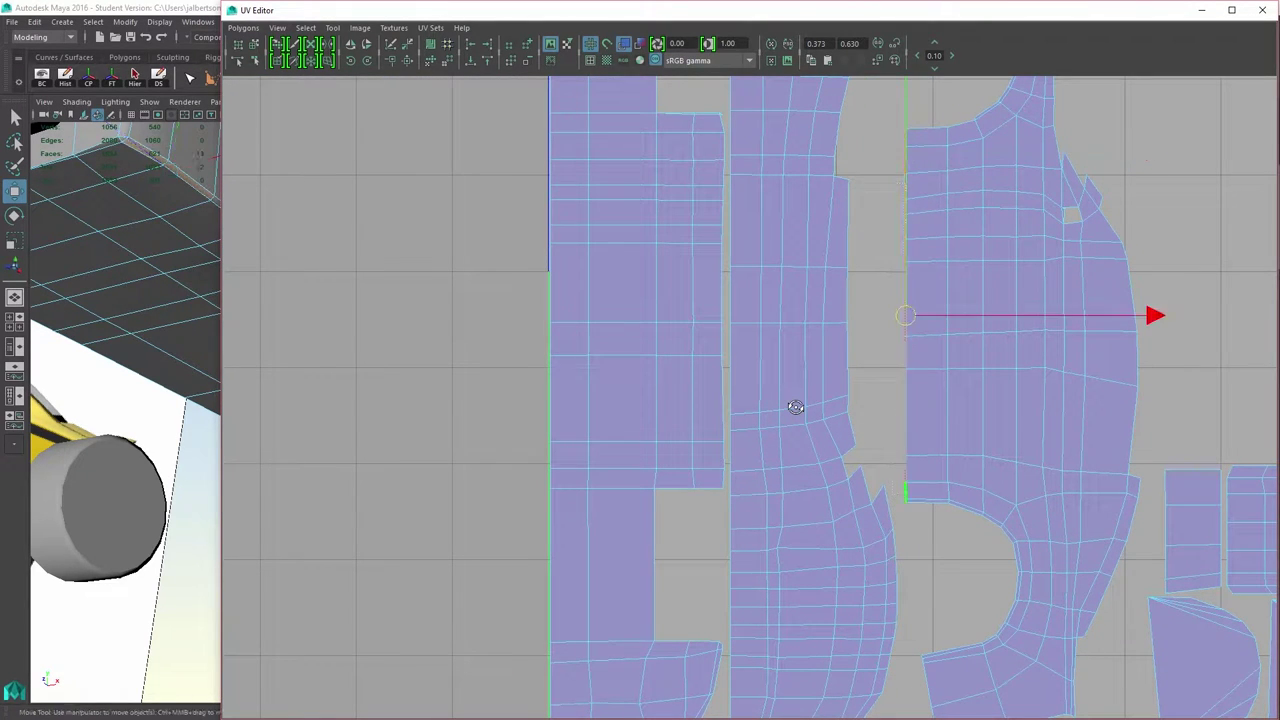
right_click(890, 296, "ctrl")
right_click_drag(890, 296, 1014, 300, "ctrl")
mouse_move(954, 316)
left_mouse_down()
mouse_move(1012, 316)
mouse_move(623, 316)
left_mouse_up()
key("ctrl+z")
scroll(600, 270, "down", 5)
- Scale the strip lengthwise to the full length of the underside shell
key("r")
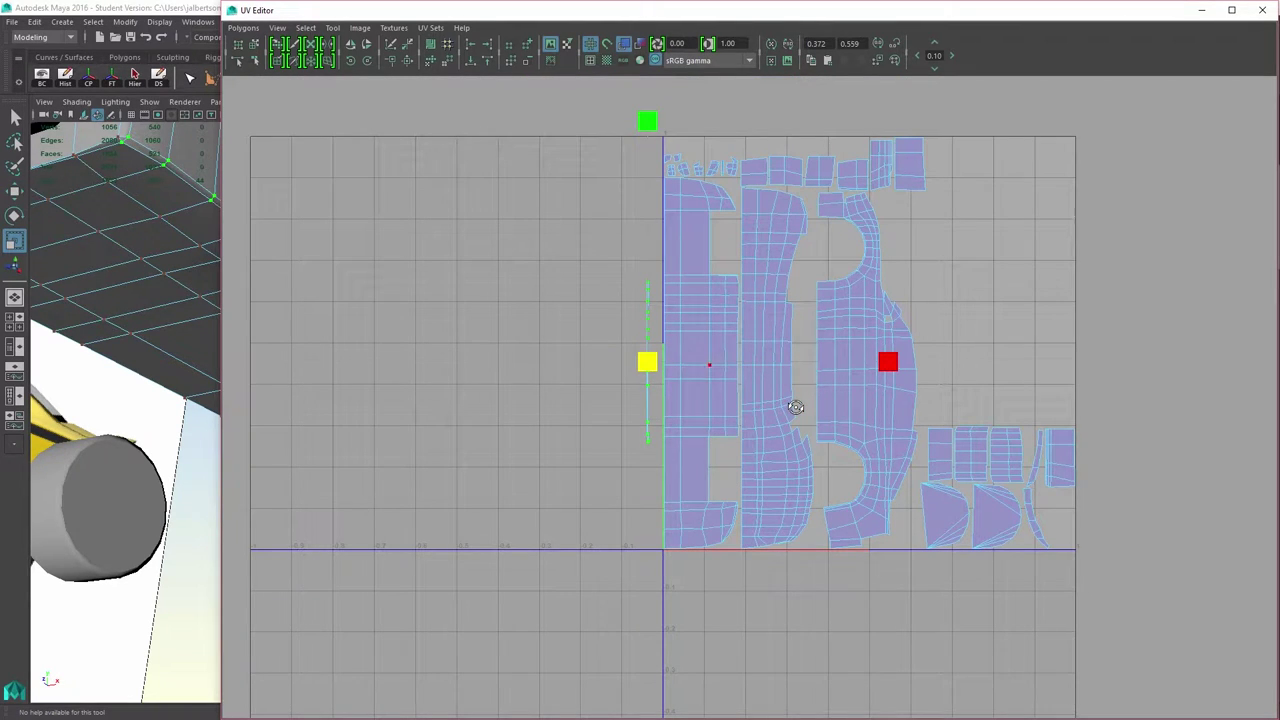
middle_click_drag(795, 407, 1114, 407)
scroll(795, 407, "up", 3)
- Select individual edges on the underside shell to find which of them are shared with the strip
key("q")
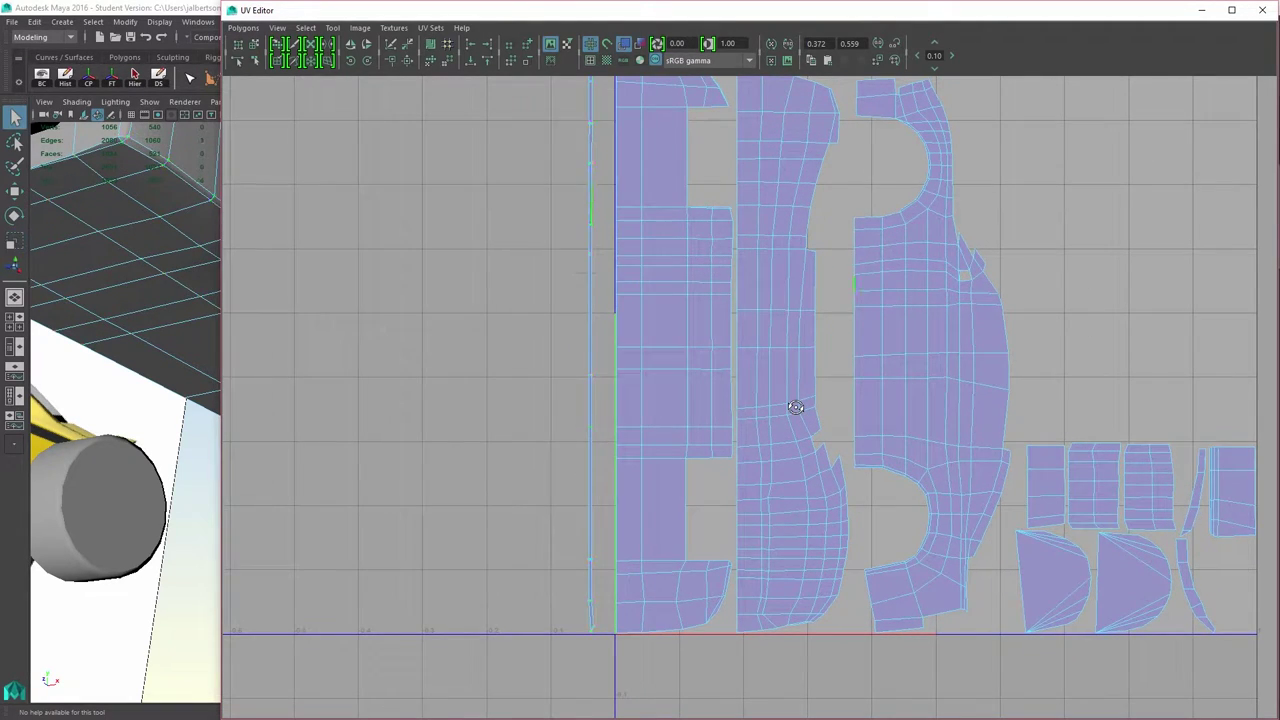
left_click(664, 219)
middle_click_drag(664, 219, 677, 324, "alt")
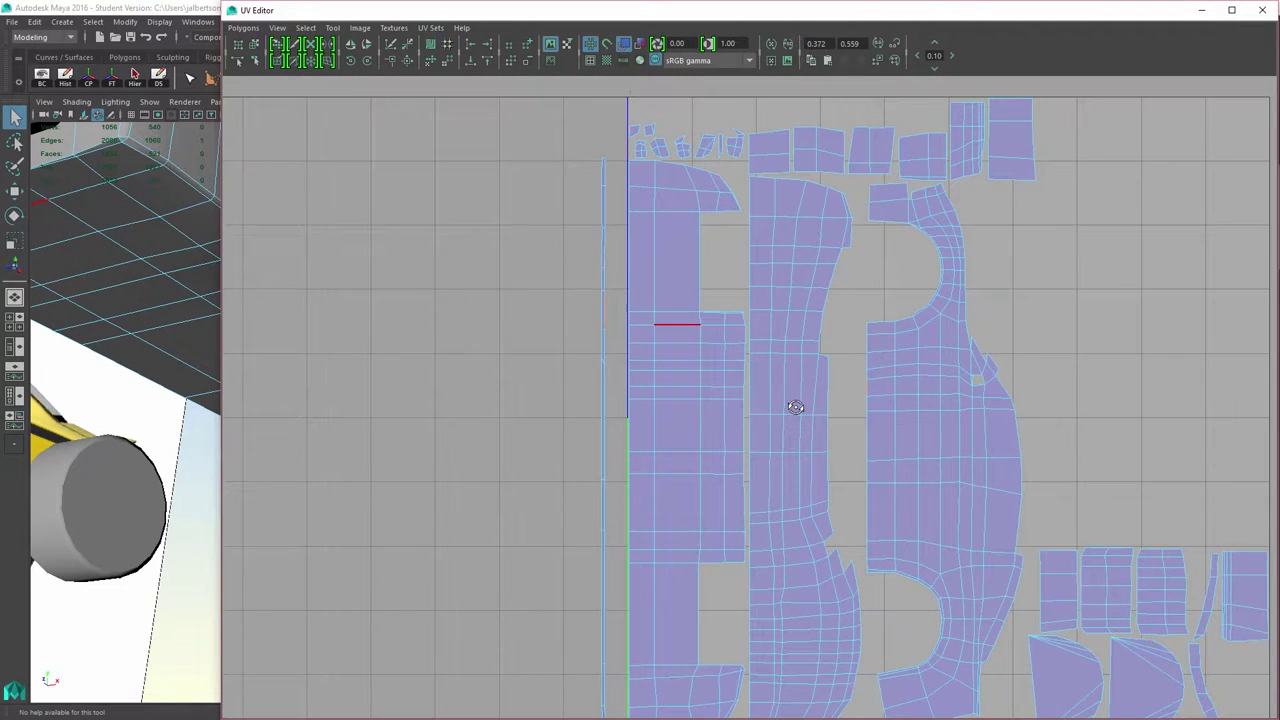
left_click(743, 379)
scroll(796, 407, "up", 3)
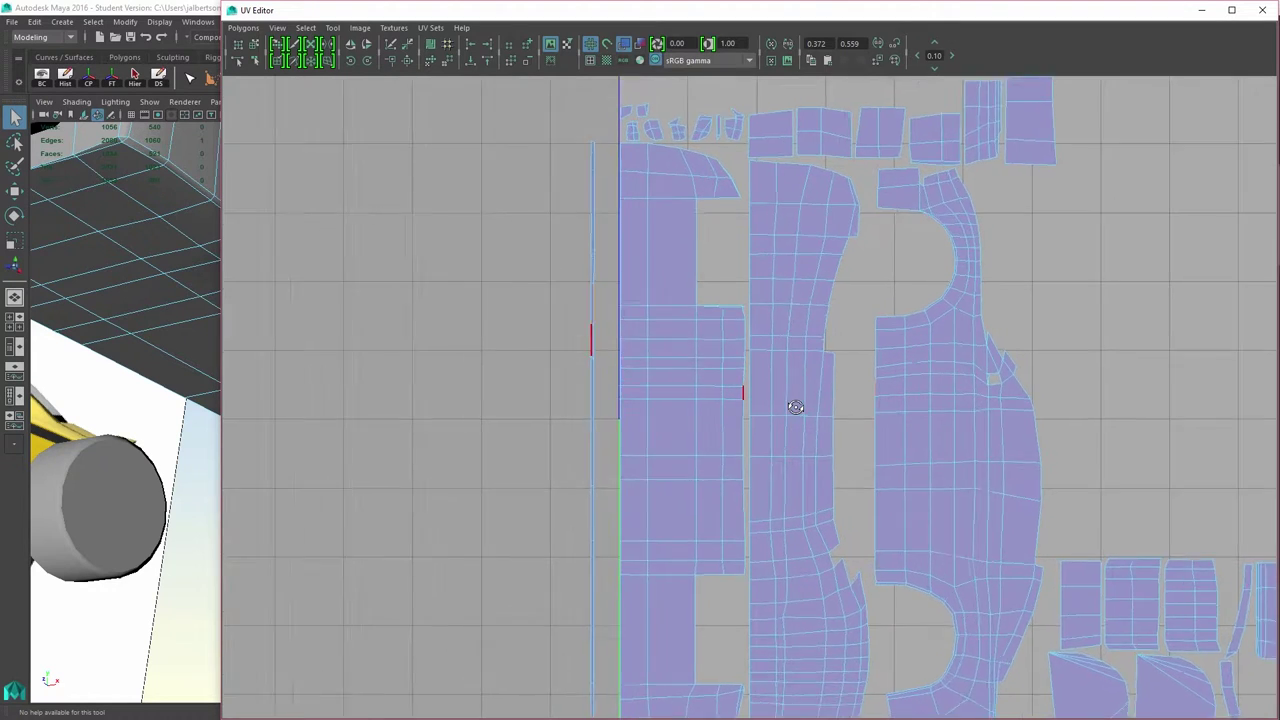
scroll(796, 407, "down", 4)
- Select the whole underside shell and move it sideways into the empty space beyond the strip
right_click_drag(643, 277, 643, 316)
right_click_drag(660, 291, 720, 293)
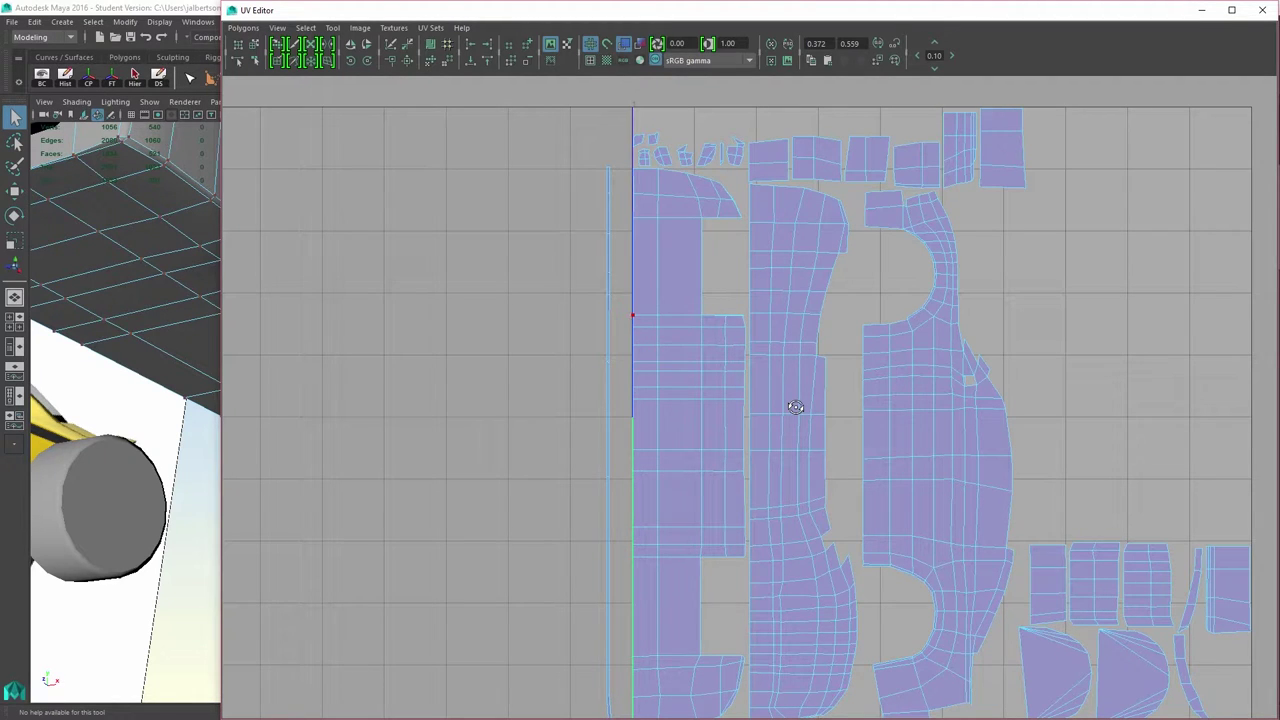
left_click(635, 316)
right_click_drag(651, 328, 704, 308, "ctrl")
scroll(796, 407, "down", 3)
key("w")
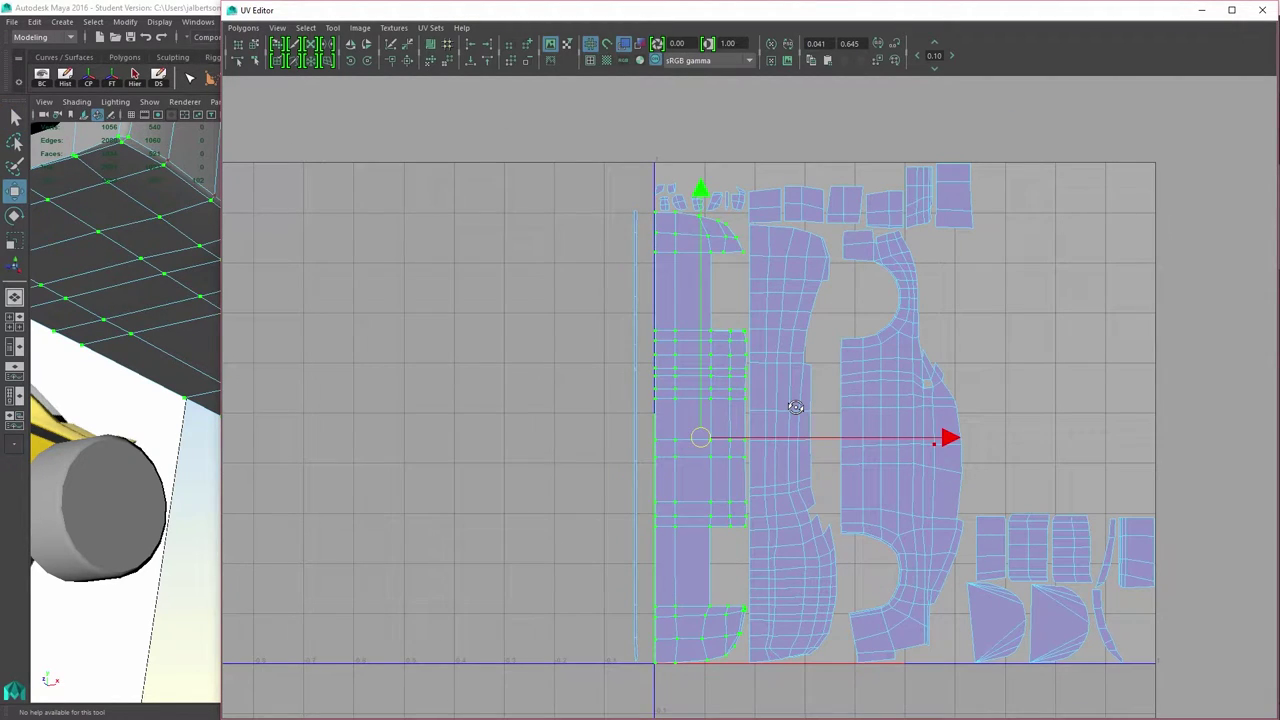
left_click_drag(950, 437, 725, 437)
scroll(725, 437, "down", 1)
scroll(725, 437, "up", 2)
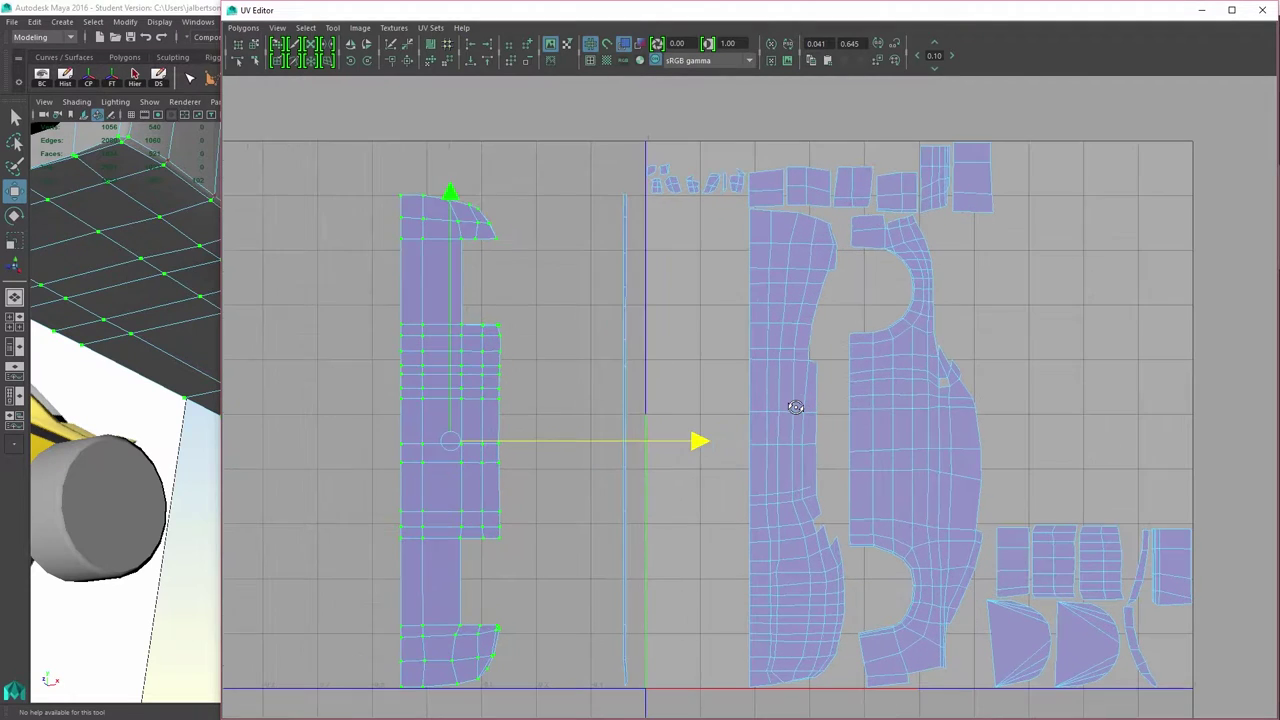
- Check the strip's edges against the outer edge of the underside shell's wide middle section
right_click_drag(394, 280, 466, 260)
left_click(401, 239)
right_click_drag(422, 219, 460, 205, "ctrl")
middle_click_drag(795, 407, 813, 335, "alt")
right_click_drag(813, 335, 806, 335, "alt")
left_click_drag(629, 136, 660, 606)
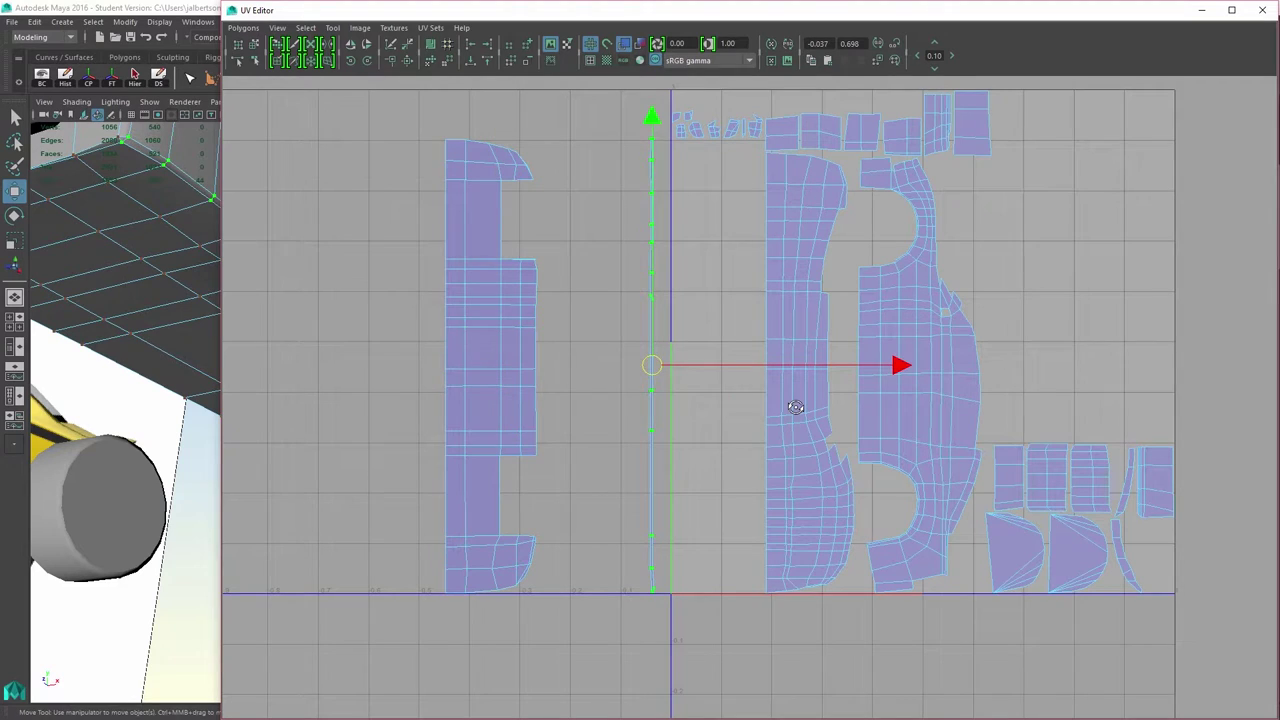
right_click_drag(543, 369, 543, 335)
left_click(536, 322)
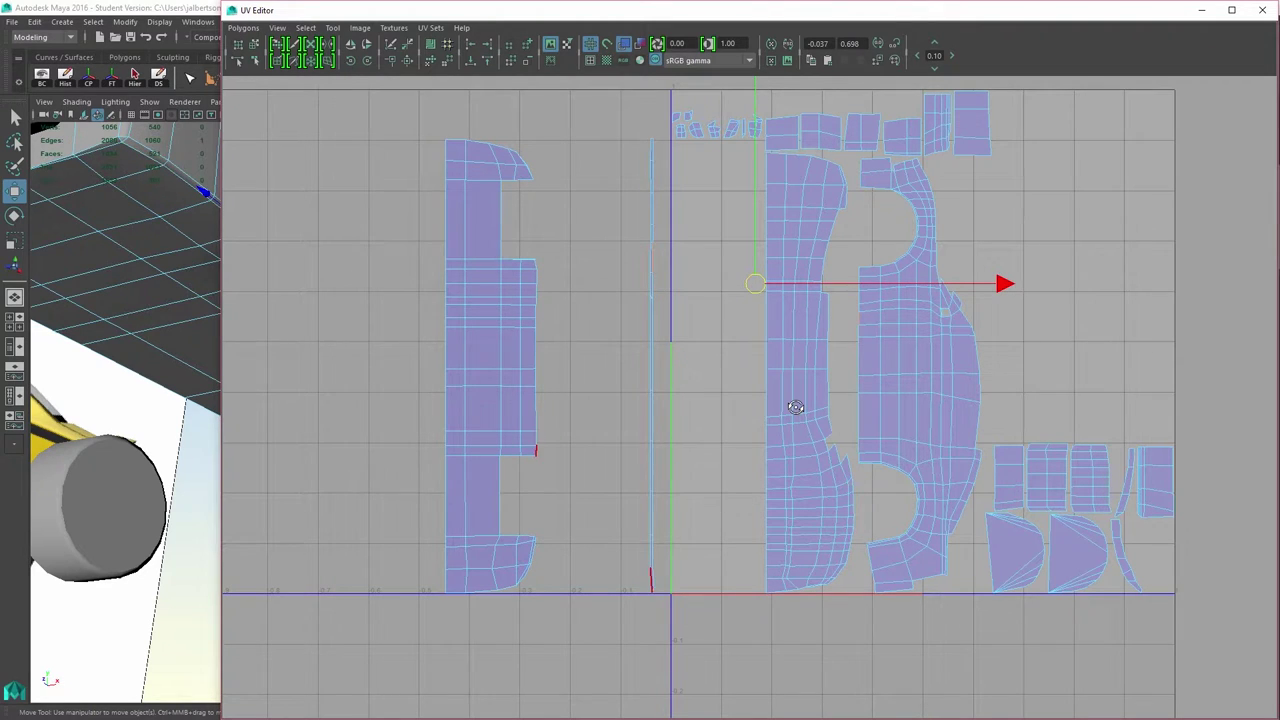
- Scale the strip down to the length of the underside shell's wide middle section and place it beside that section's outer edge
right_click_drag(643, 134, 702, 134)
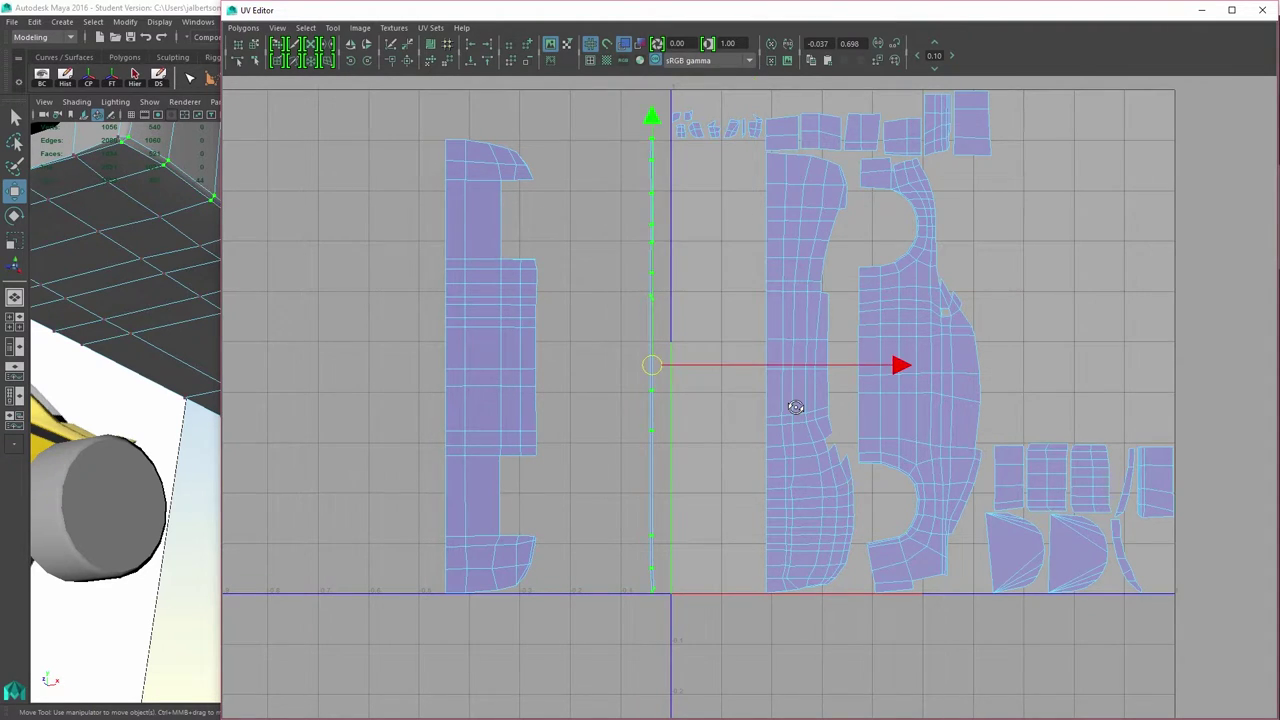
left_click_drag(640, 129, 668, 623)
key("r")
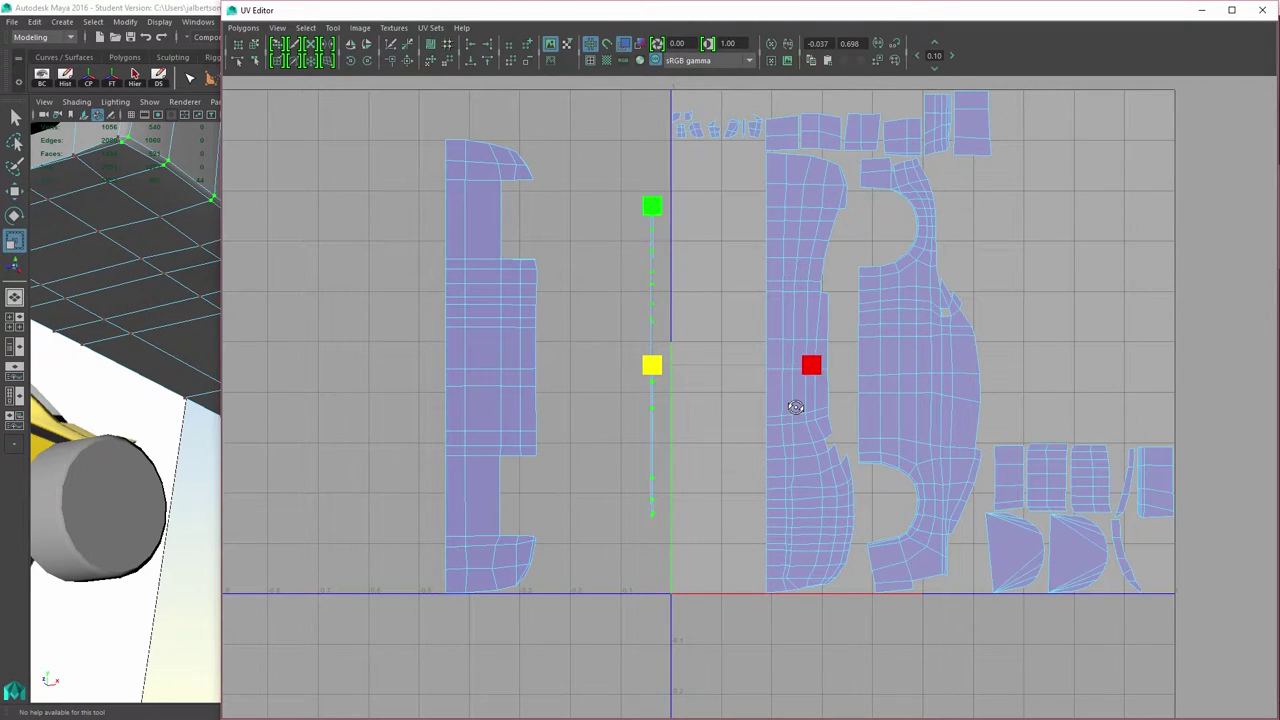
left_click_drag(572, 365, 520, 365)
key("w")
left_click_drag(652, 365, 543, 356)
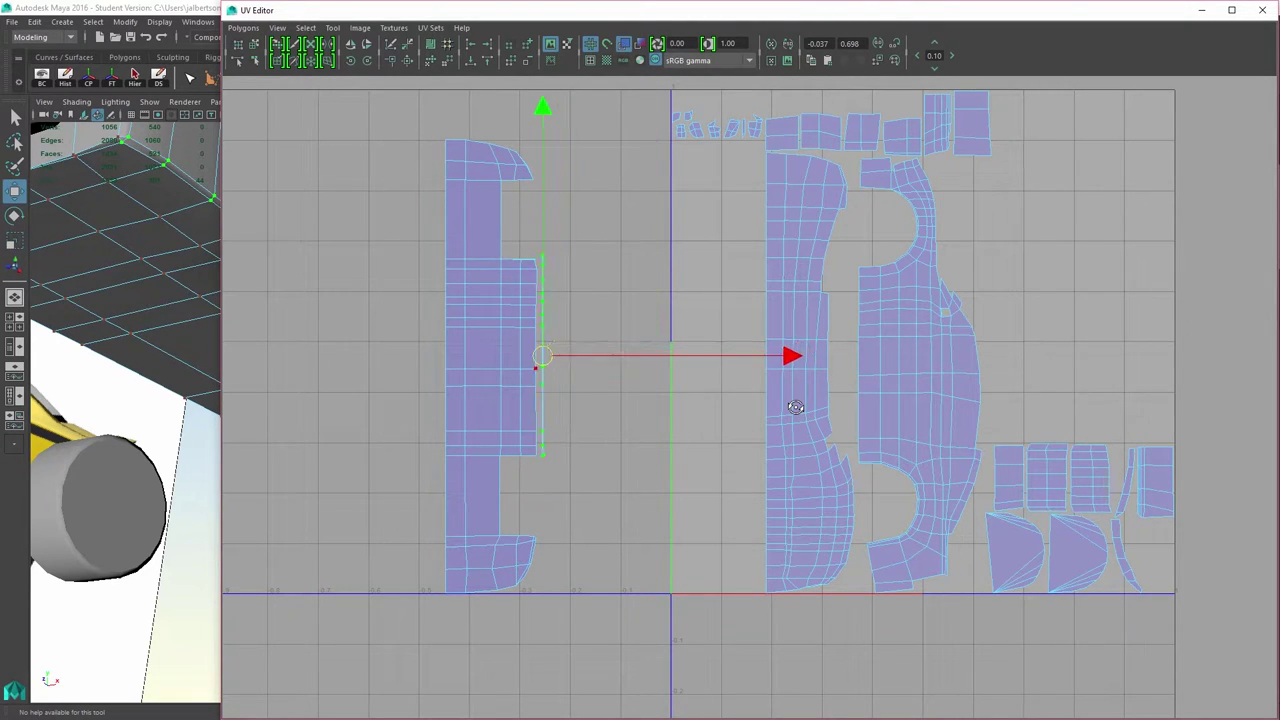
- Widen the strip slightly and move it snugly against the outer edge of the underside shell's middle section
right_click_drag(795, 407, 896, 407, "alt")
middle_click_drag(795, 407, 1066, 406, "alt")
right_click_drag(795, 407, 876, 407, "alt")
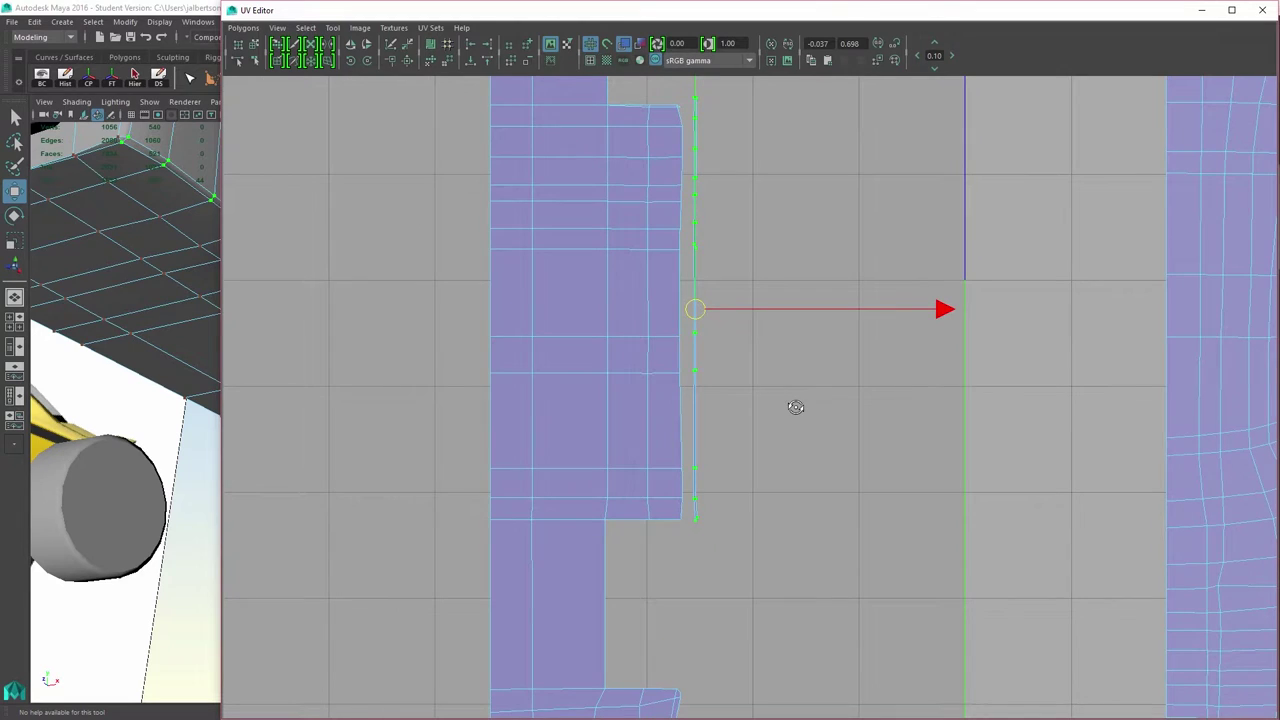
key("r")
left_click_drag(936, 309, 1247, 309)
key("w")
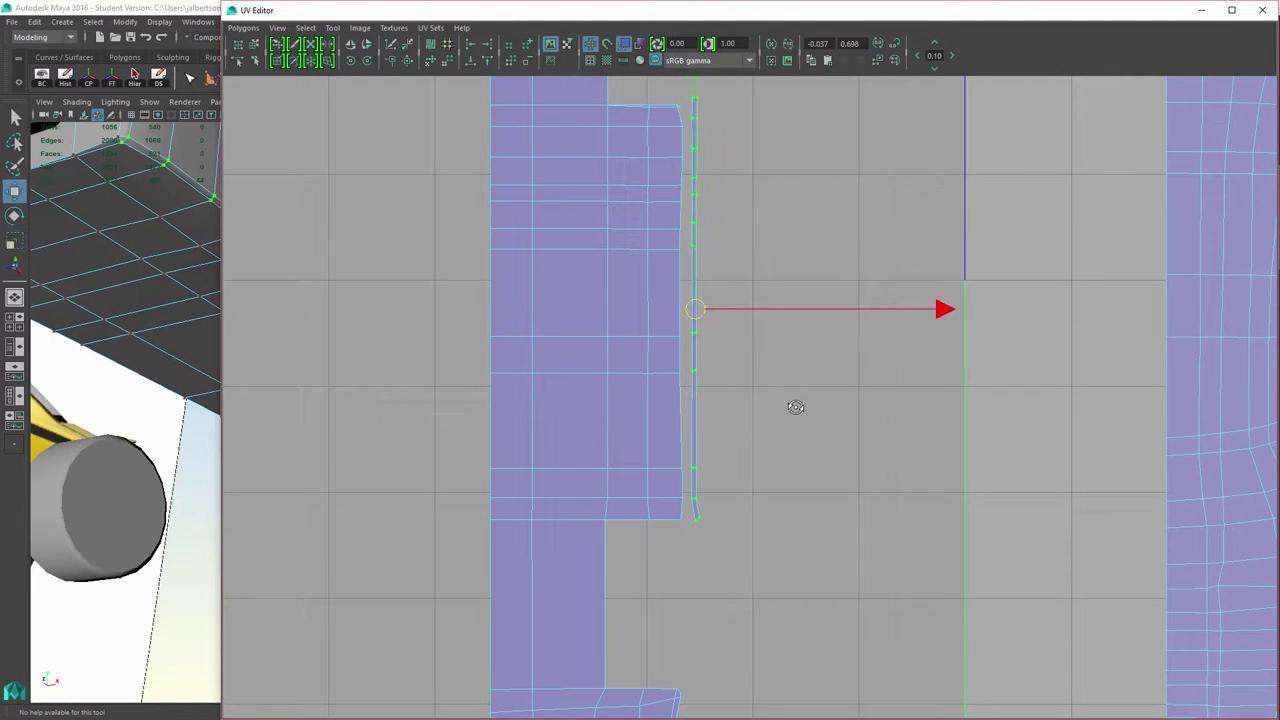
left_click_drag(695, 309, 689, 314)
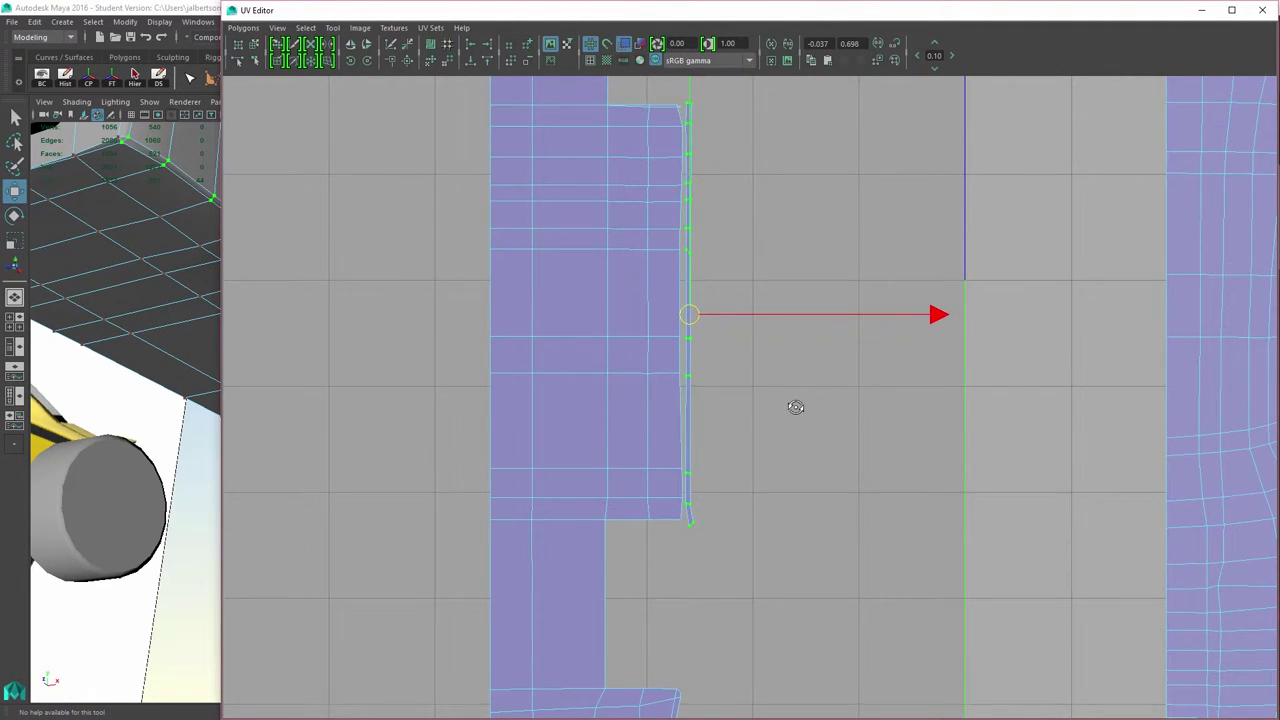
right_click_drag(795, 407, 850, 407, "alt")
middle_click_drag(795, 407, 808, 556, "alt")
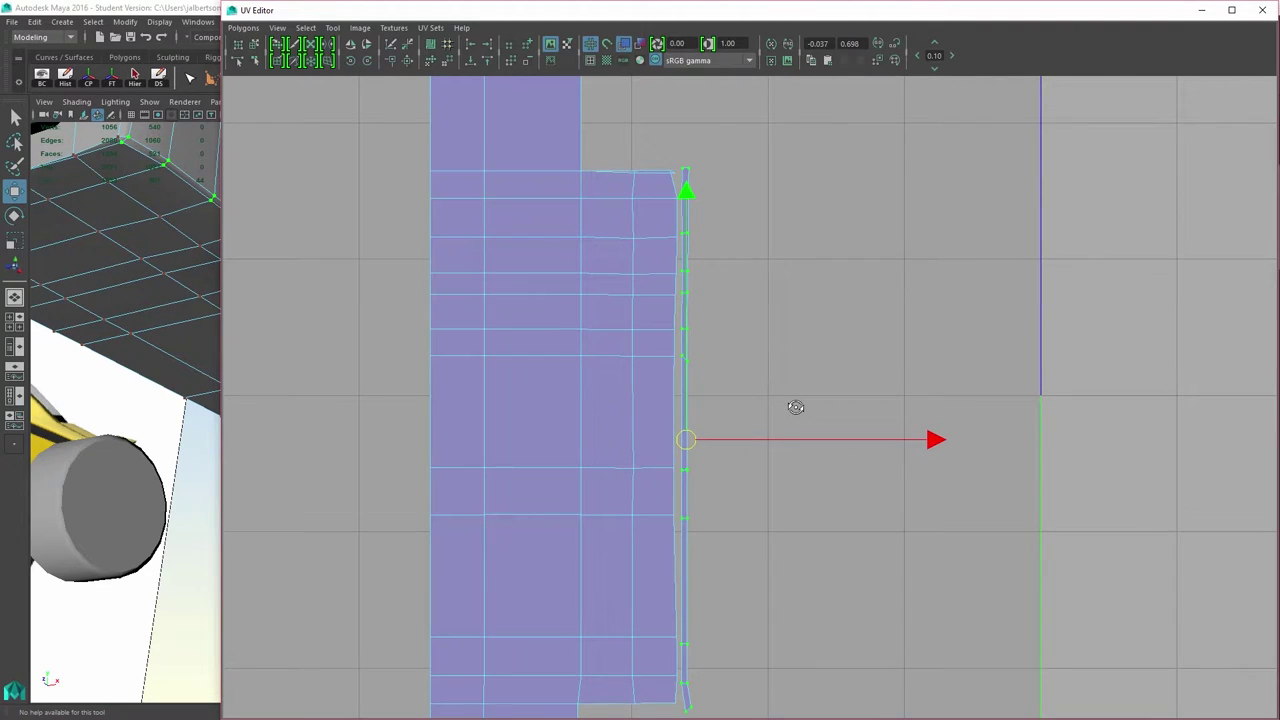
middle_click_drag(795, 407, 791, 411)
right_click_drag(795, 407, 775, 407, "alt")
middle_click_drag(795, 407, 789, 330, "alt")
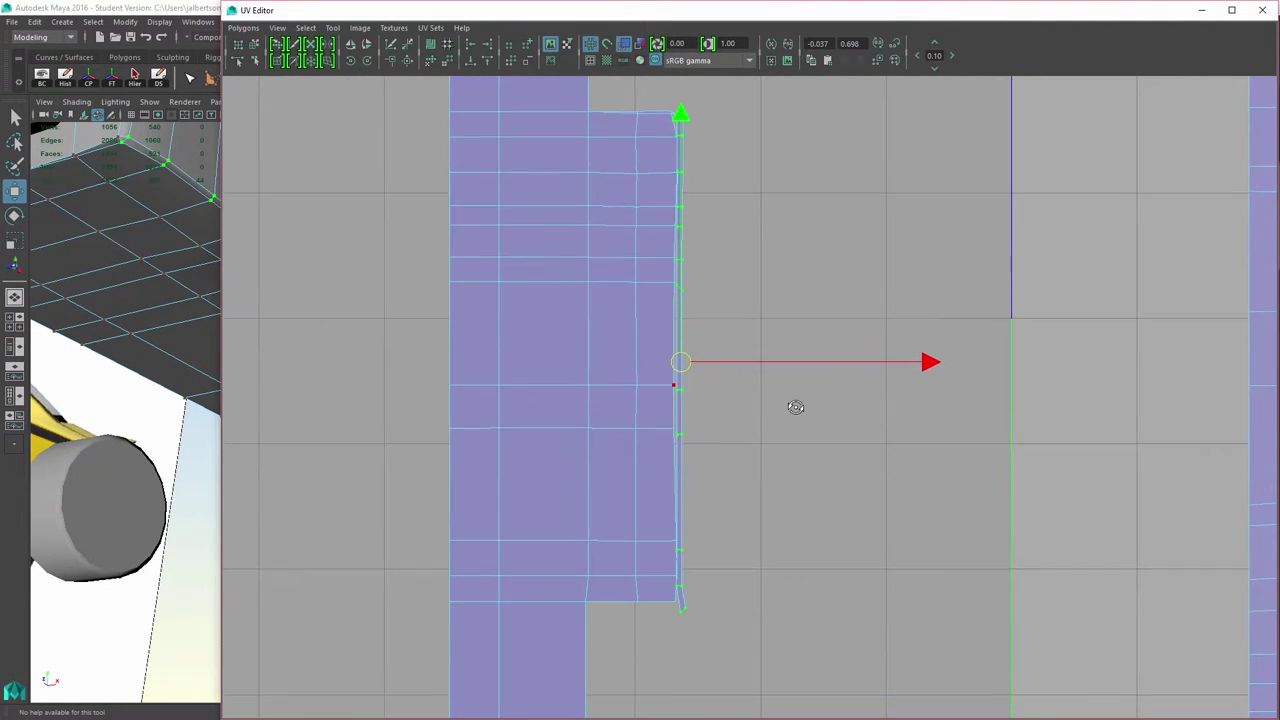
- Shift the strip's lower UVs slightly upward to line its rows up with those of the underside shell
left_click_drag(827, 95, 638, 329, "ctrl")
middle_click_drag(796, 407, 798, 393, "alt")
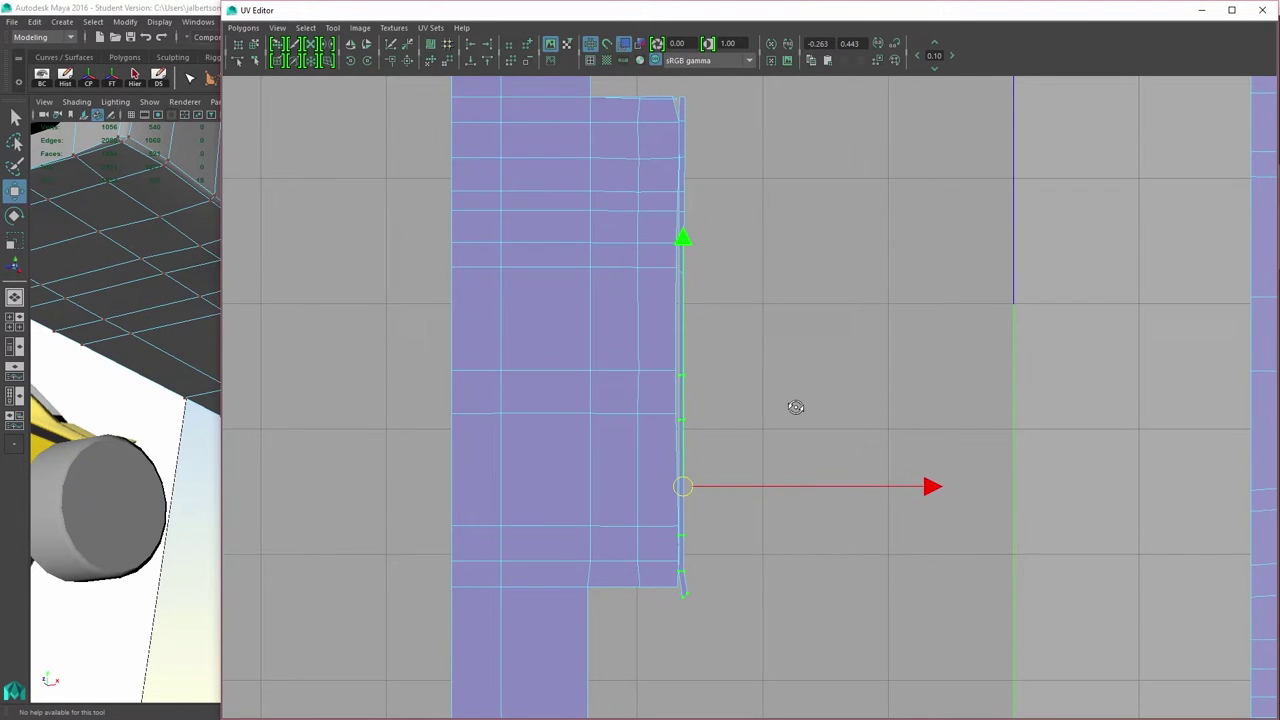
left_click_drag(683, 239, 683, 233)
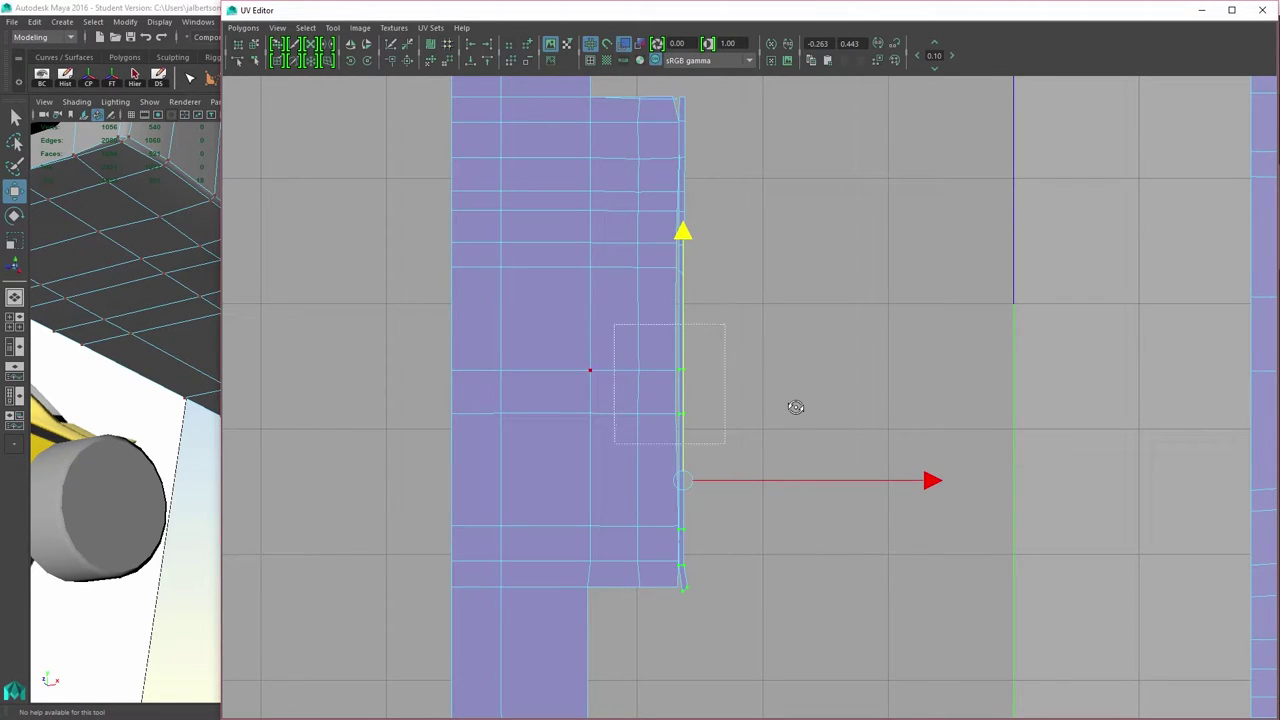
middle_click_drag(795, 407, 795, 407)
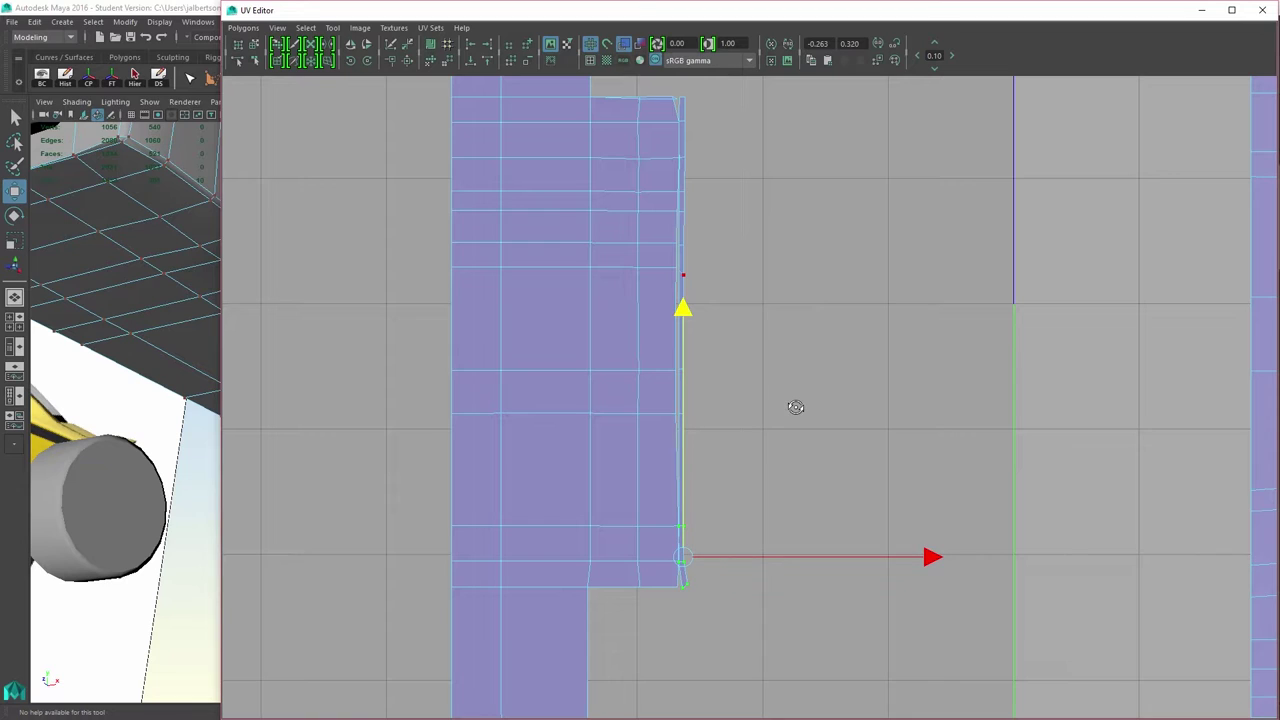
- Select the run of edges shared by the thin strip and the underside shell, and move and sew them together
right_click_drag(674, 330, 674, 297)
key("q")
left_click(678, 110)
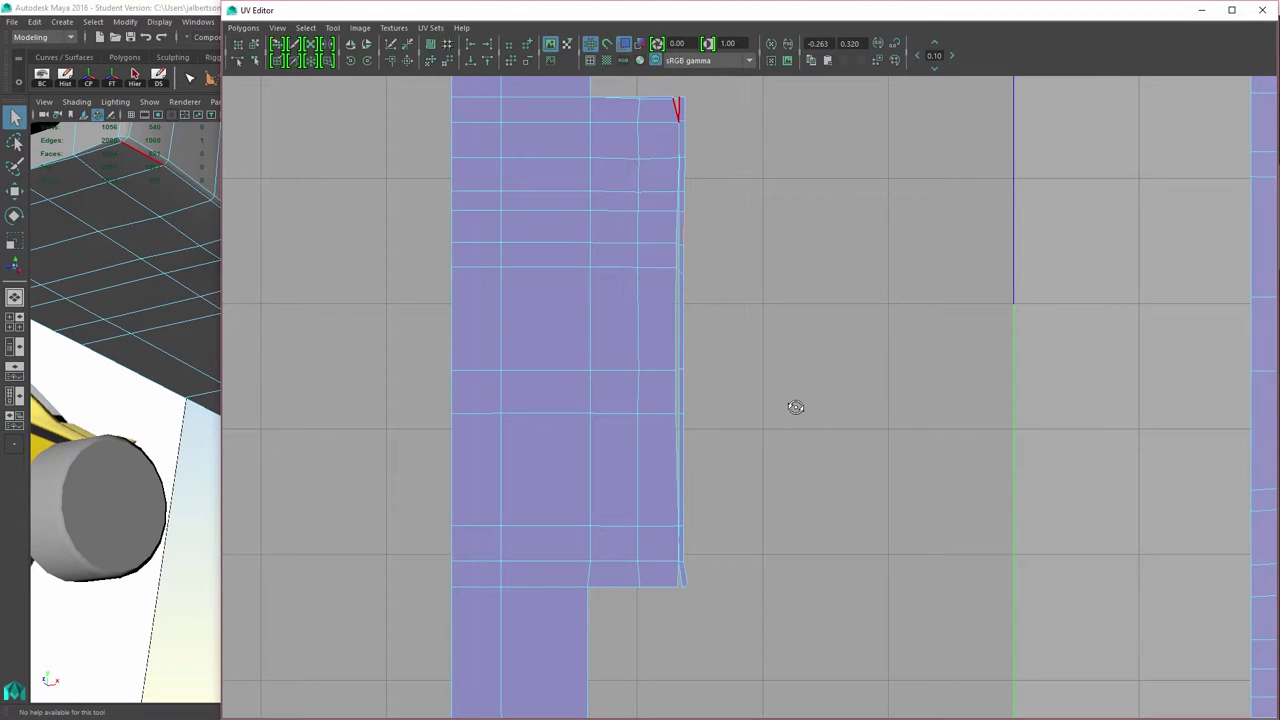
left_click(678, 142, "shift")
left_click_drag(674, 176, 681, 572, "shift")
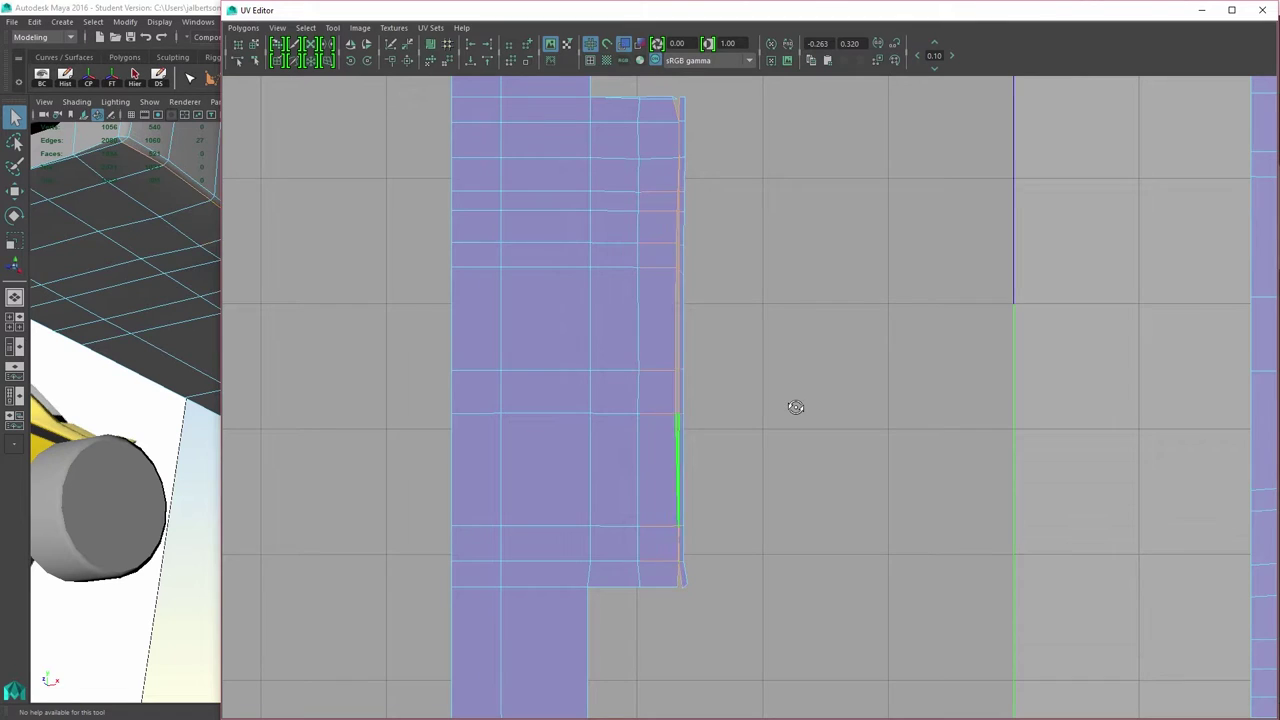
right_click_drag(620, 160, 678, 161, "alt")
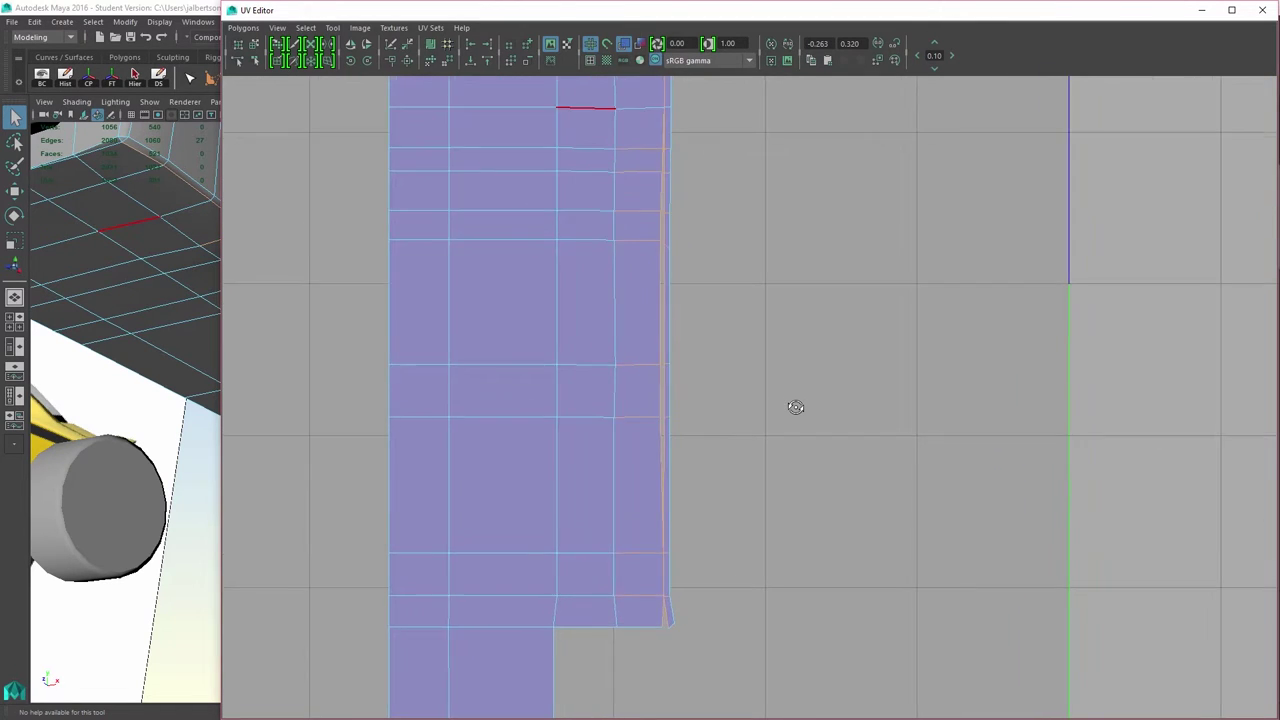
mouse_move(678, 161)
middle_mouse_down("alt")
mouse_move(725, 398)
mouse_move(796, 410)
mouse_move(811, 274)
middle_mouse_up("alt")
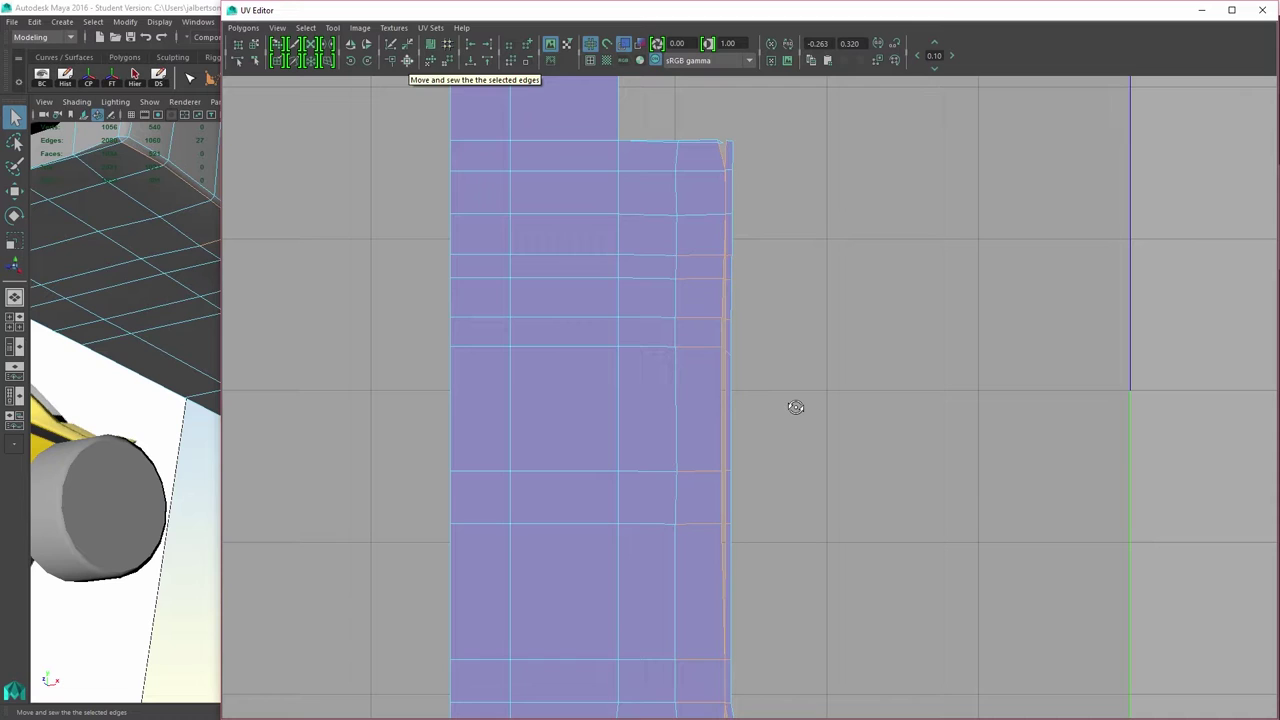
left_click(407, 60)
scroll(796, 407, "down", 2)
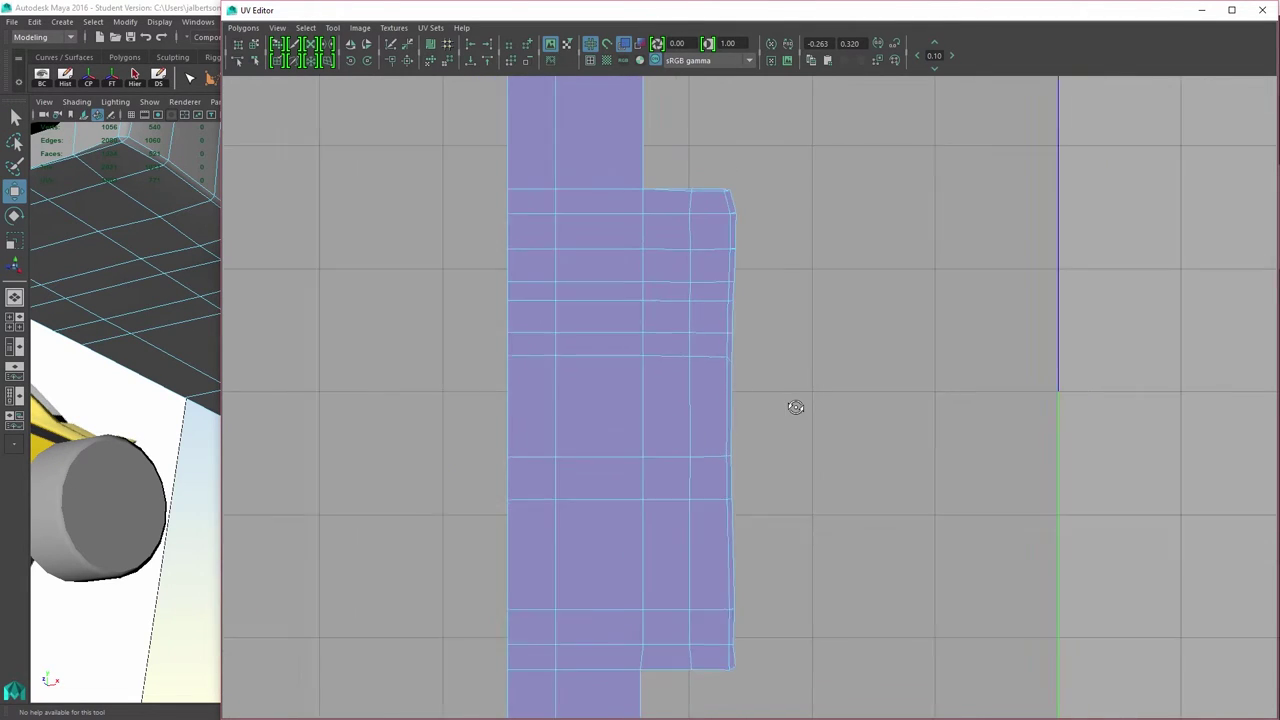
- Sew the remaining edge at the strip's upper outer corner and check the neighbouring corner edges for open seams
scroll(796, 407, "up", 2)
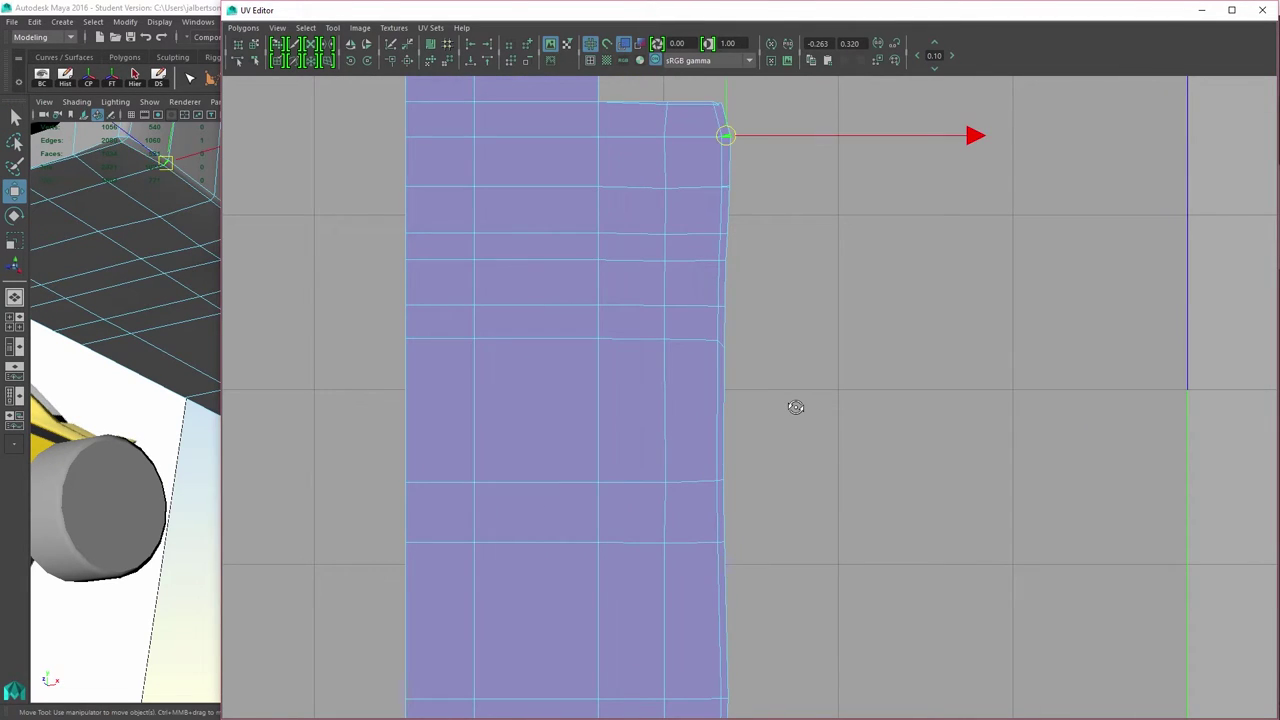
left_click(407, 60)
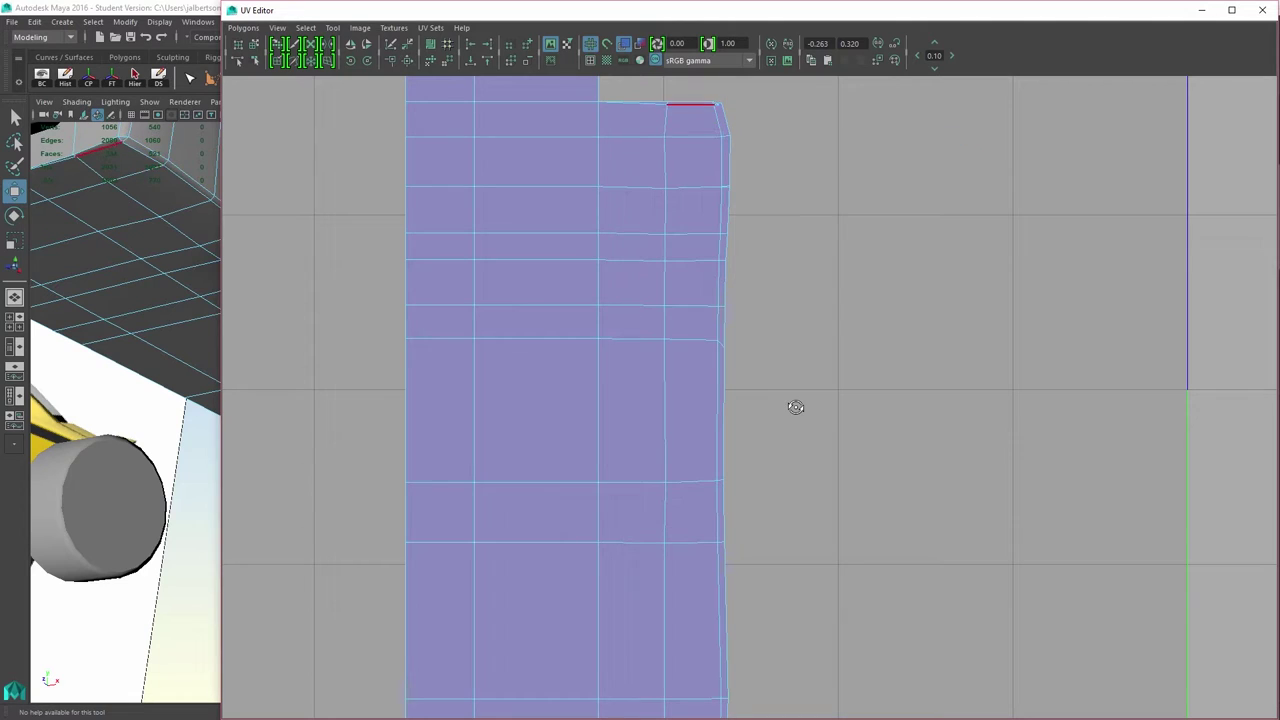
left_click(717, 104)
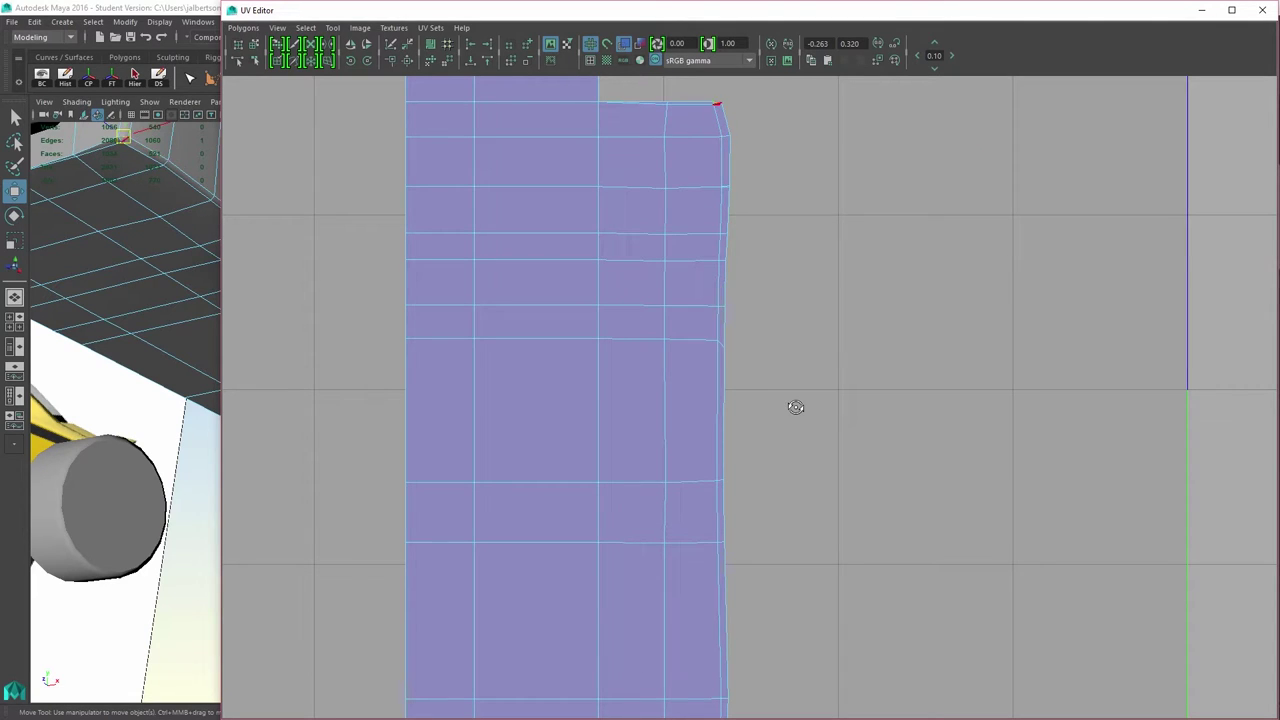
left_click(722, 118)
scroll(795, 407, "up", 2)
scroll(795, 407, "up", 1)
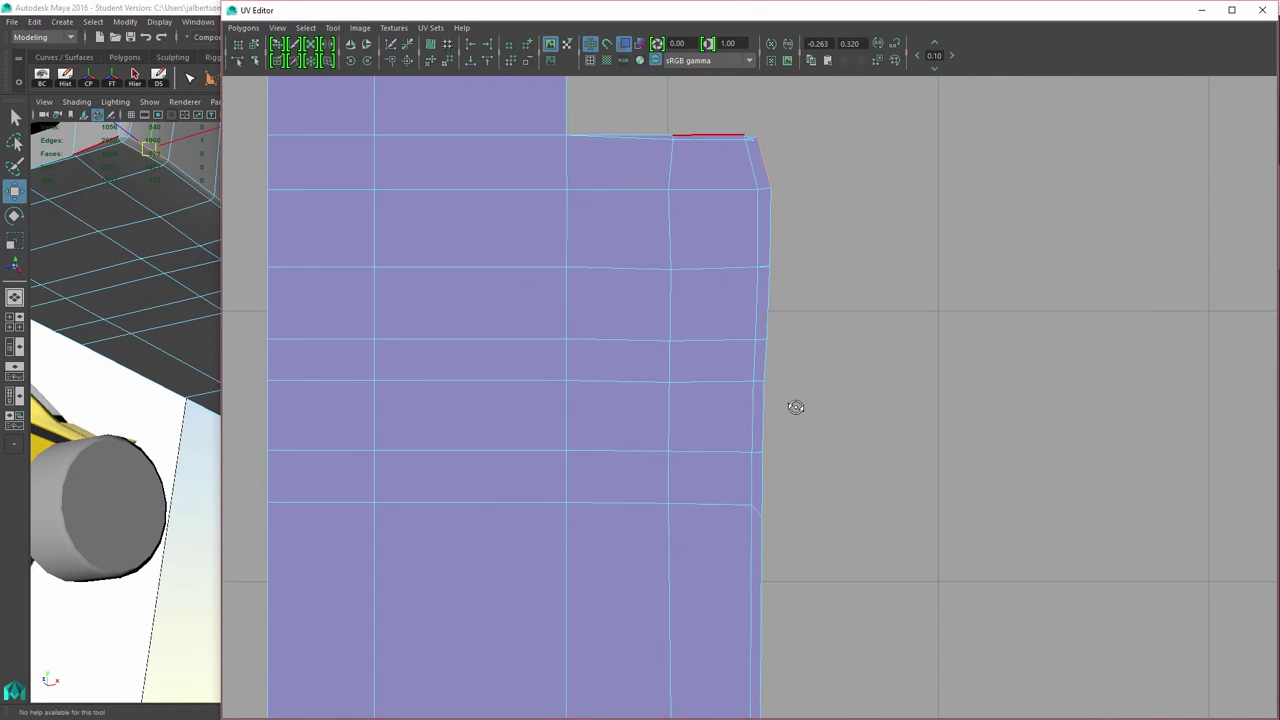
left_click(751, 138)
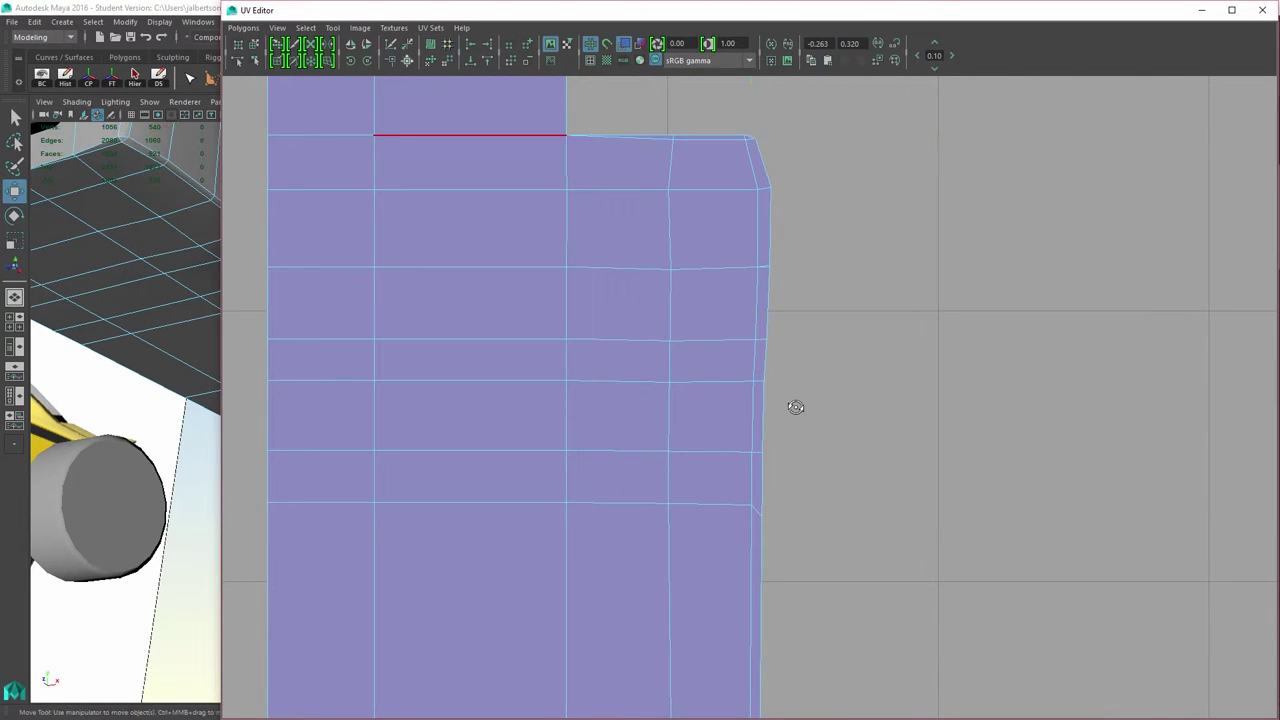
- Select the whole joined underside shell, try moving it upward as one piece, and undo the move
scroll(795, 407, "down", 2)
key("w")
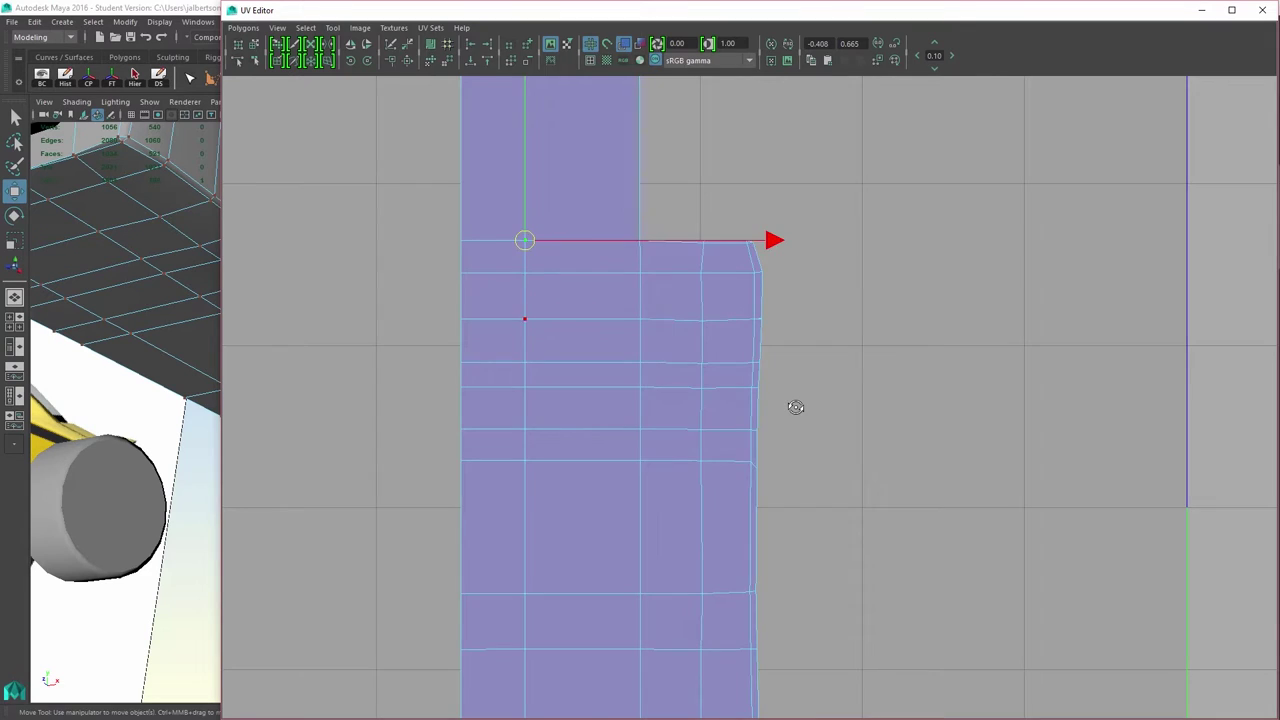
scroll(795, 407, "down", 4)
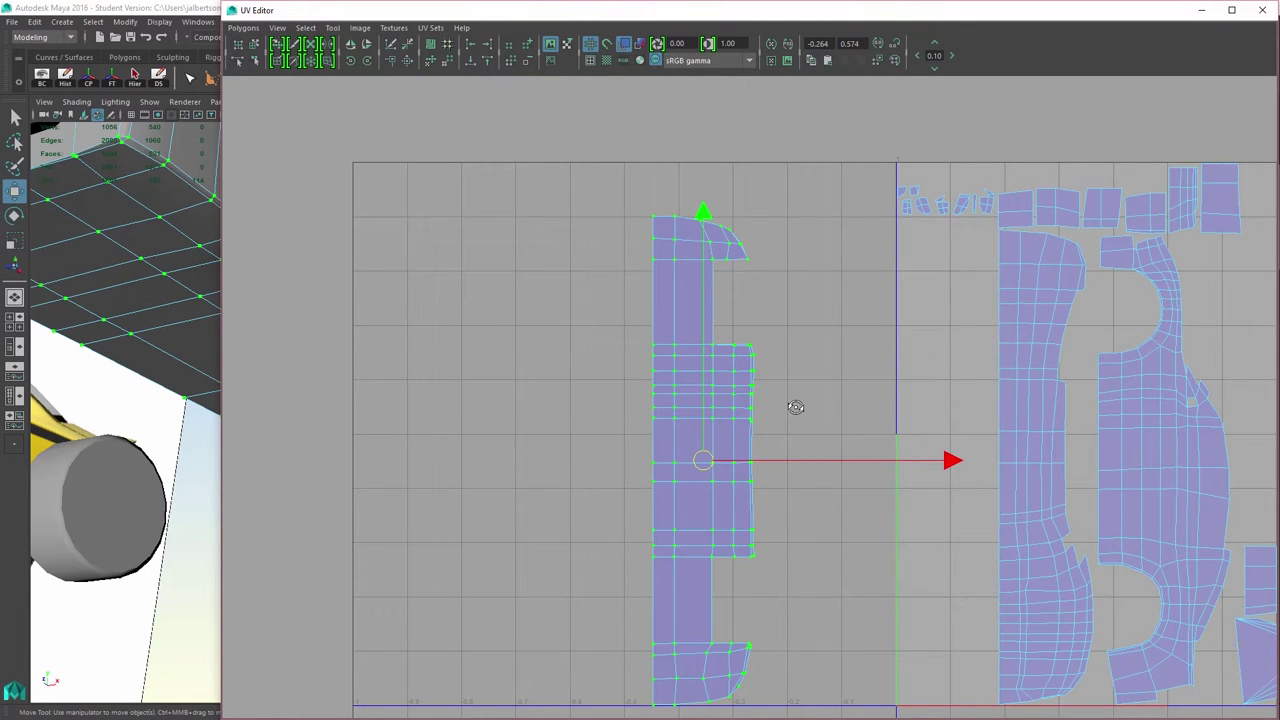
left_click_drag(703, 460, 703, 374)
key("ctrl+z")
- Examine the body's other UV shells across the layout and maximize the UV Editor window
right_click_drag(795, 407, 908, 407, "alt")
middle_click_drag(795, 407, 435, 156, "alt")
mouse_move(795, 407)
right_mouse_down("alt")
mouse_move(740, 407)
mouse_move(803, 407)
right_mouse_up("alt")
mouse_move(795, 407)
middle_mouse_down("alt")
mouse_move(641, 414)
mouse_move(581, 445)
mouse_move(562, 526)
middle_mouse_up("alt")
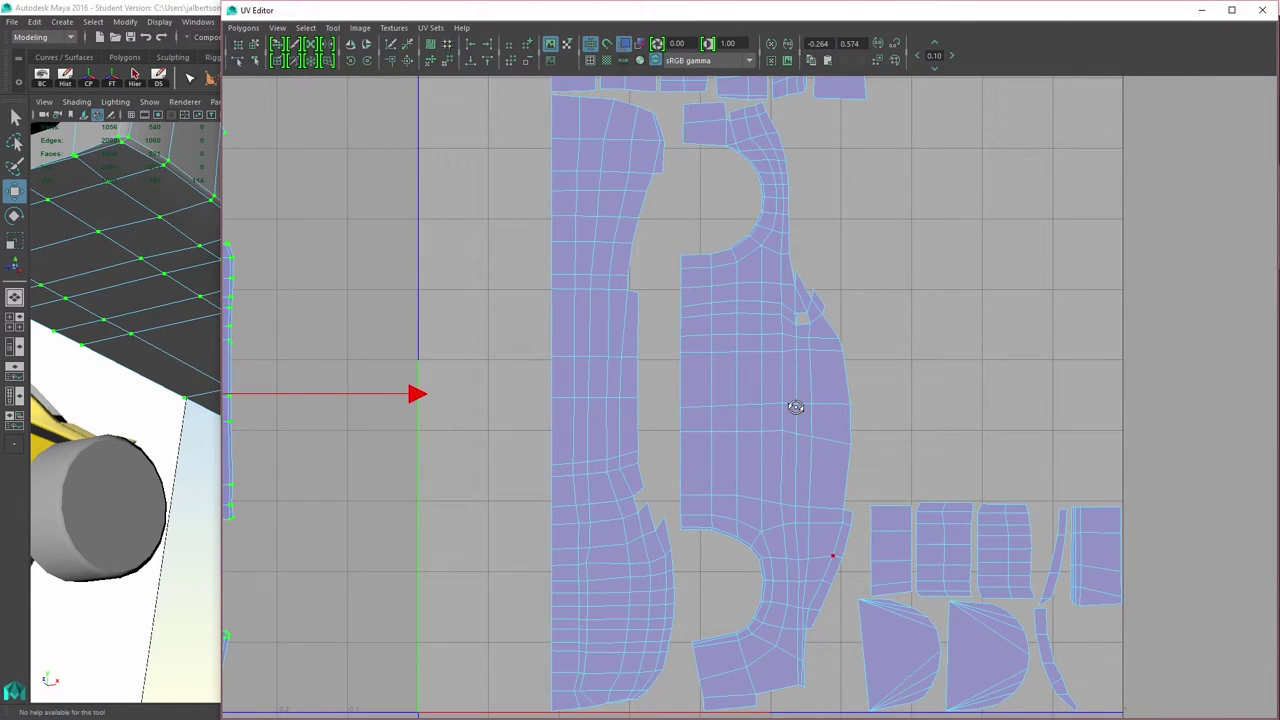
scroll(795, 407, "down", 2)
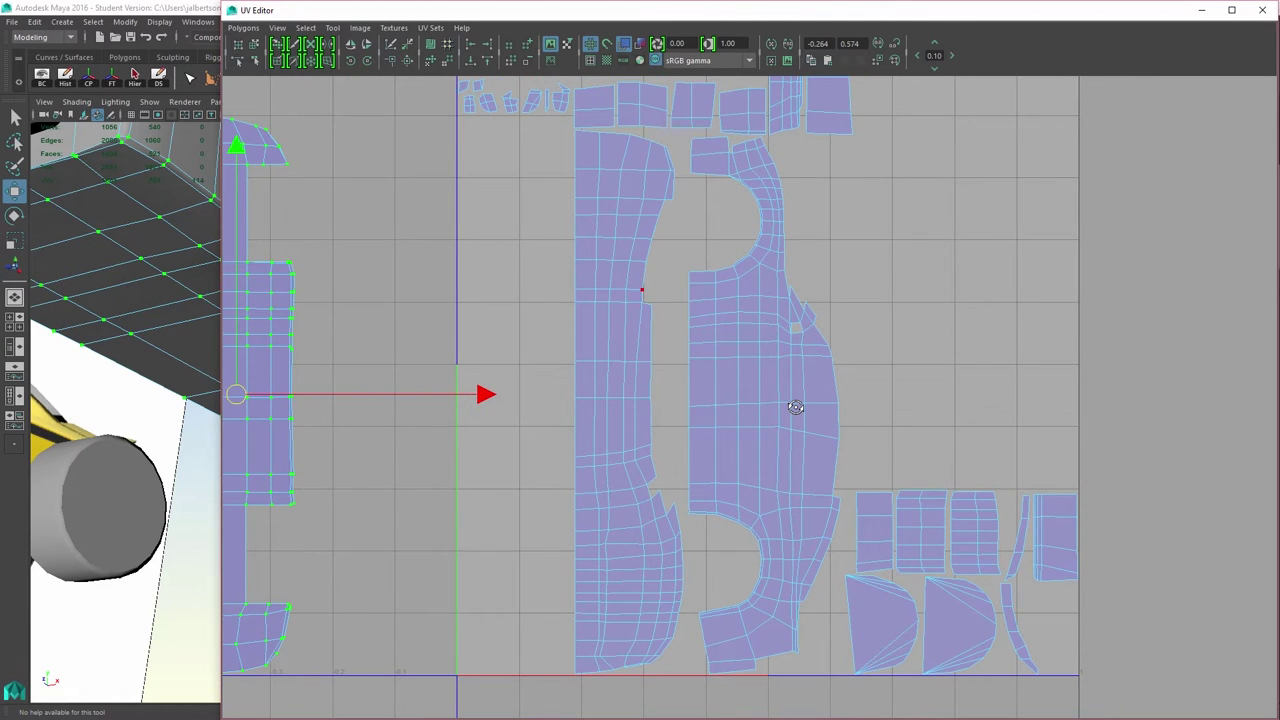
scroll(795, 407, "down", 3)
scroll(795, 407, "up", 3)
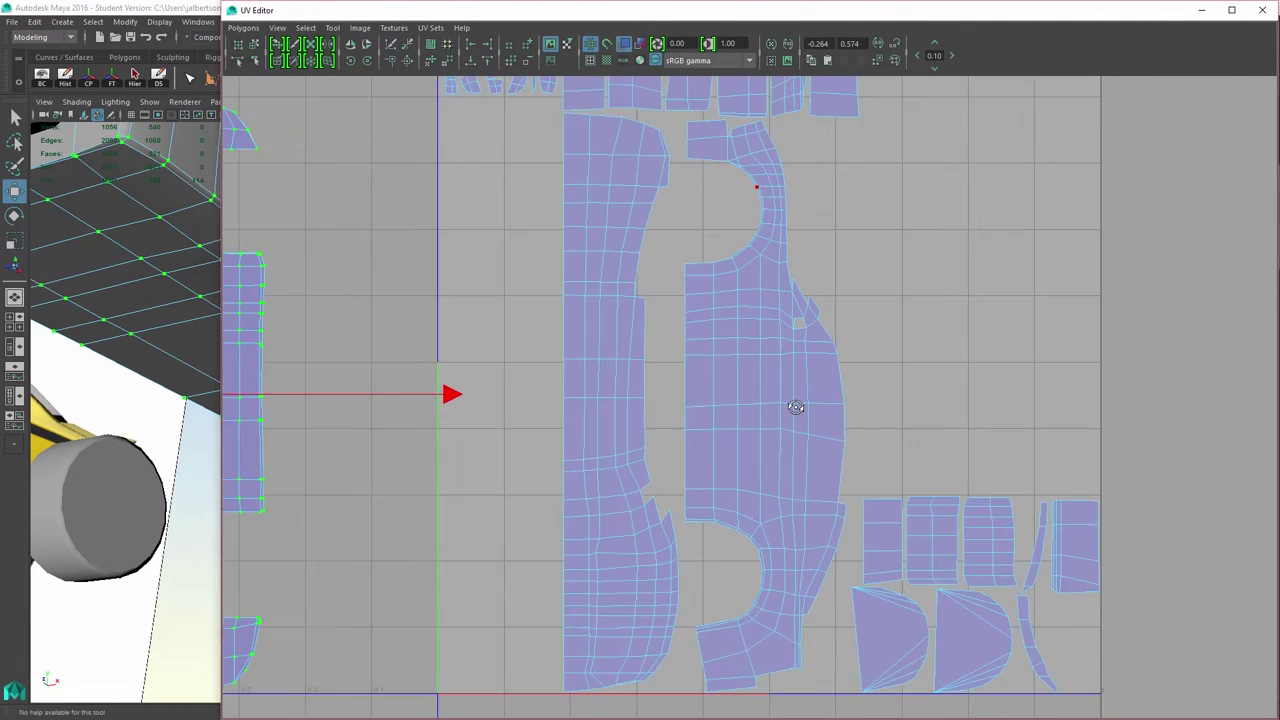
scroll(795, 407, "down", 4)
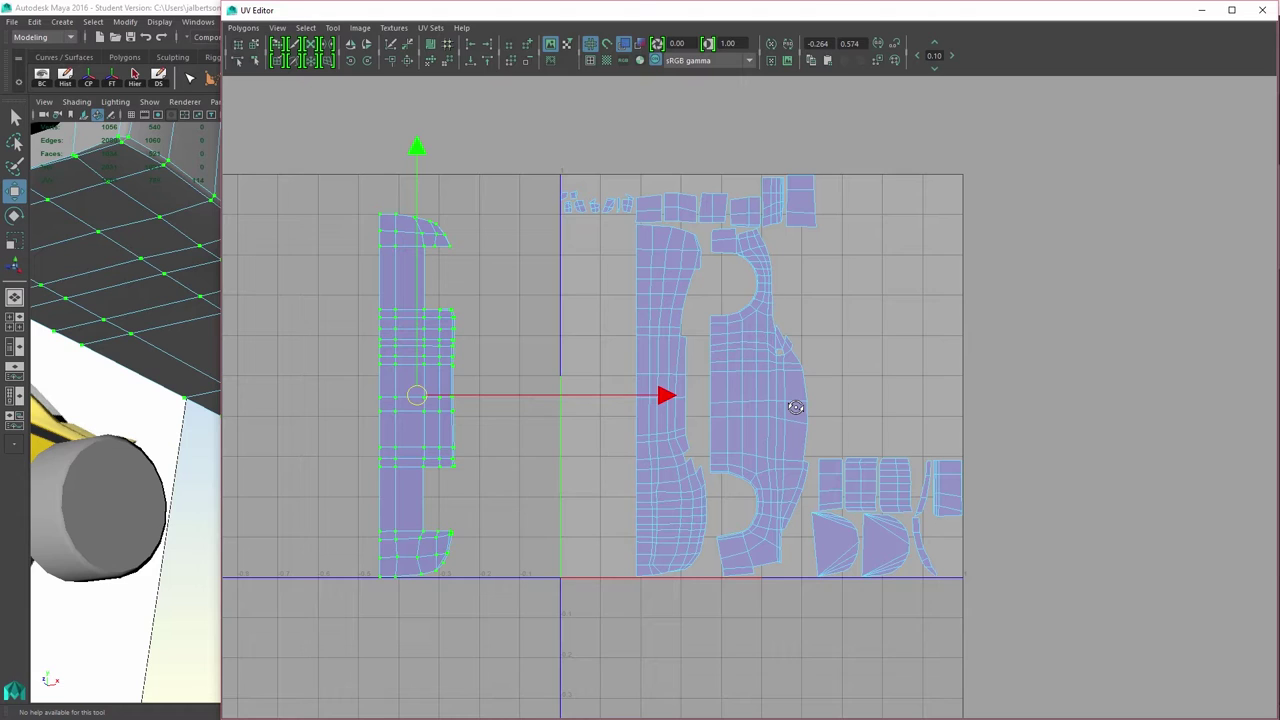
scroll(795, 407, "up", 2)
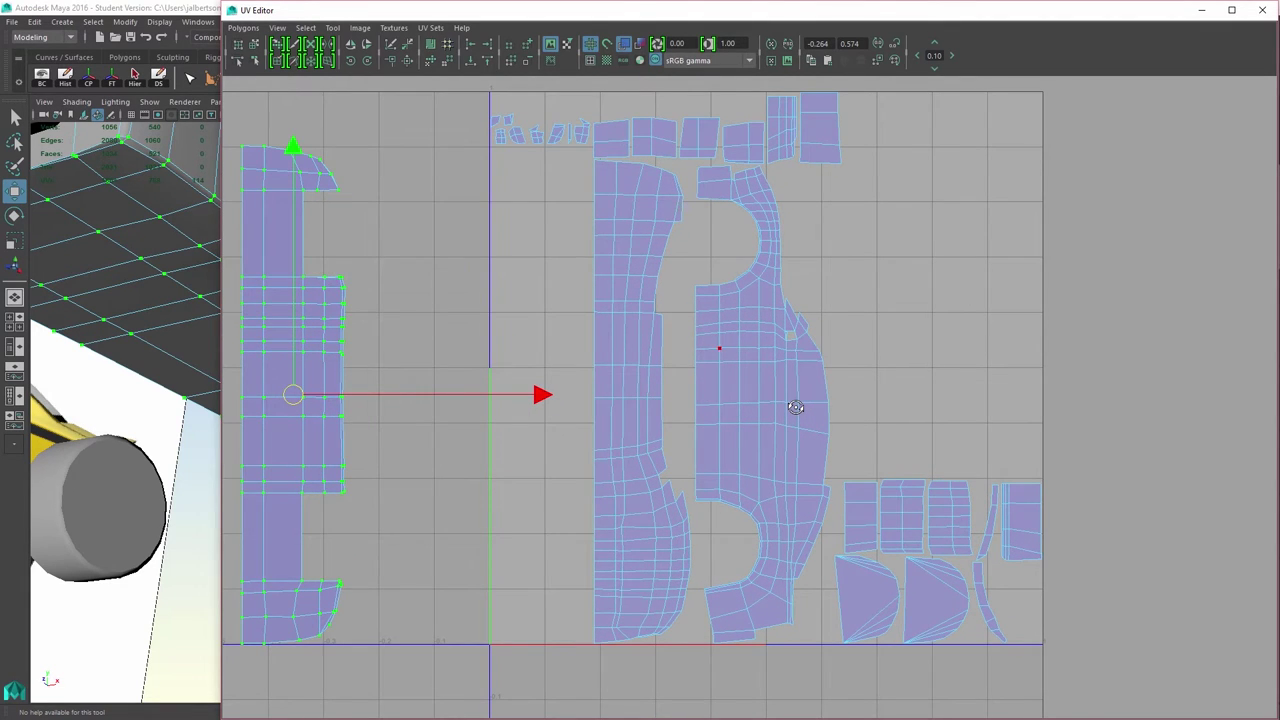
scroll(795, 407, "down", 3)
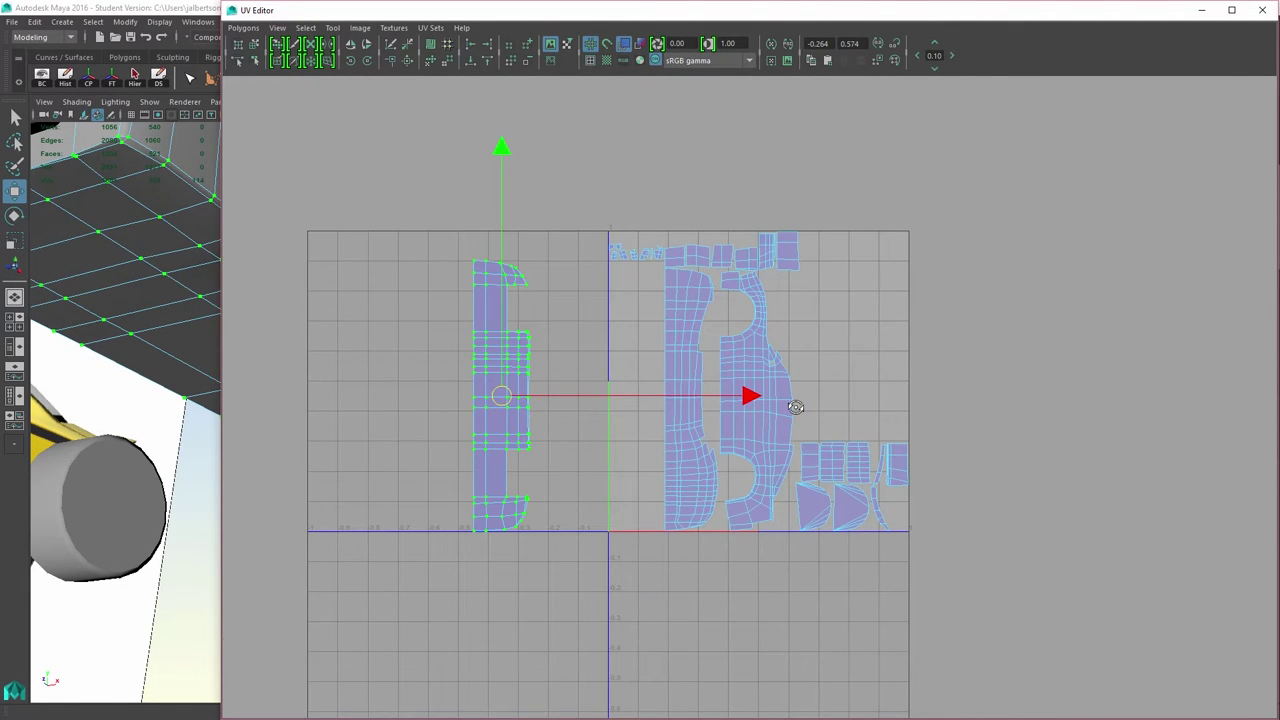
left_click(1232, 10)
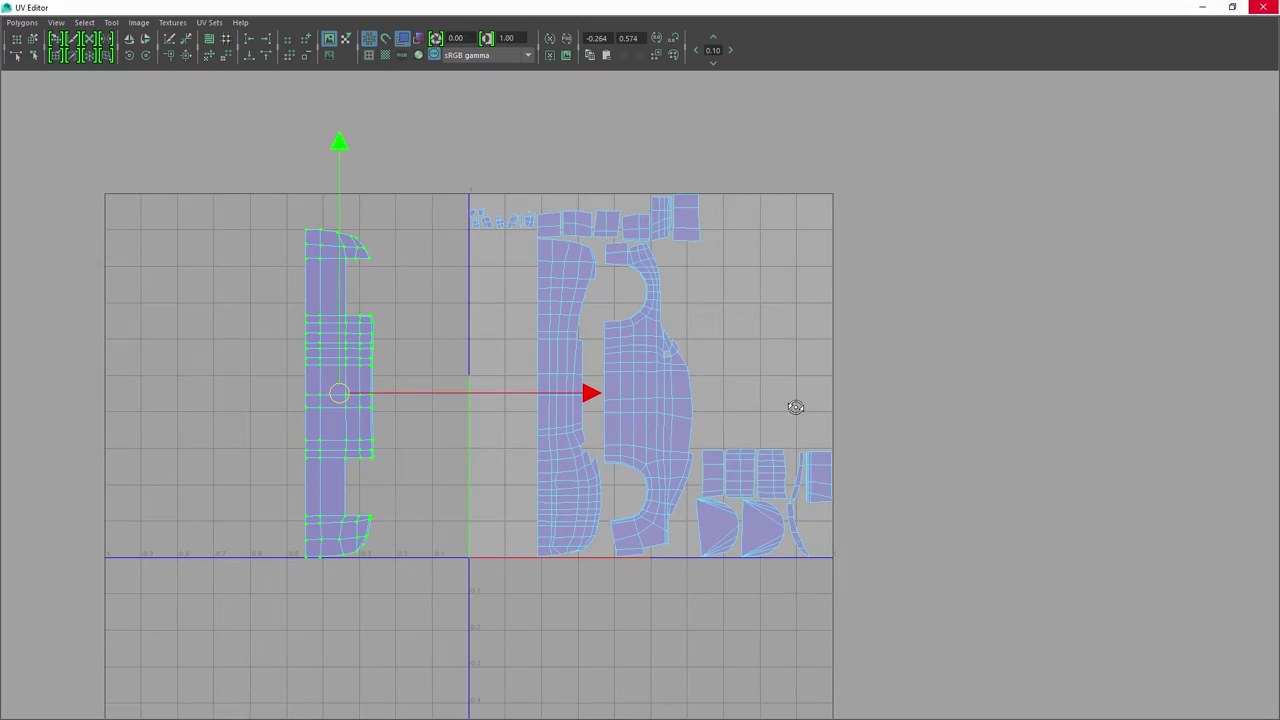